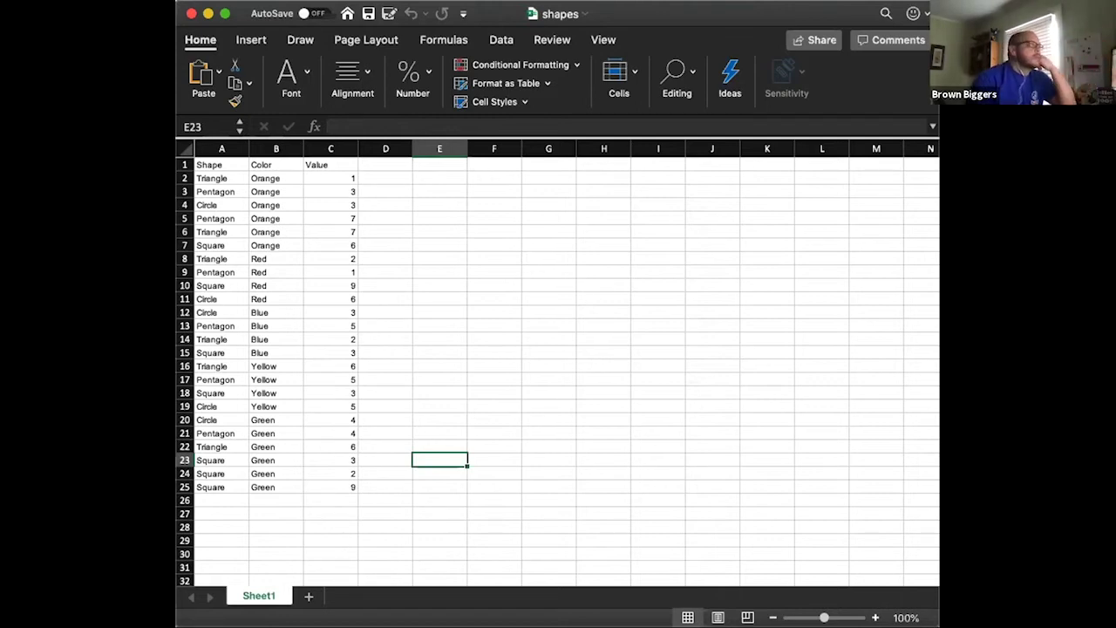
Create a PivotTable on a new worksheet from columns A to C of the shapes data.
drag(222, 148, 353, 152)
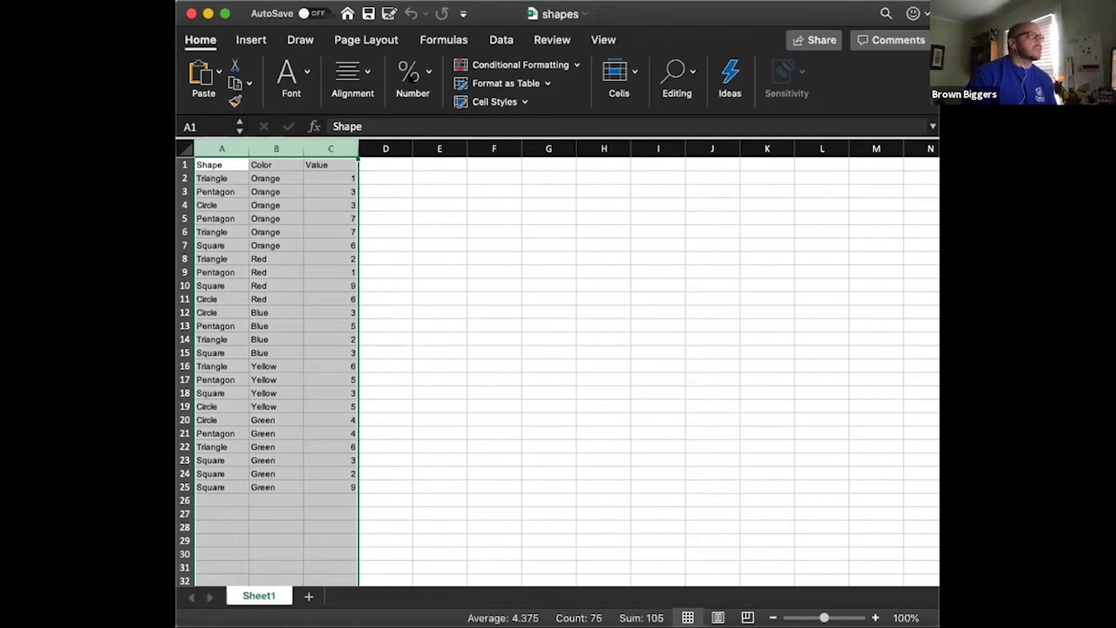
click(251, 39)
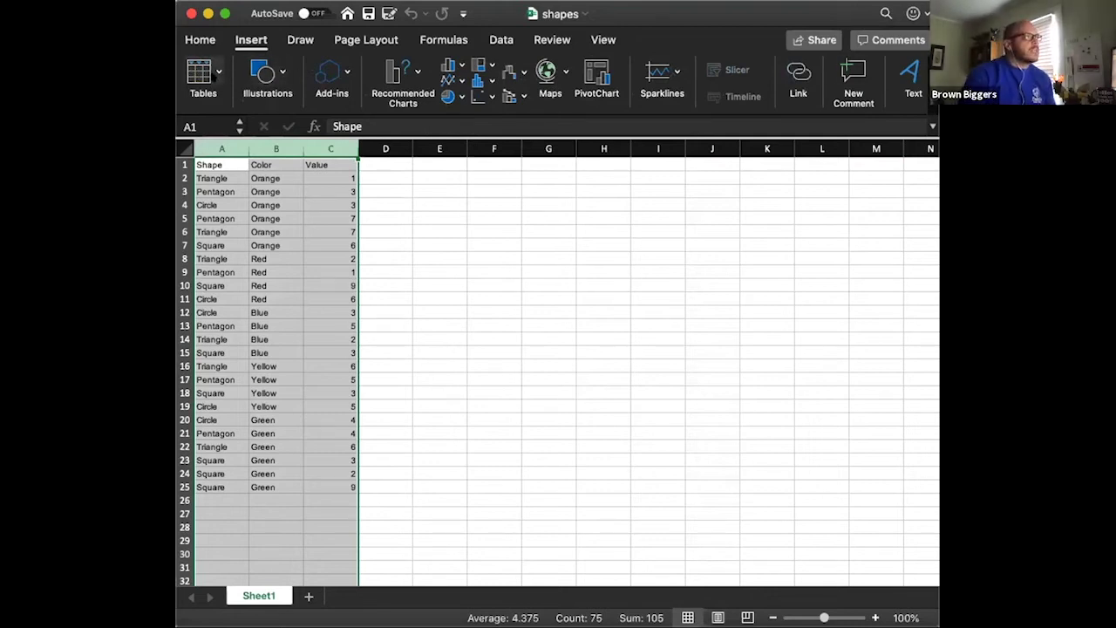
click(215, 77)
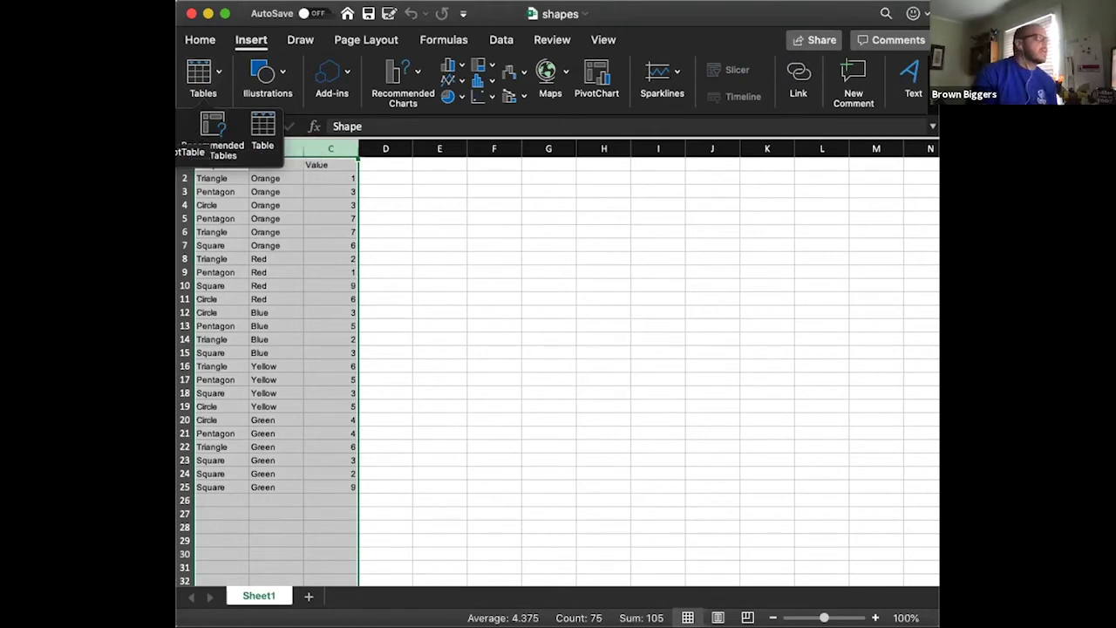
click(179, 127)
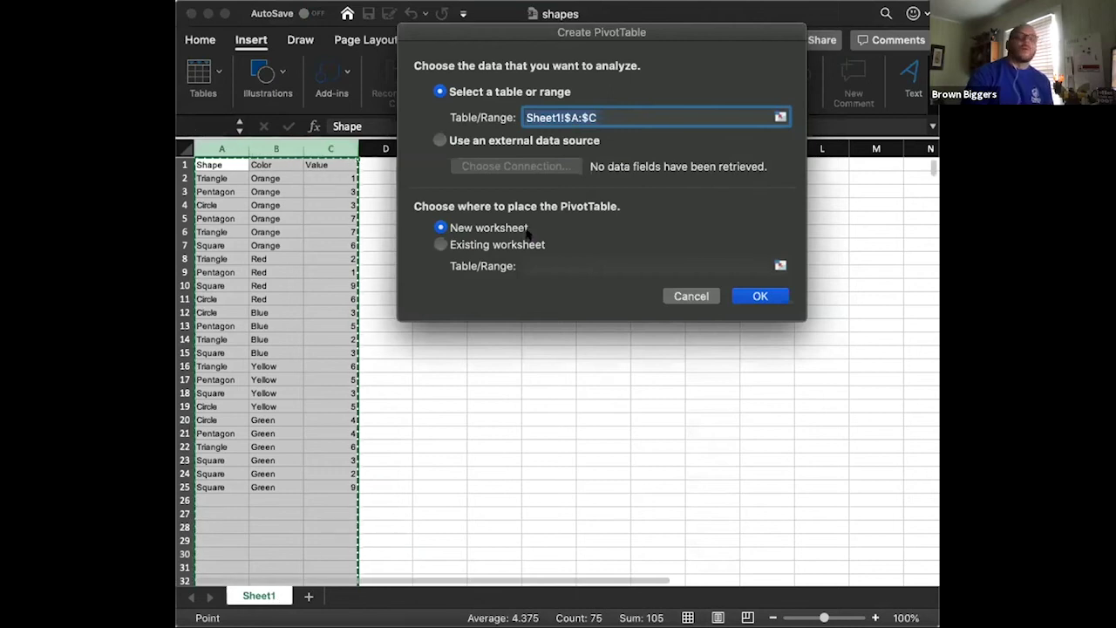
click(758, 295)
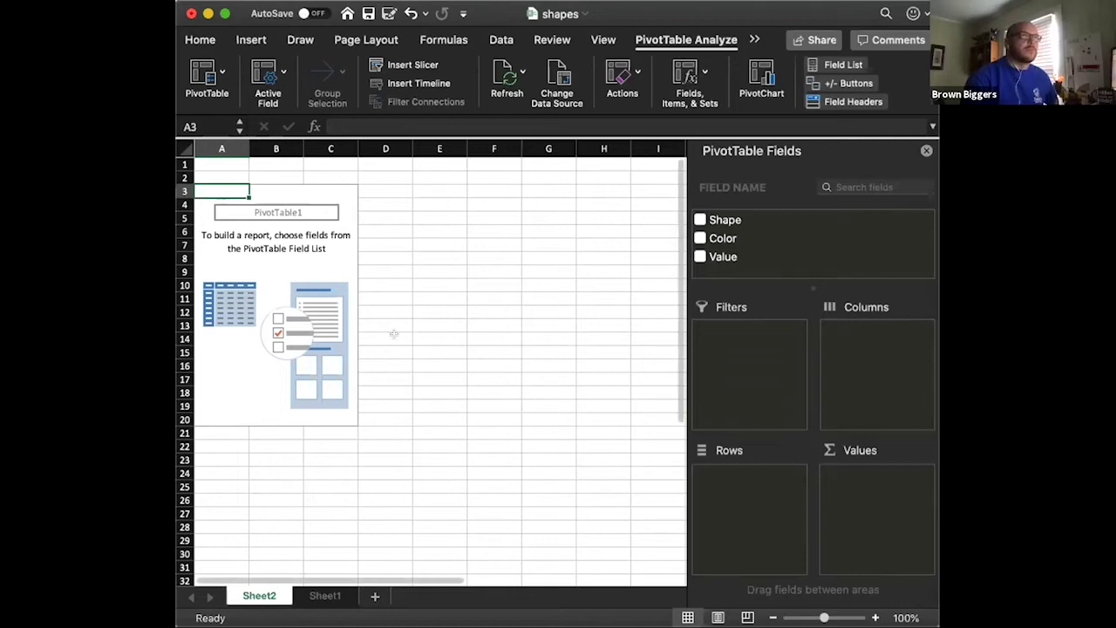
Set Shape as the PivotTable's row field and add Value to the values area as a sum.
click(367, 323)
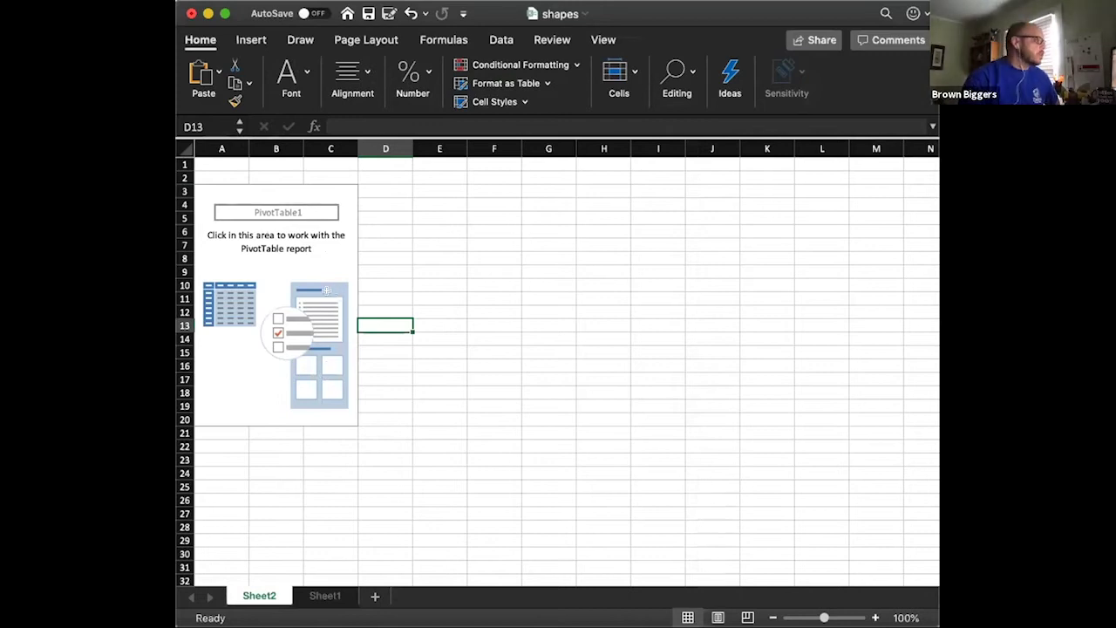
click(330, 297)
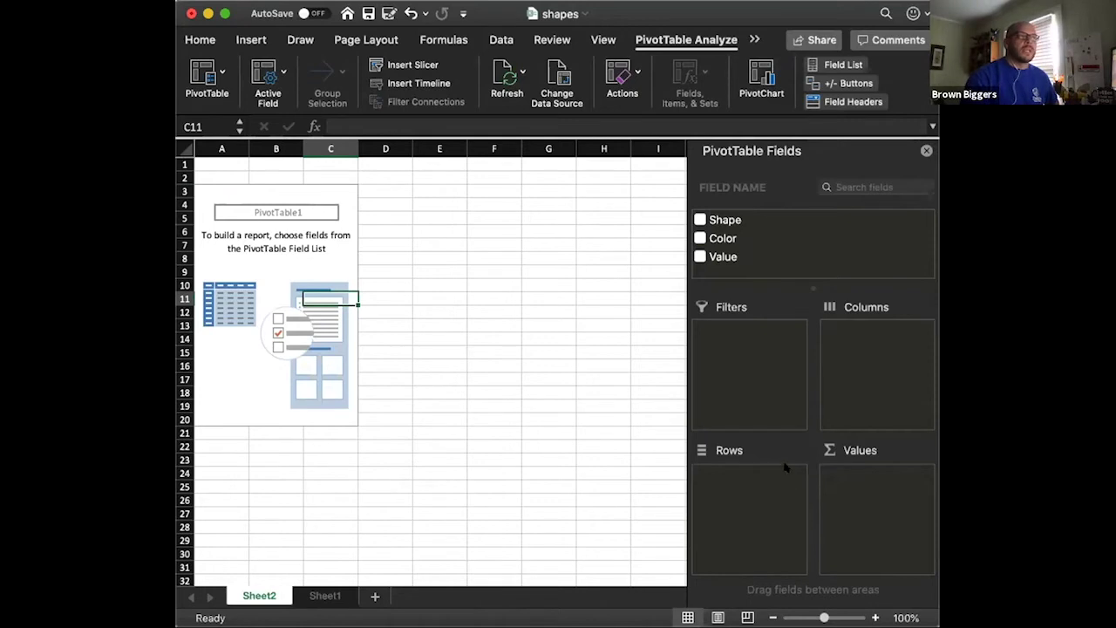
drag(723, 222, 747, 486)
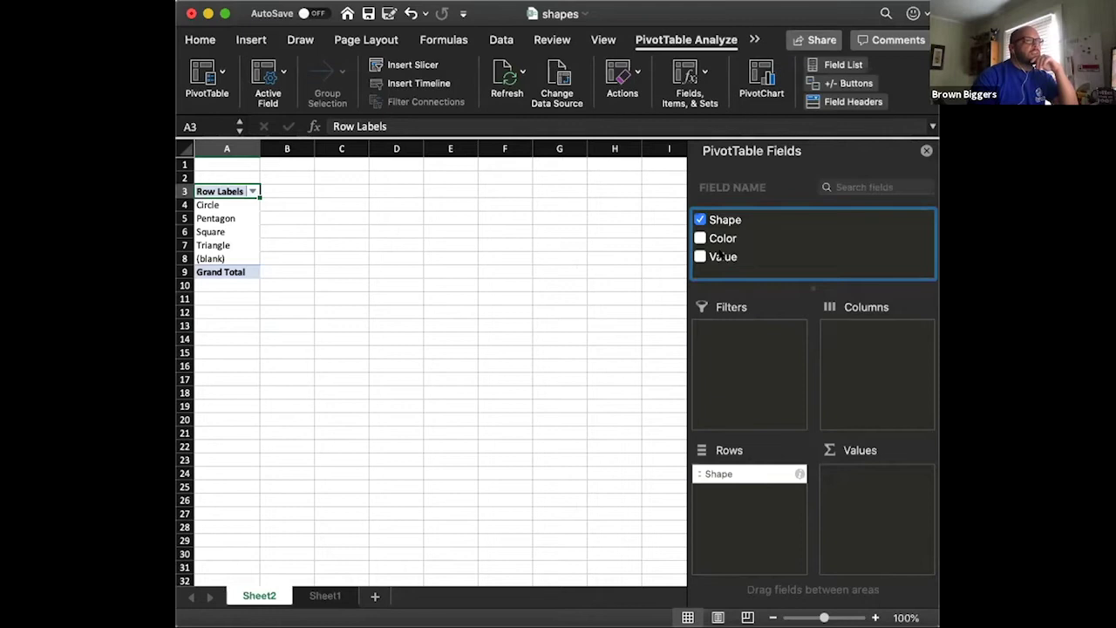
drag(720, 254, 859, 501)
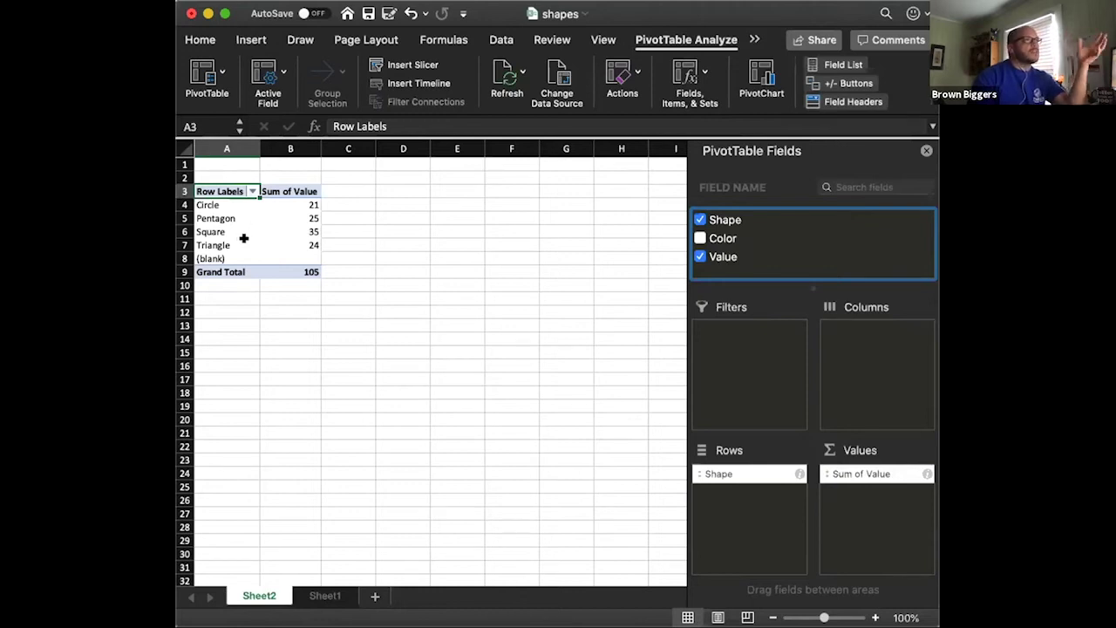
Sort the Sheet1 data by Shape from A to Z and select the values of the Circle rows.
click(321, 596)
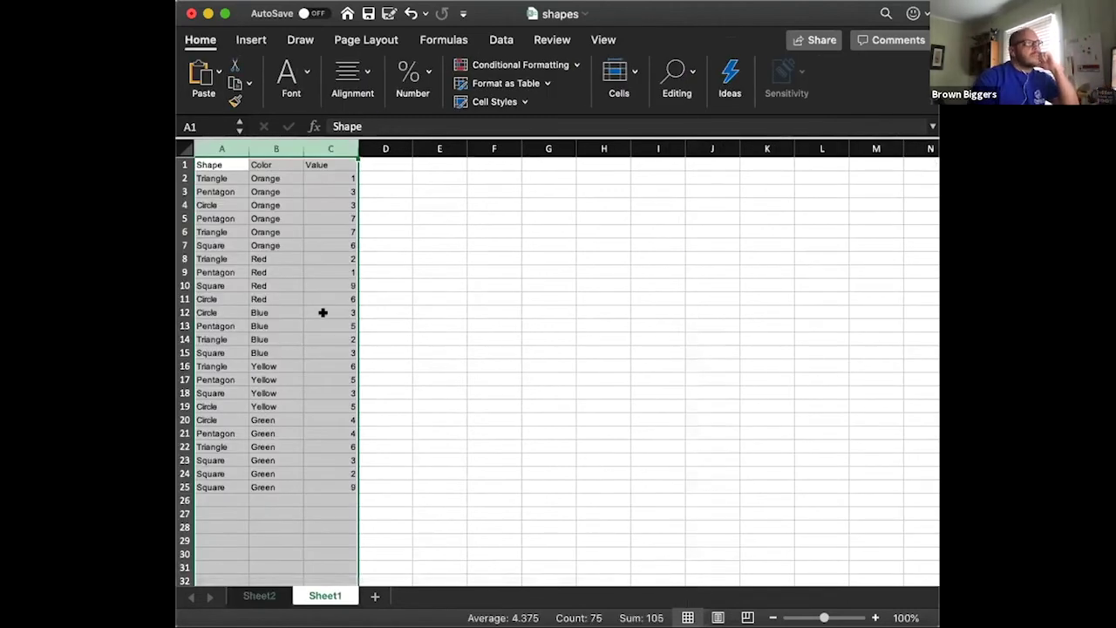
click(501, 39)
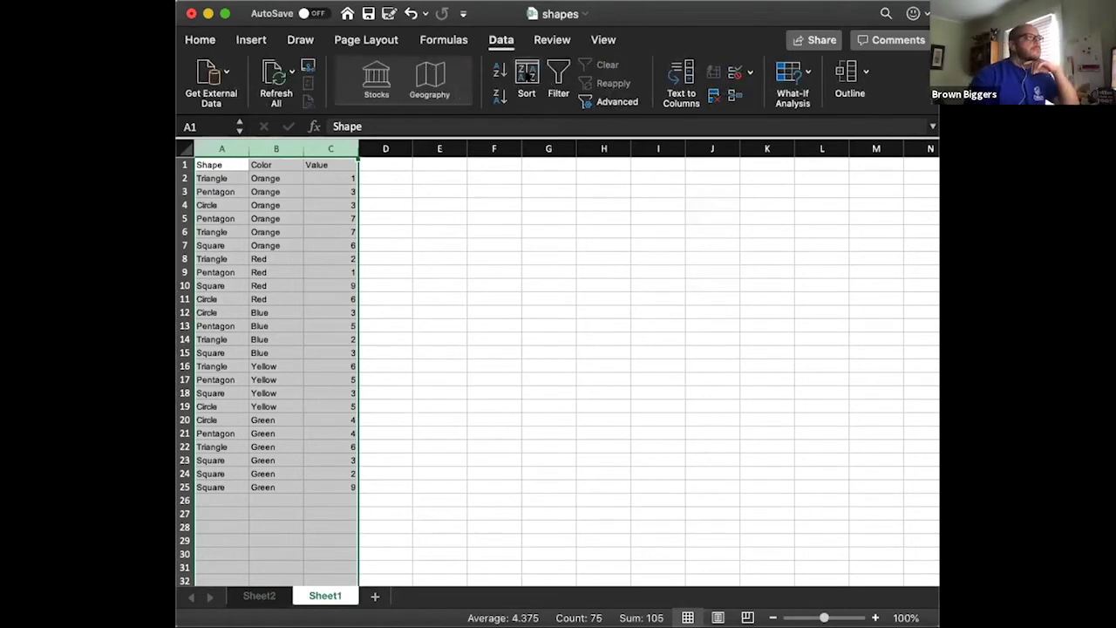
click(526, 77)
click(330, 39)
click(298, 38)
click(291, 38)
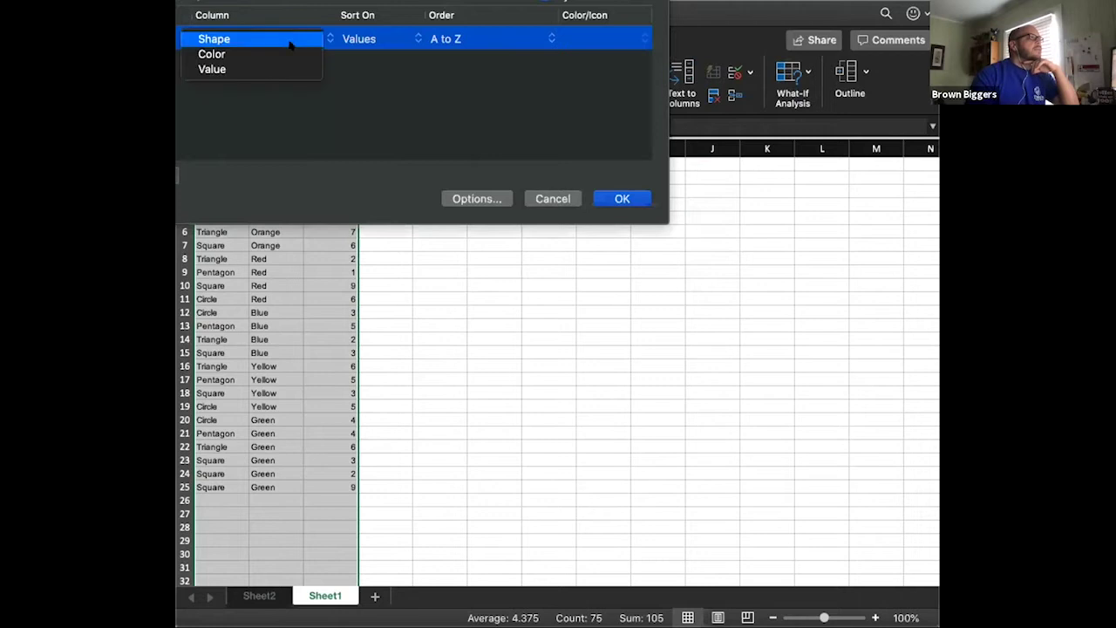
click(412, 103)
click(622, 199)
drag(334, 177, 339, 227)
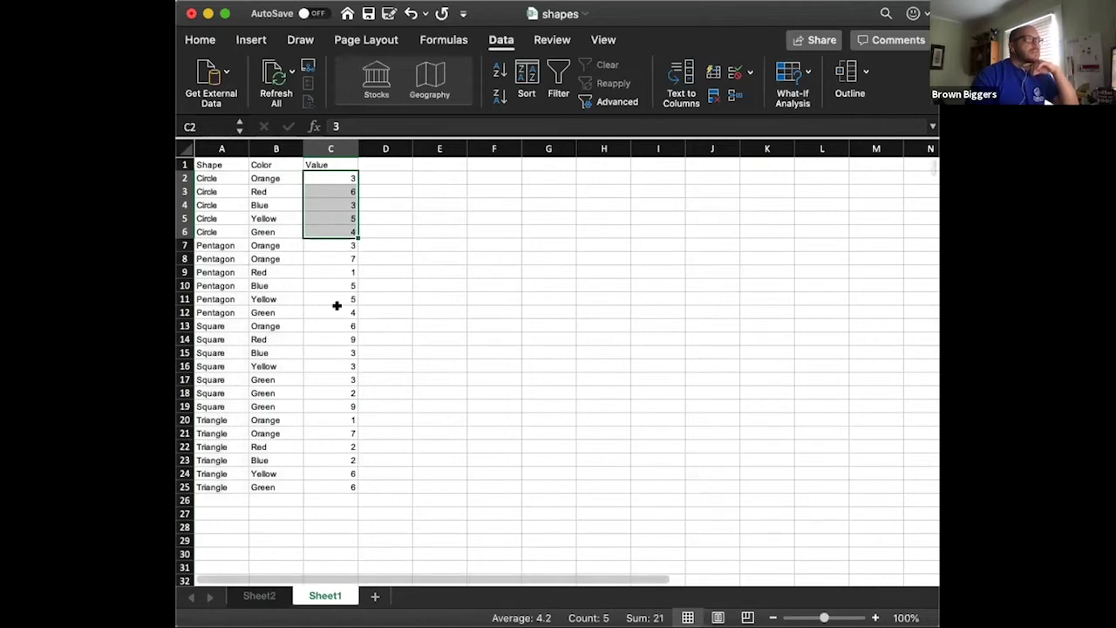
Summarize the Sheet2 PivotTable's Value field by Count and add Color as the column field.
click(258, 596)
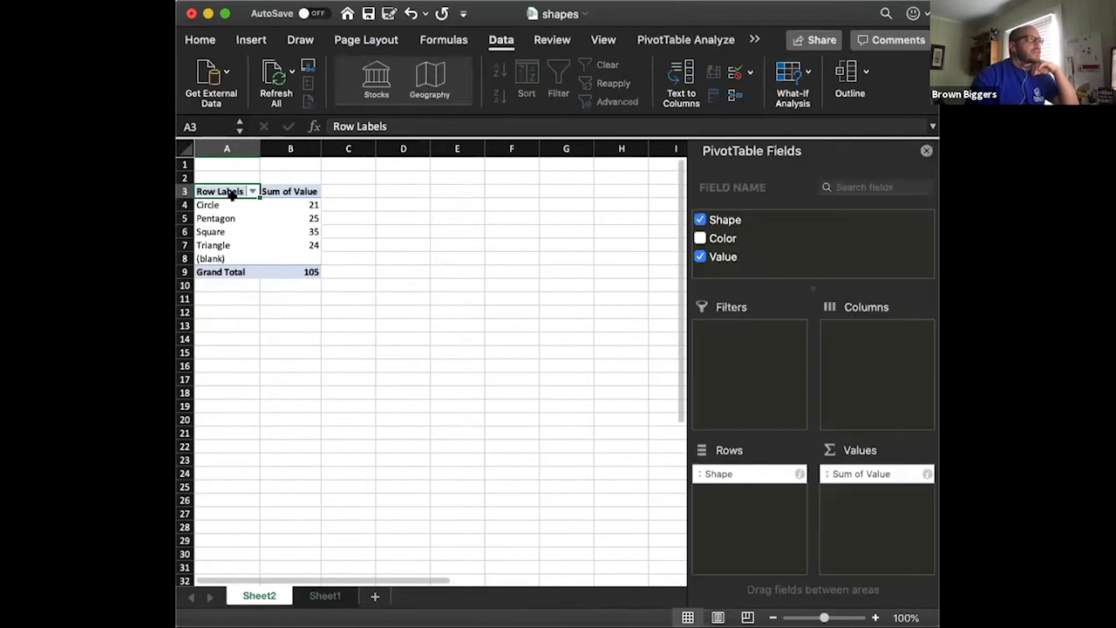
click(294, 204)
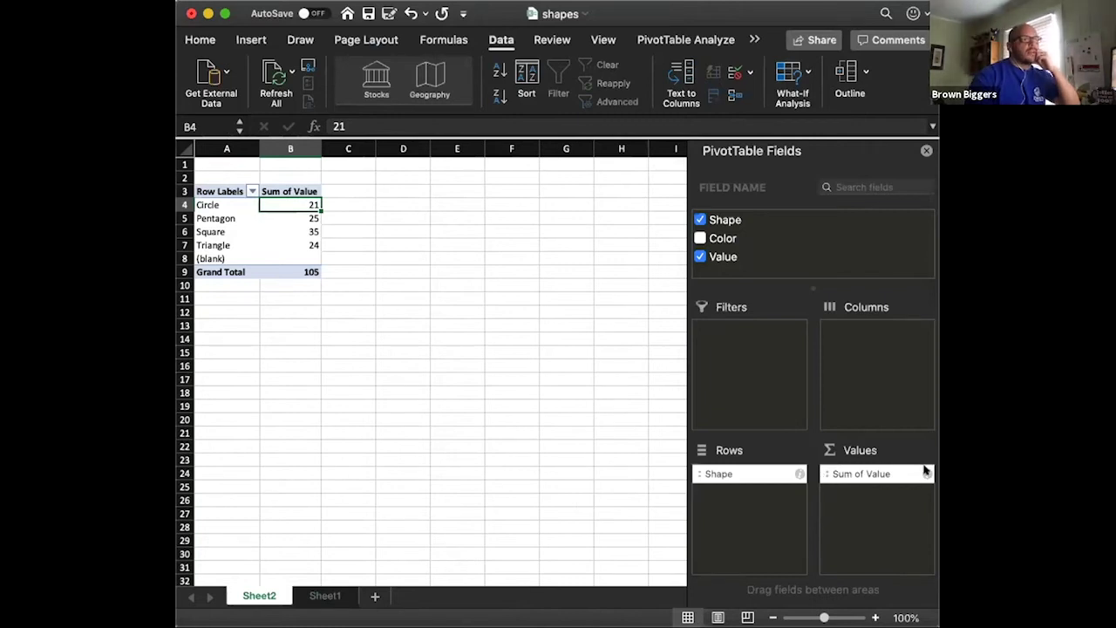
click(926, 474)
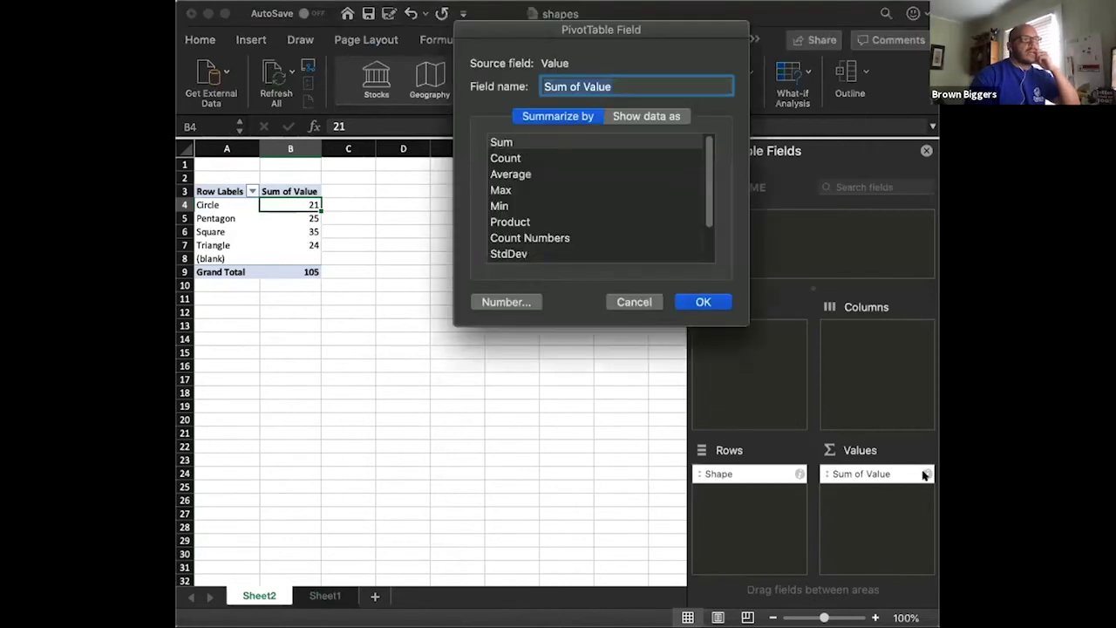
click(546, 157)
click(703, 301)
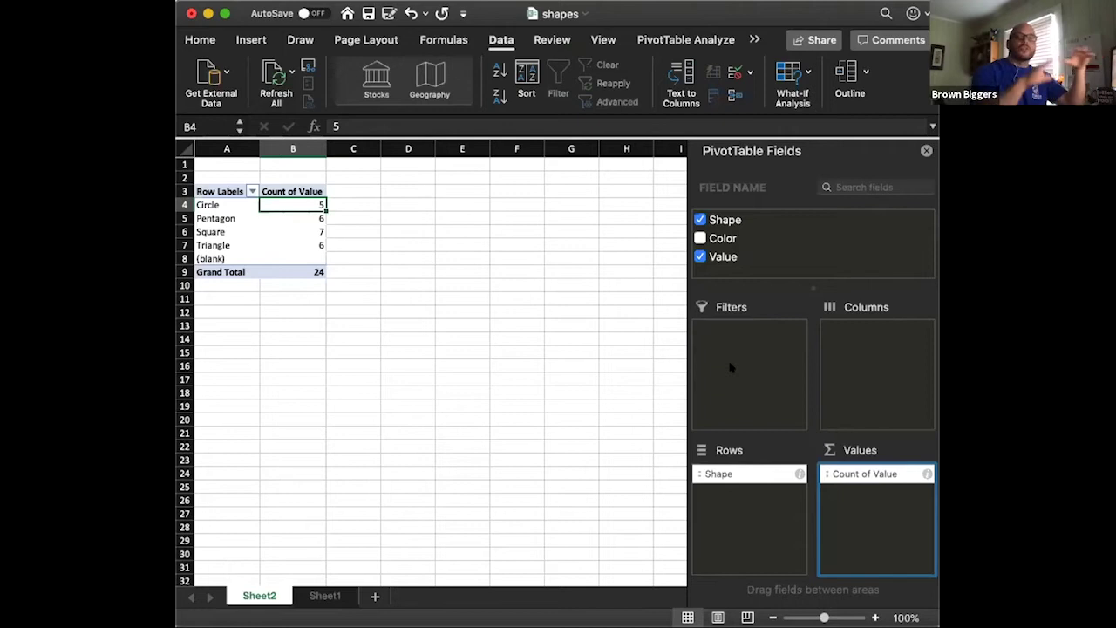
drag(730, 246, 868, 344)
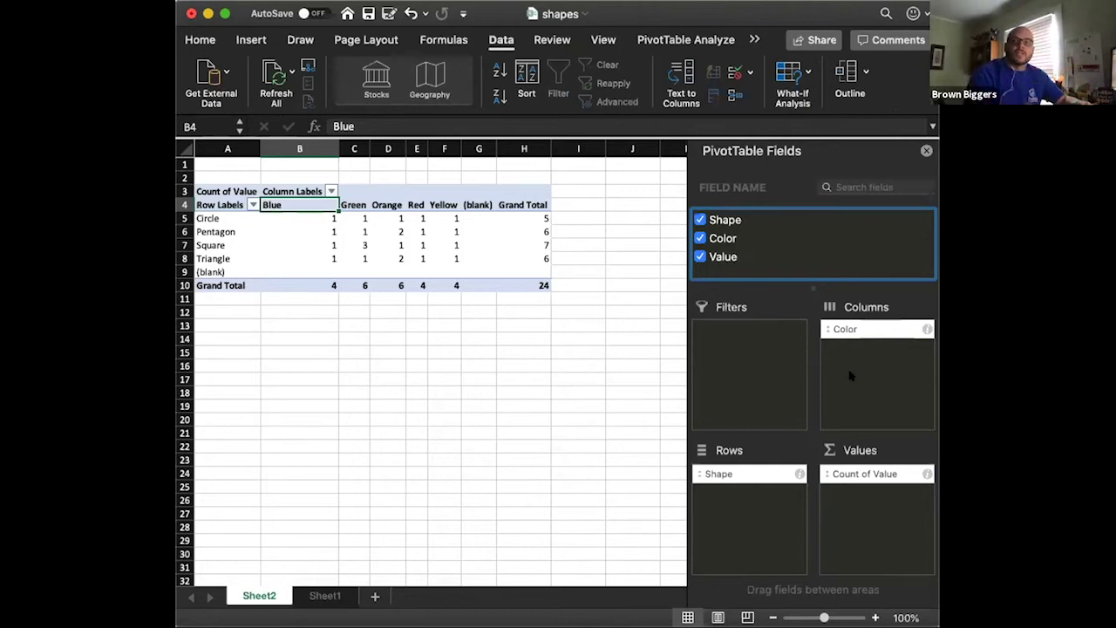
Examine the PivotTable's counts per shape and color, including orange pentagons, green squares and the row and column grand totals.
click(318, 207)
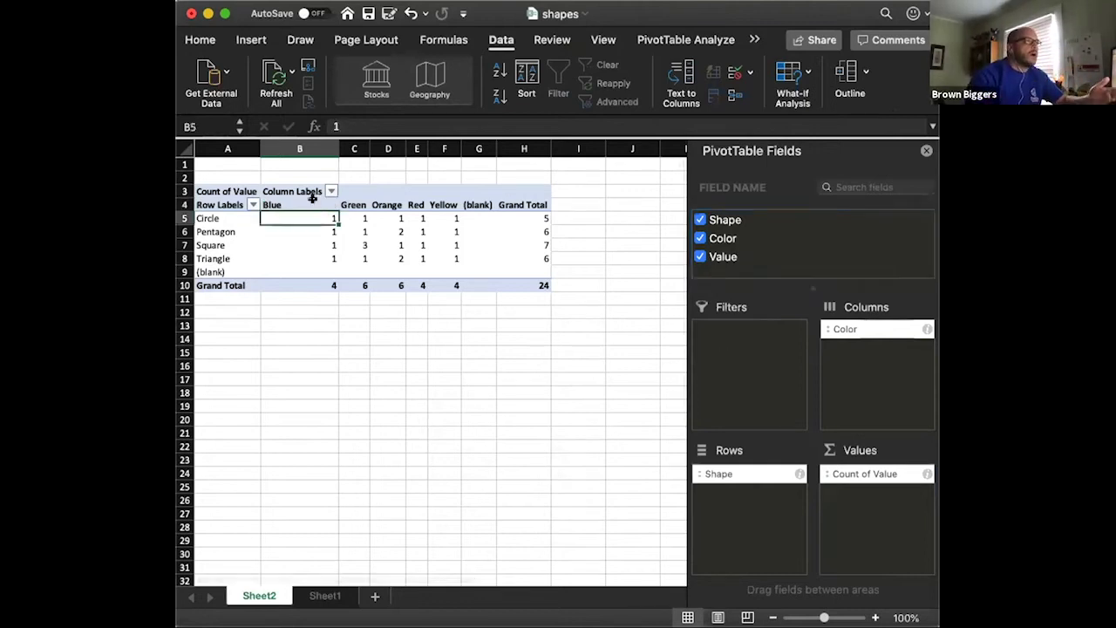
click(244, 216)
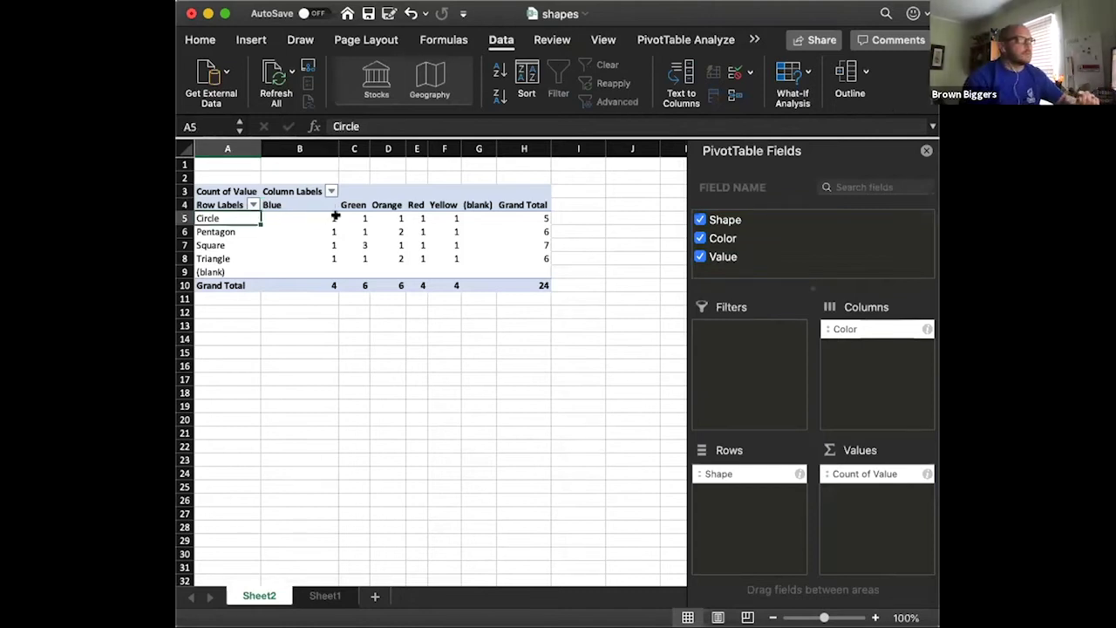
click(391, 229)
click(374, 202)
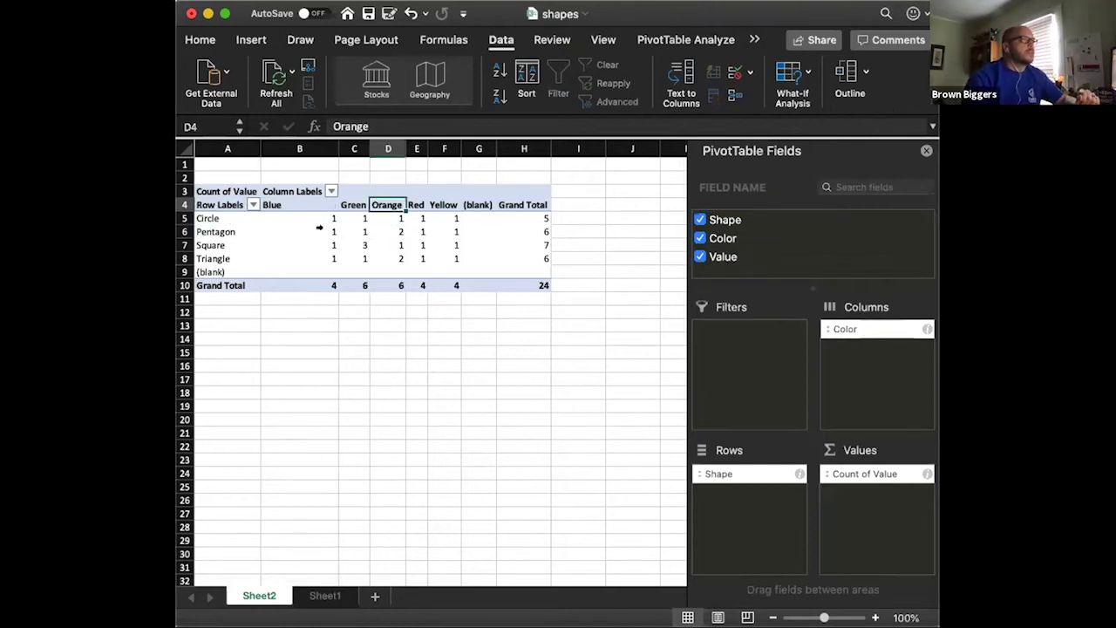
click(248, 233)
click(352, 242)
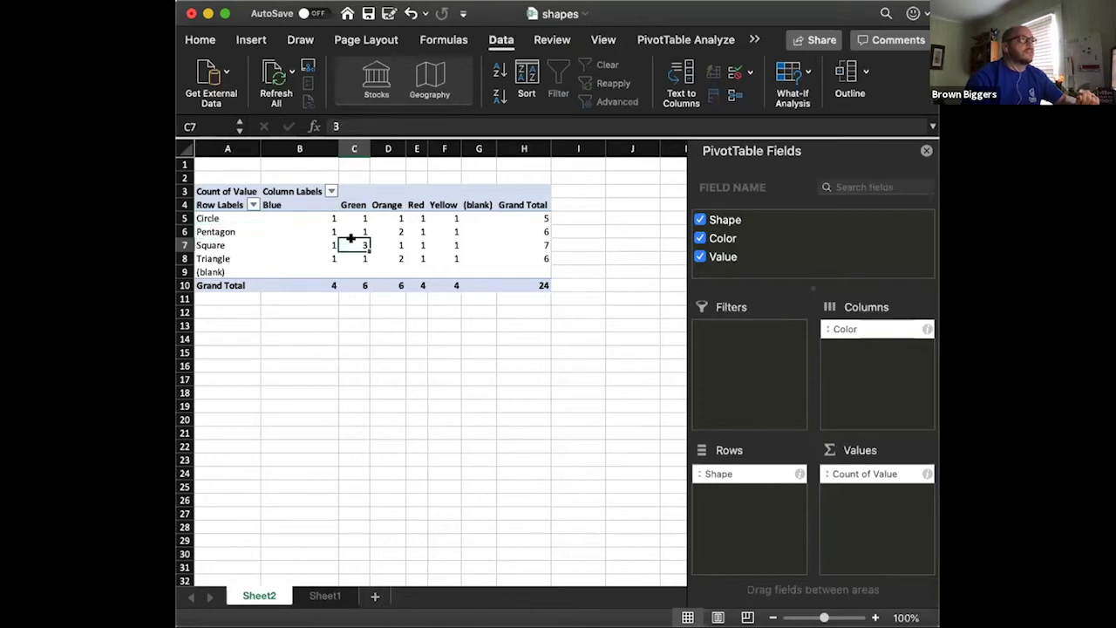
click(352, 202)
click(225, 242)
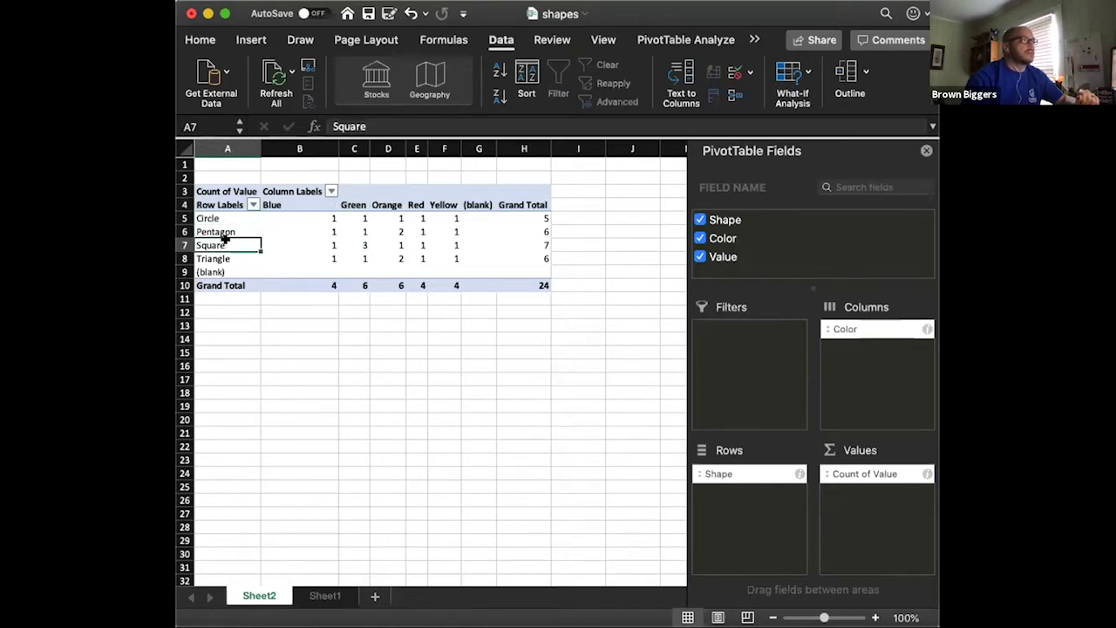
click(347, 285)
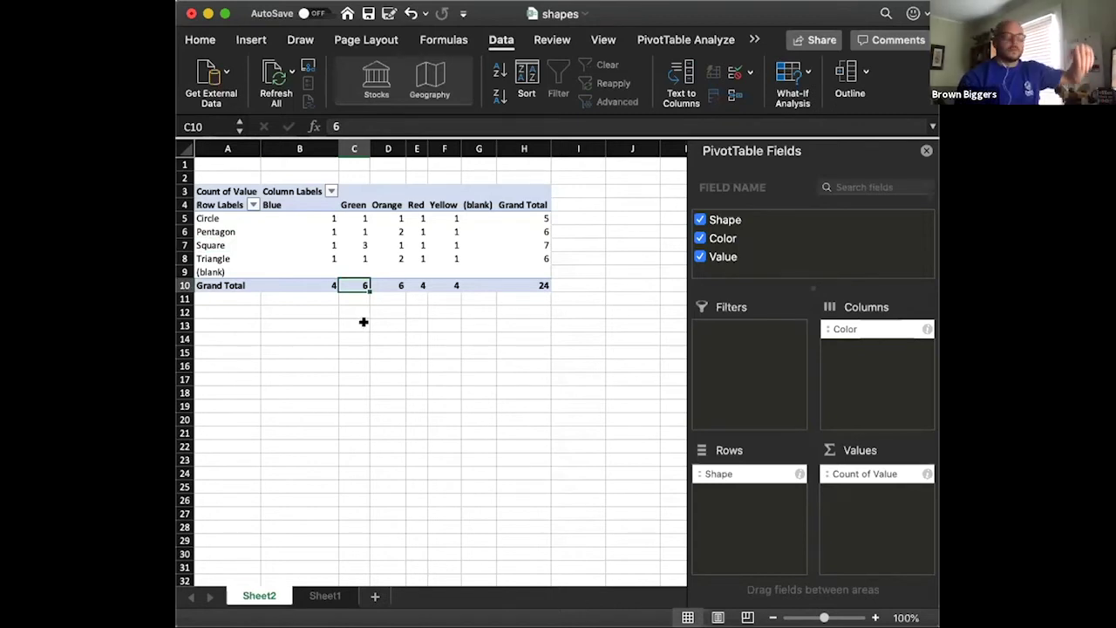
click(542, 231)
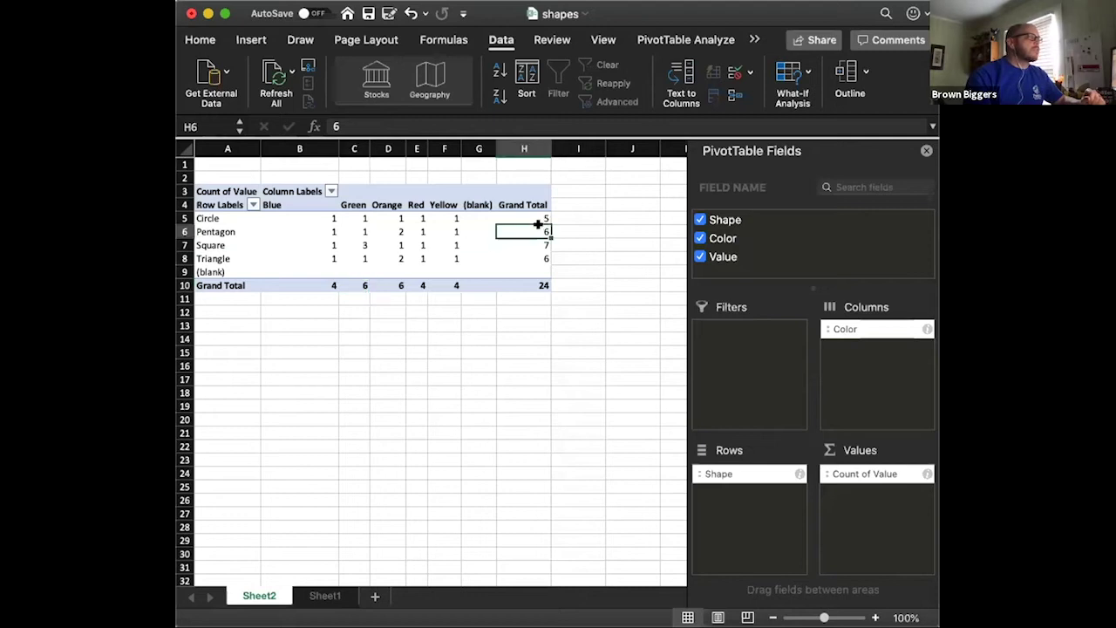
click(531, 284)
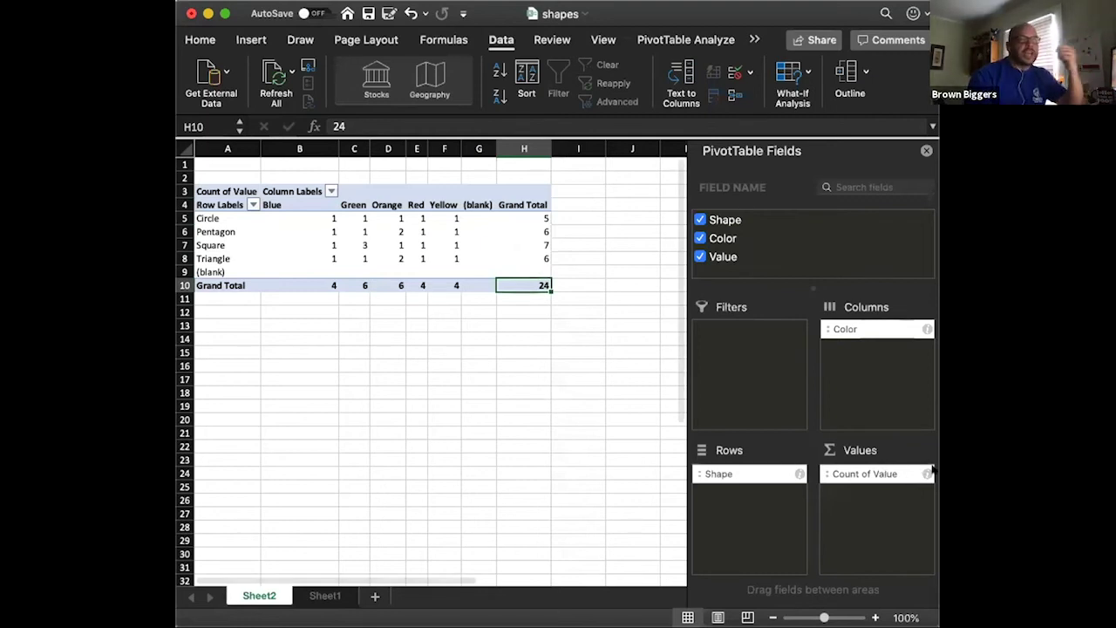
Summarize the PivotTable's Value field by Sum and select the total for orange pentagons.
click(924, 473)
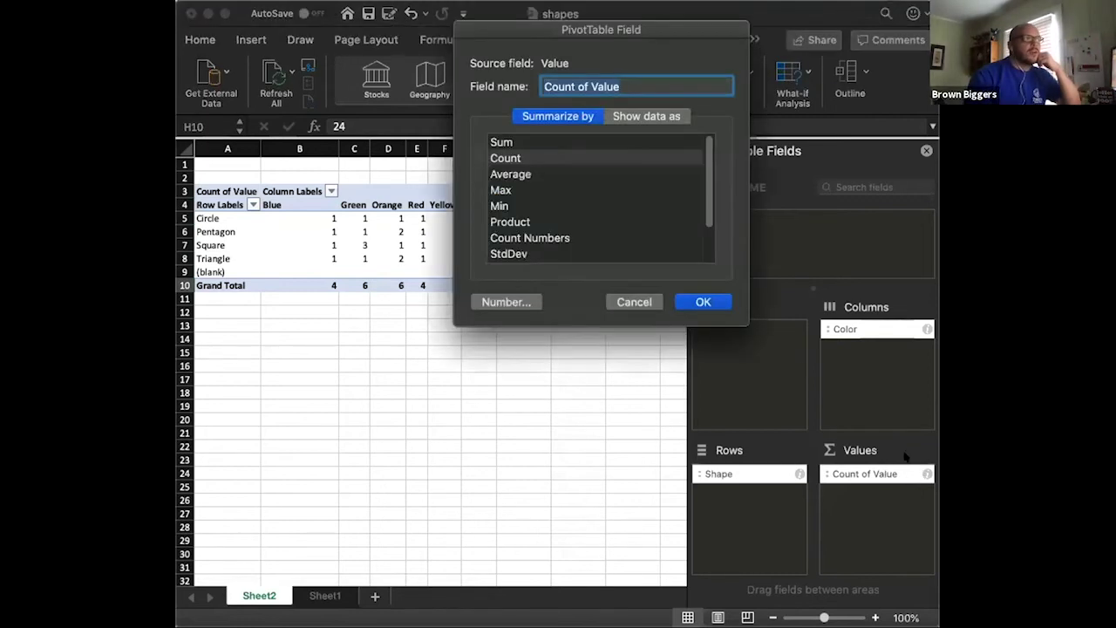
click(504, 142)
click(702, 302)
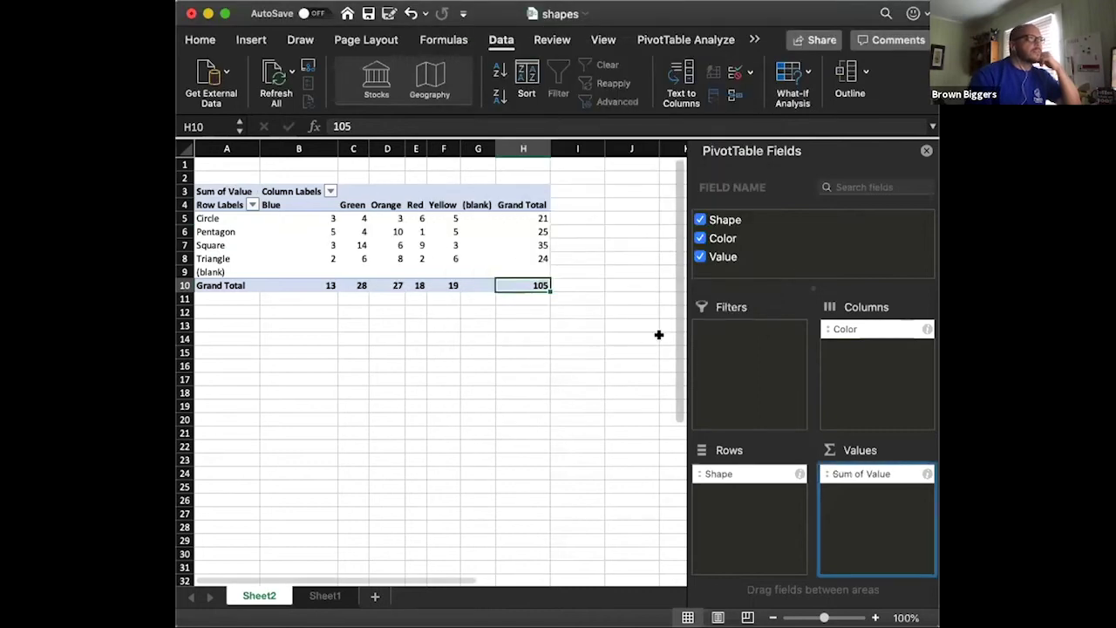
click(393, 231)
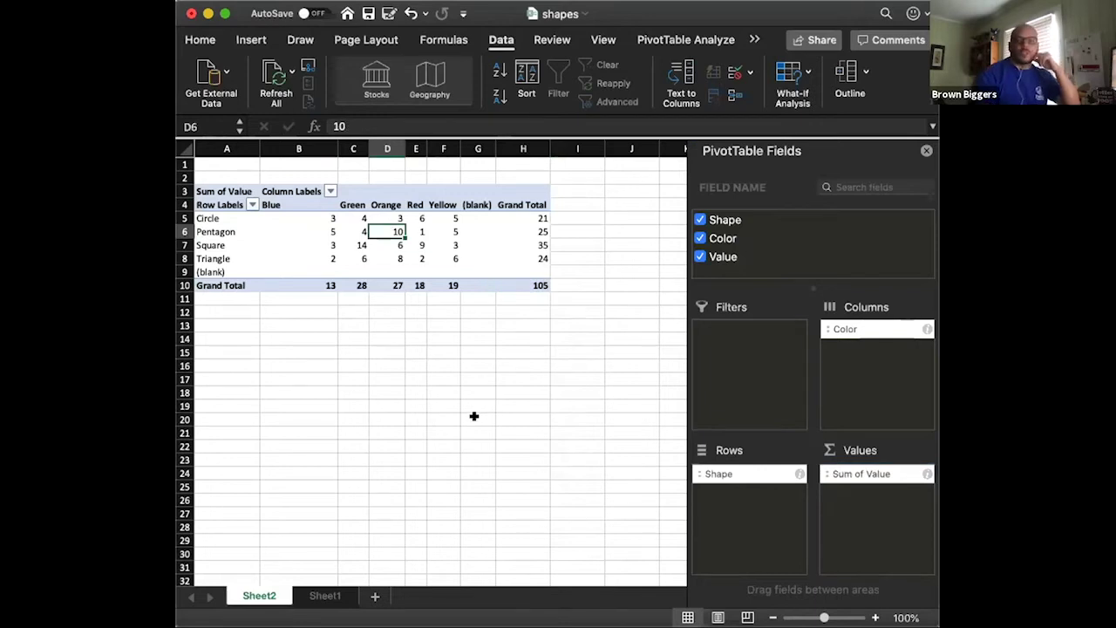
Sort the Sheet1 data by Shape and then Color, both A to Z, and select the orange pentagon rows.
click(320, 598)
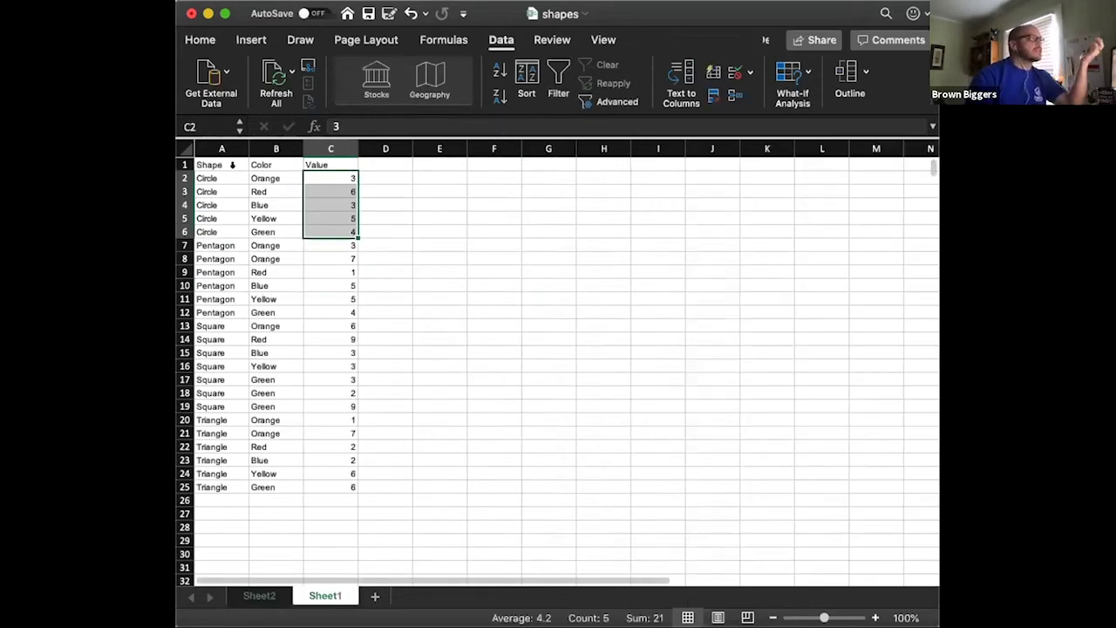
drag(221, 148, 330, 149)
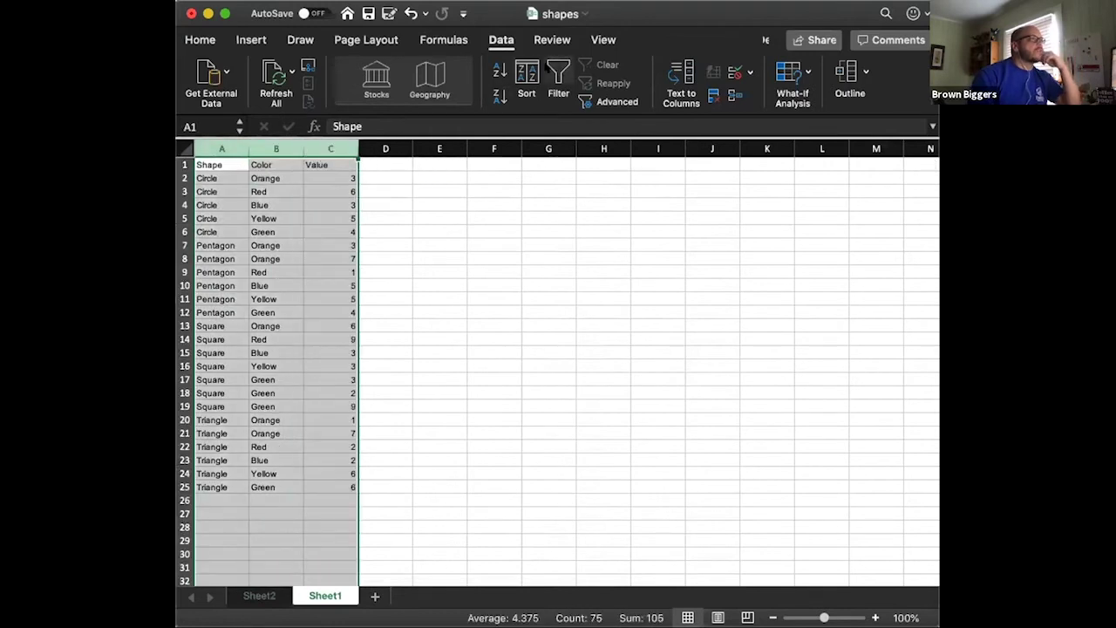
click(527, 80)
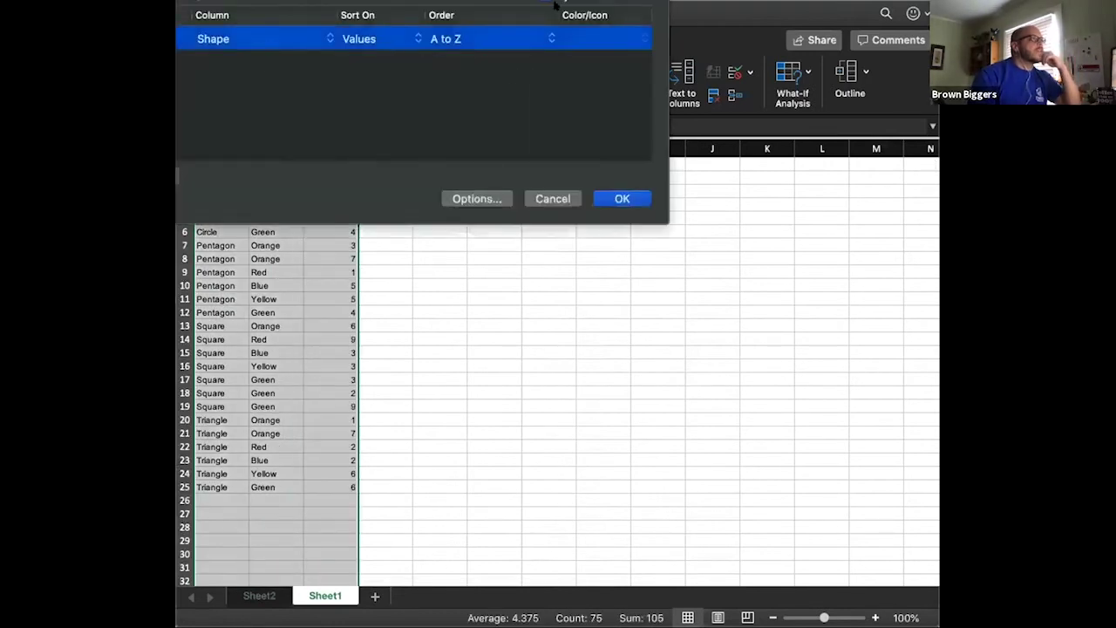
click(183, 174)
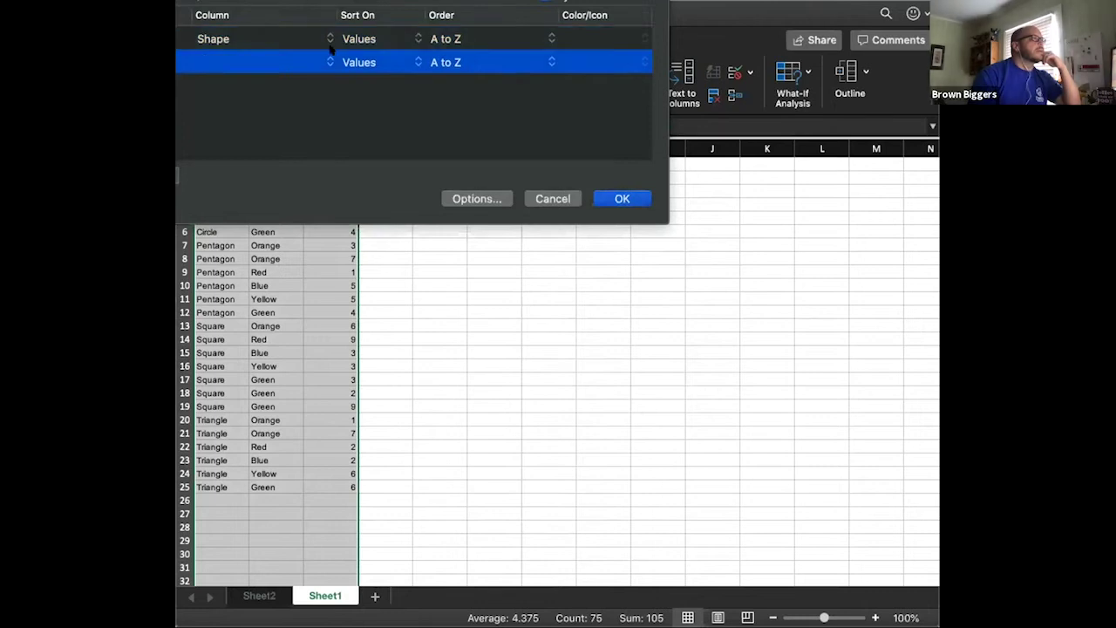
click(261, 61)
click(272, 78)
click(617, 198)
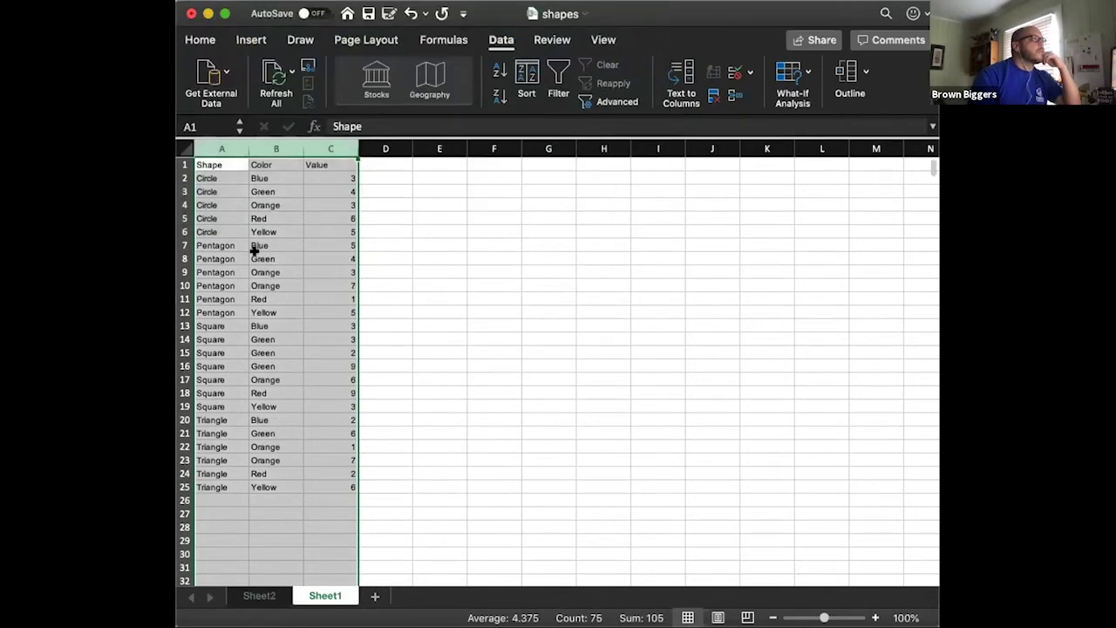
drag(219, 270, 336, 279)
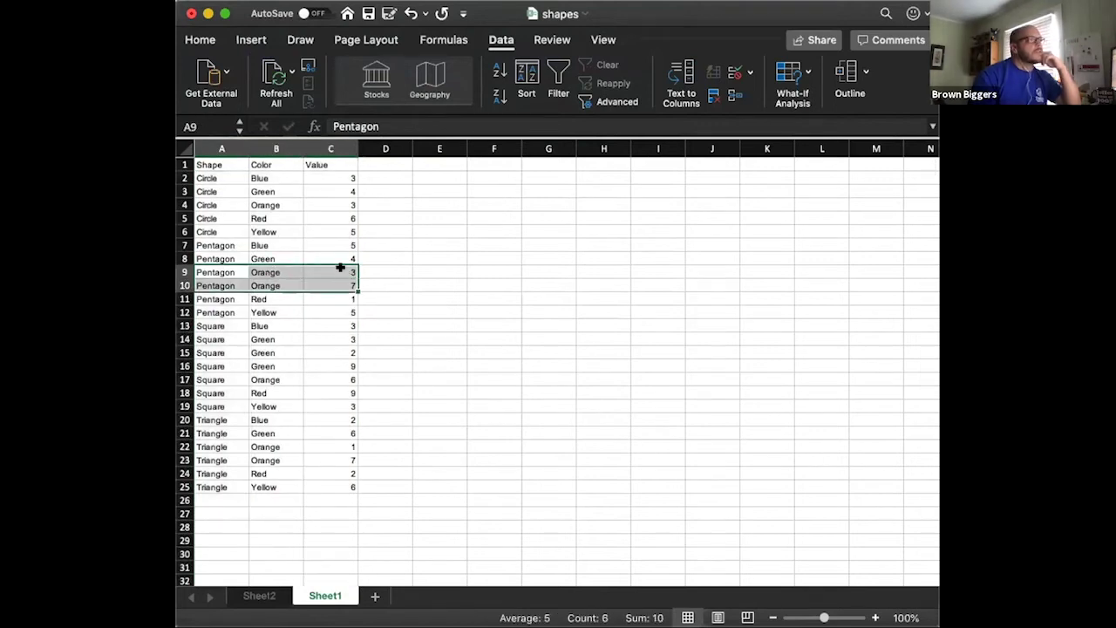
Summarize the Sheet2 PivotTable's Value field by Average and select the average for blue, for squares and for the whole table.
click(255, 595)
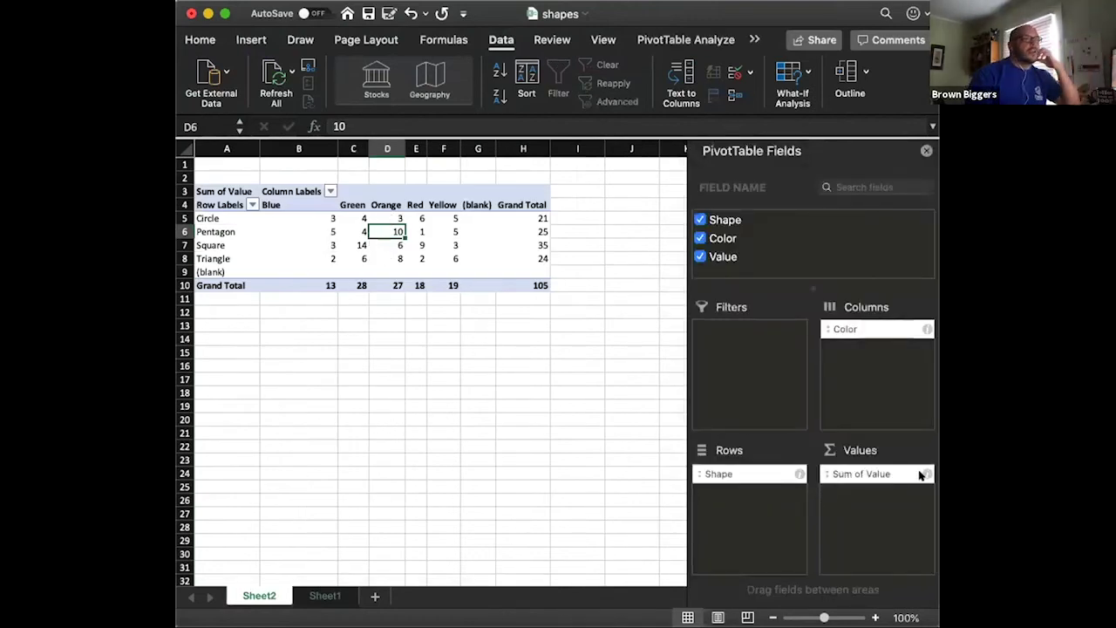
click(922, 474)
click(521, 175)
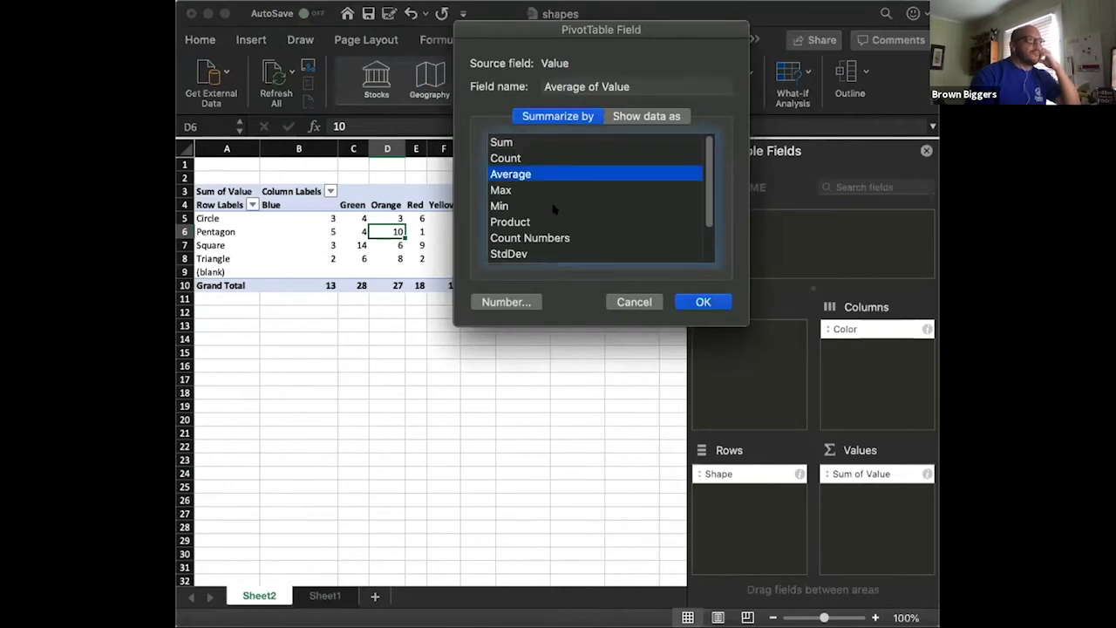
click(705, 302)
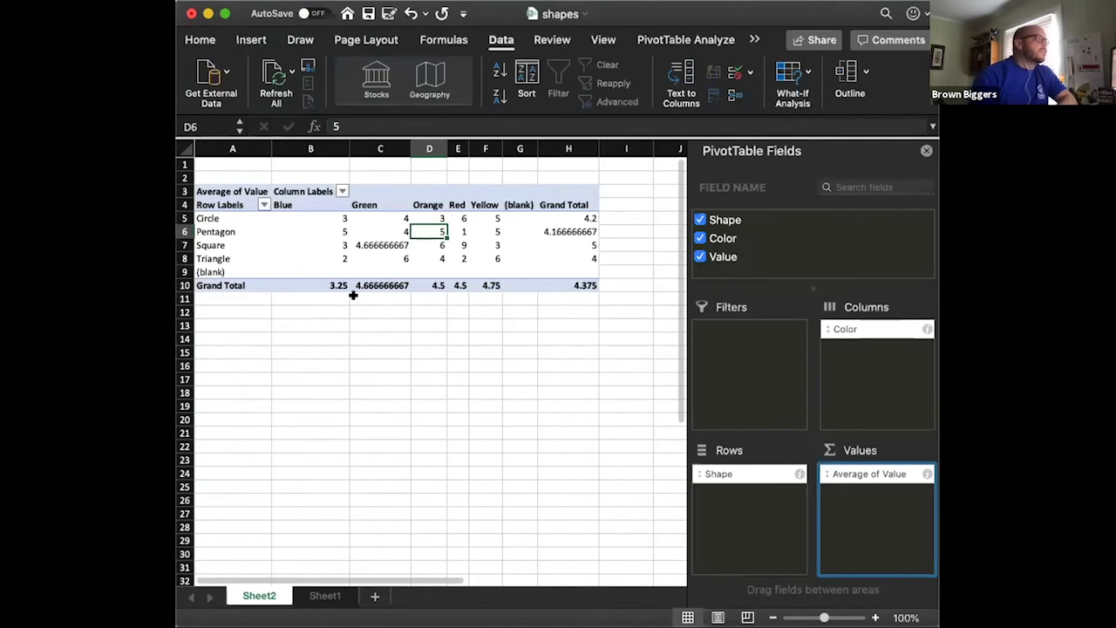
click(326, 281)
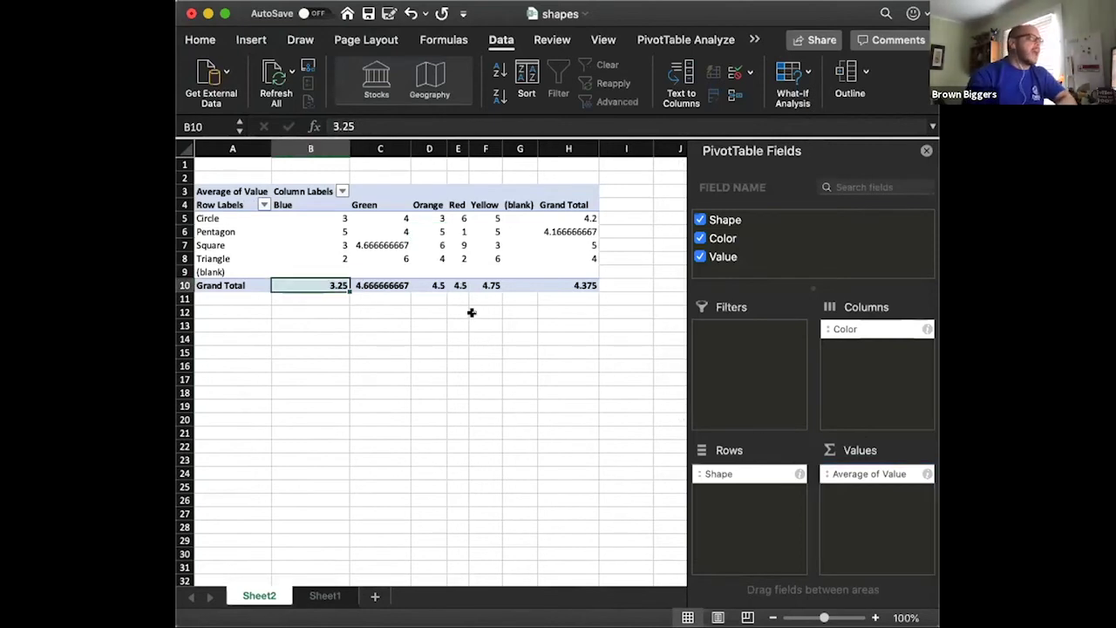
click(587, 244)
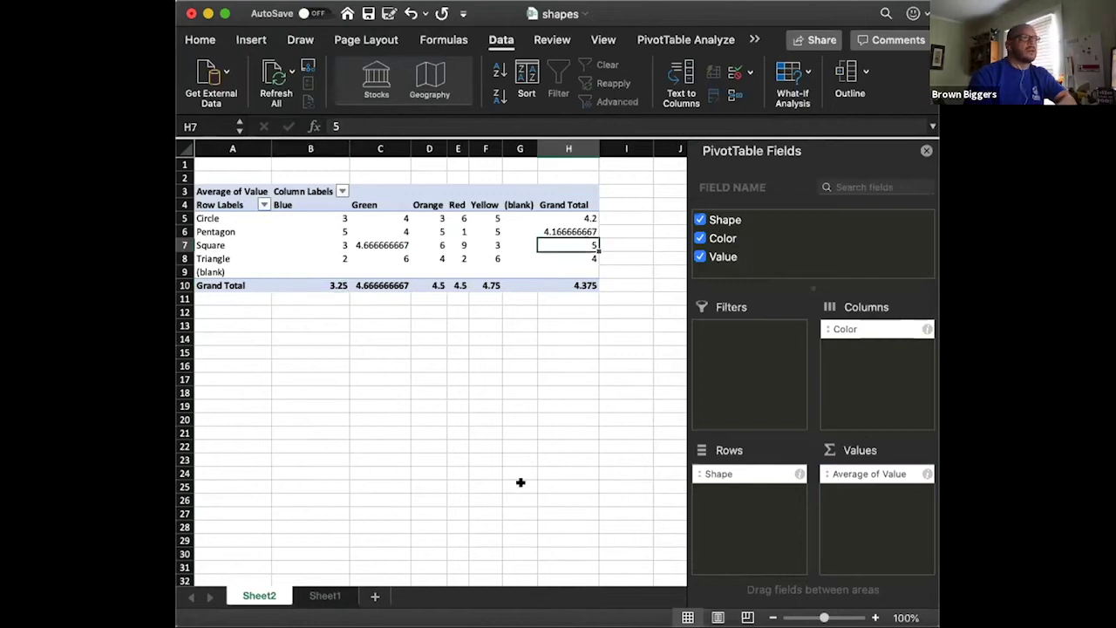
click(566, 284)
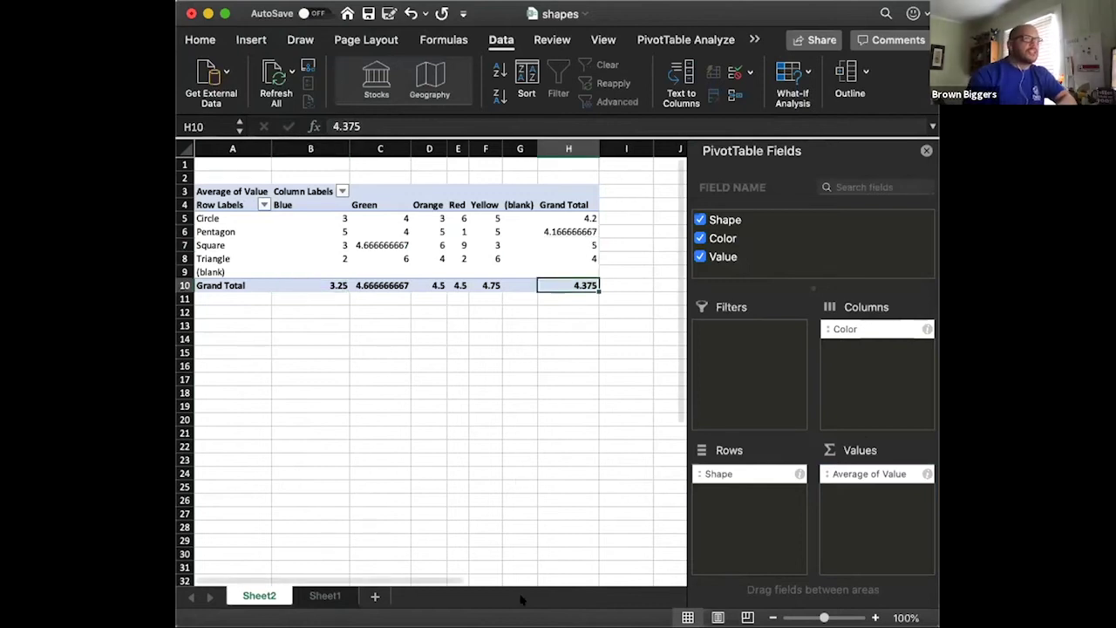
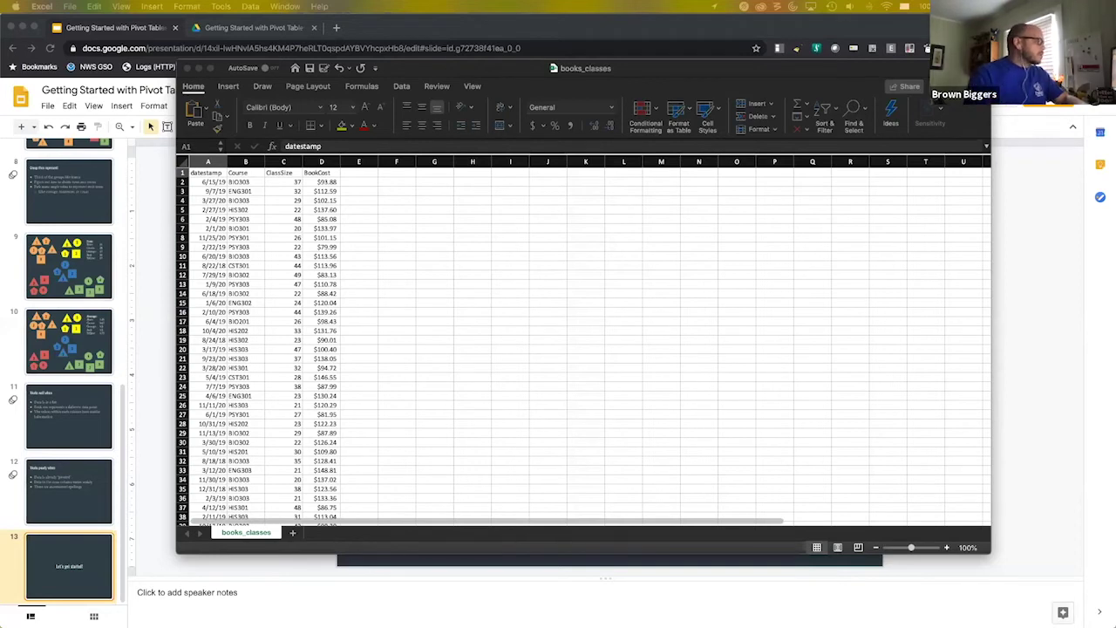
Switch to Safari and open the mockaroo.com website.
key(super+Tab)
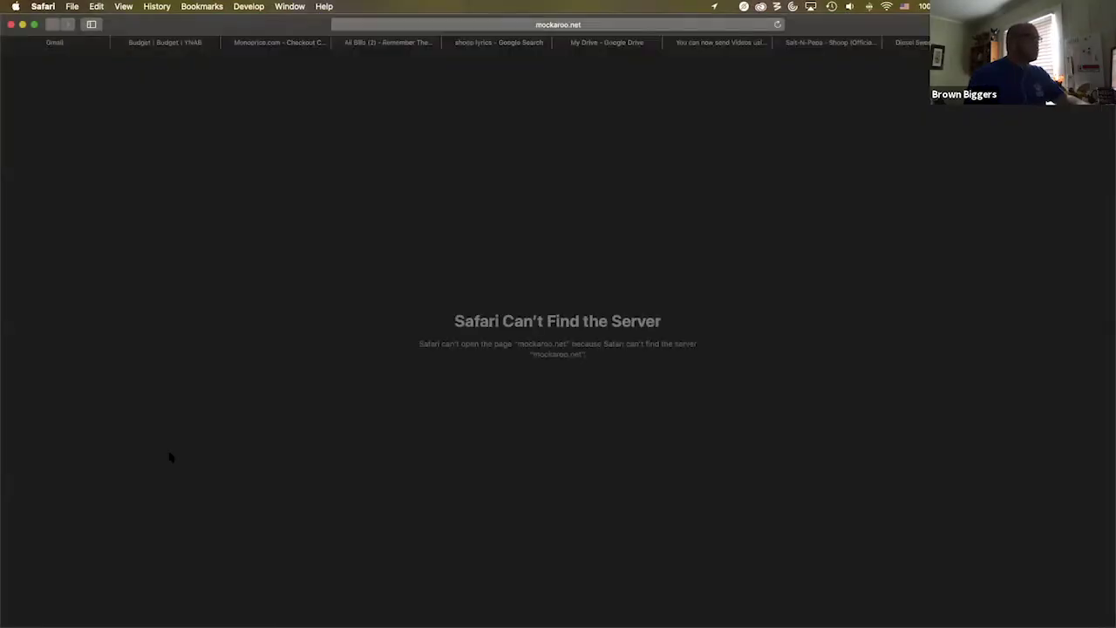
click(607, 24)
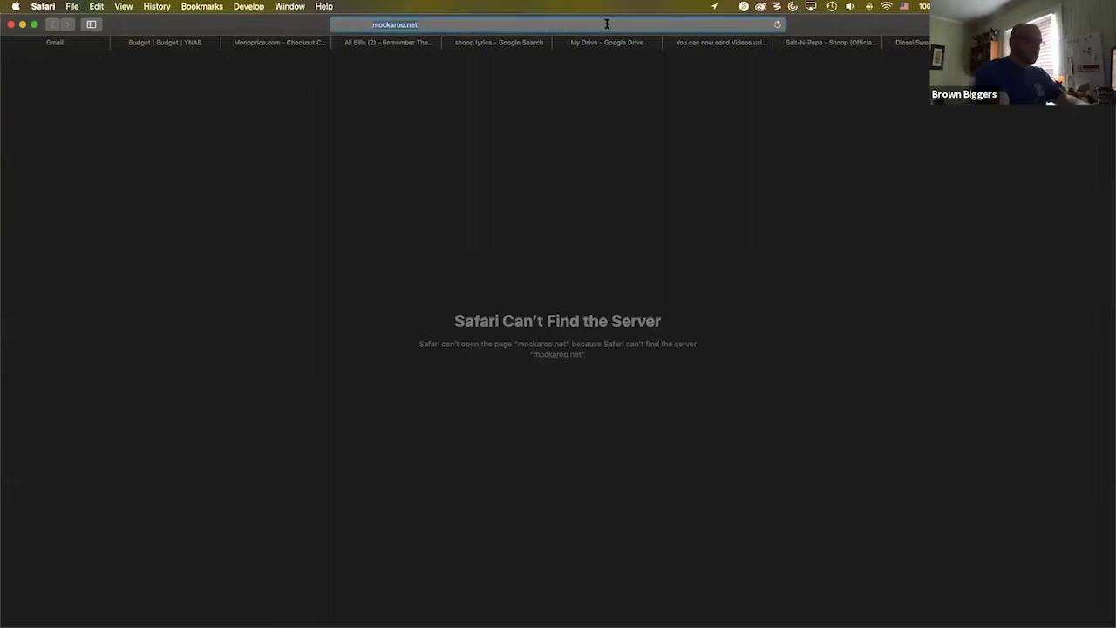
text(mockaroo.com)
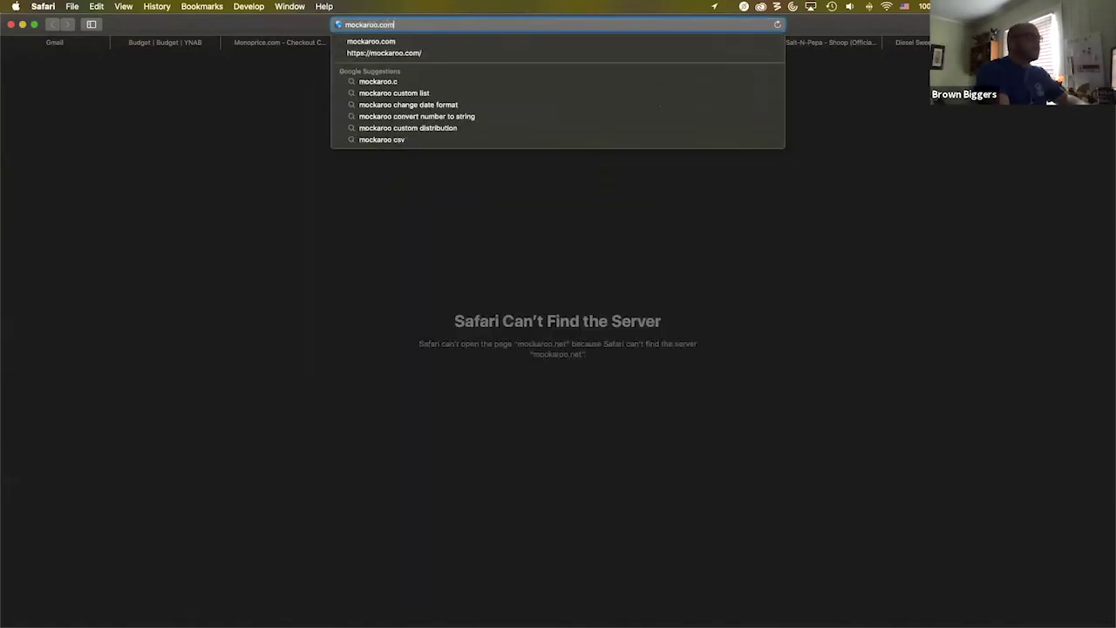
key(Return)
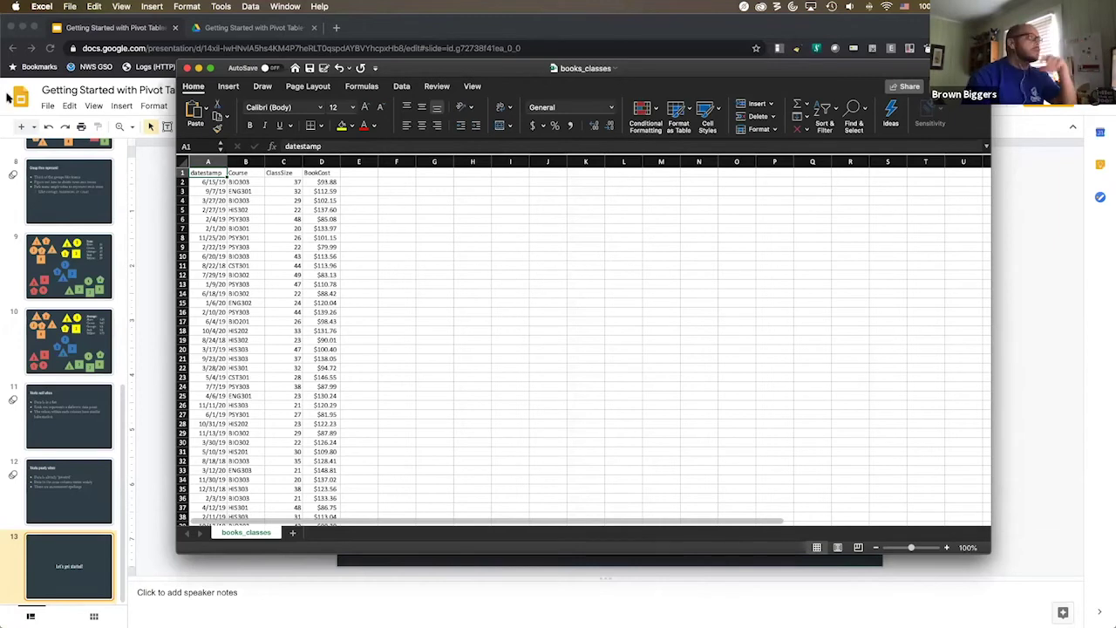
Create a PivotTable on a new worksheet from columns A to D of the books_classes sheet.
drag(207, 162, 321, 167)
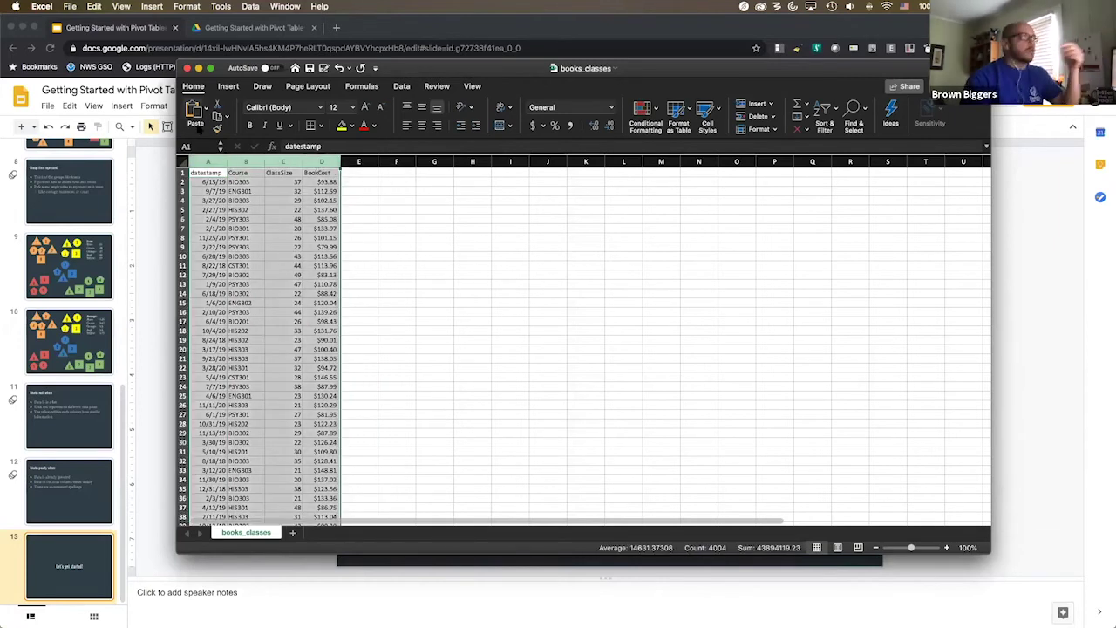
click(206, 124)
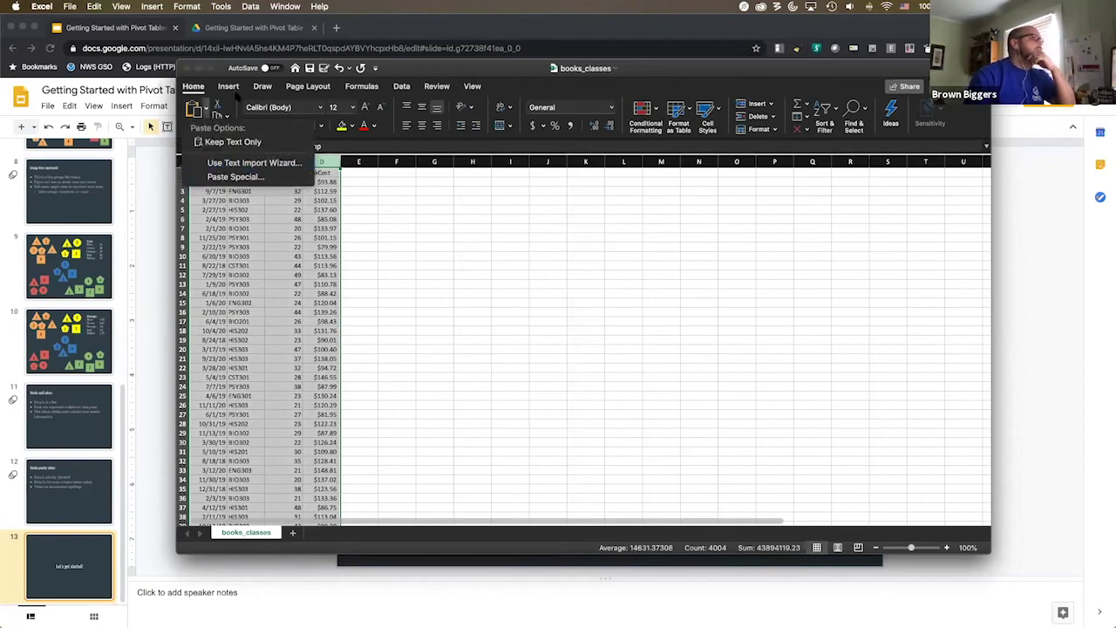
click(228, 86)
click(229, 87)
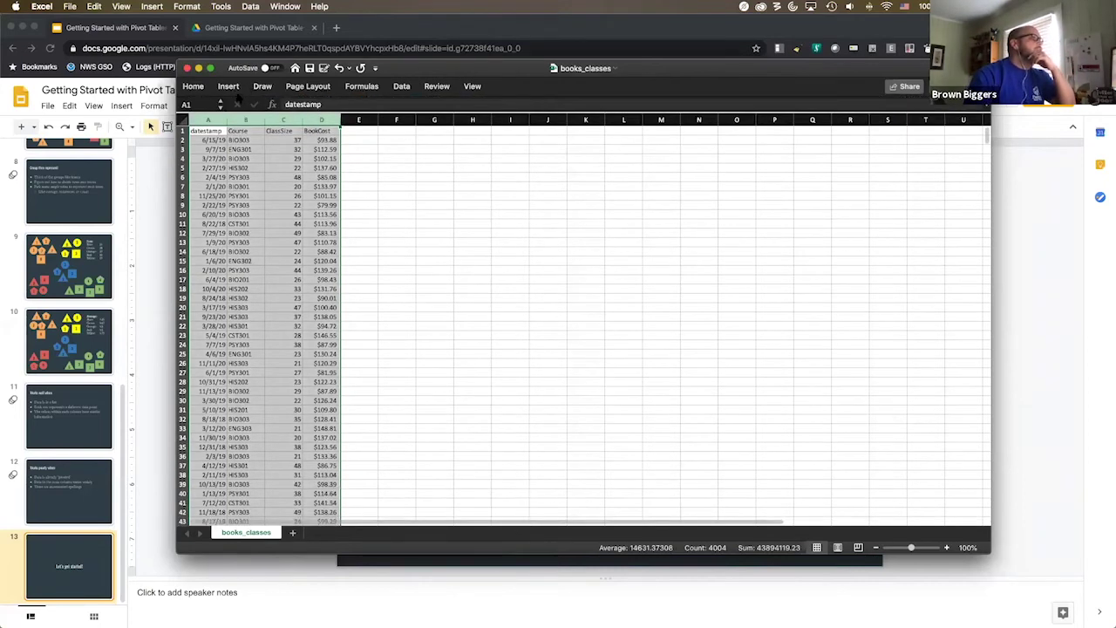
click(228, 87)
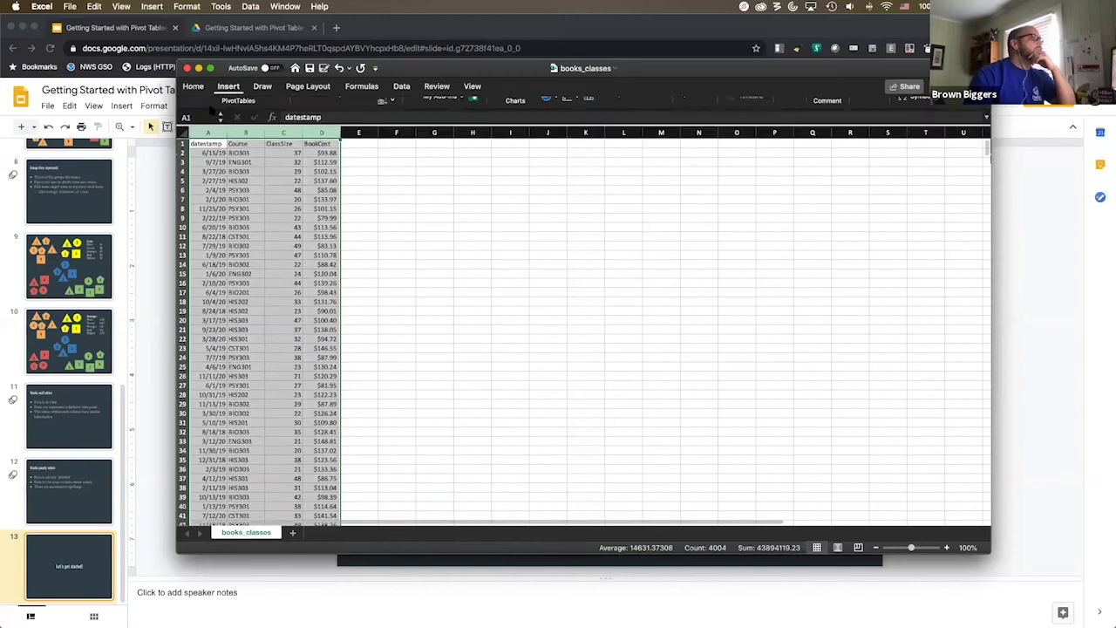
click(198, 112)
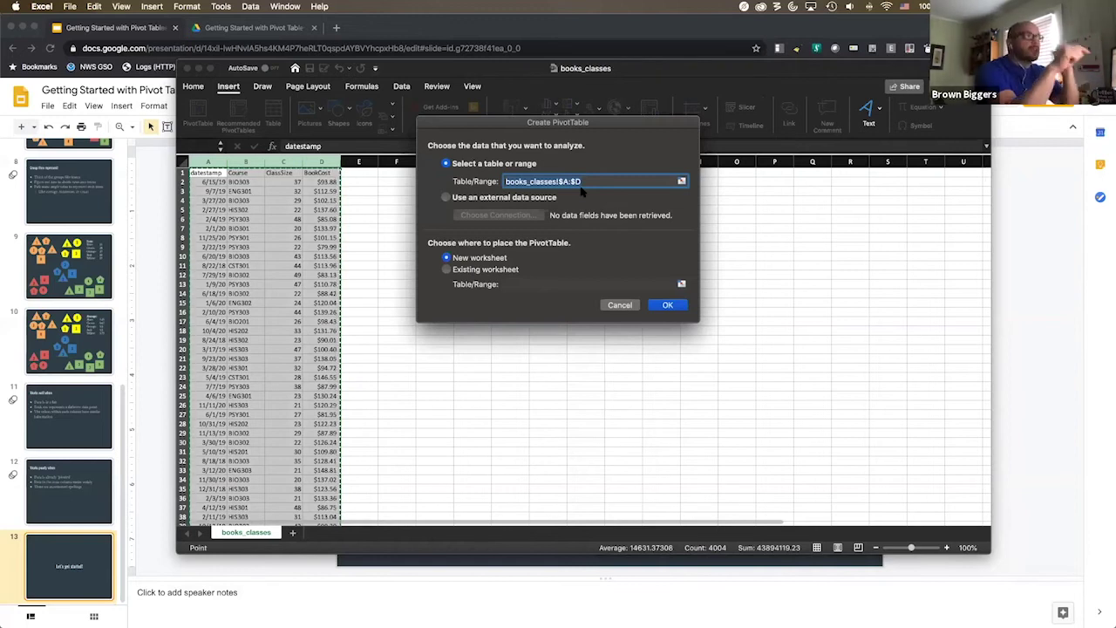
click(668, 304)
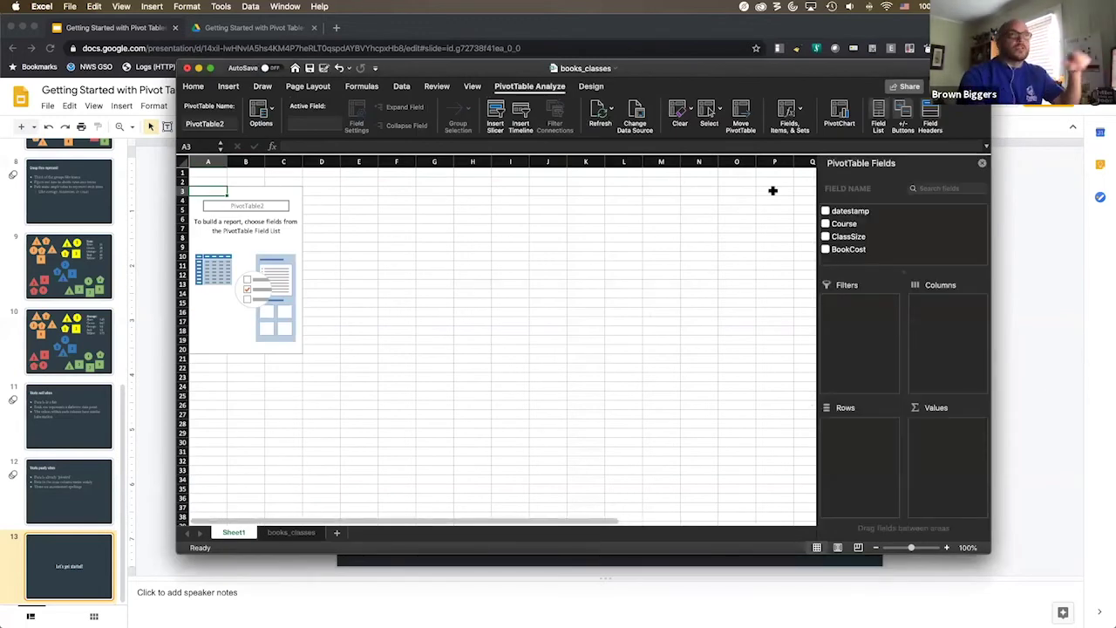
Narrow the workbook window, and select a cell outside the empty PivotTable and one back inside it.
drag(991, 257, 680, 259)
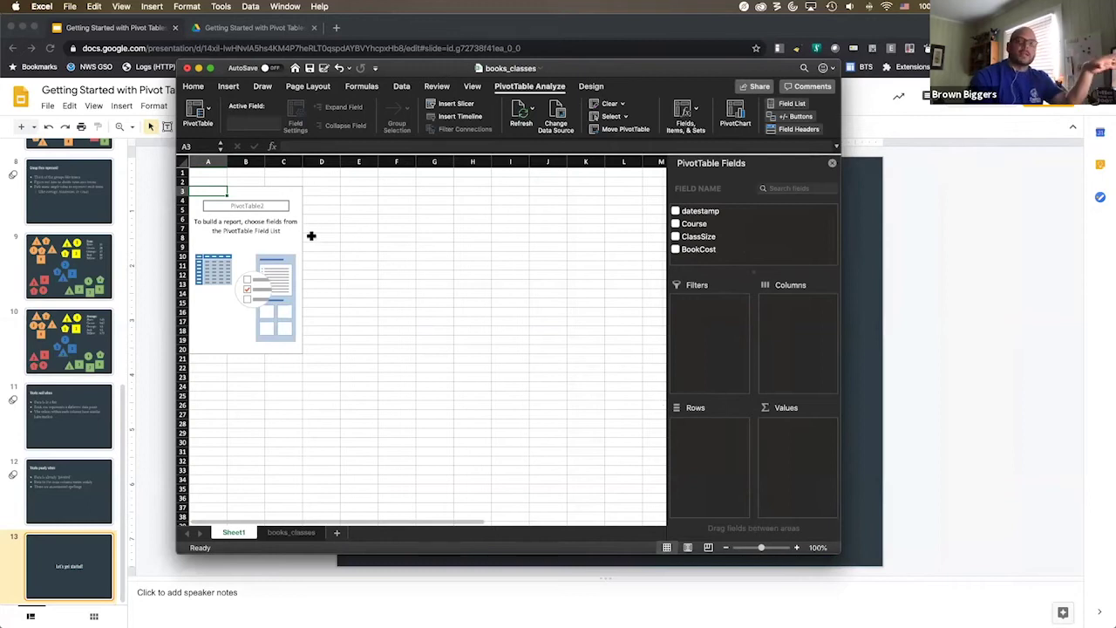
click(421, 238)
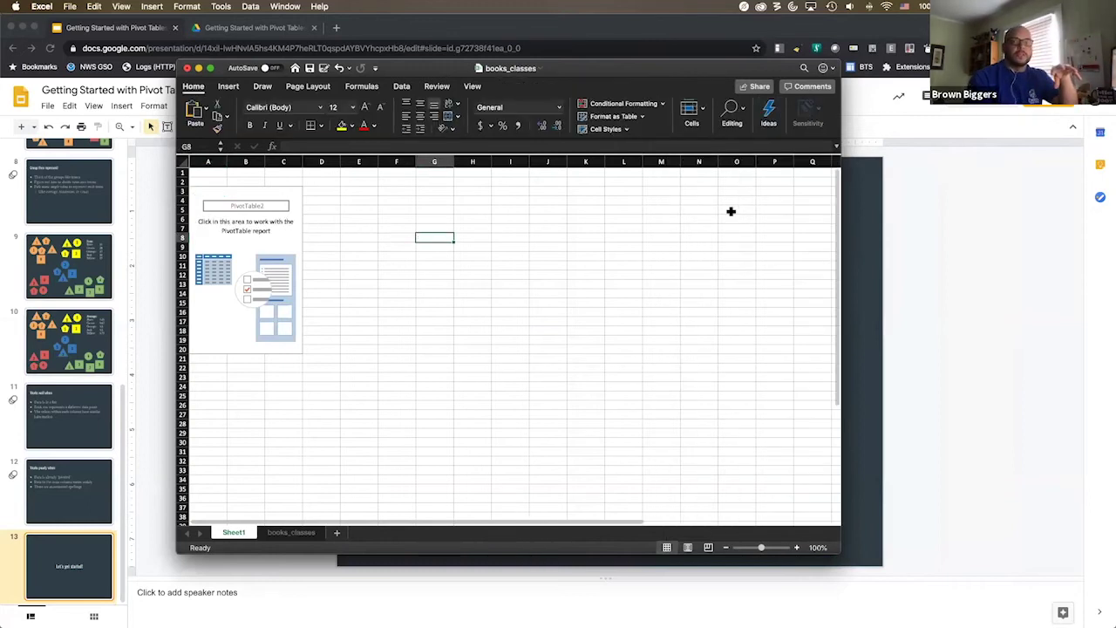
click(244, 247)
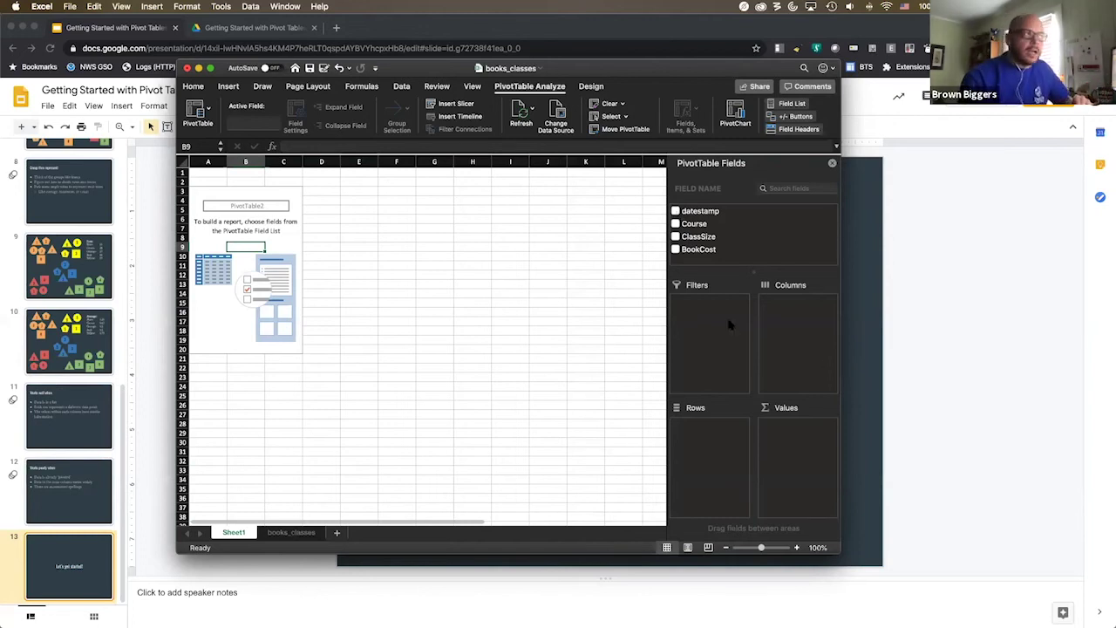
Add datestamp as the PivotTable's row field, Course as the column field and BookCost as the value field.
drag(714, 213, 722, 471)
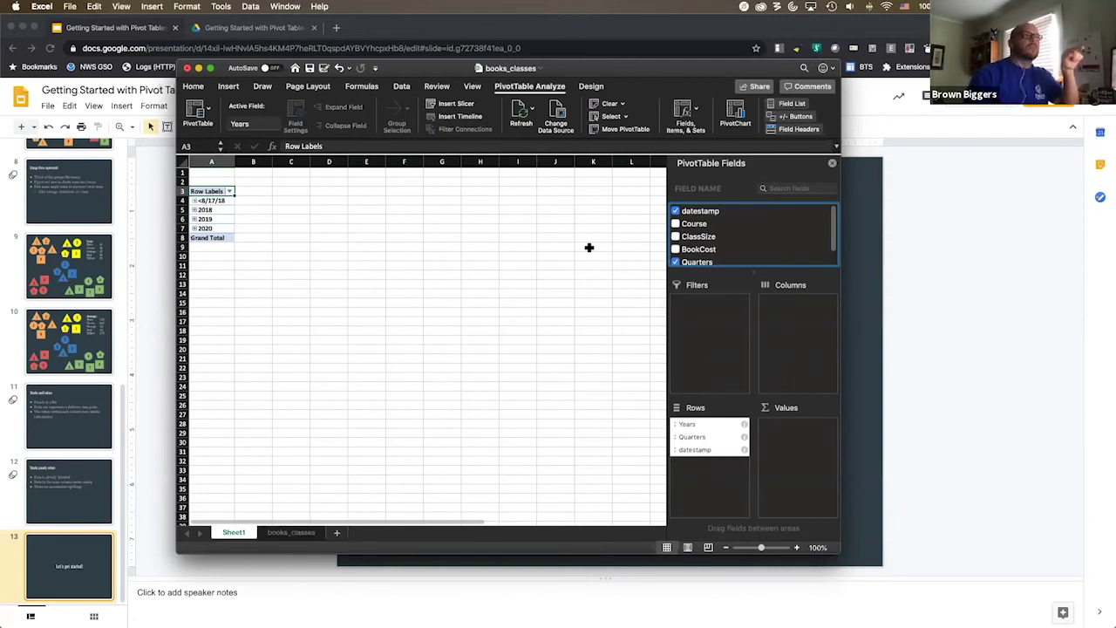
drag(743, 248, 792, 353)
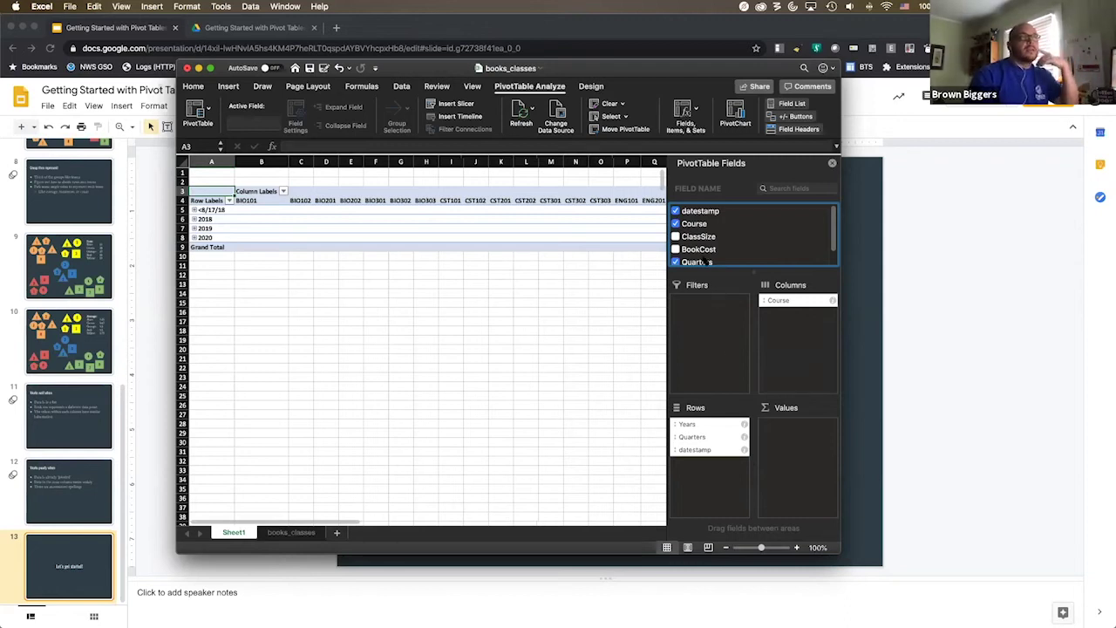
drag(702, 250, 829, 424)
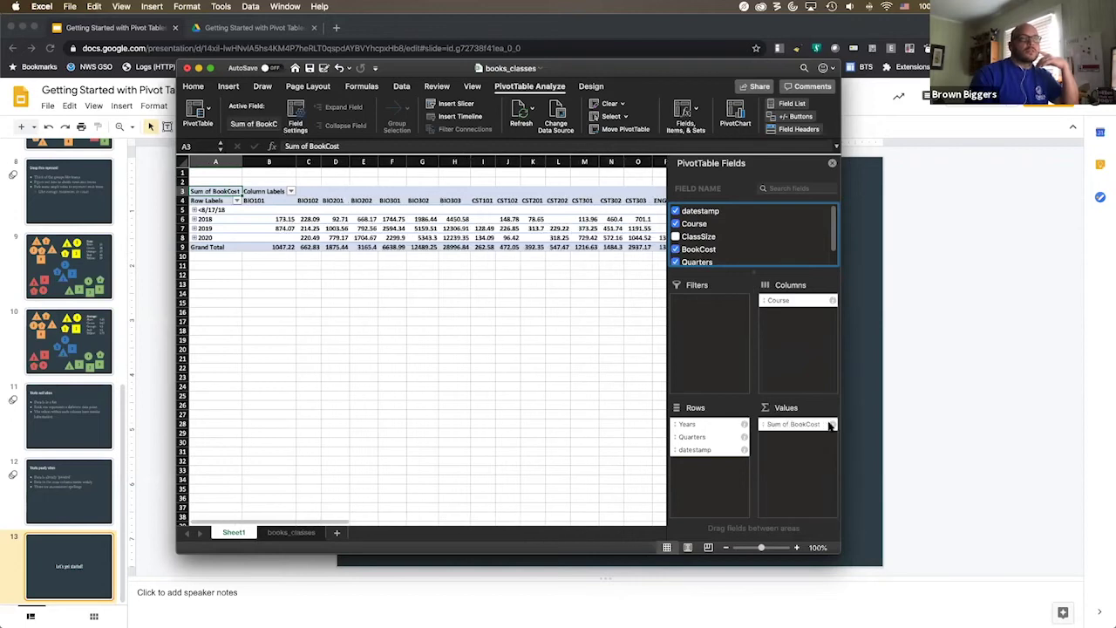
Summarize the PivotTable's BookCost field by Count.
click(830, 424)
click(494, 221)
click(492, 209)
click(629, 311)
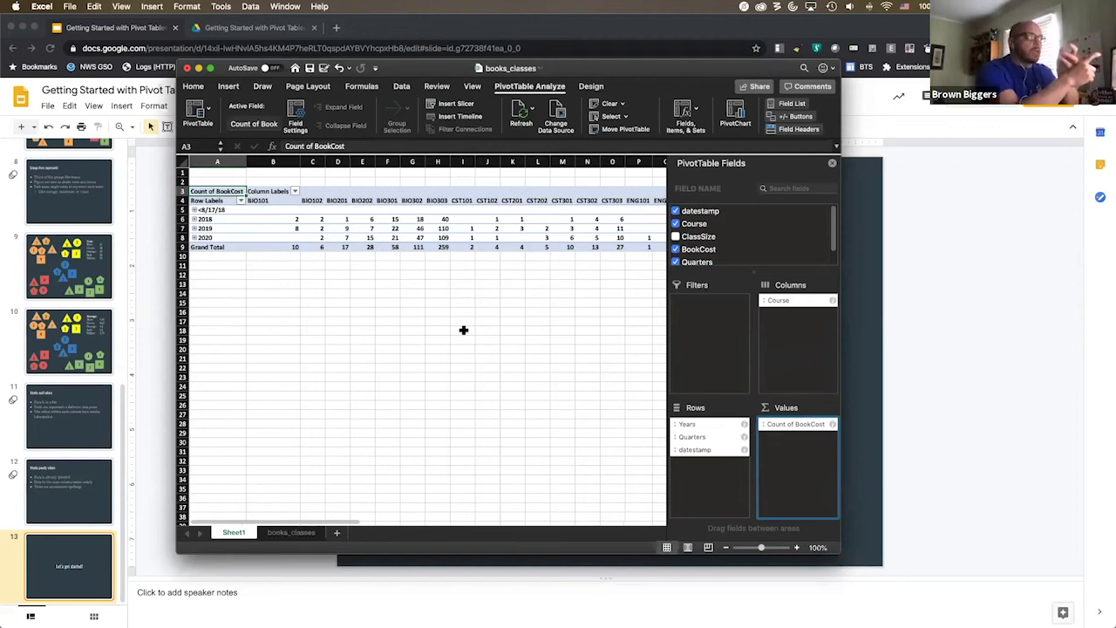
Expand the 2018 row into its quarters and select the BIO303 counts for Qtr3 and Qtr4.
click(444, 218)
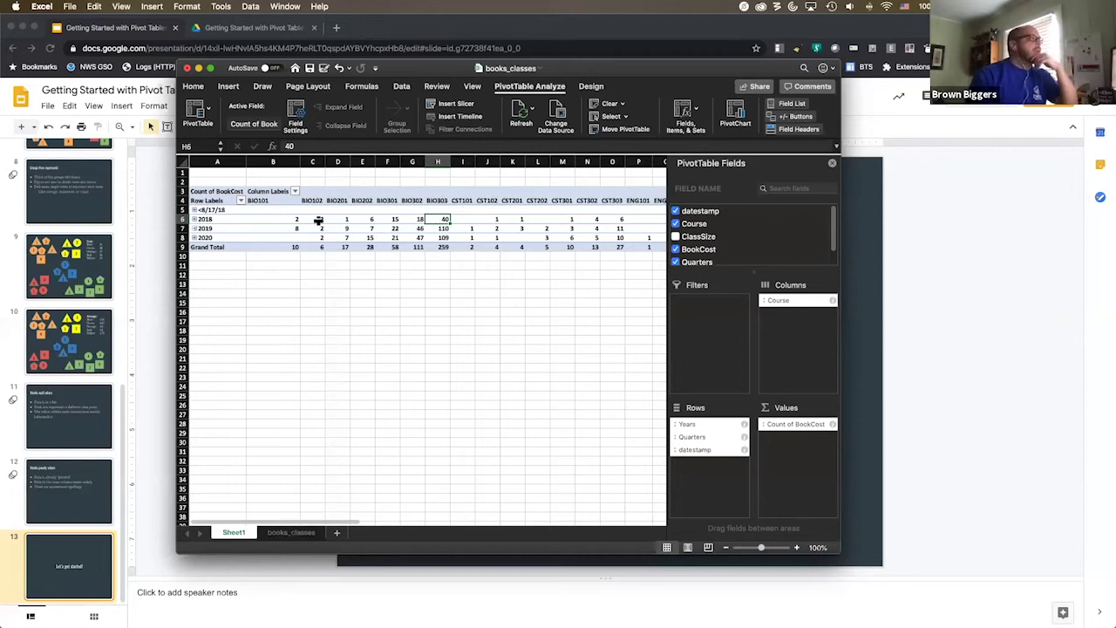
click(194, 219)
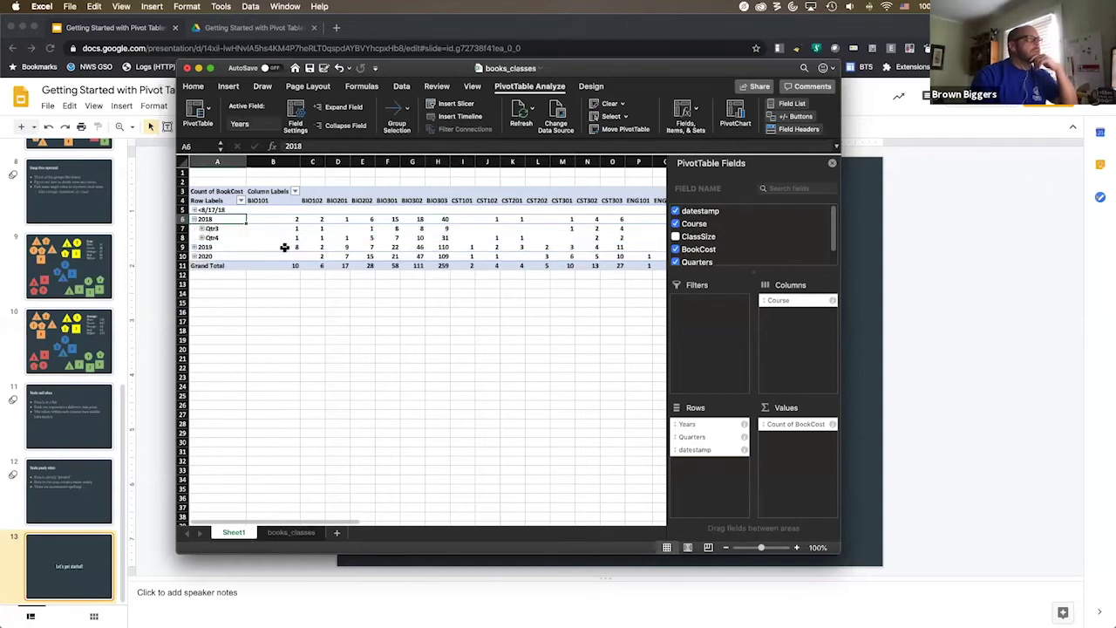
click(443, 228)
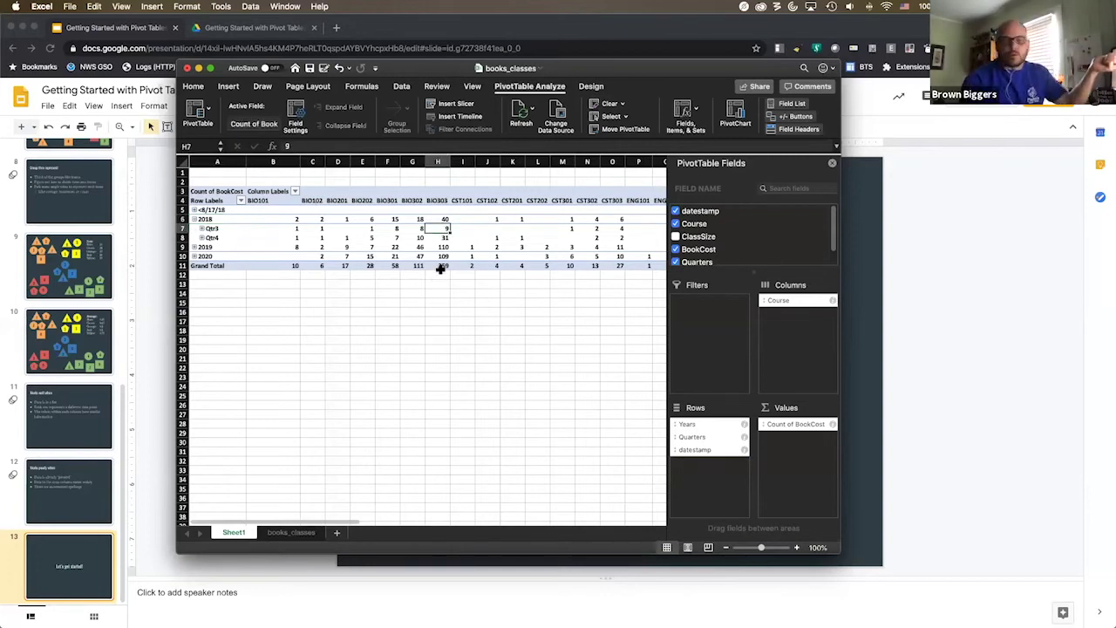
click(442, 237)
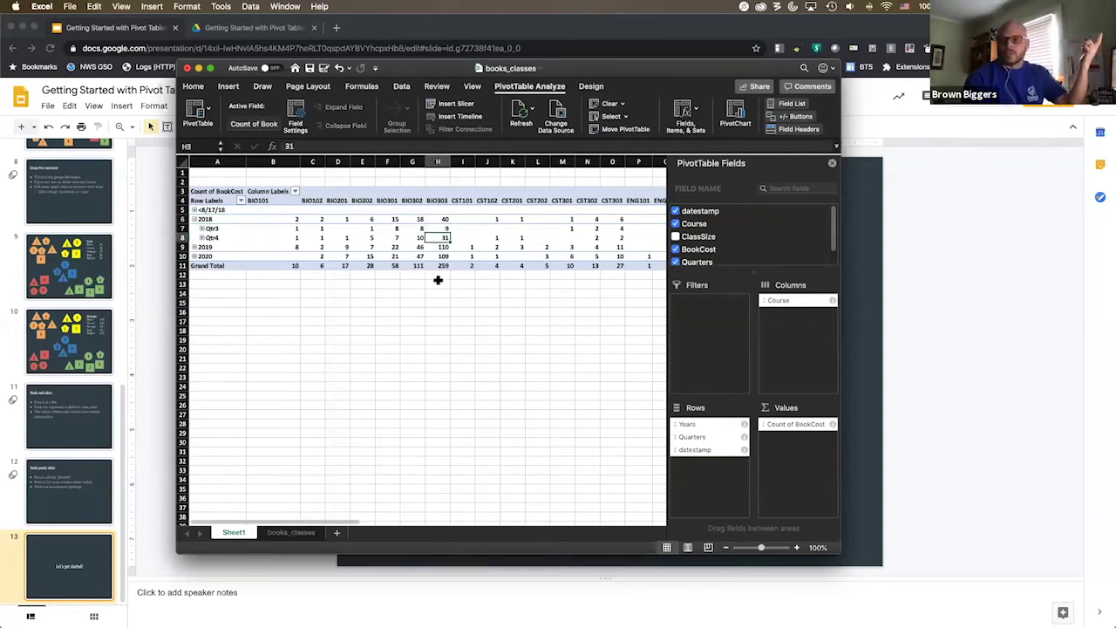
Expand Qtr3 of 2018 into months, check the September count for BIO303, and collapse the quarter again.
click(202, 229)
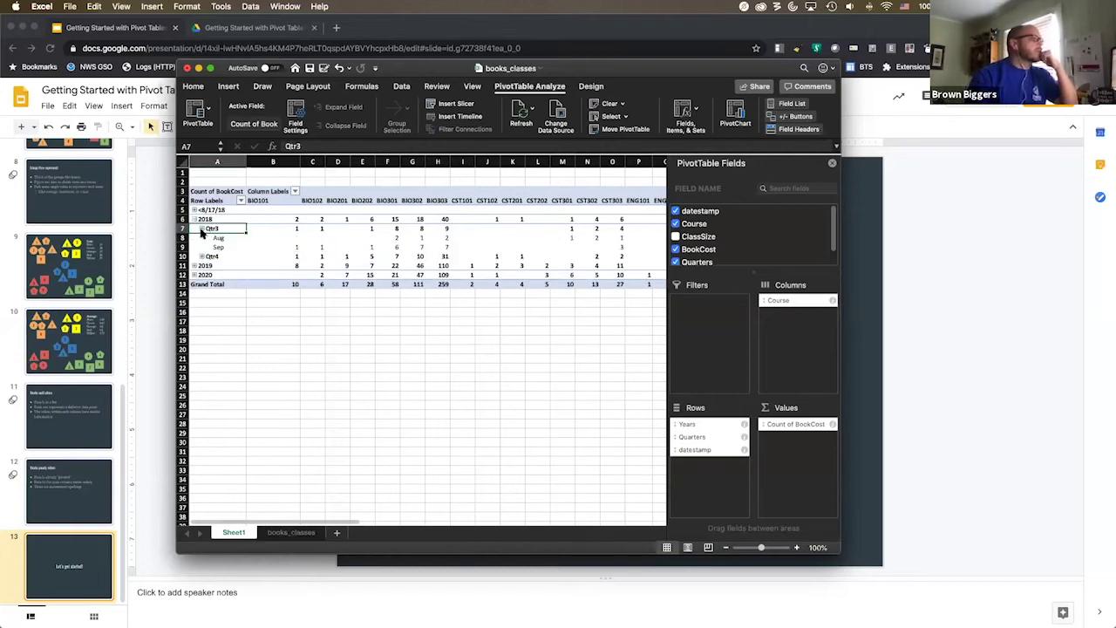
click(444, 247)
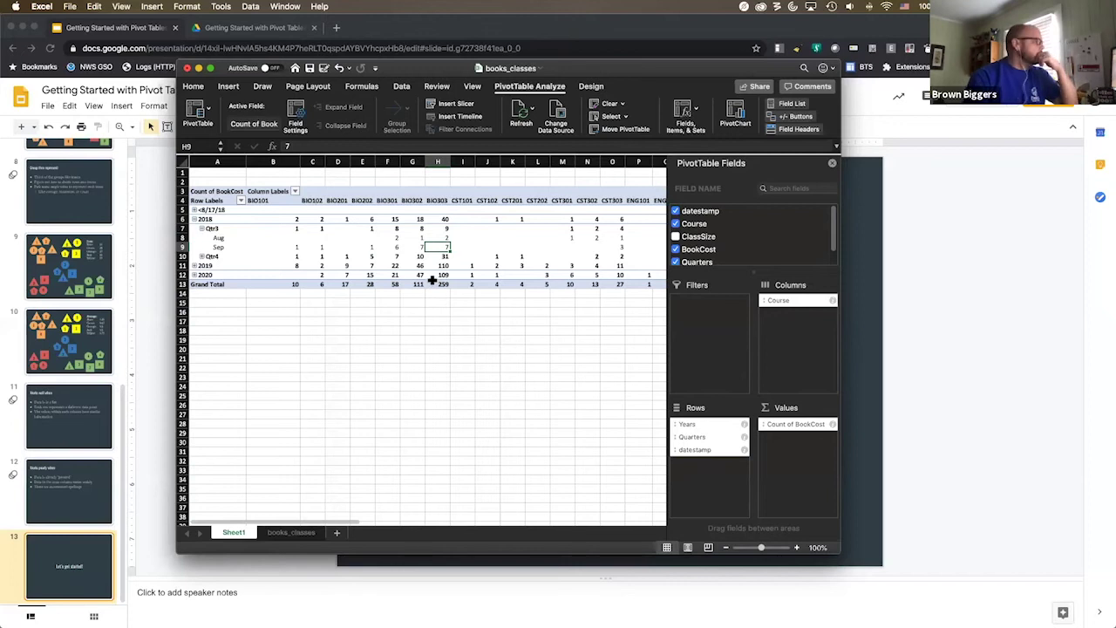
click(204, 228)
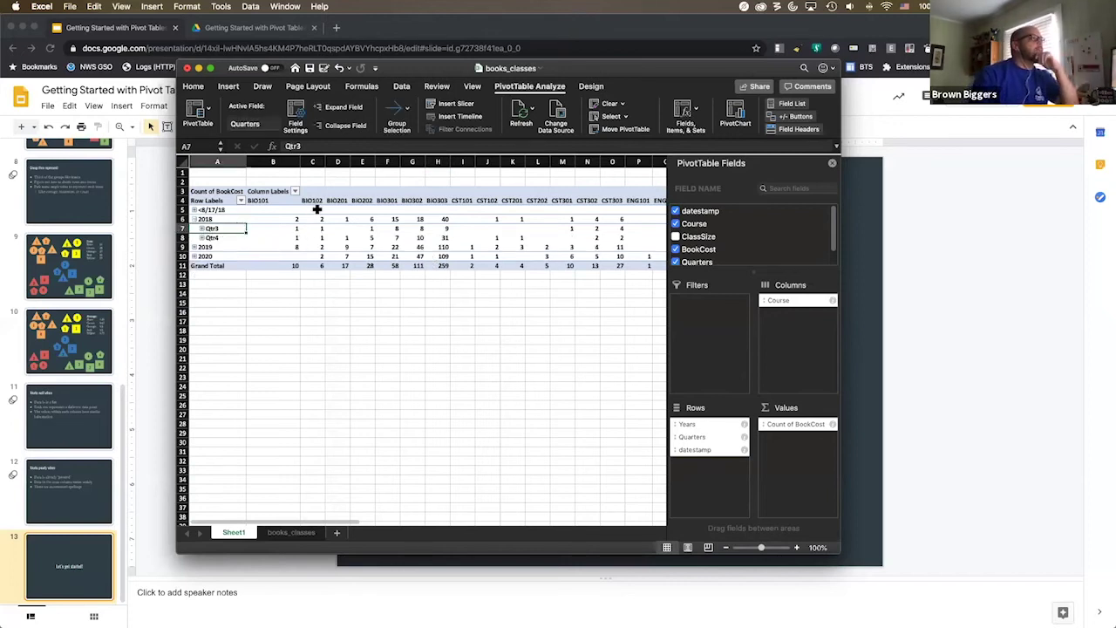
Select BIO102's 2018 count in the PivotTable and sort the books_classes data by Course from A to Z.
click(313, 200)
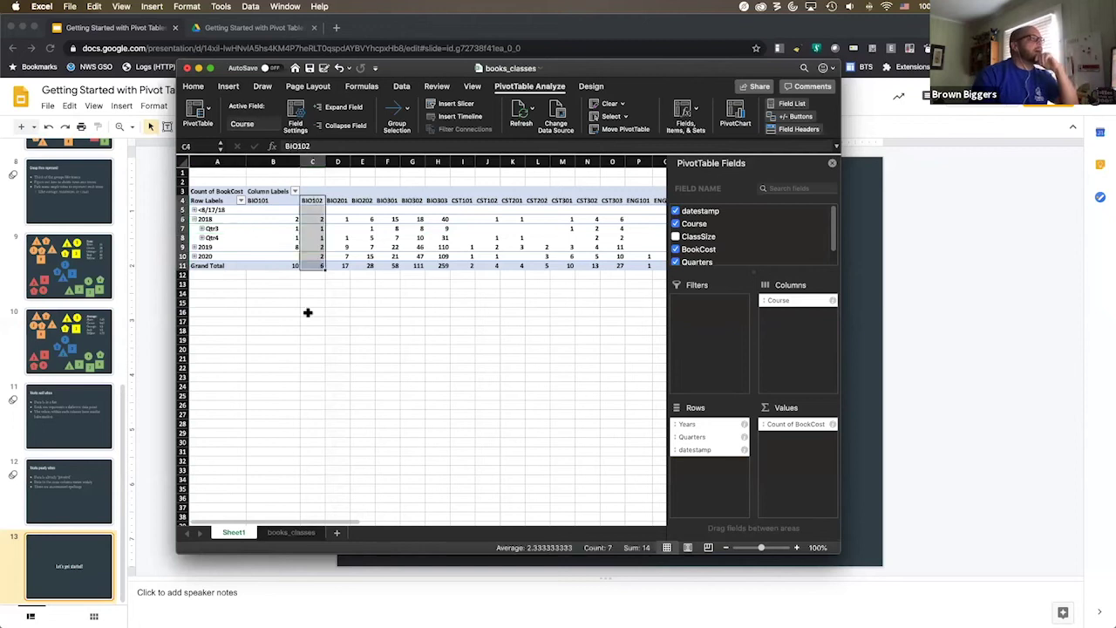
click(313, 219)
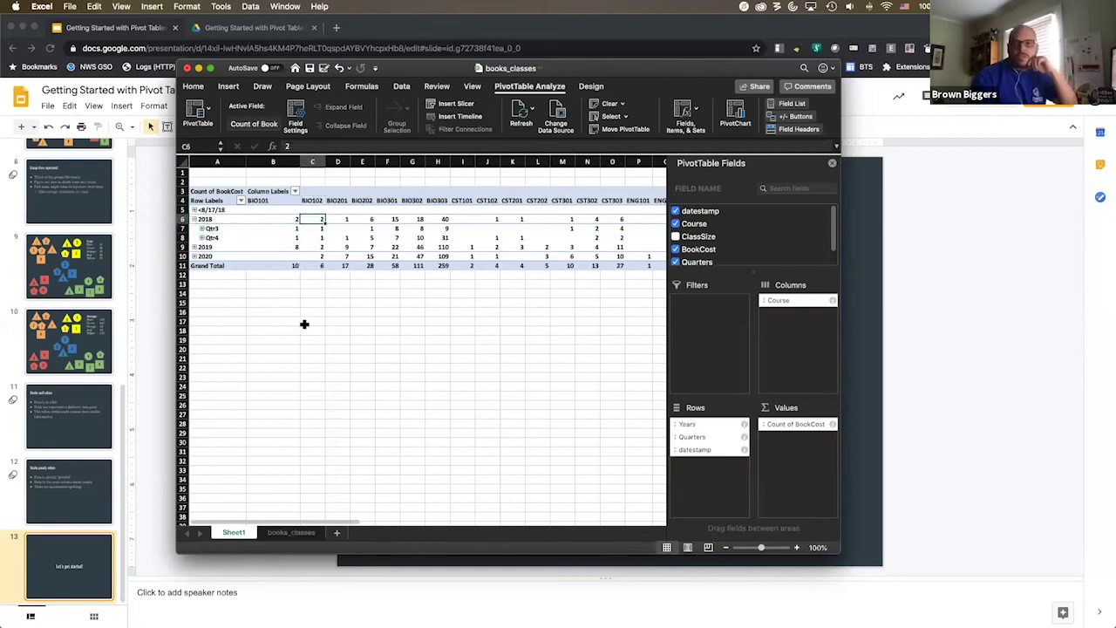
click(293, 532)
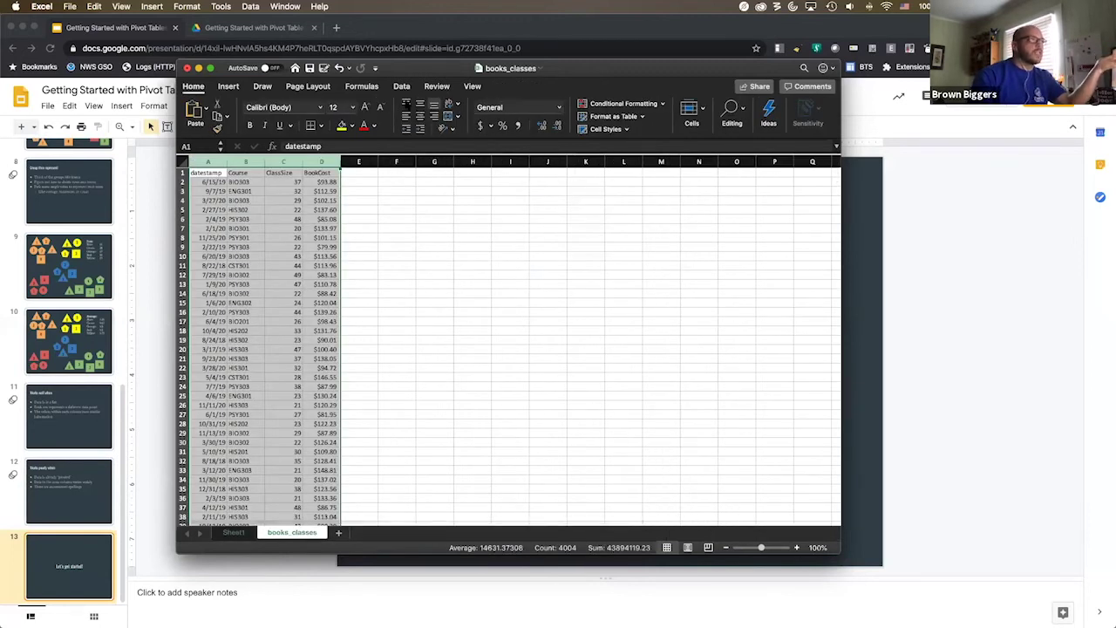
click(401, 86)
click(465, 114)
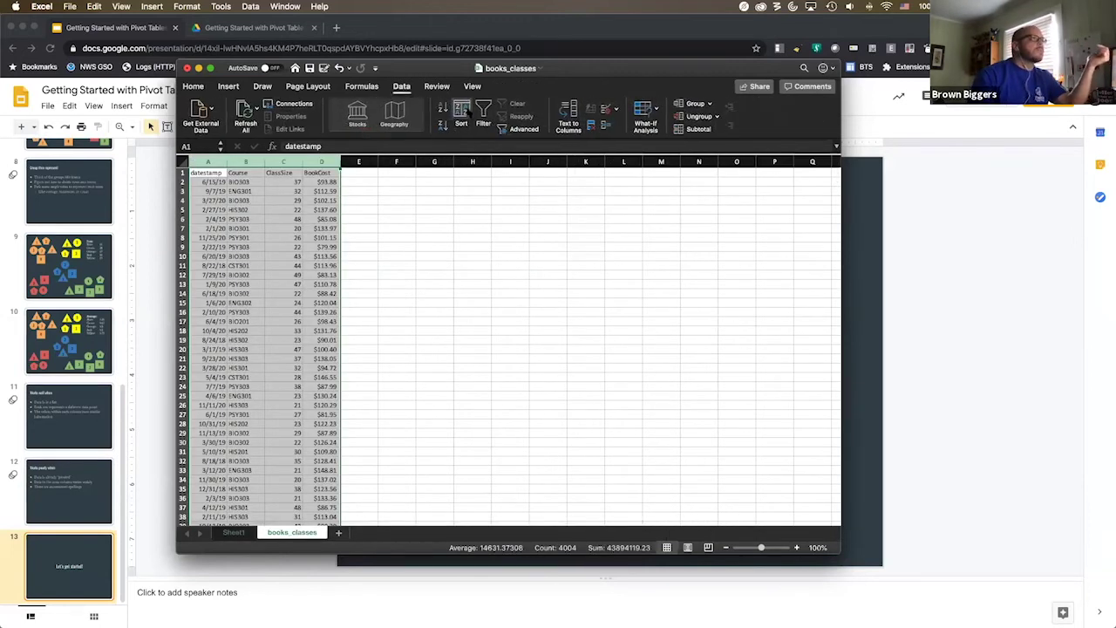
click(349, 128)
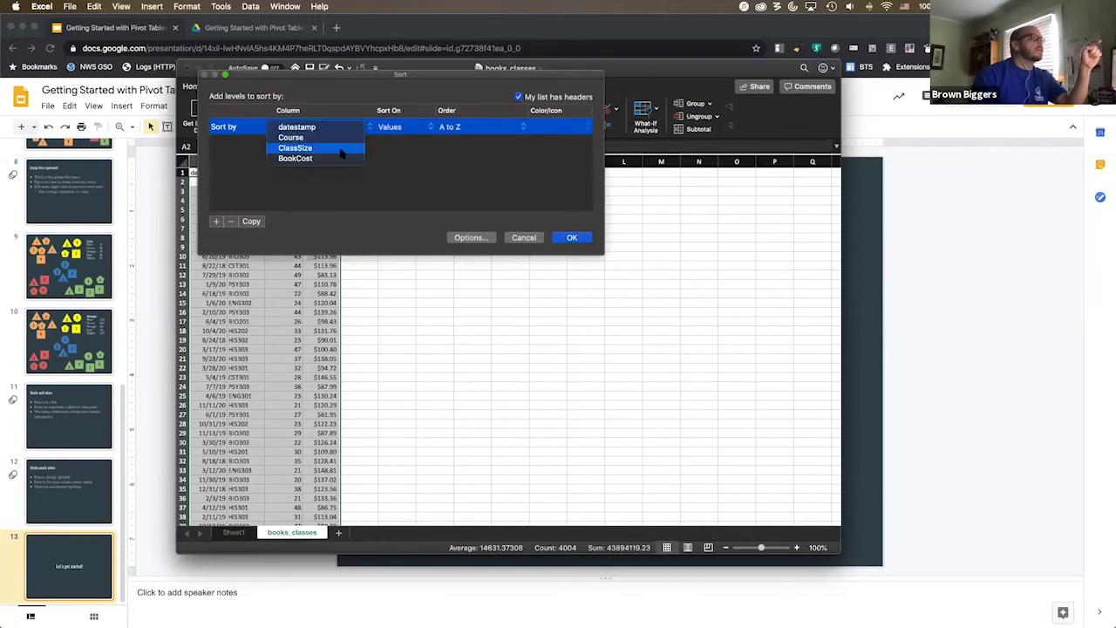
click(343, 140)
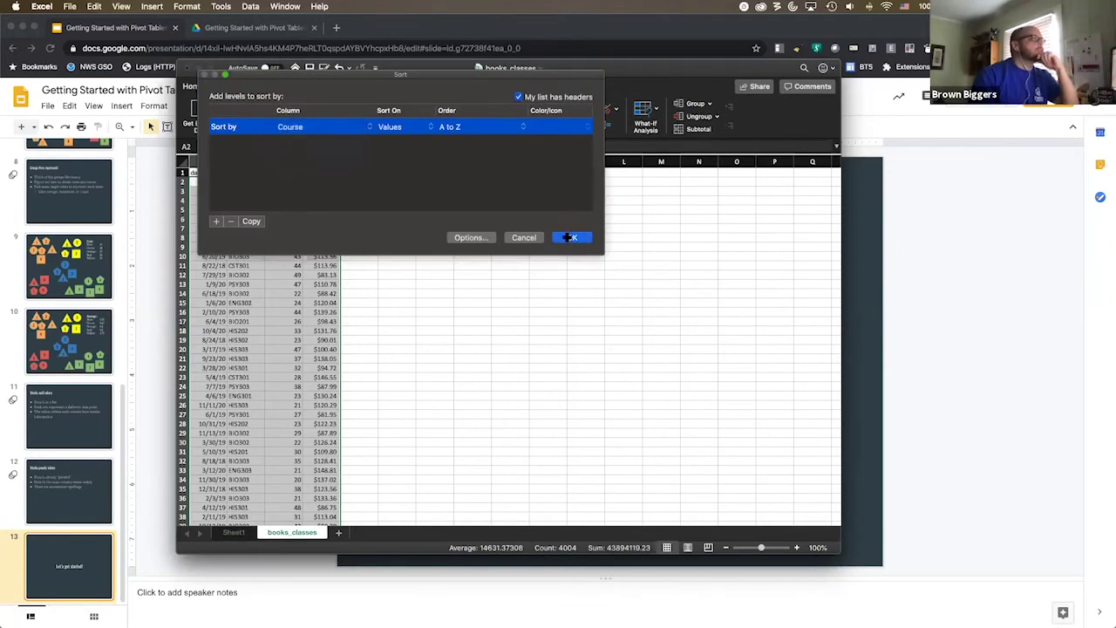
click(571, 237)
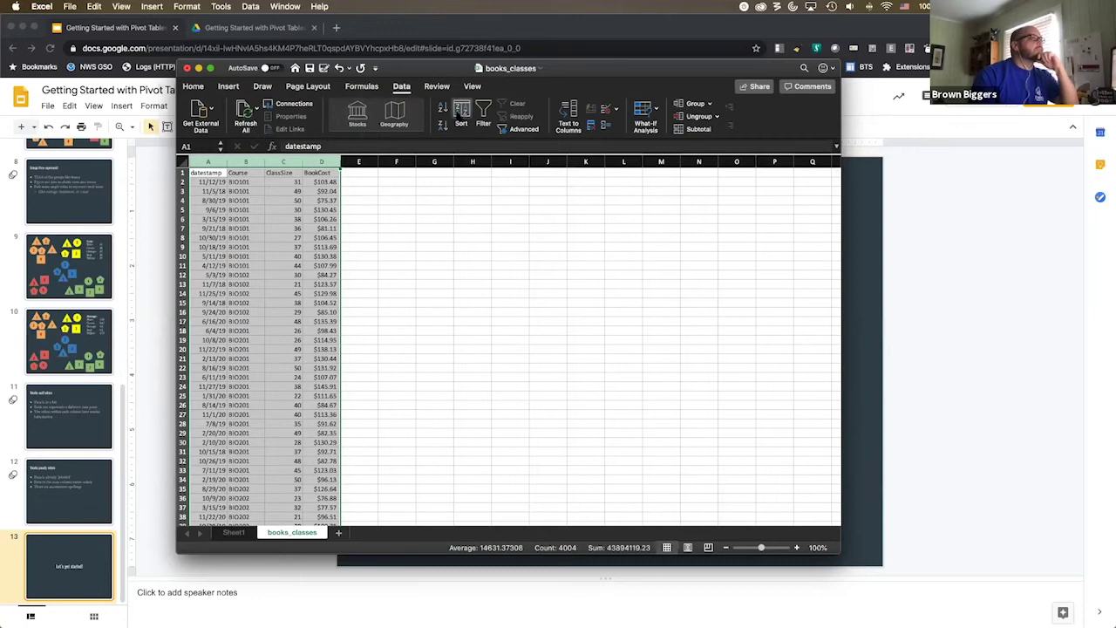
Add a second sort level to the books_classes data by datestamp, oldest to newest.
click(458, 113)
click(216, 221)
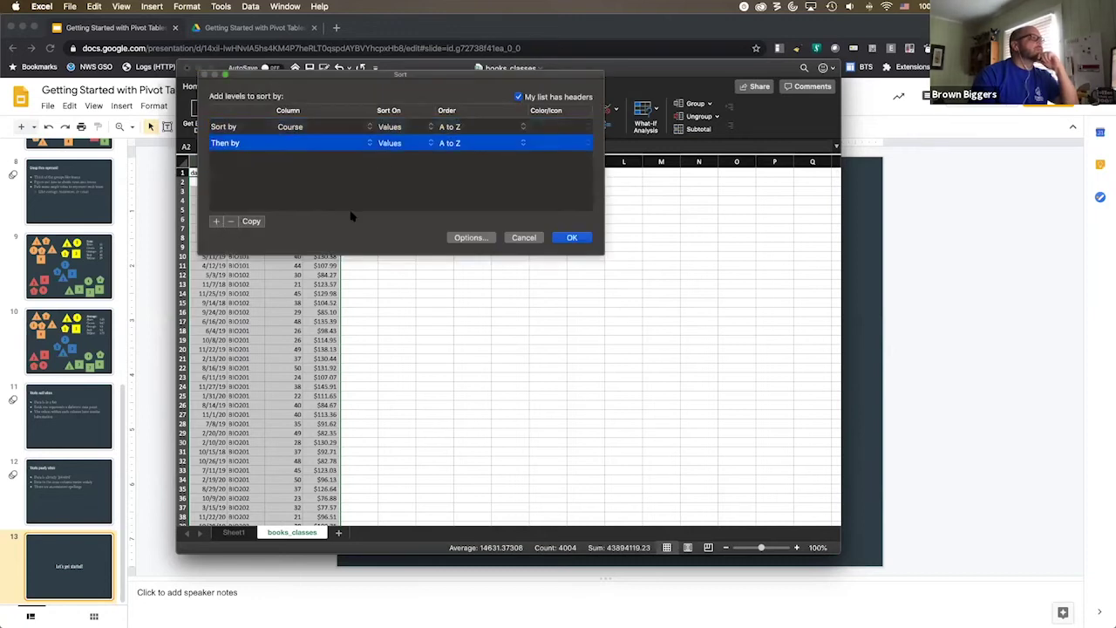
click(370, 143)
click(297, 143)
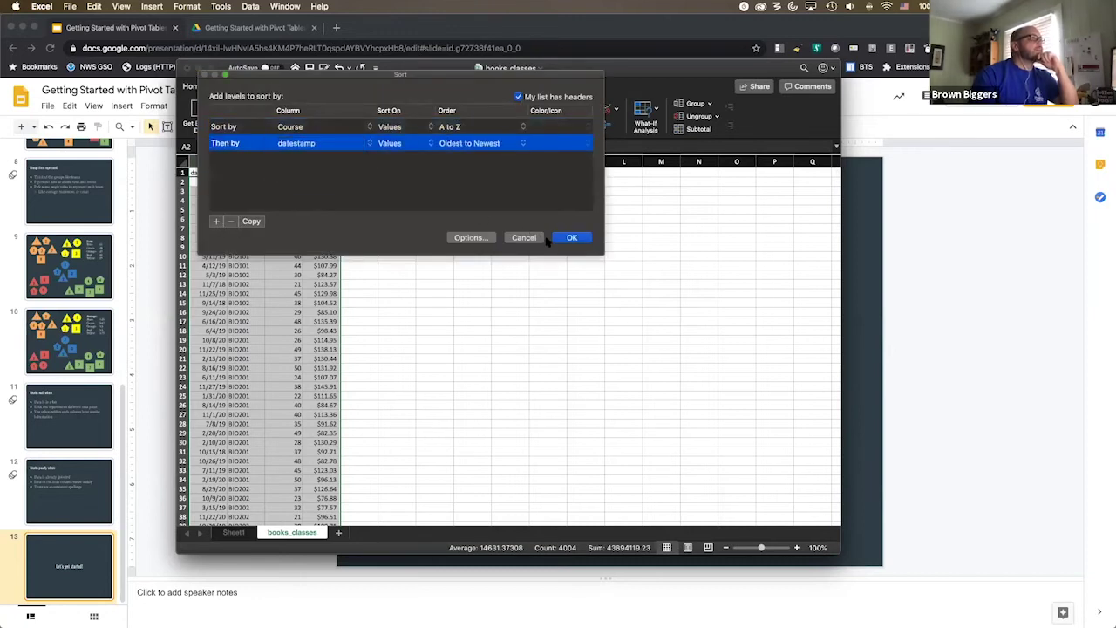
click(568, 238)
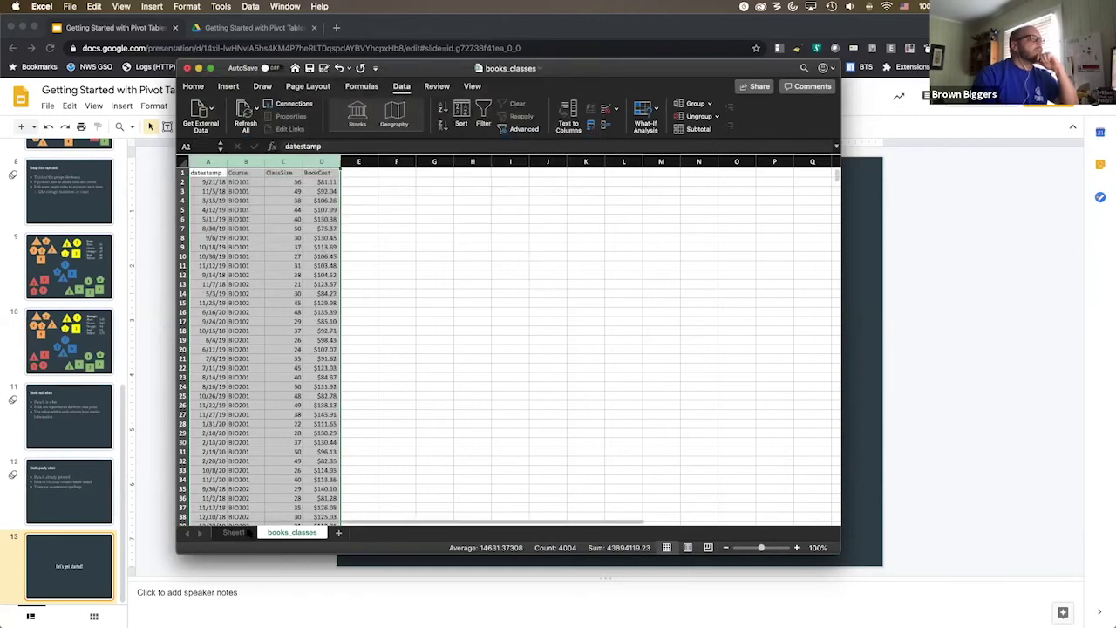
Check the PivotTable's 2018 count for BIO102 against the source data by selecting the 2018 BIO102 records in rows 12 and 13.
click(244, 533)
click(306, 215)
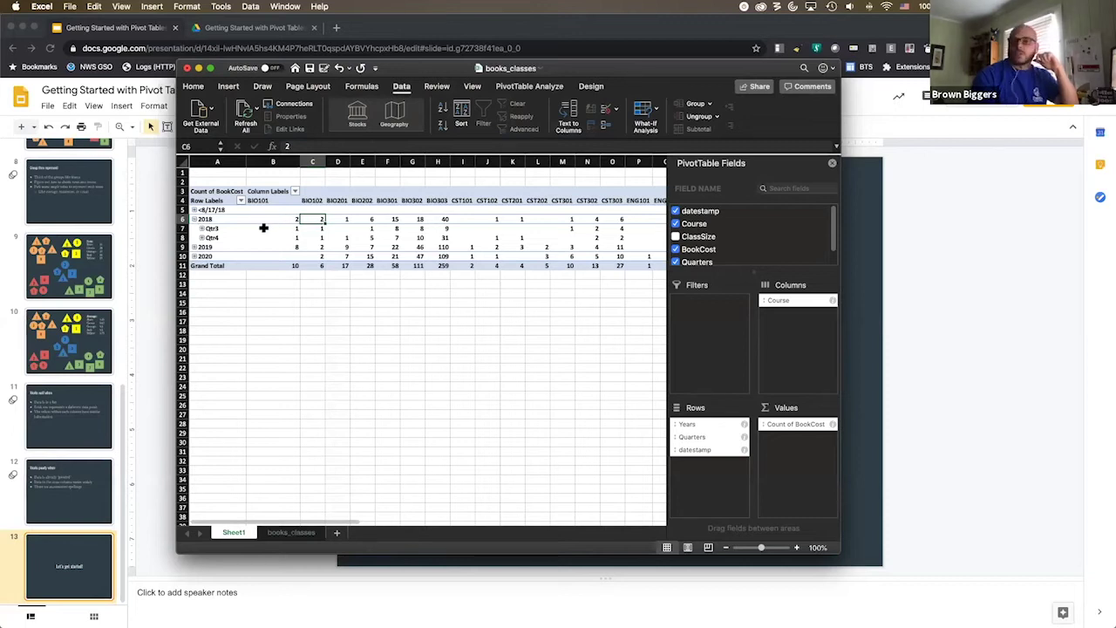
click(291, 532)
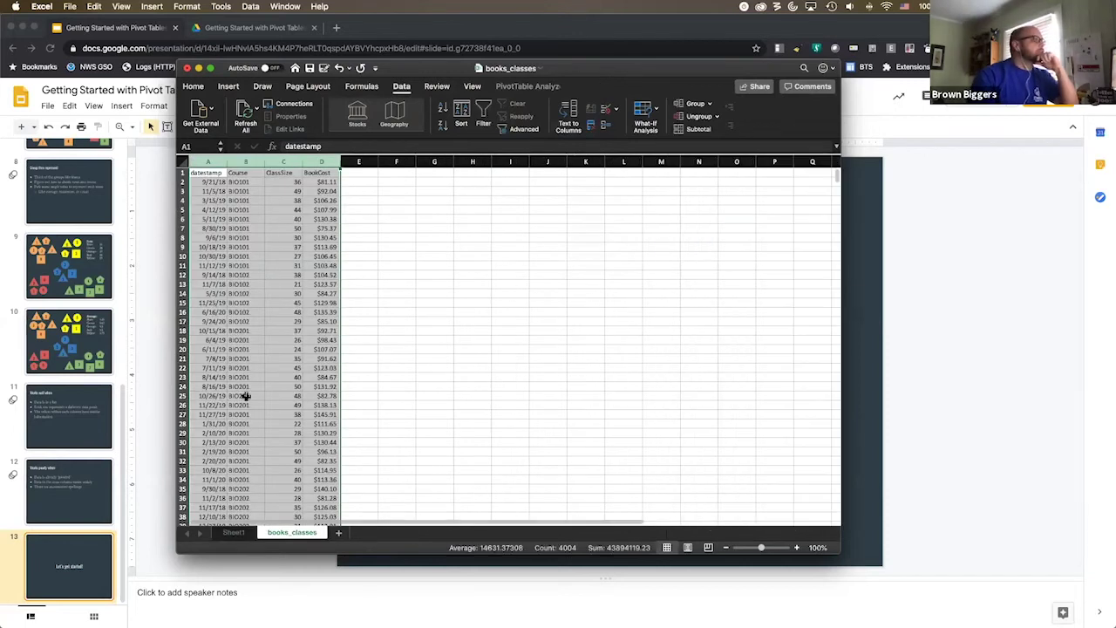
click(216, 275)
drag(378, 288, 337, 284)
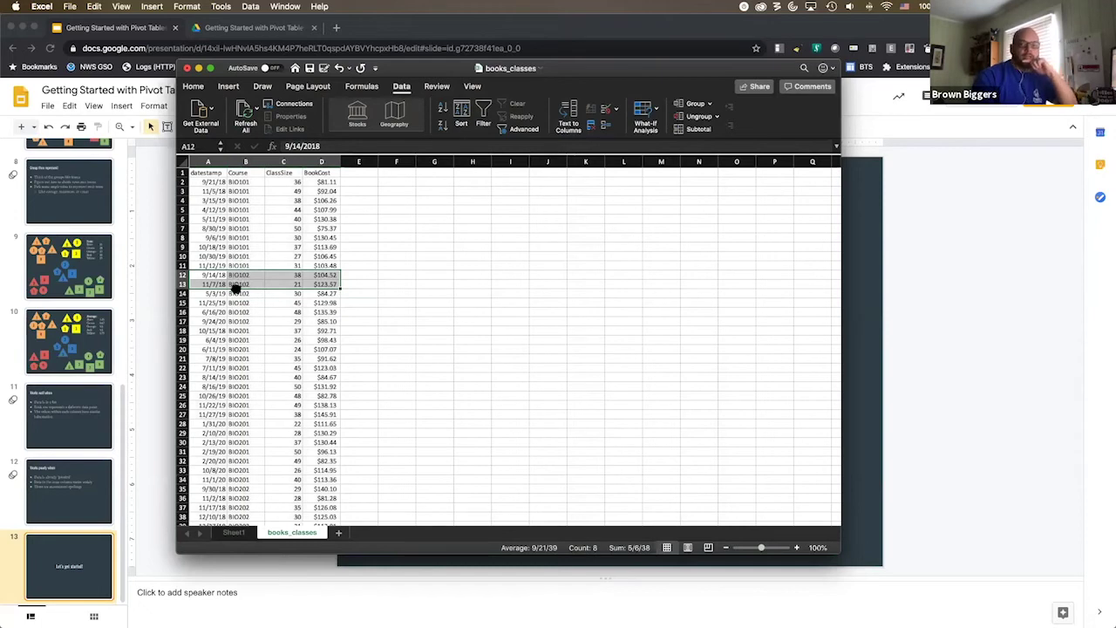
Select the PivotTable's 2018 count for BIO301 and compare it with source cells B63 to B76 in books_classes.
click(241, 535)
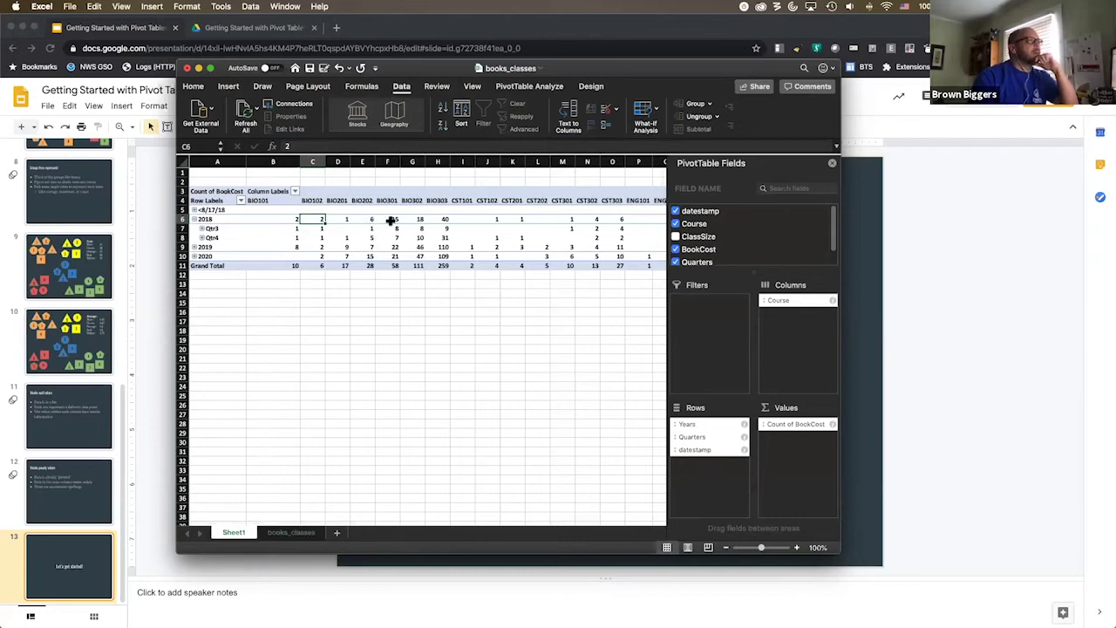
click(389, 219)
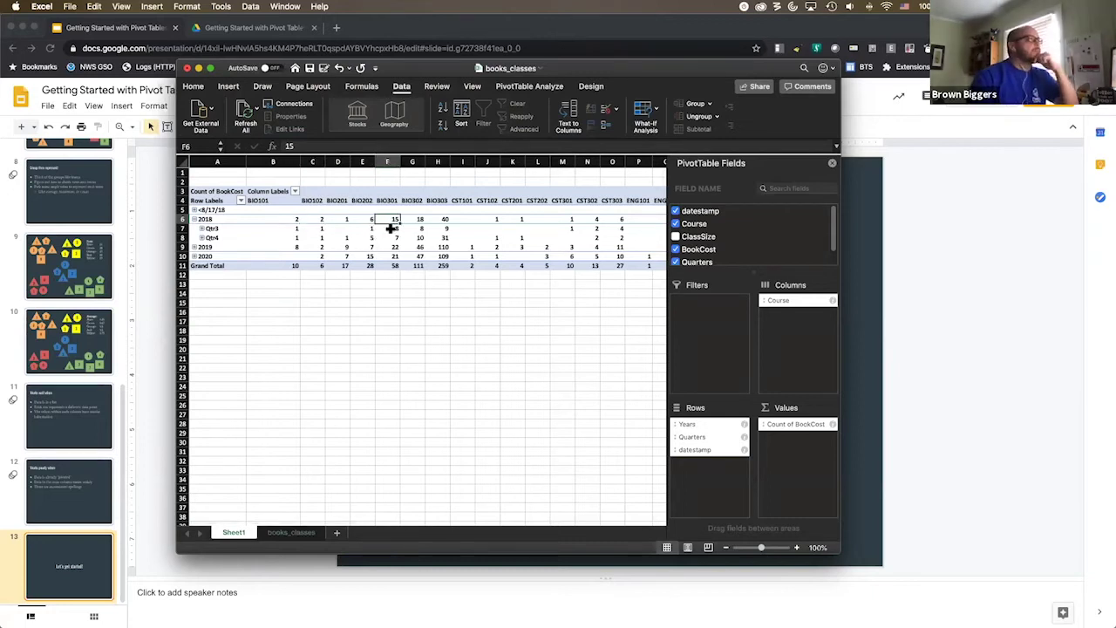
click(293, 531)
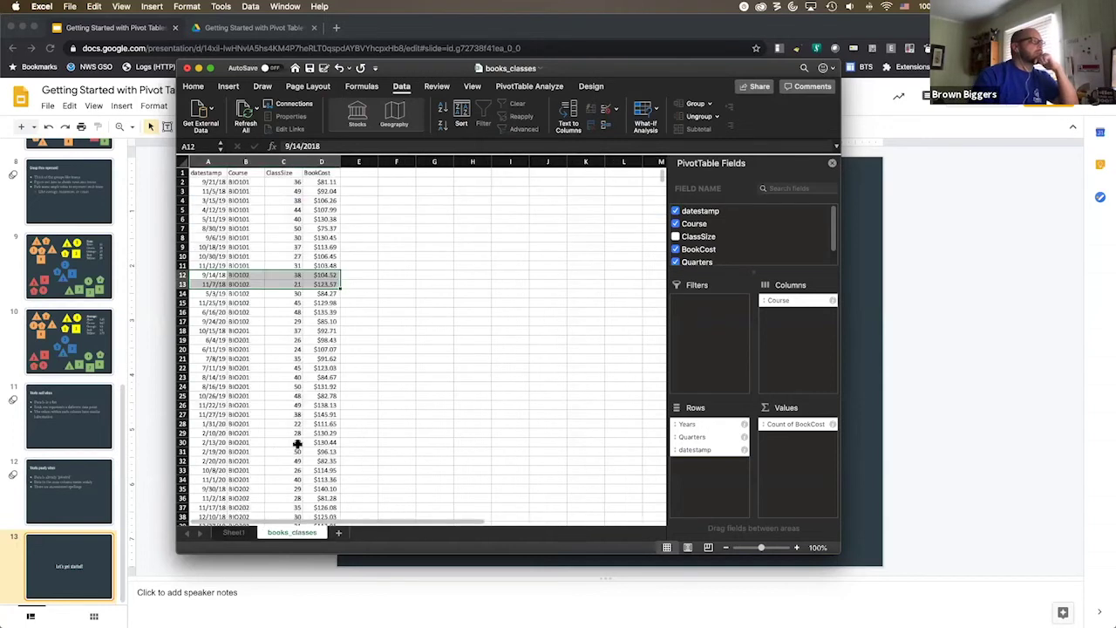
scroll(273, 441, down, 6)
scroll(273, 442, down, 10)
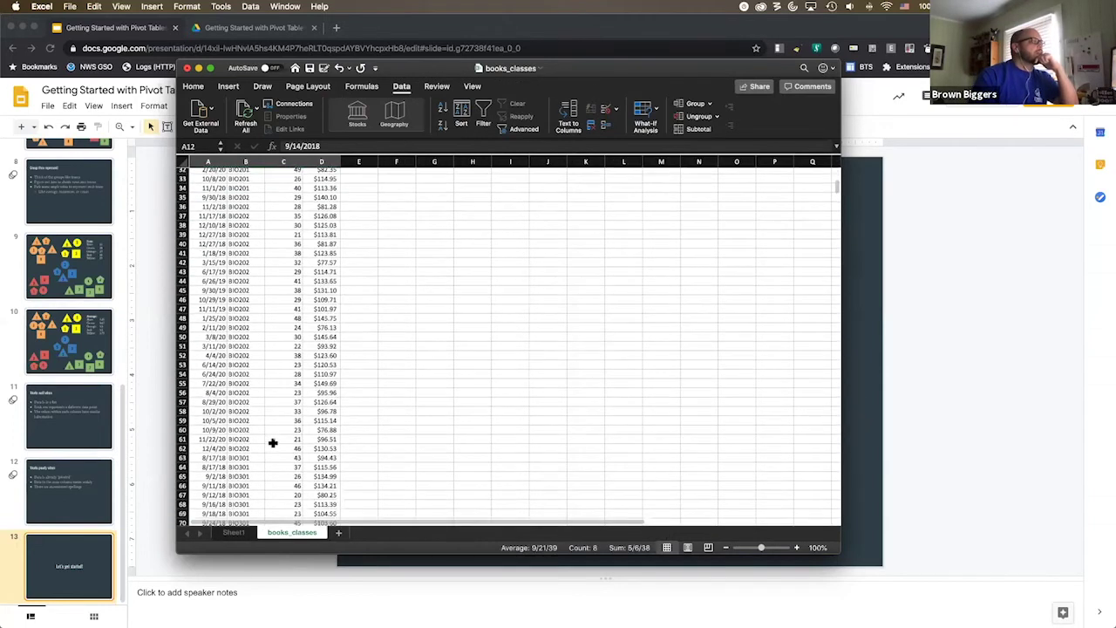
click(249, 305)
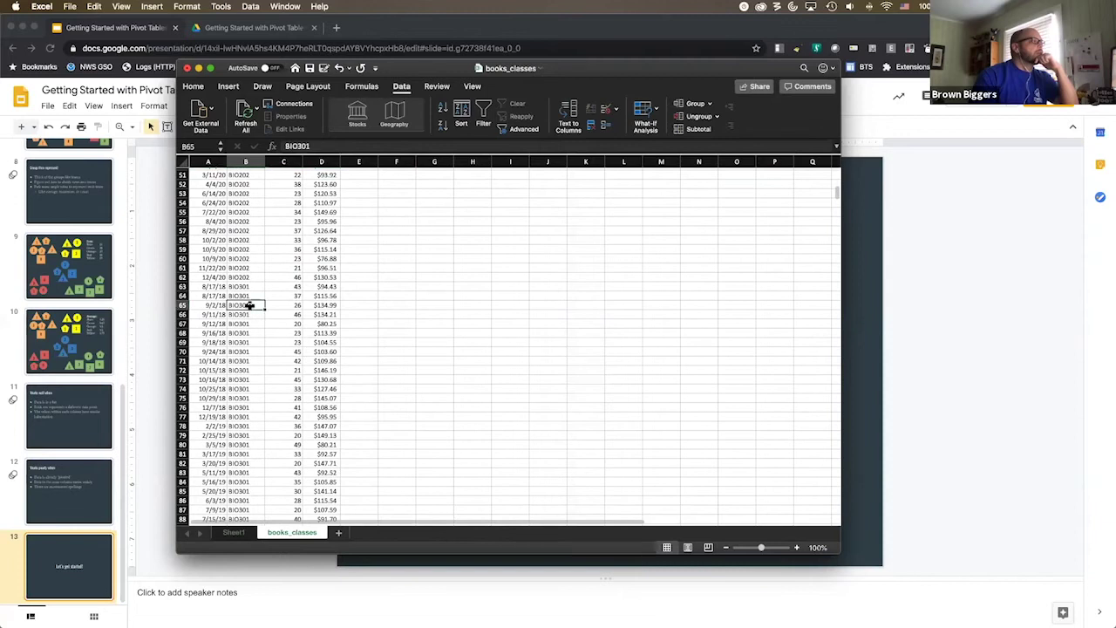
drag(249, 286, 244, 407)
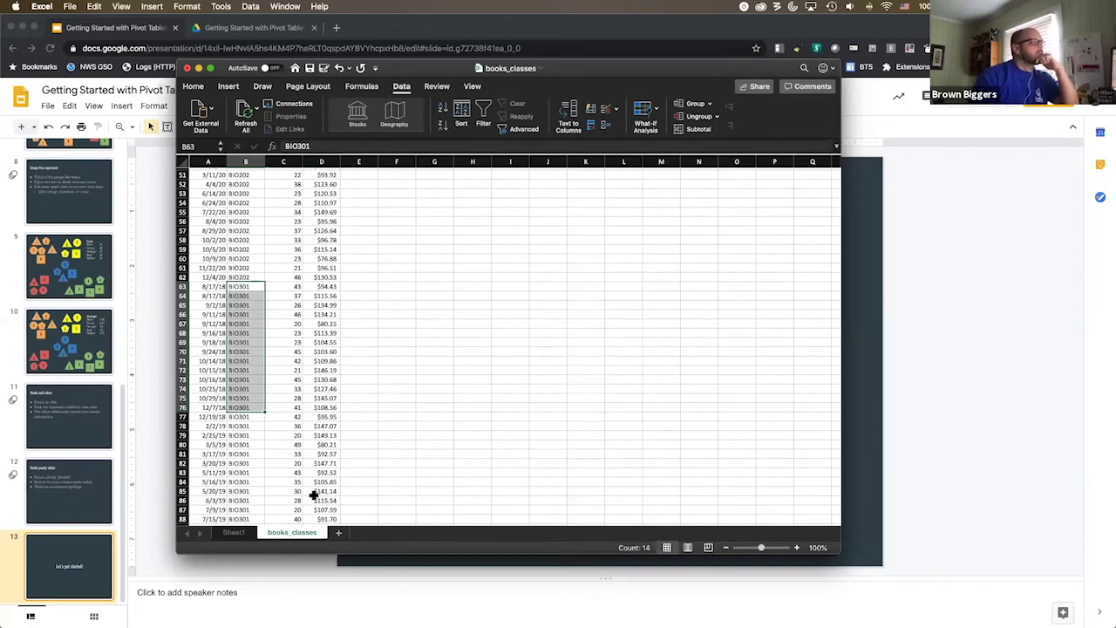
Recheck the 2018 BIO301 count by selecting source rows 63 to 77 through 12/19/18, and return to the PivotTable sheet.
click(233, 532)
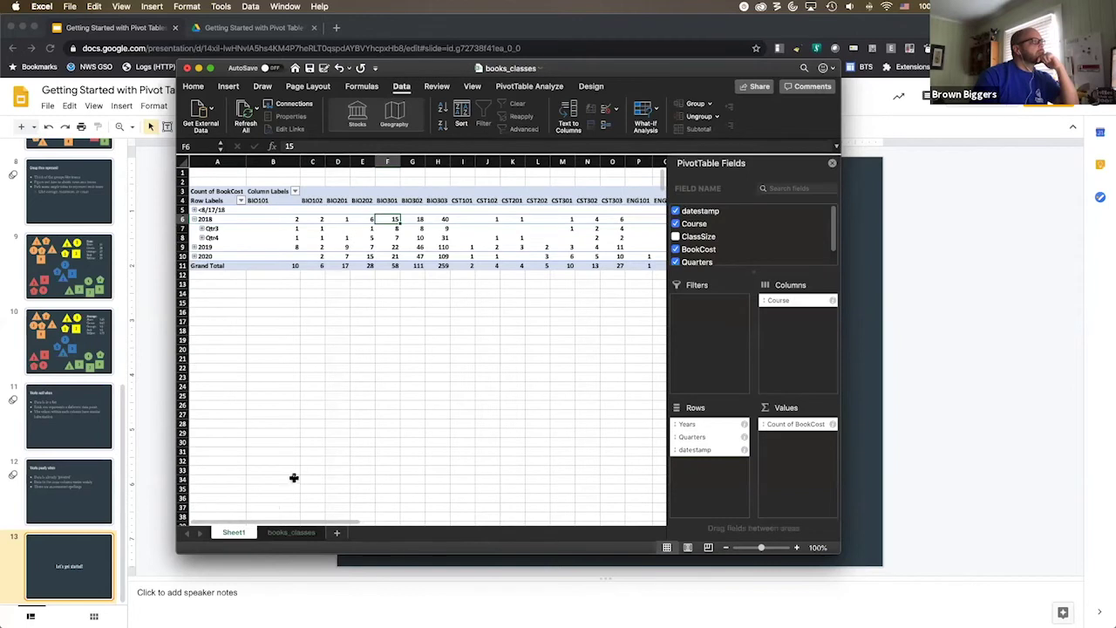
click(291, 532)
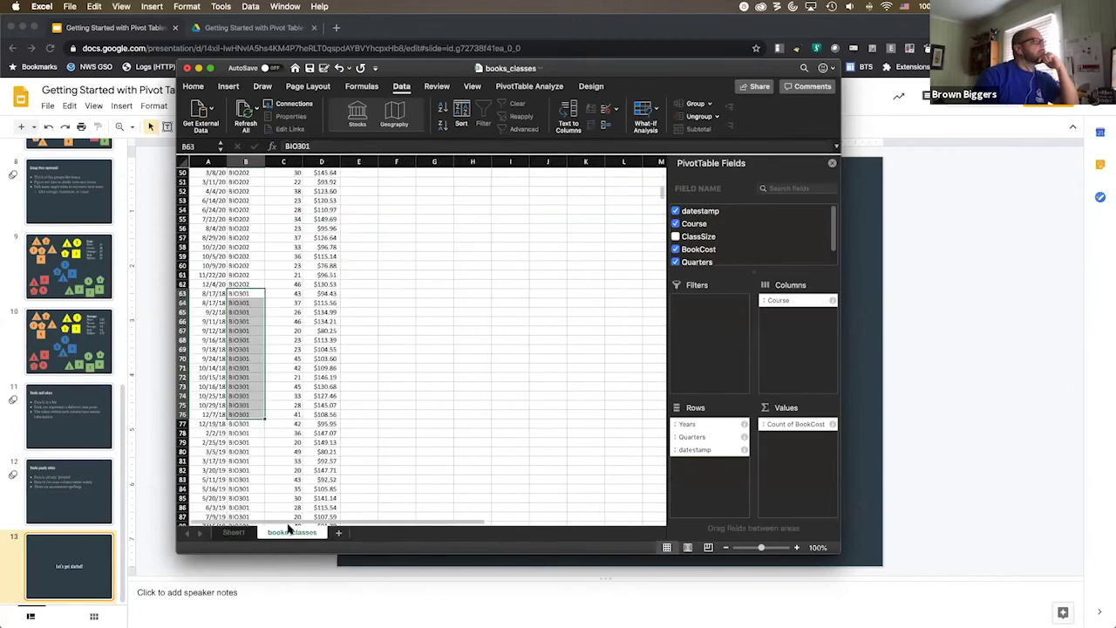
drag(261, 357, 258, 425)
key(Escape)
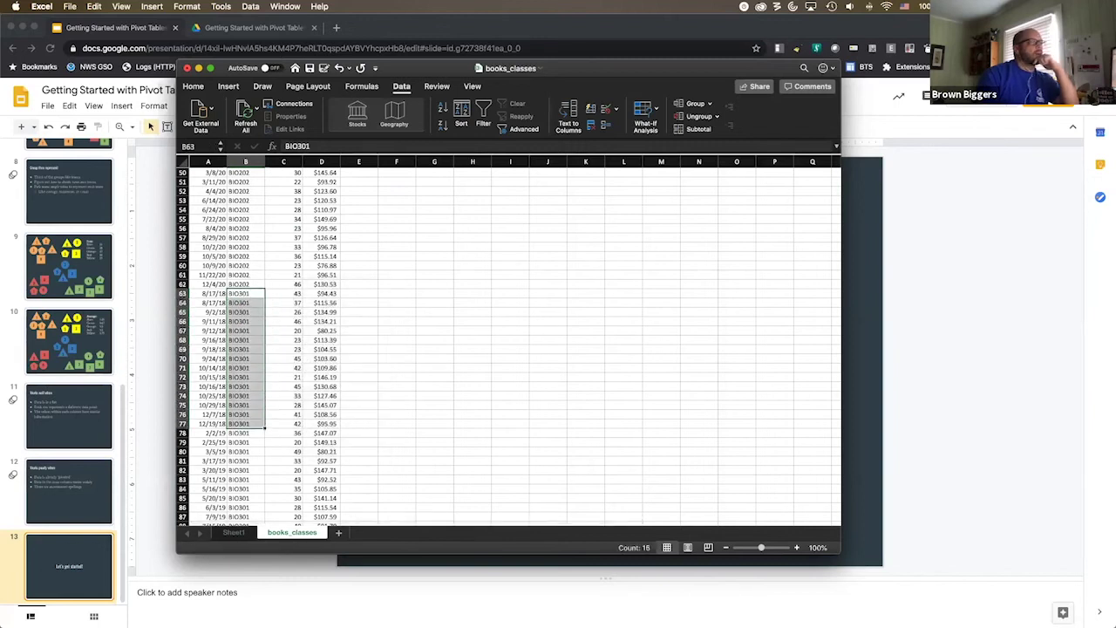
drag(219, 293, 232, 425)
click(244, 533)
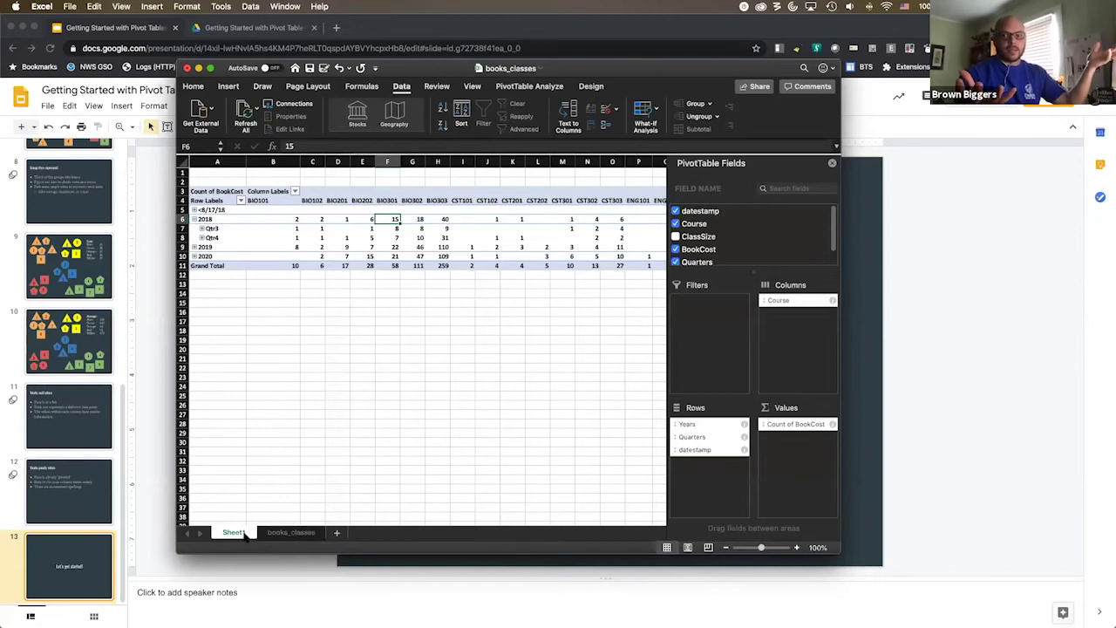
Summarize the PivotTable's BookCost value field by Sum.
click(831, 425)
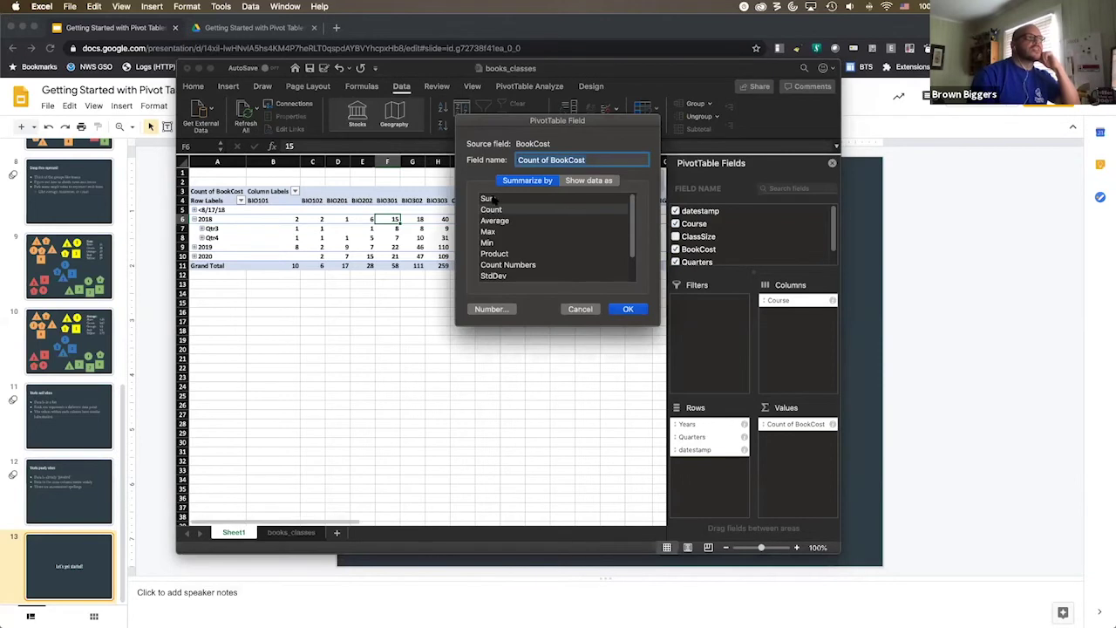
click(489, 198)
click(628, 309)
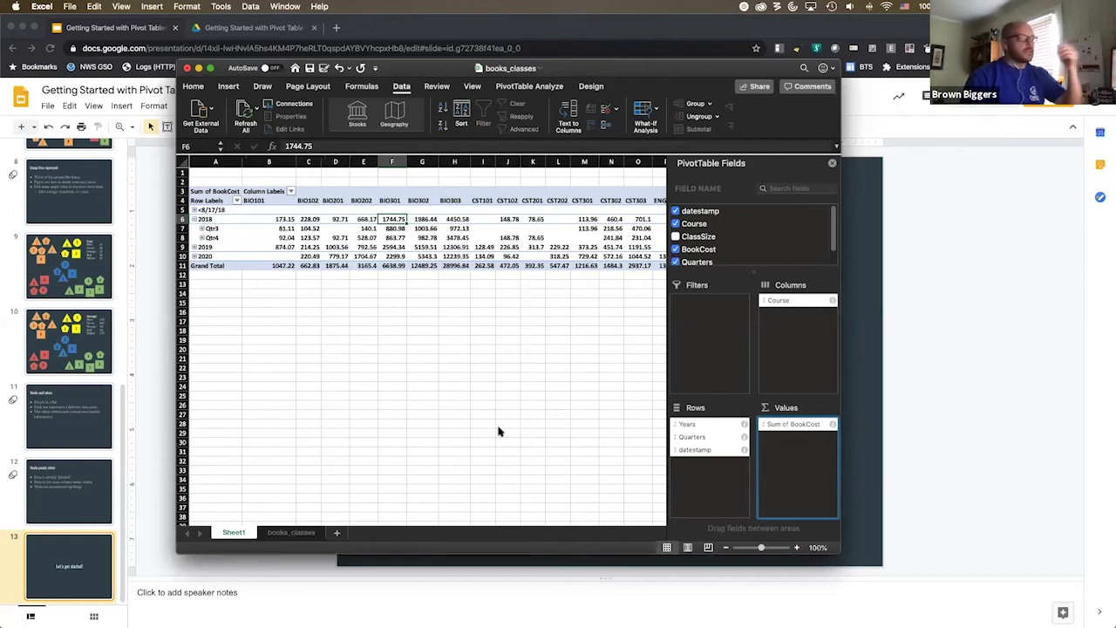
Select the 2018 BIO301 book costs in D63:D77 of books_classes and compare their sum with the PivotTable's BIO301 value for 2018.
click(298, 533)
drag(319, 294, 321, 426)
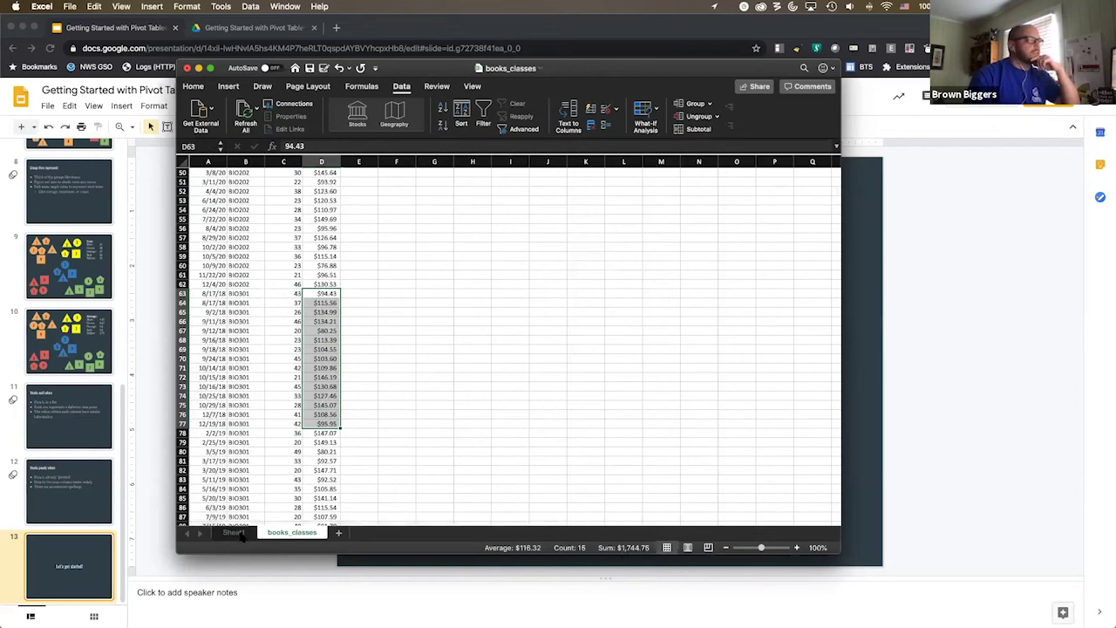
click(237, 533)
click(393, 218)
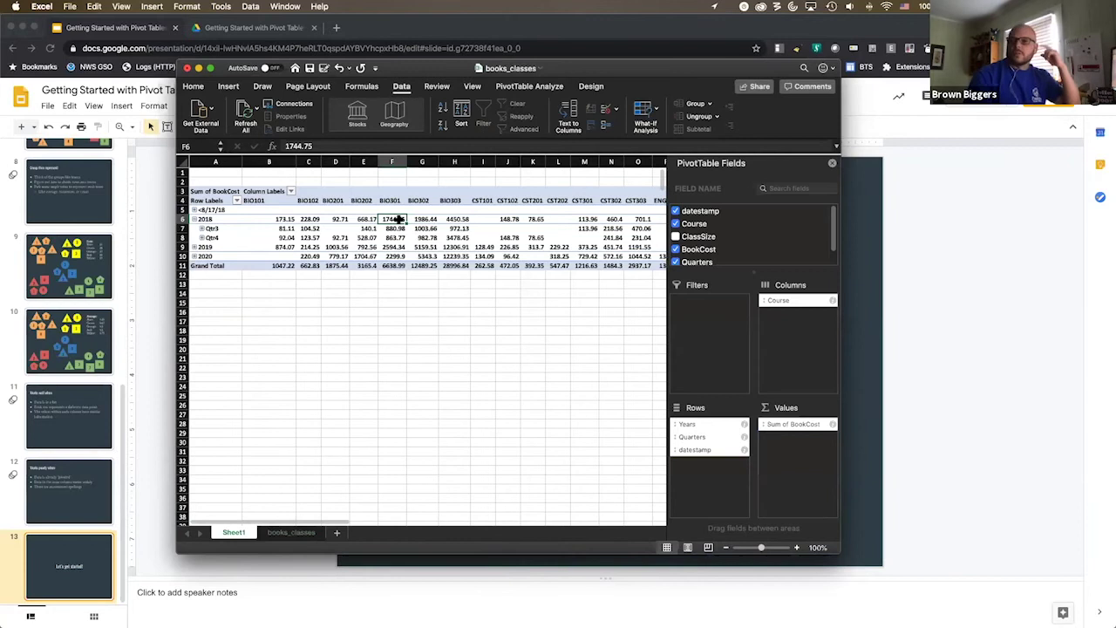
Format the Sum of BookCost field as Currency with two decimal places and the $ symbol.
click(832, 425)
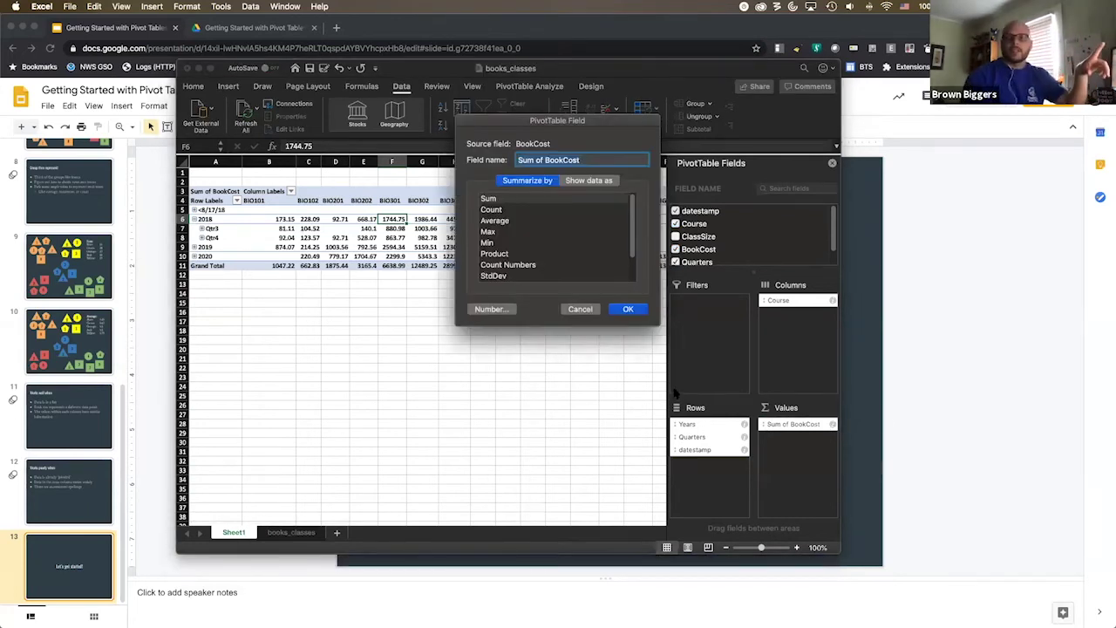
click(510, 312)
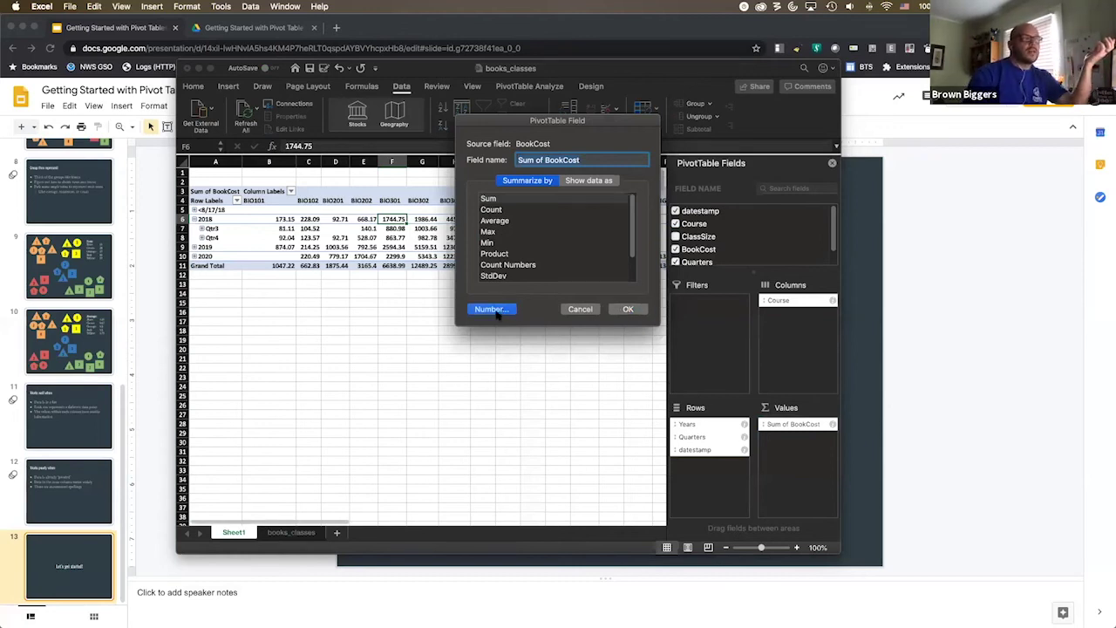
click(432, 159)
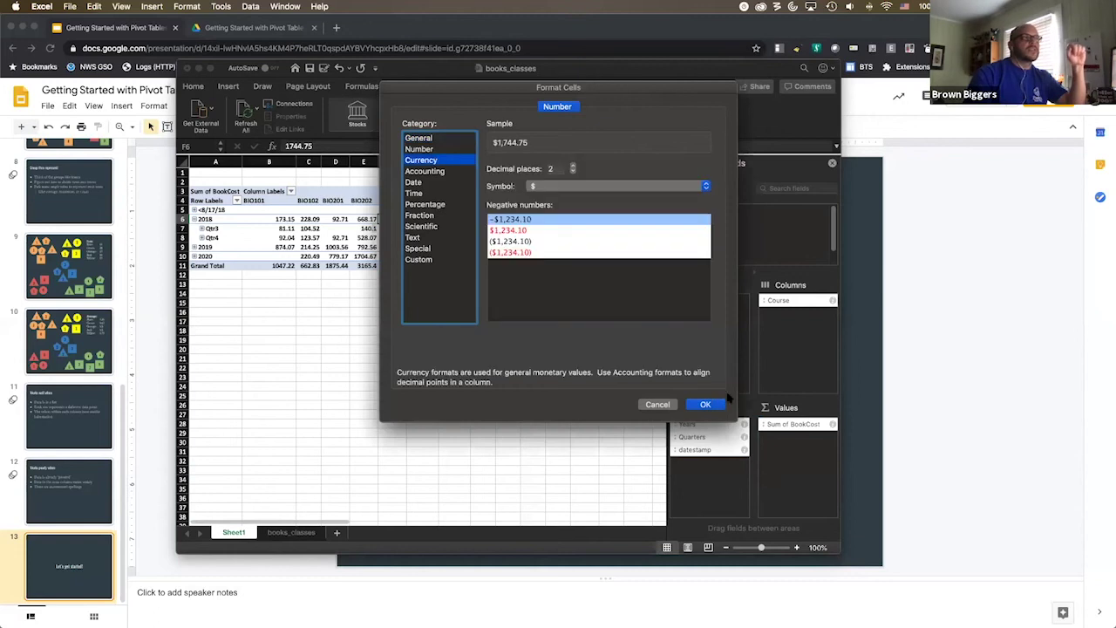
click(711, 404)
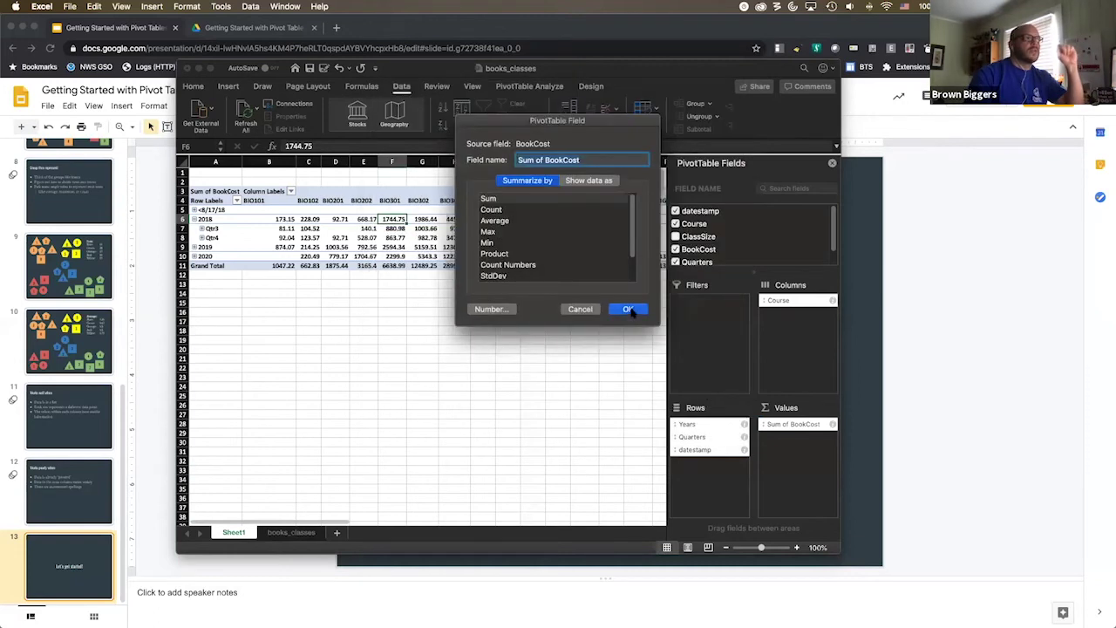
click(632, 309)
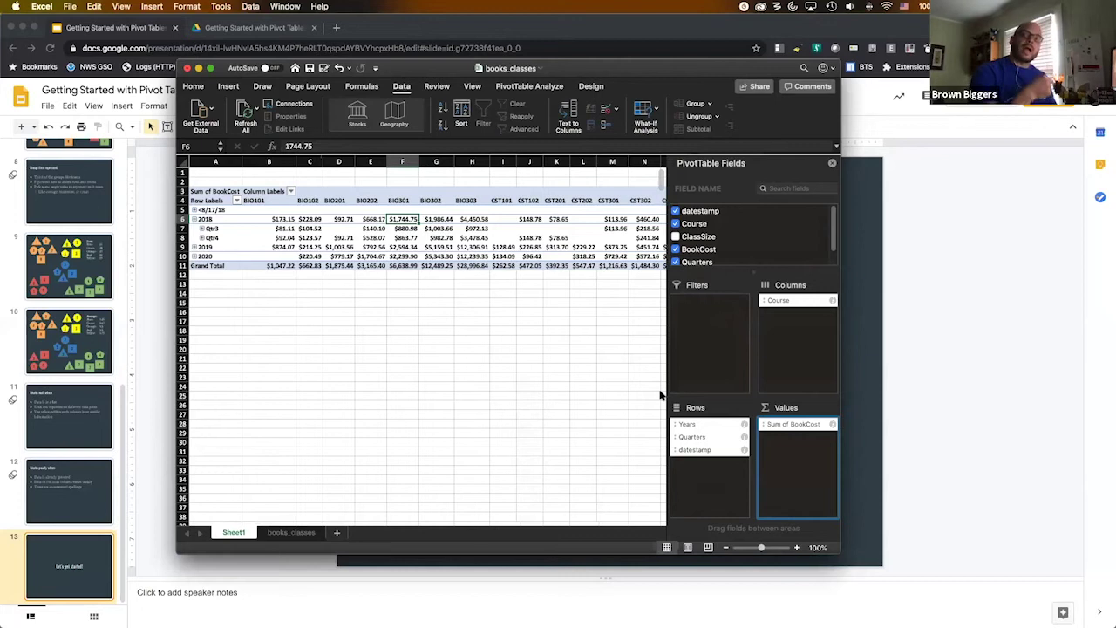
Return to the start of the books_classes source data and select the first BIO101 course entry in B2.
click(292, 532)
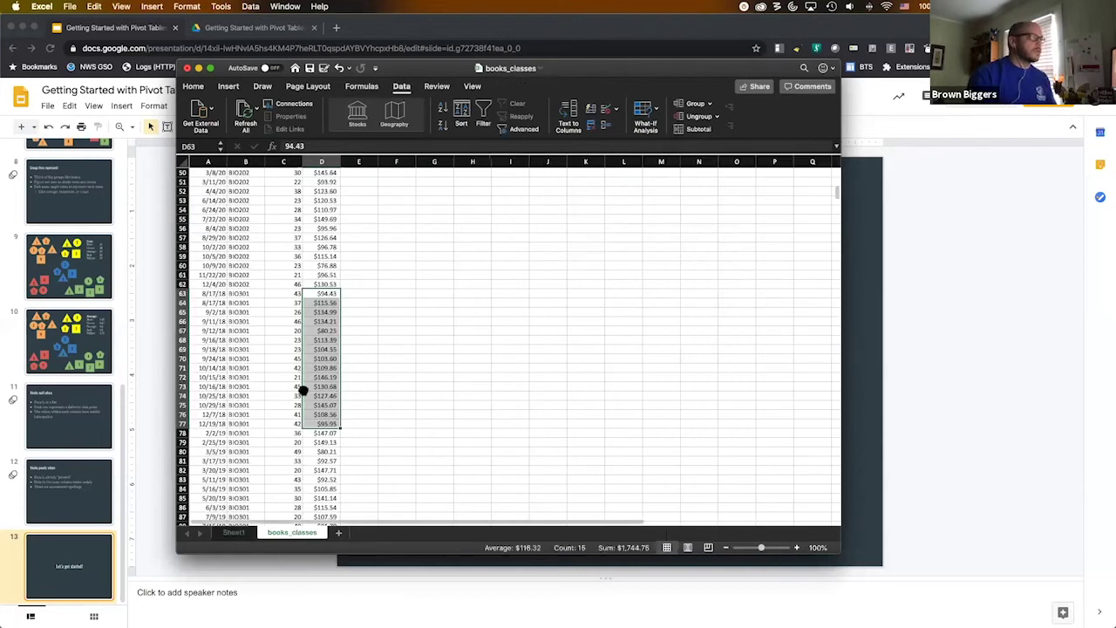
scroll(414, 374, down, 1)
scroll(414, 374, up, 10)
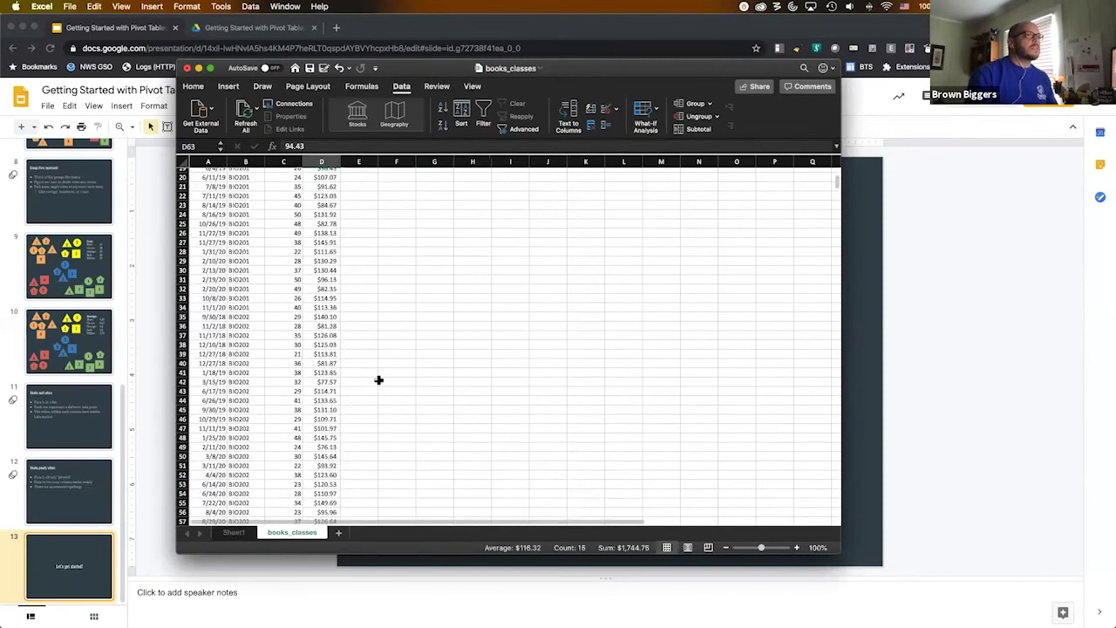
click(249, 182)
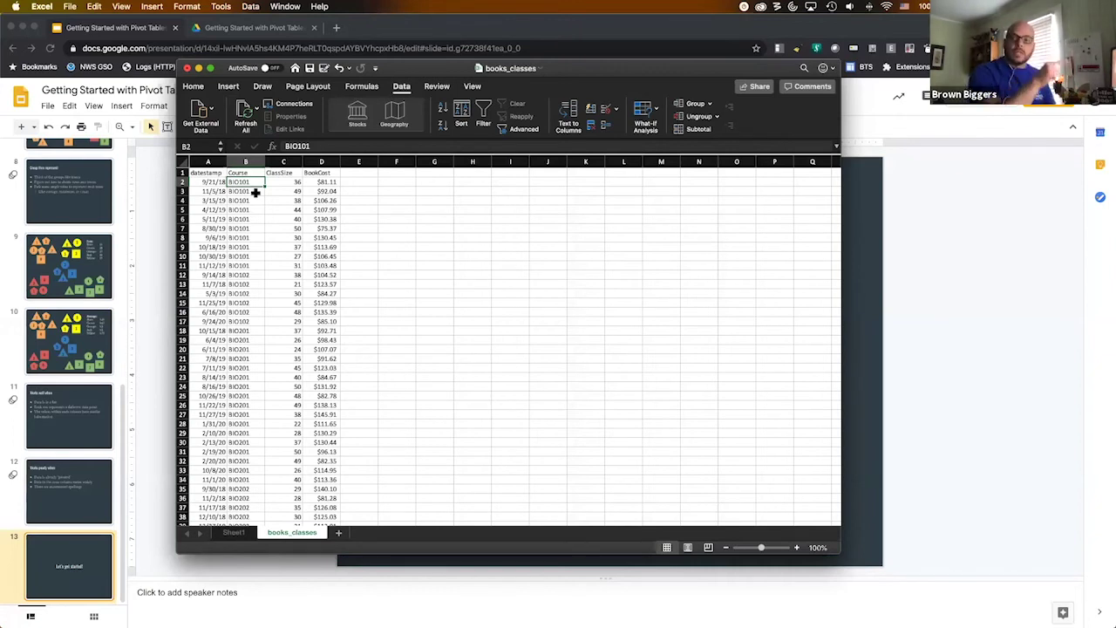
Insert a new column before ClassSize in books_classes and enter Dept as its header in C1.
click(295, 162)
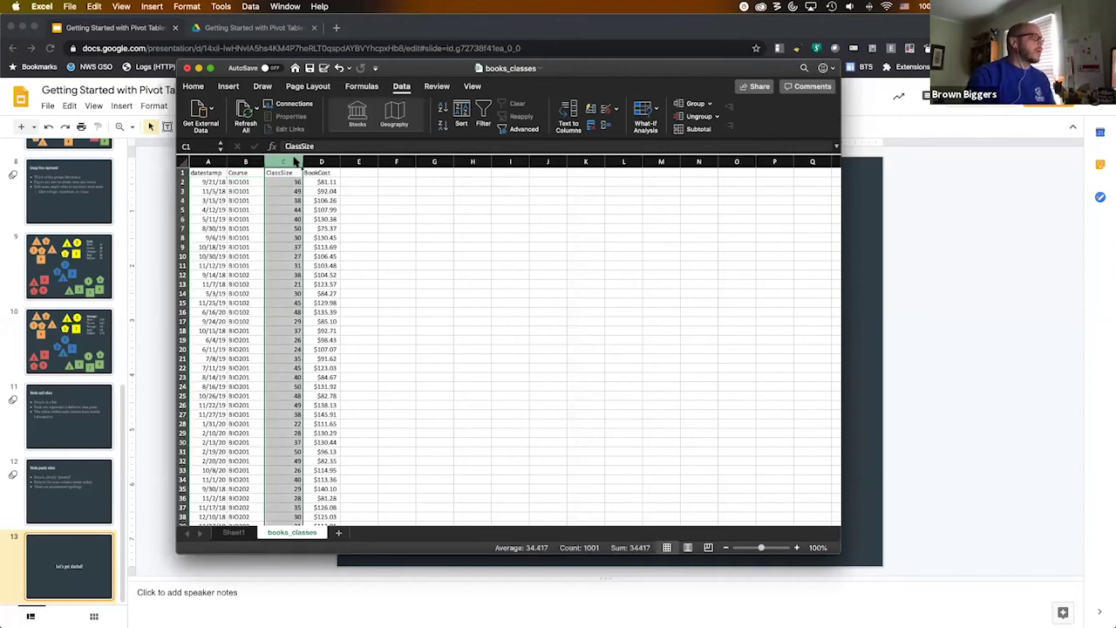
right_click(295, 162)
click(324, 216)
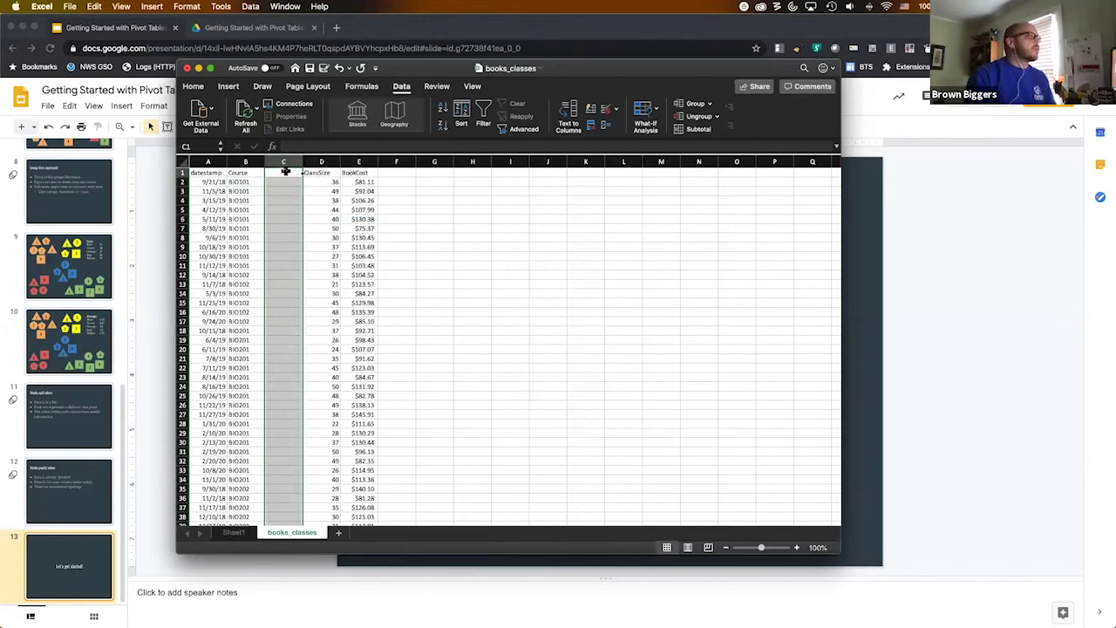
click(284, 171)
text(De)
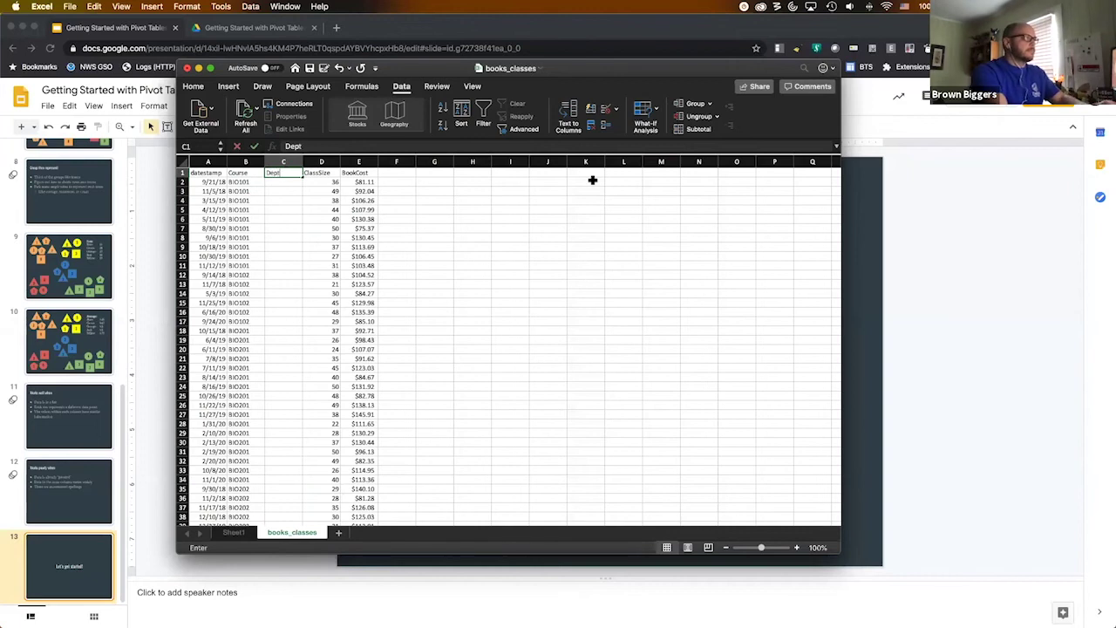
text(pt)
key(Return)
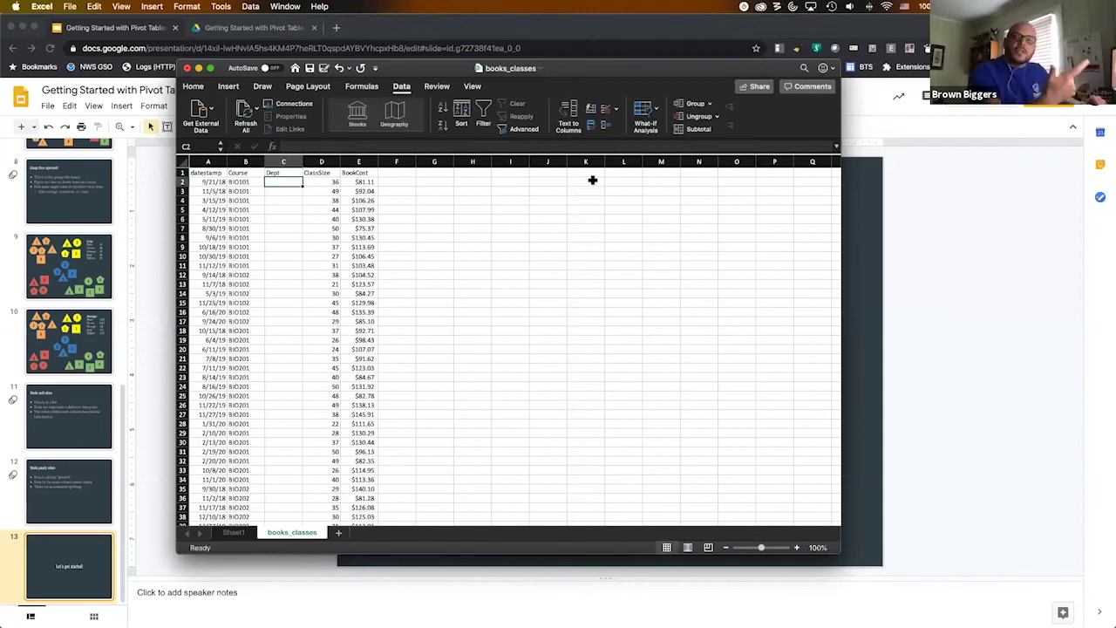
Enter the formula =LEFT(B2,3) in C2 to extract the department code from the course name.
text(=)
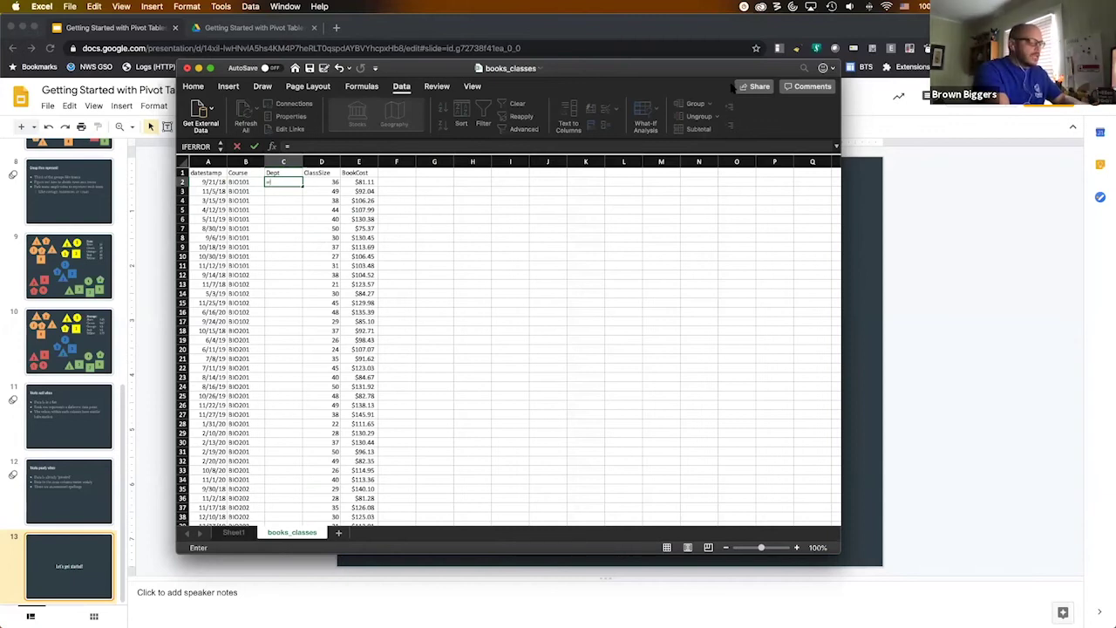
text(left)
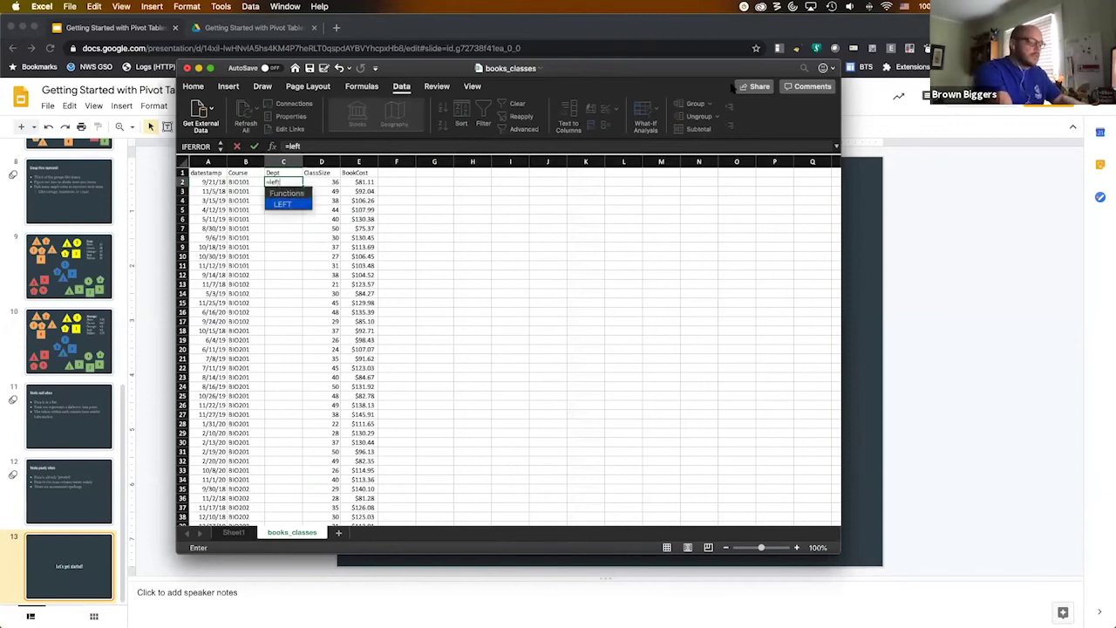
text(()
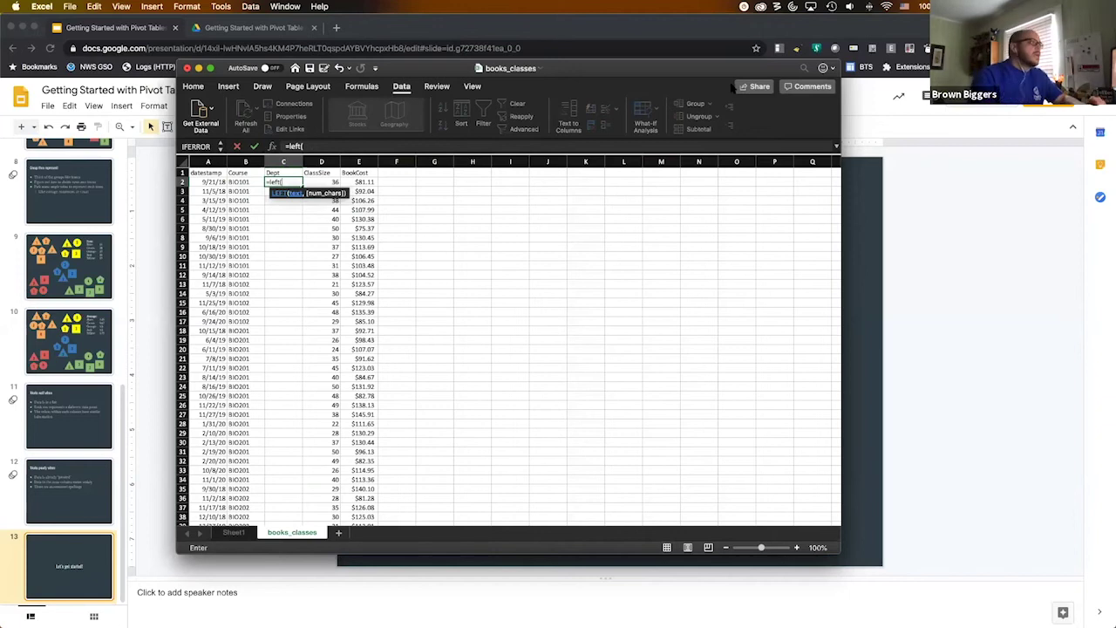
click(244, 183)
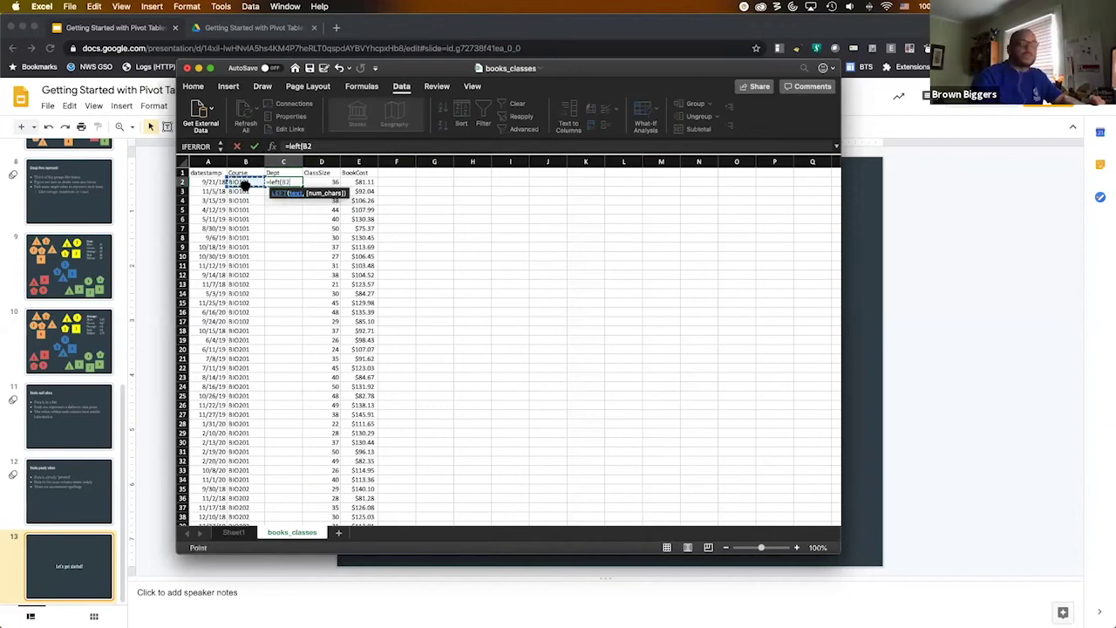
text(,)
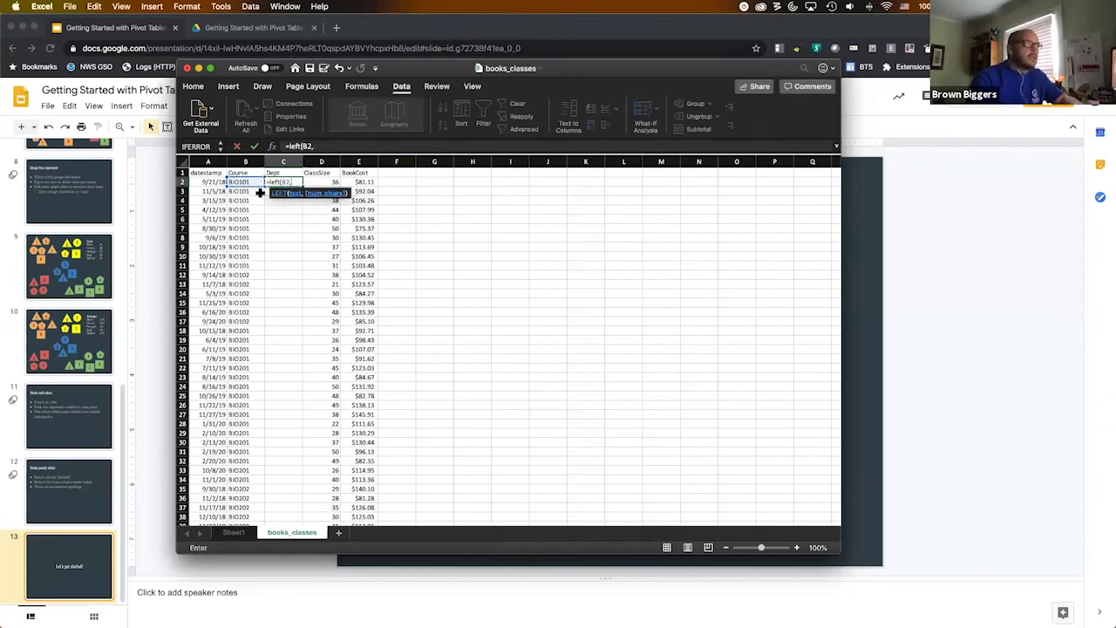
text(3)
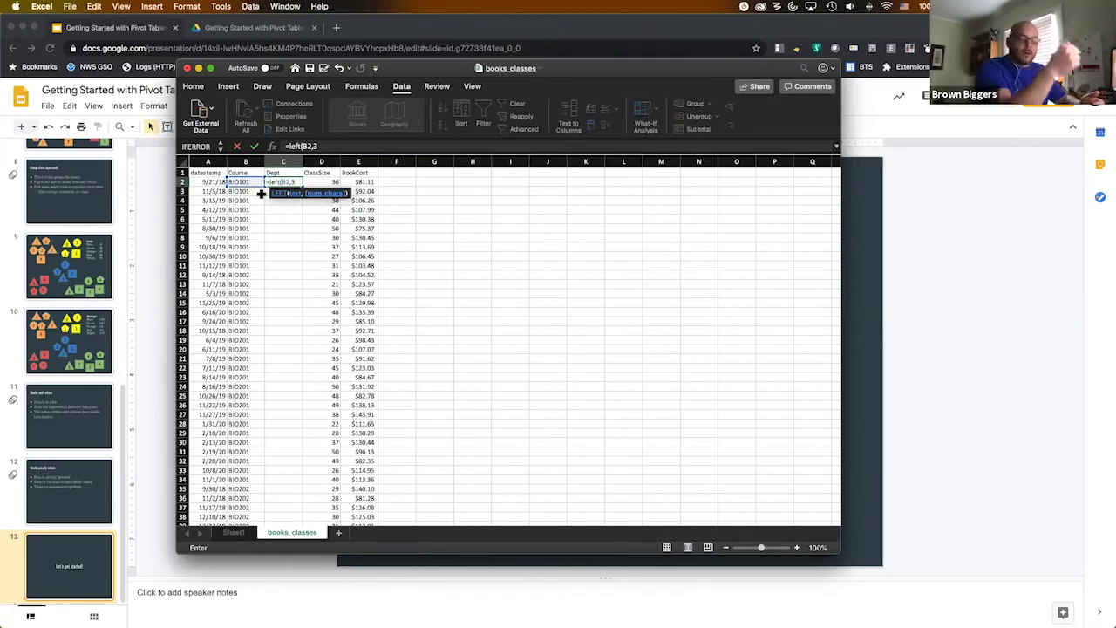
text())
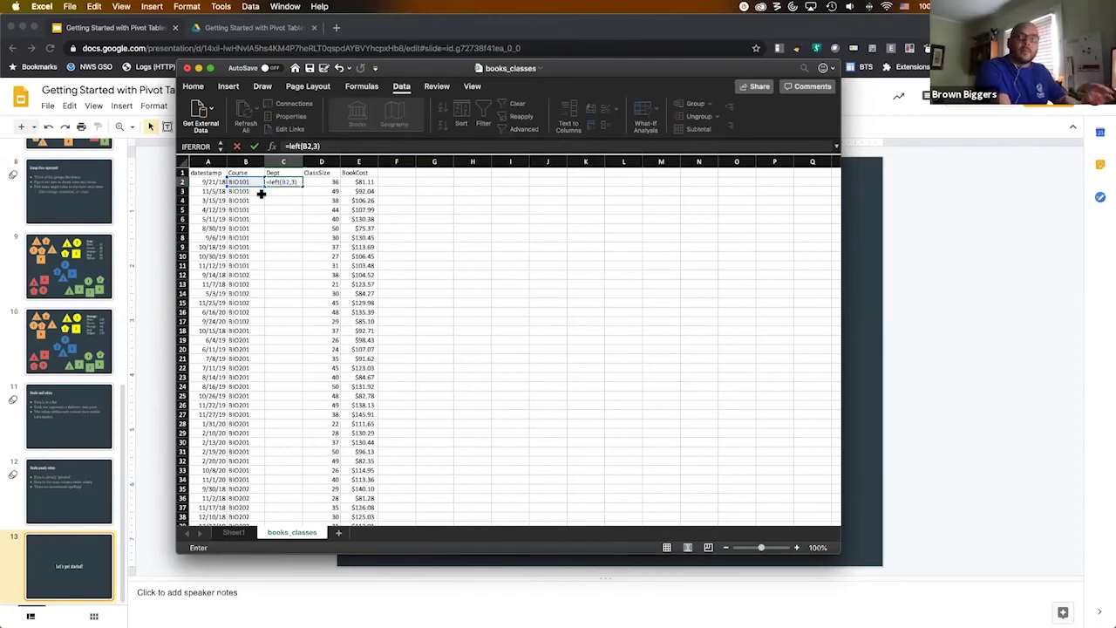
key(Escape)
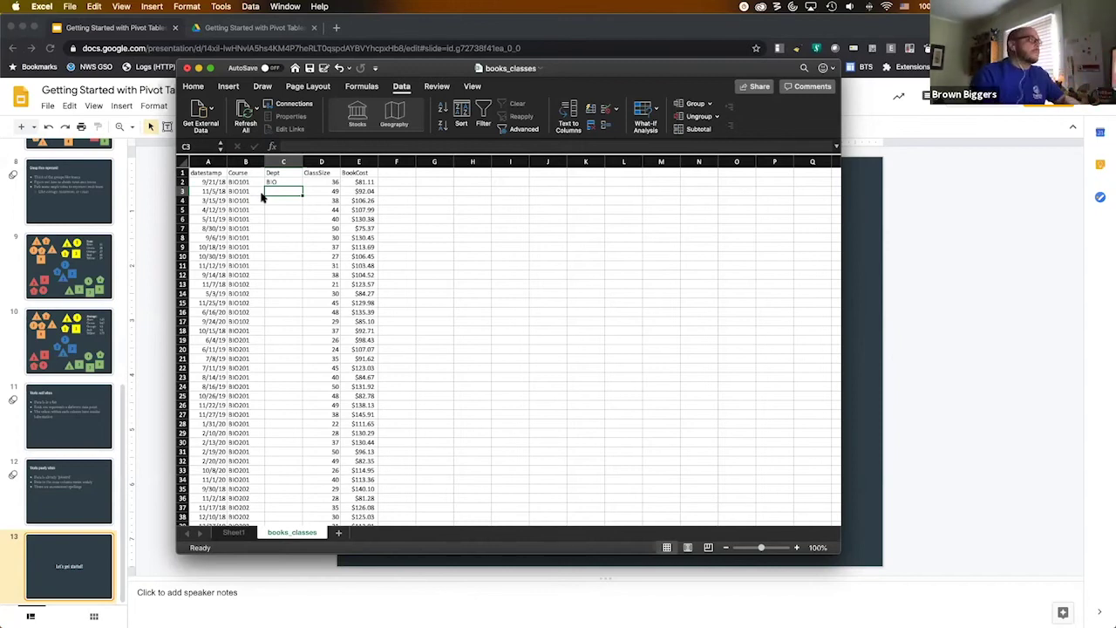
Fill the department formula from C2 down through all data rows and check the results against the courses.
click(291, 181)
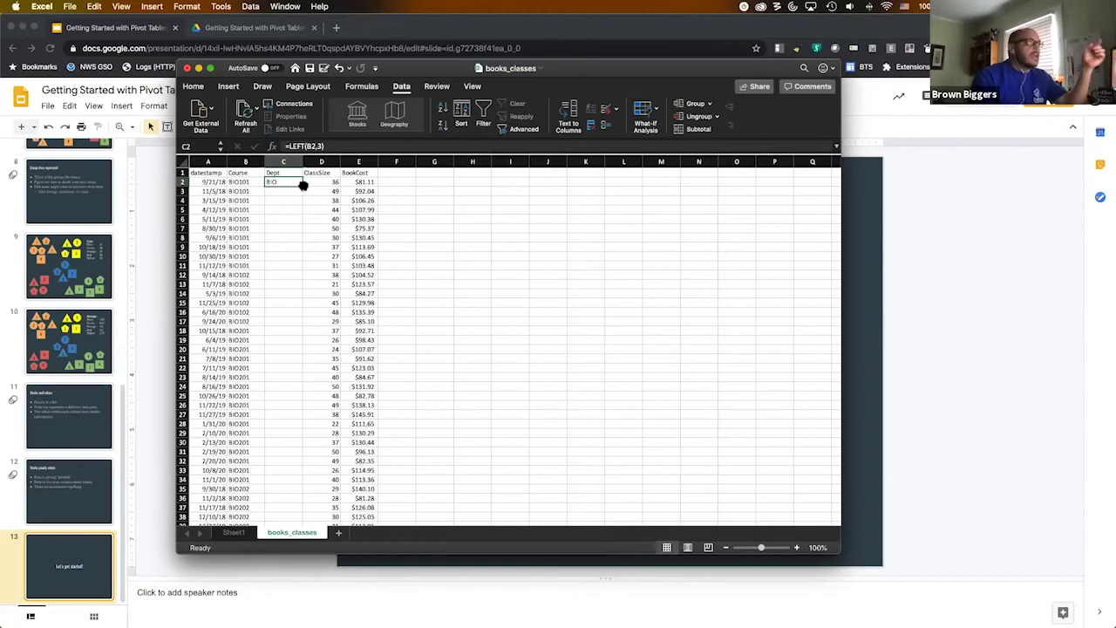
double_click(302, 185)
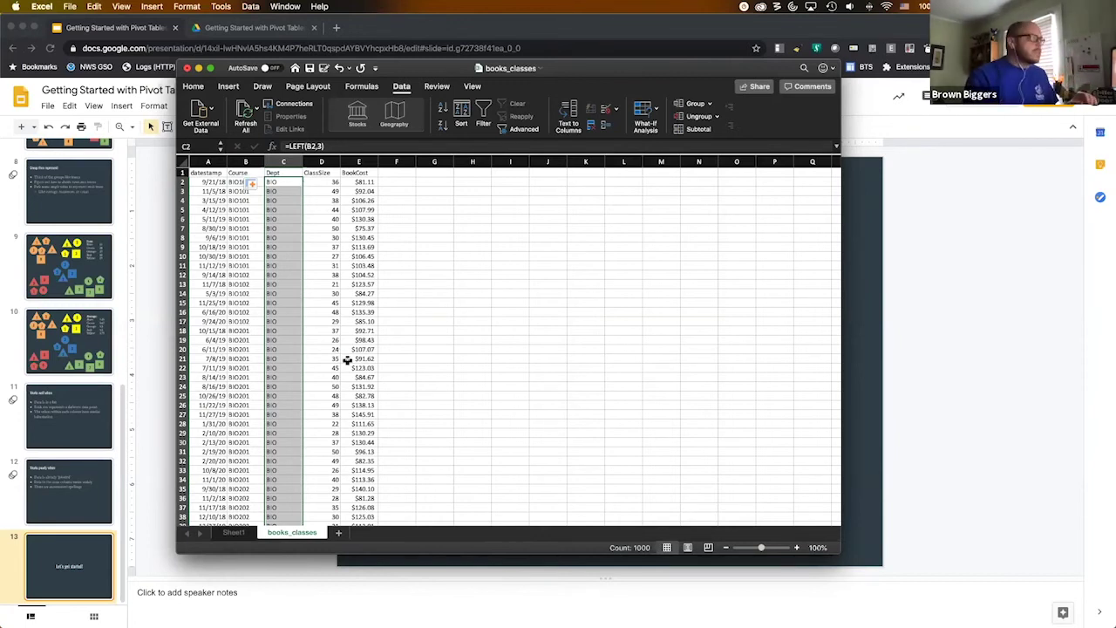
scroll(346, 360, down, 15)
scroll(346, 360, down, 10)
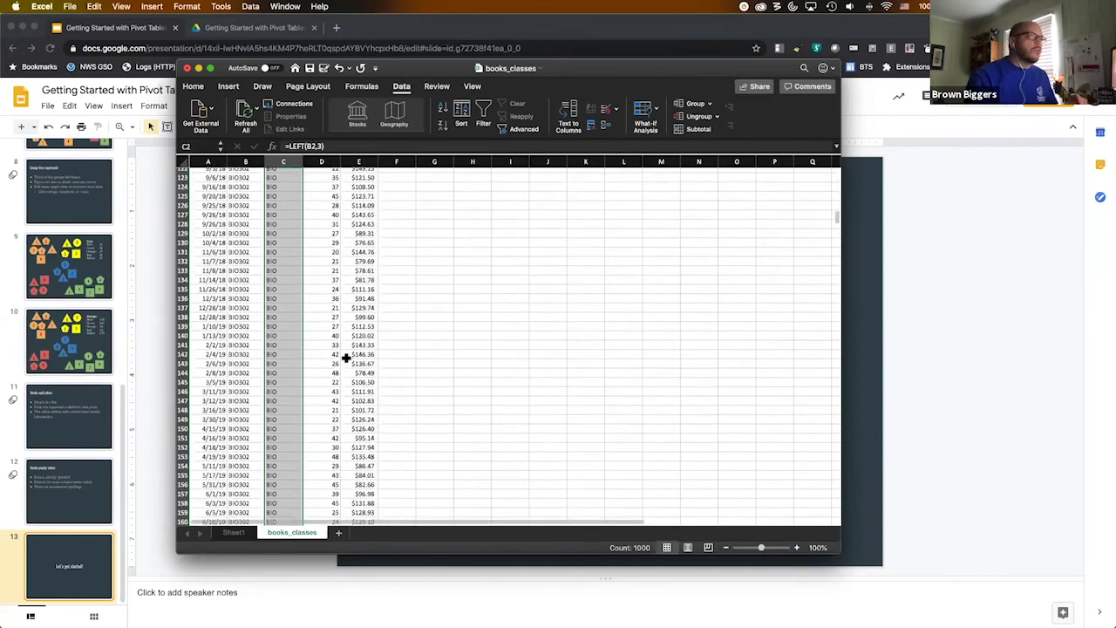
drag(836, 228, 842, 166)
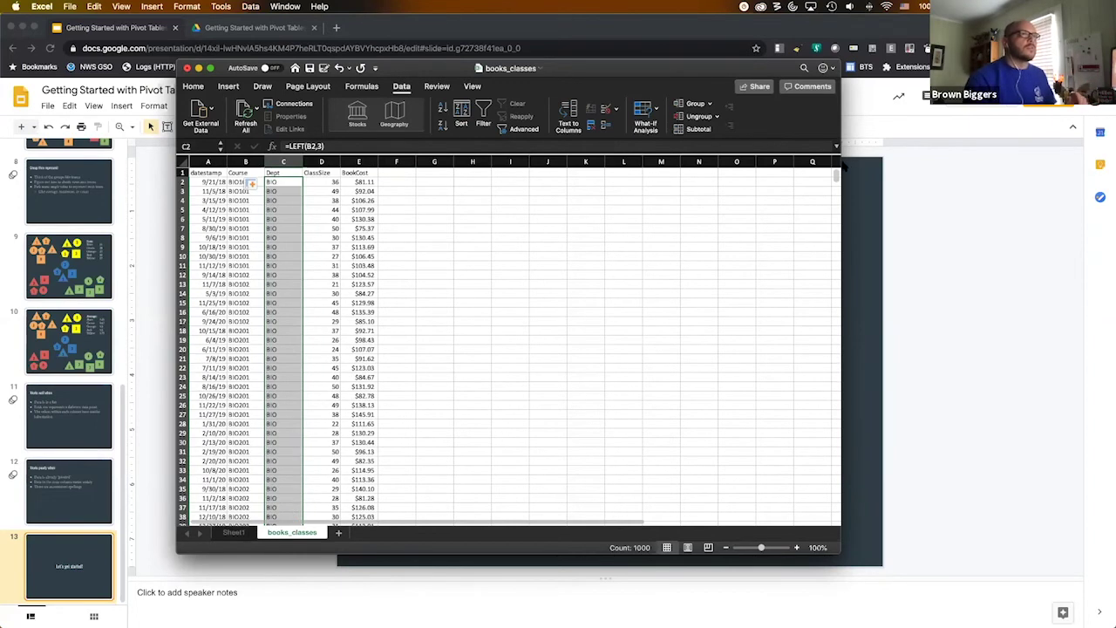
Confirm books_classes!$A:$E as the data source of the PivotTable on Sheet1 and refresh the PivotTable.
click(233, 533)
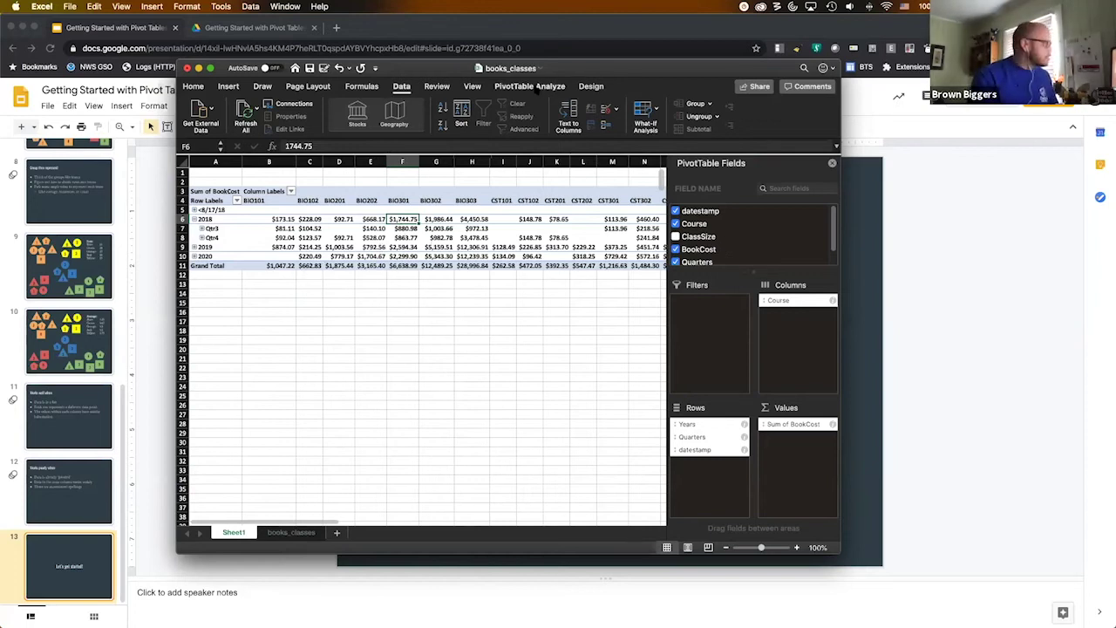
click(536, 92)
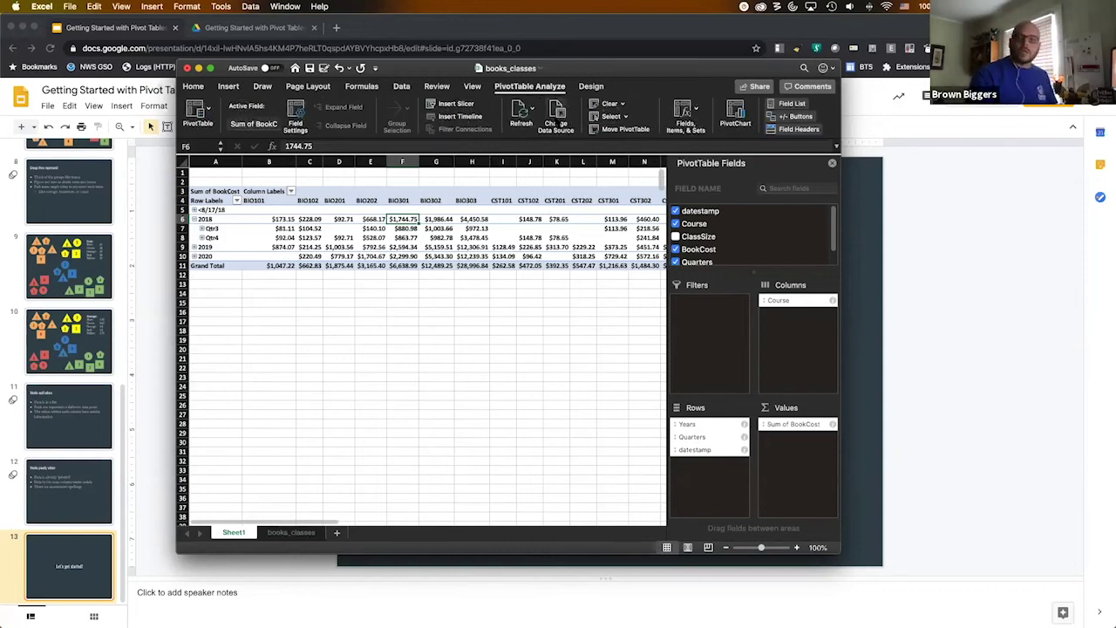
click(555, 122)
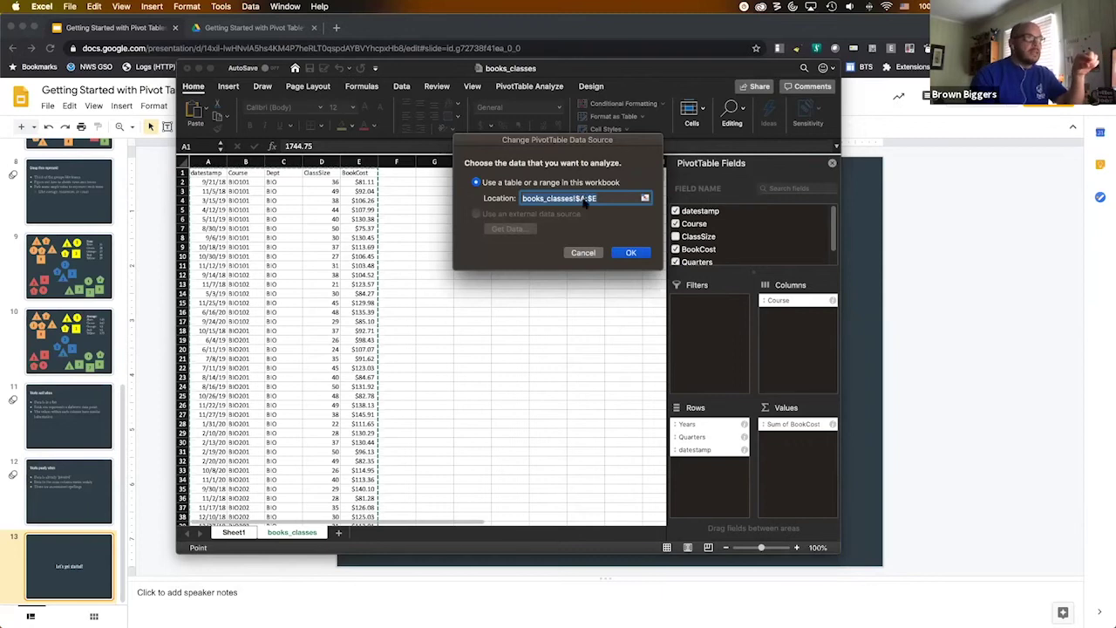
click(631, 253)
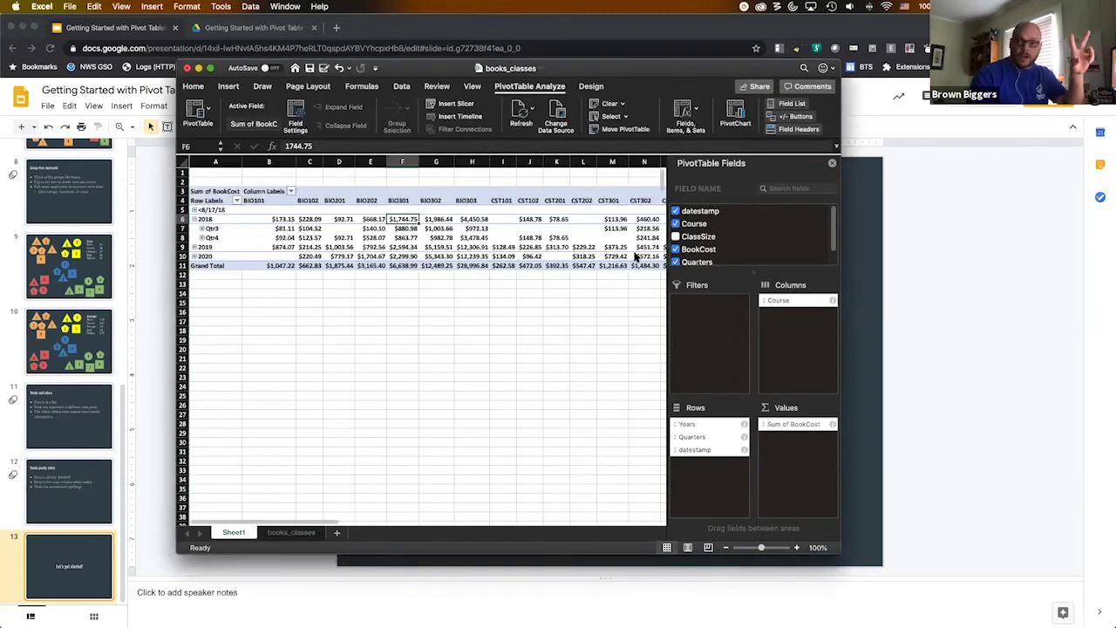
click(522, 113)
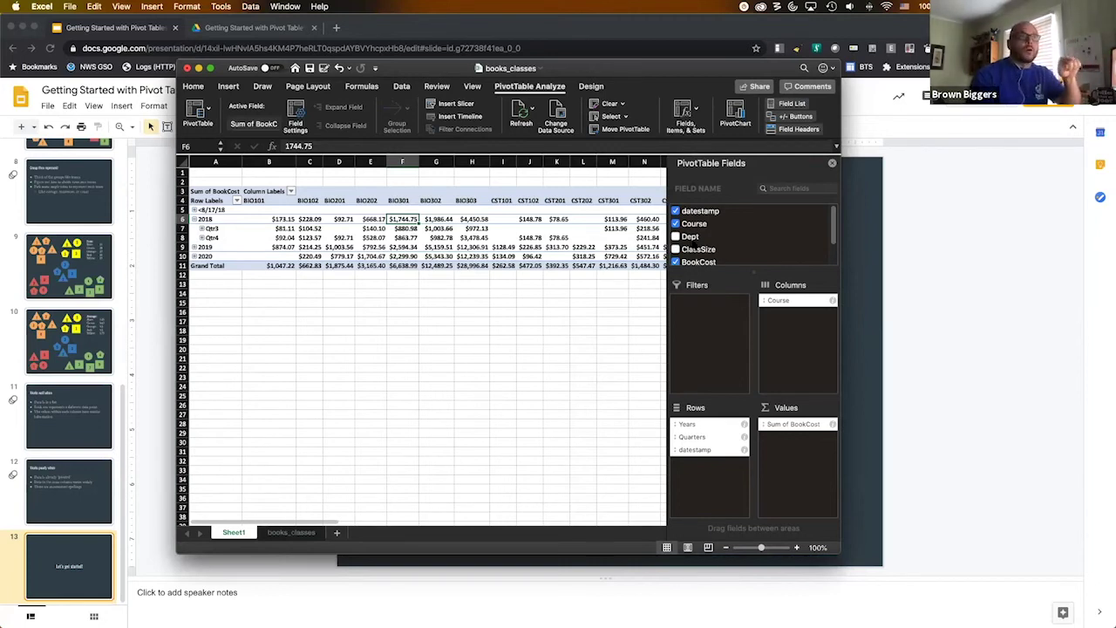
Add Dept above Course in the PivotTable's columns and collapse the BIO, CST, HIS, ENG and PSY departments.
drag(689, 236, 792, 327)
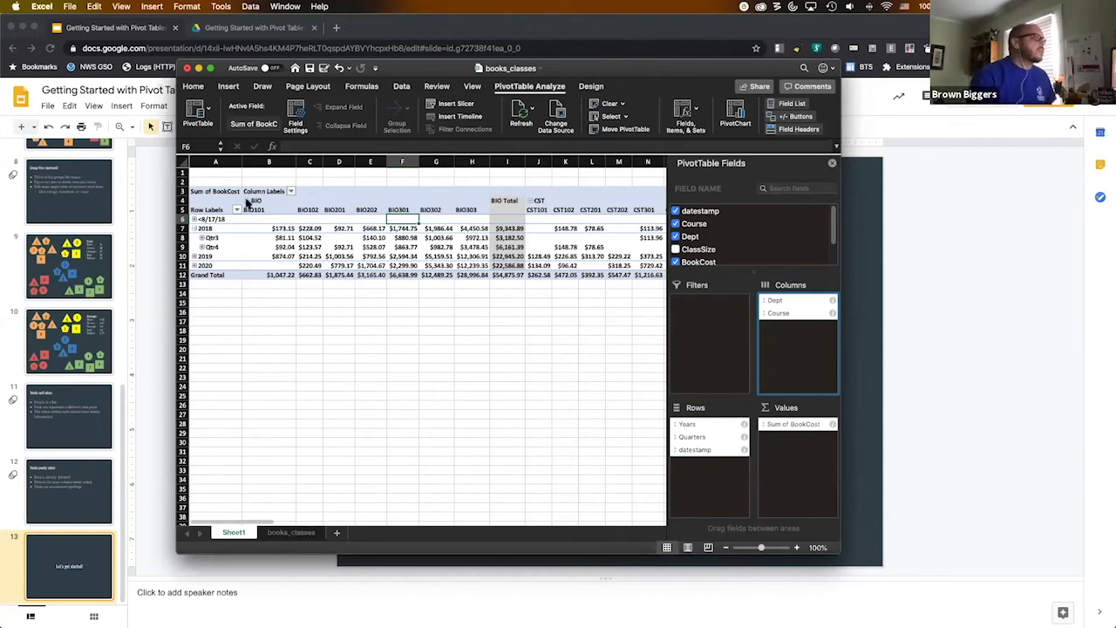
click(248, 200)
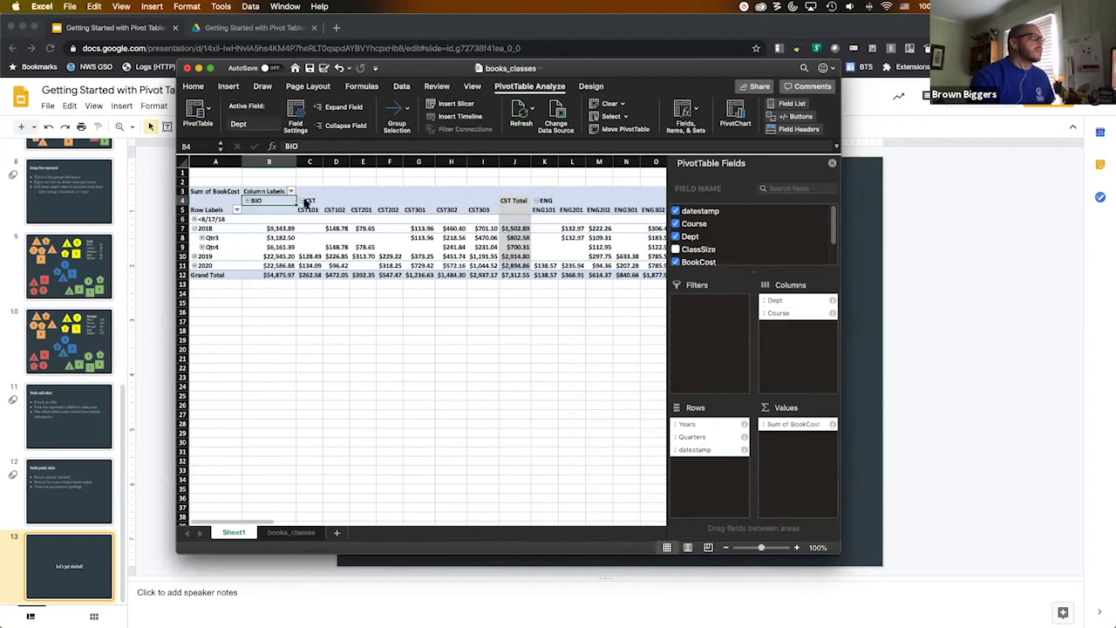
click(301, 201)
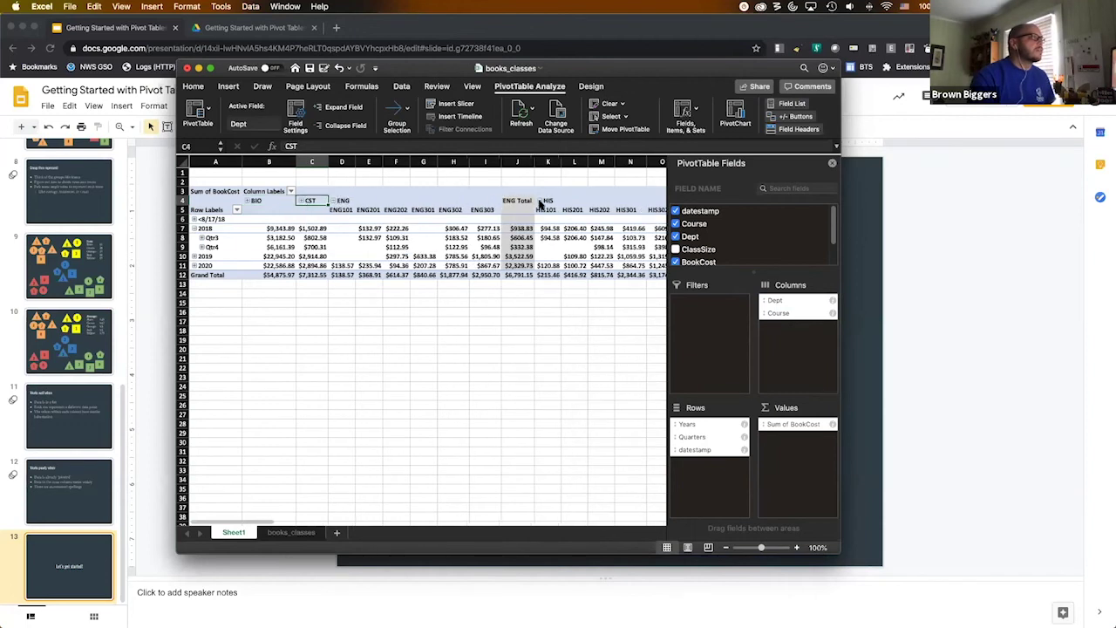
click(539, 202)
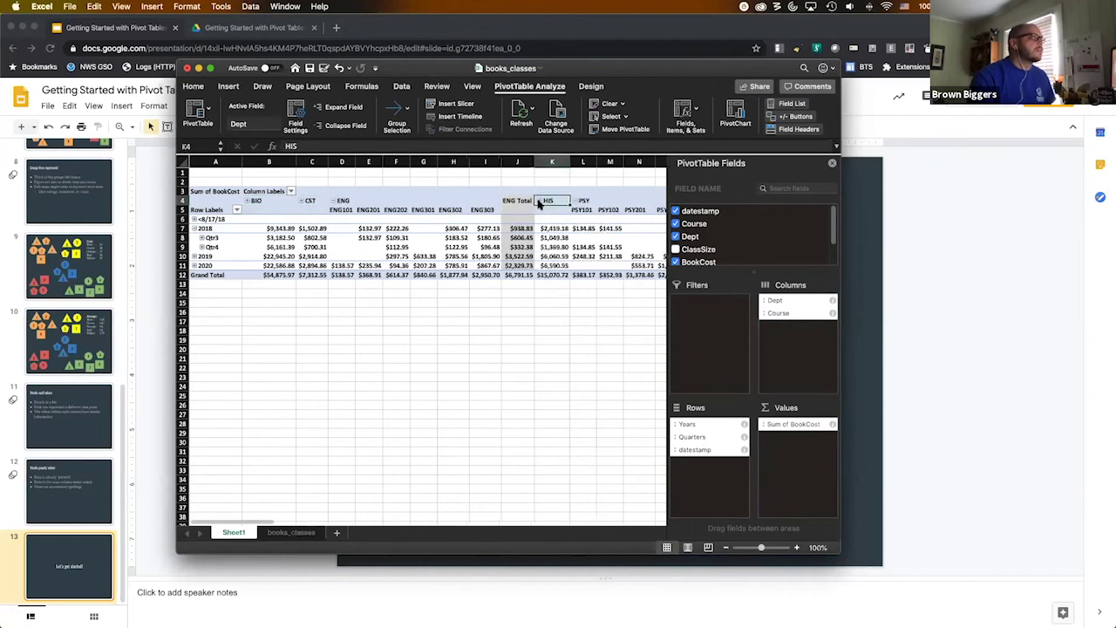
click(333, 201)
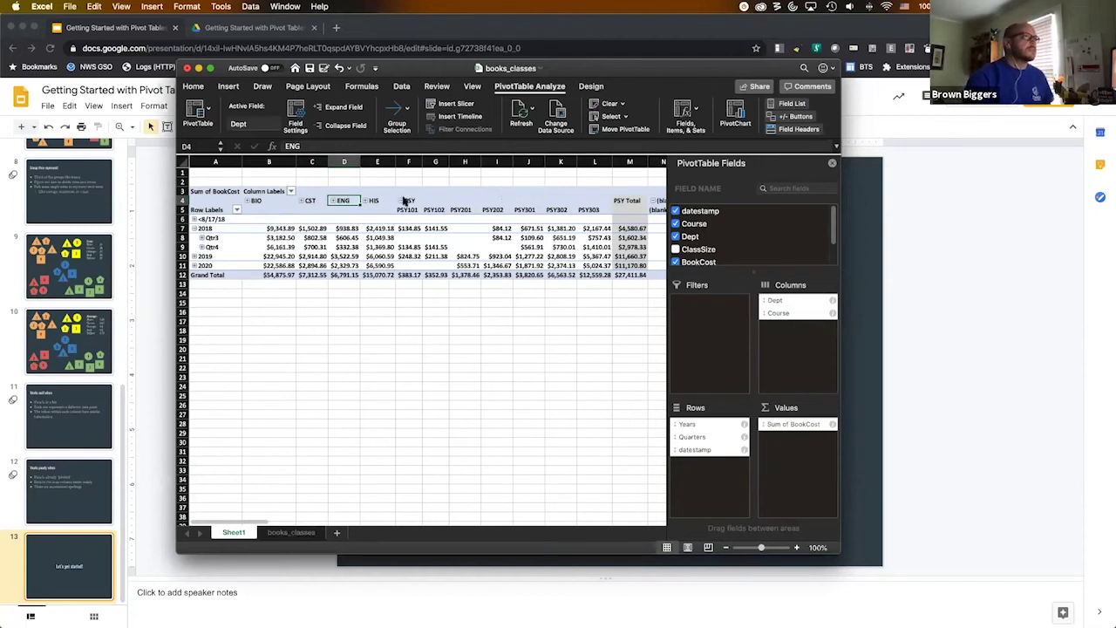
click(402, 201)
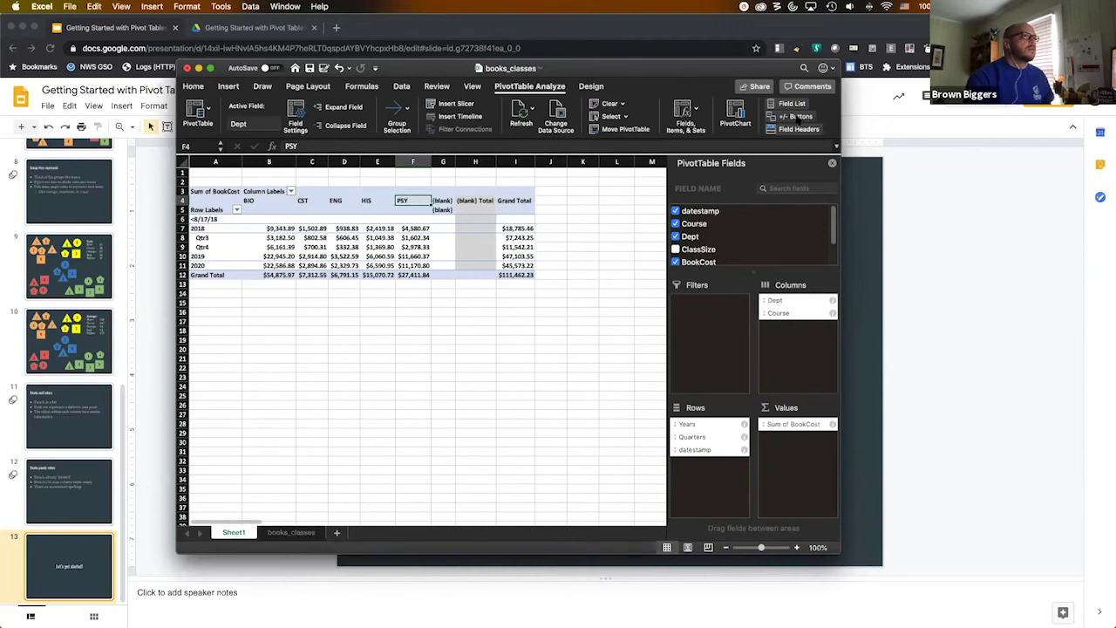
Expand 2018 Qtr3 into its months and select the August book cost for BIO.
click(279, 228)
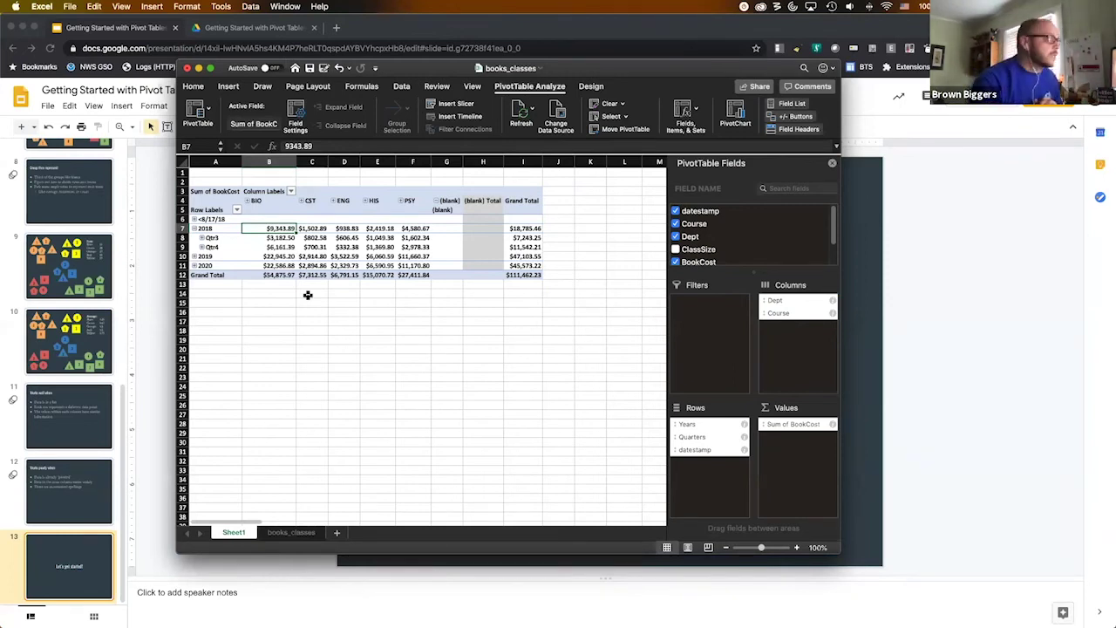
click(202, 237)
click(288, 247)
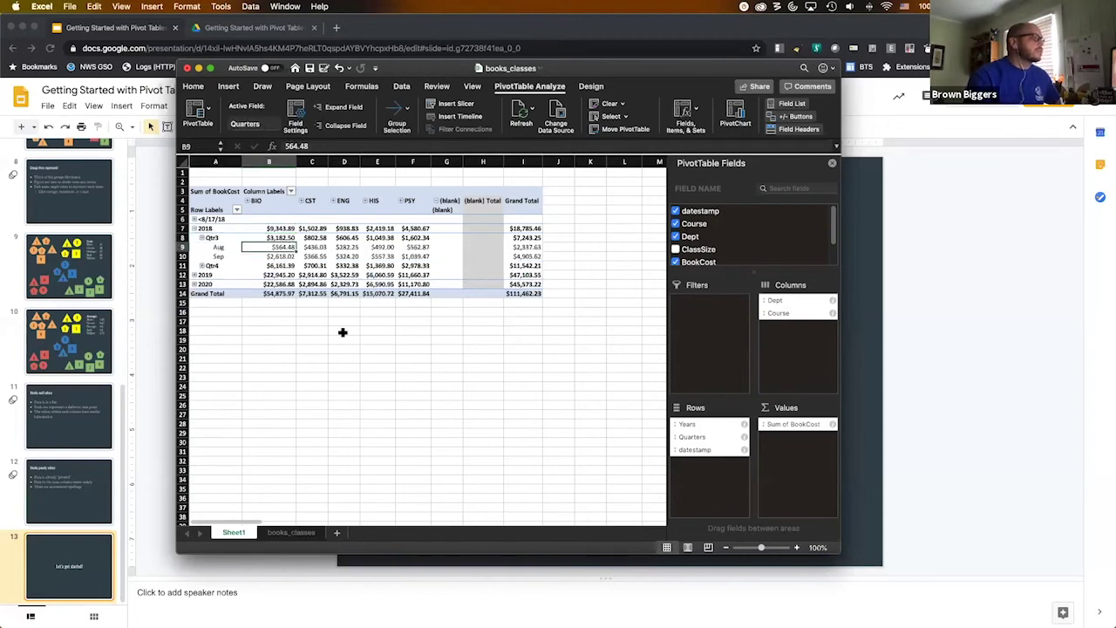
Expand BIO into its courses, compare the August 2018 sum of BIO301 to BIO303 with the BIO total, and collapse BIO again.
click(252, 201)
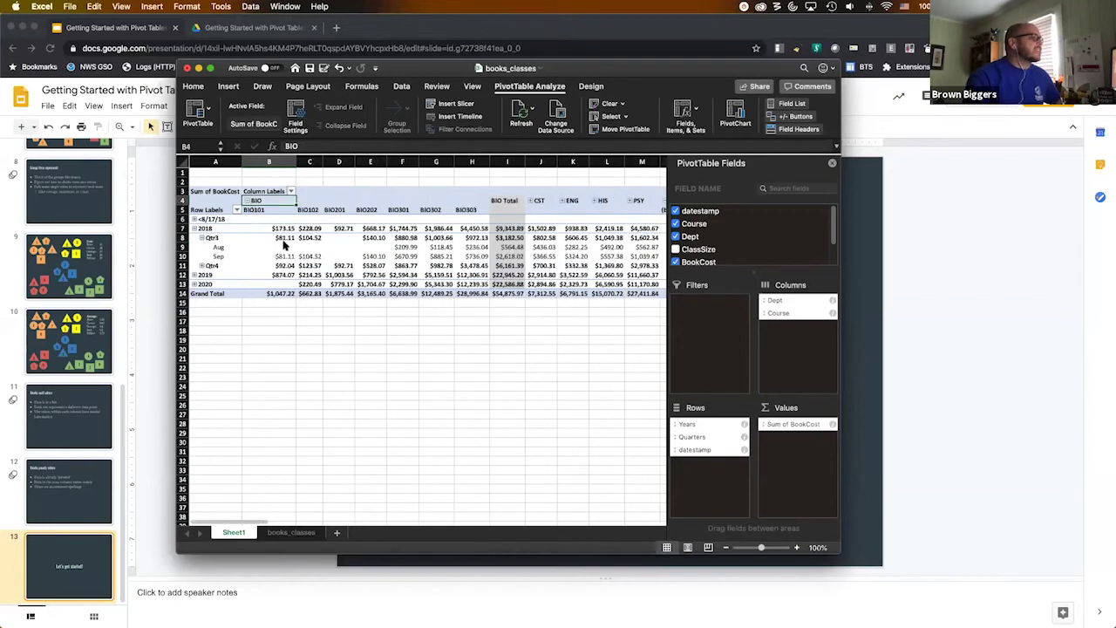
drag(398, 248, 460, 245)
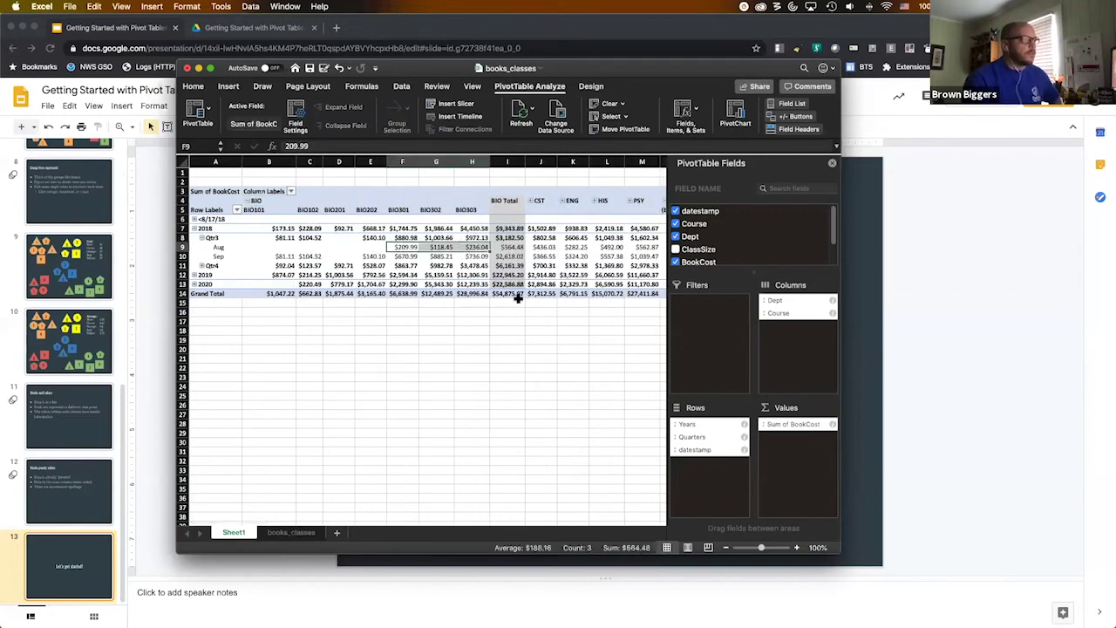
click(512, 247)
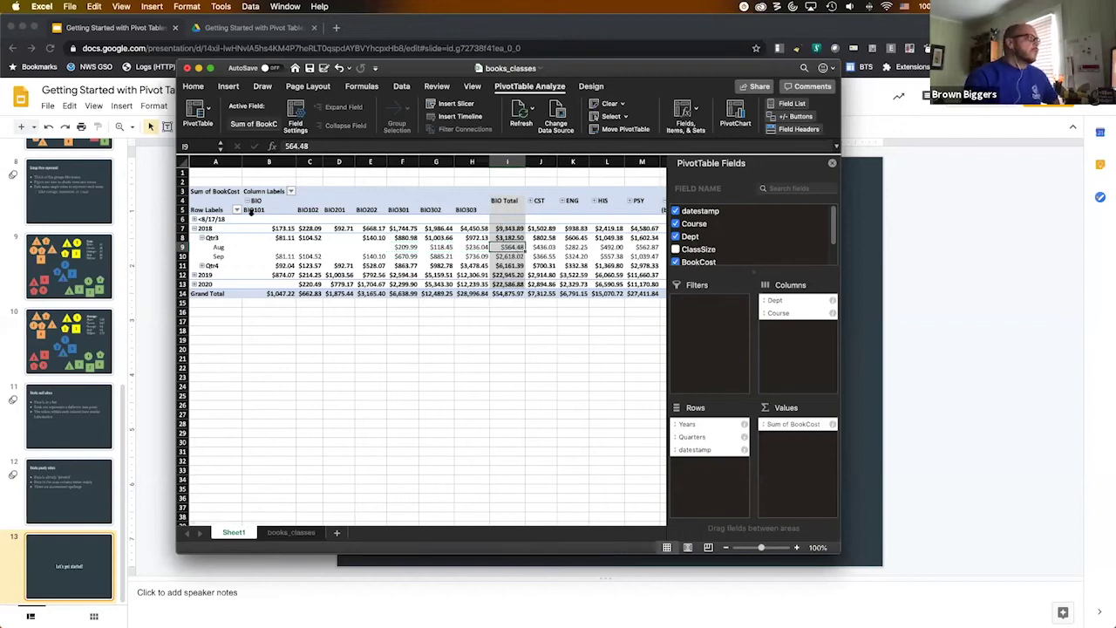
click(248, 202)
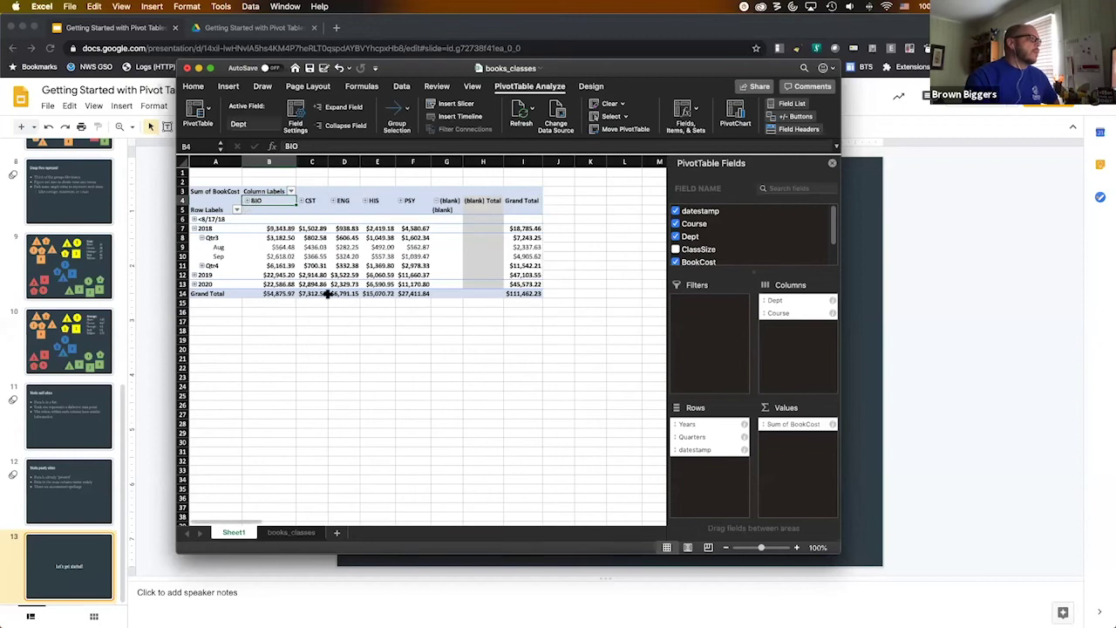
Compare the sum of the 2019 department book costs in B12:F12 with the 2019 grand total.
click(532, 275)
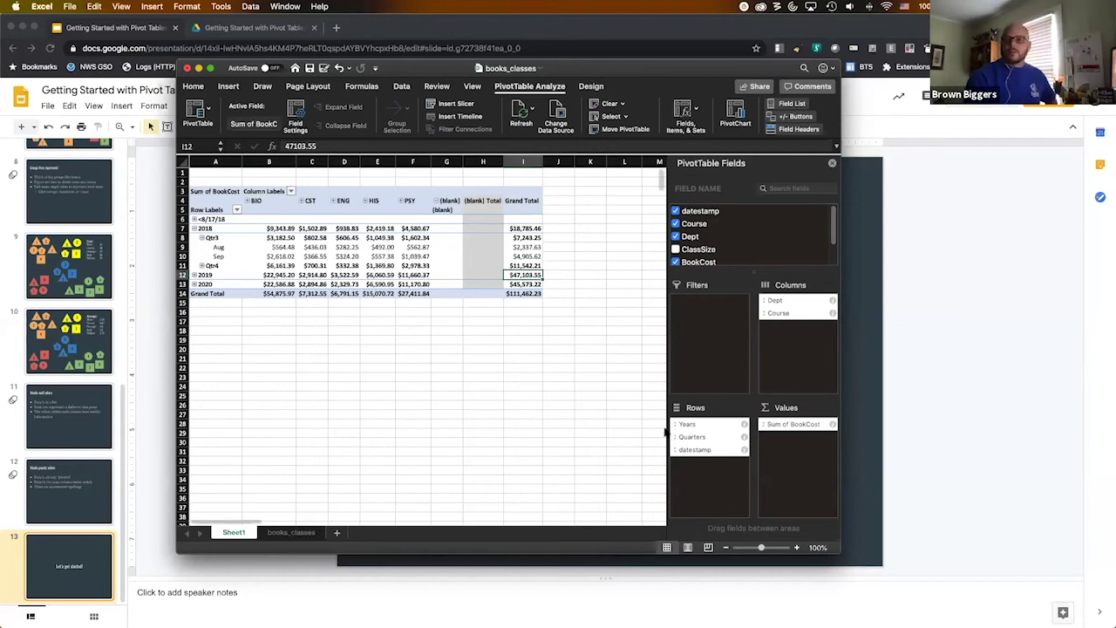
click(286, 275)
drag(307, 273, 412, 275)
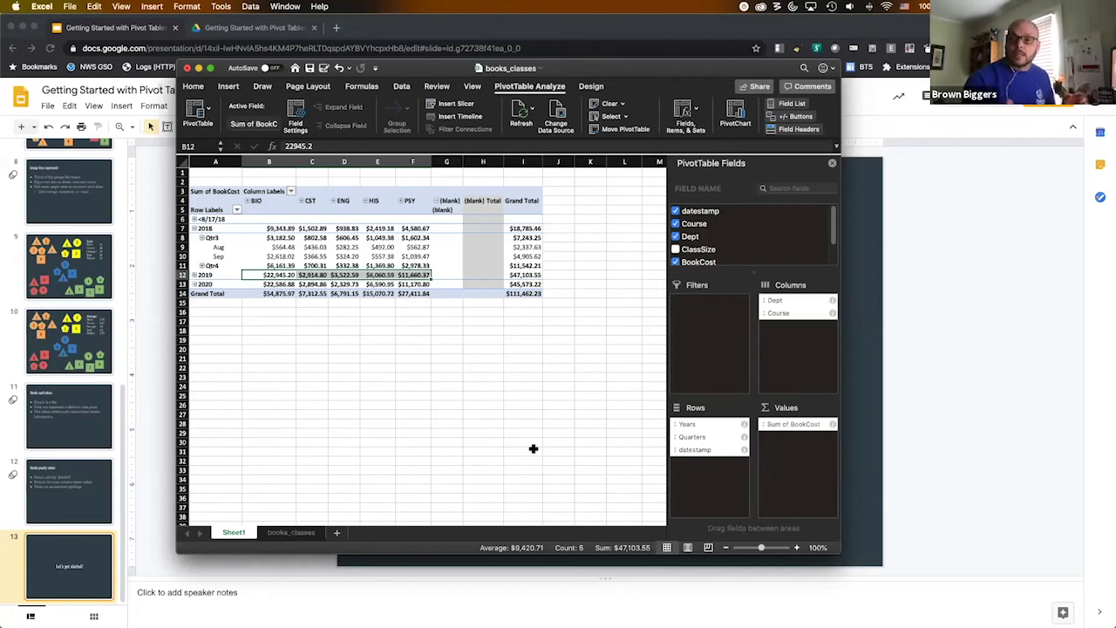
Change the course code in B27 on books_classes to BII201 and refresh the PivotTable on Sheet1.
click(304, 534)
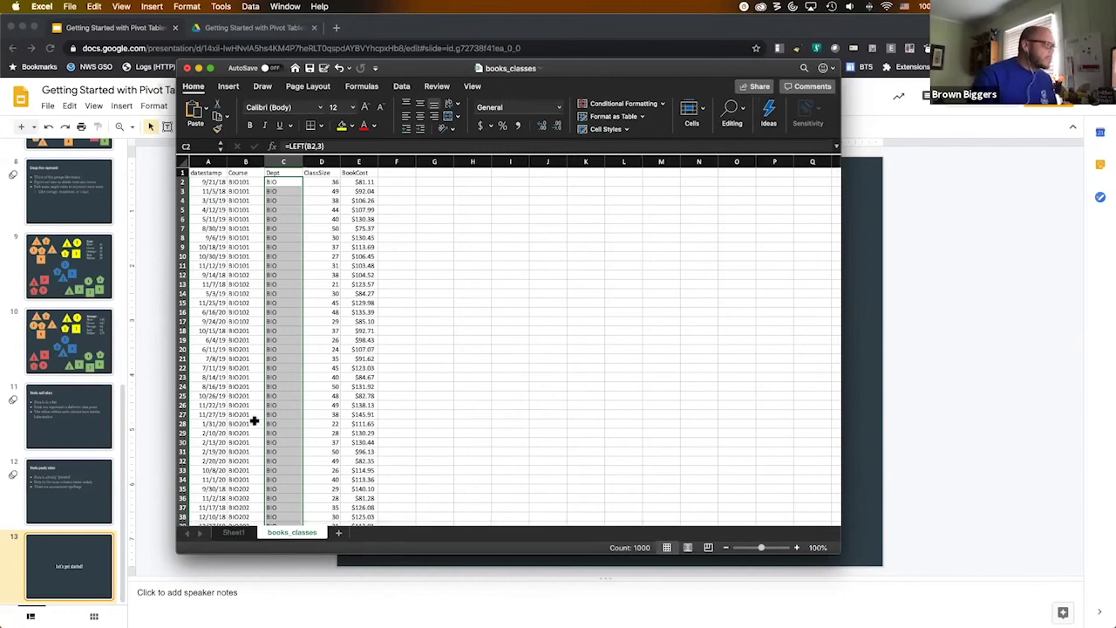
click(253, 417)
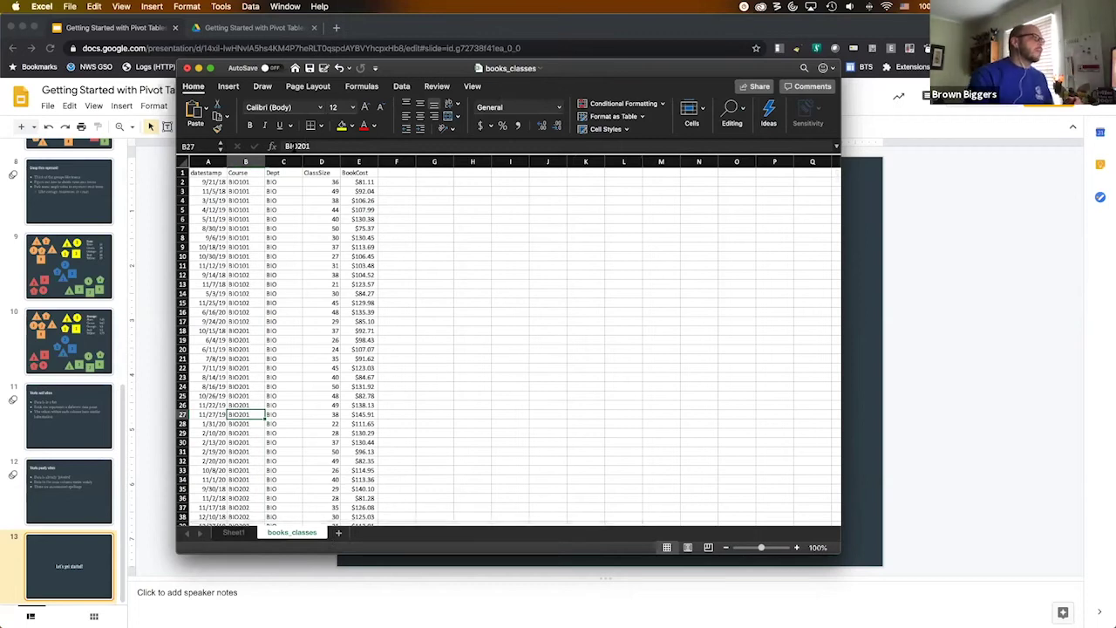
click(293, 147)
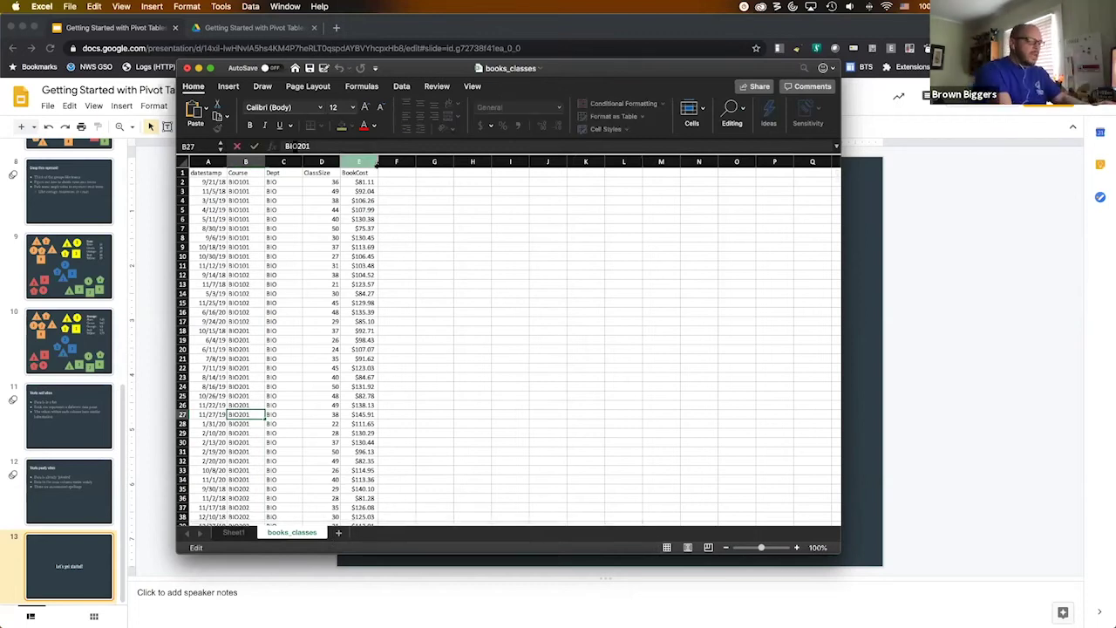
key(BackSpace)
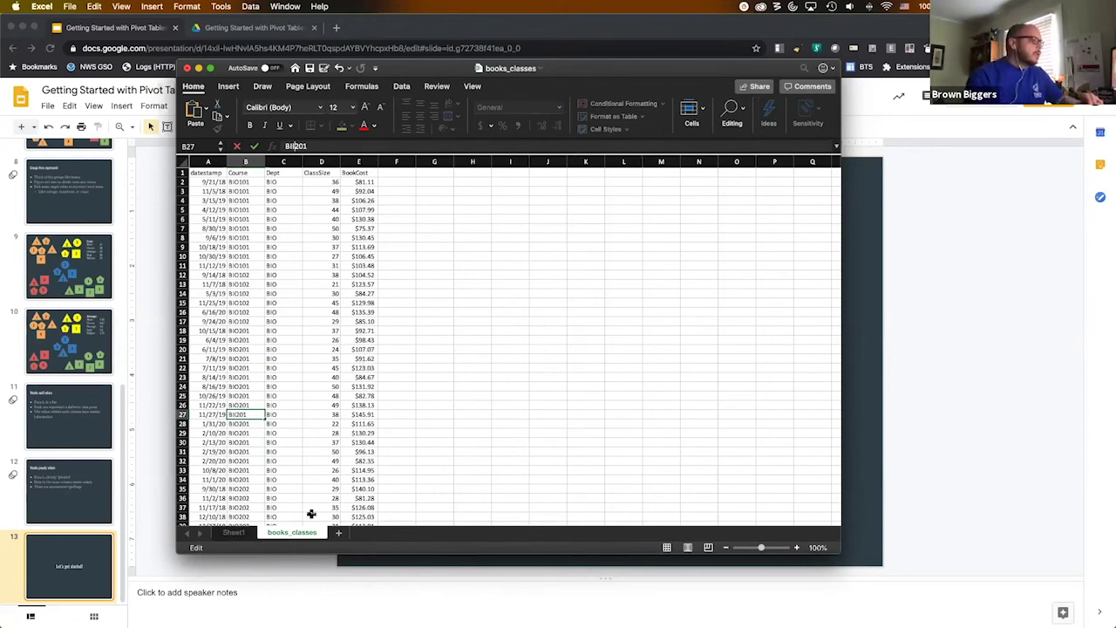
click(236, 533)
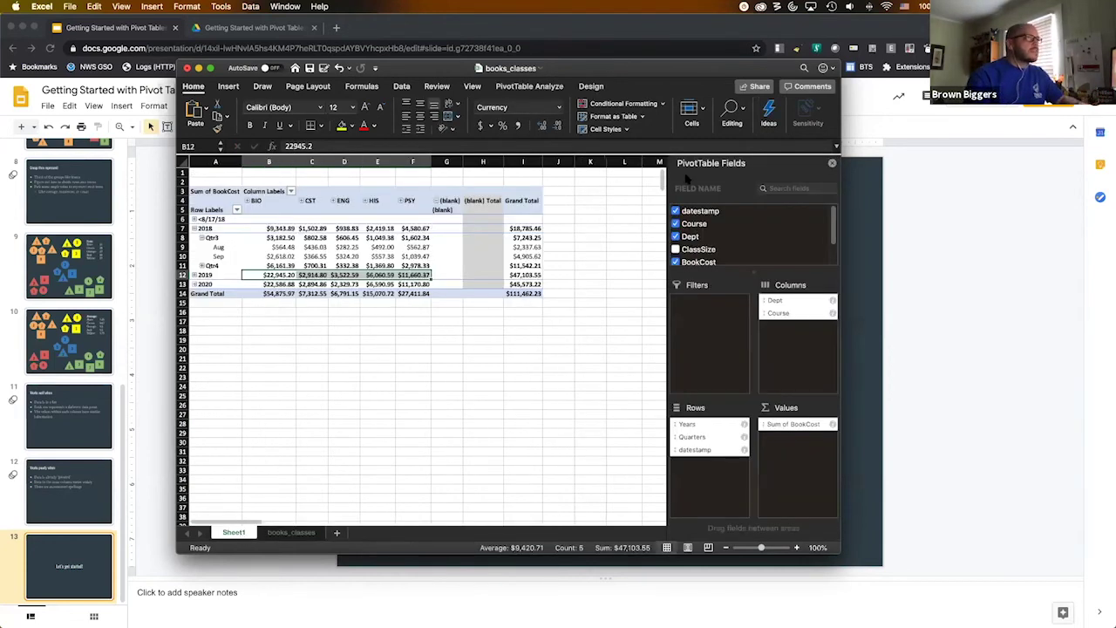
click(521, 111)
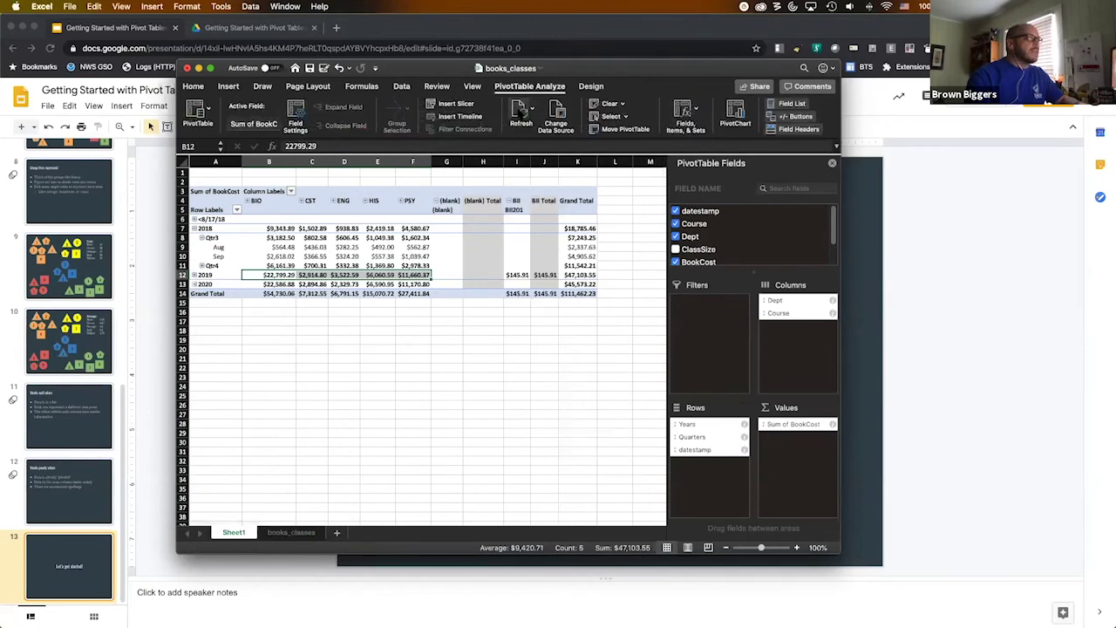
Expand 2019 in the PivotTable and trace the BII201 amount in Qtr4 to its BookCost entry in E27 on books_classes.
click(518, 206)
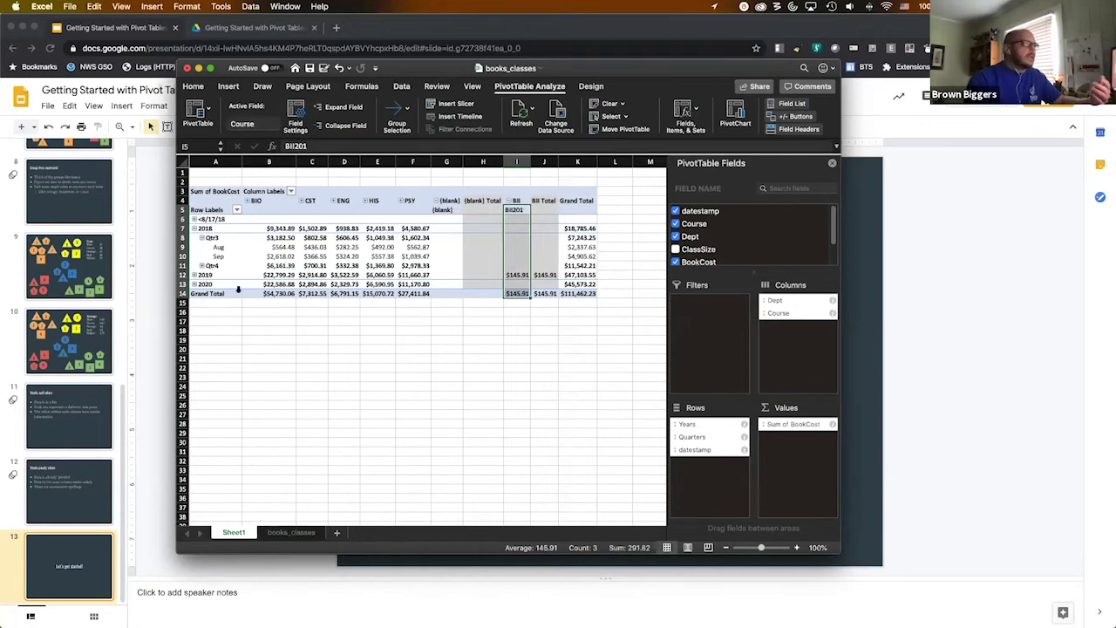
click(195, 275)
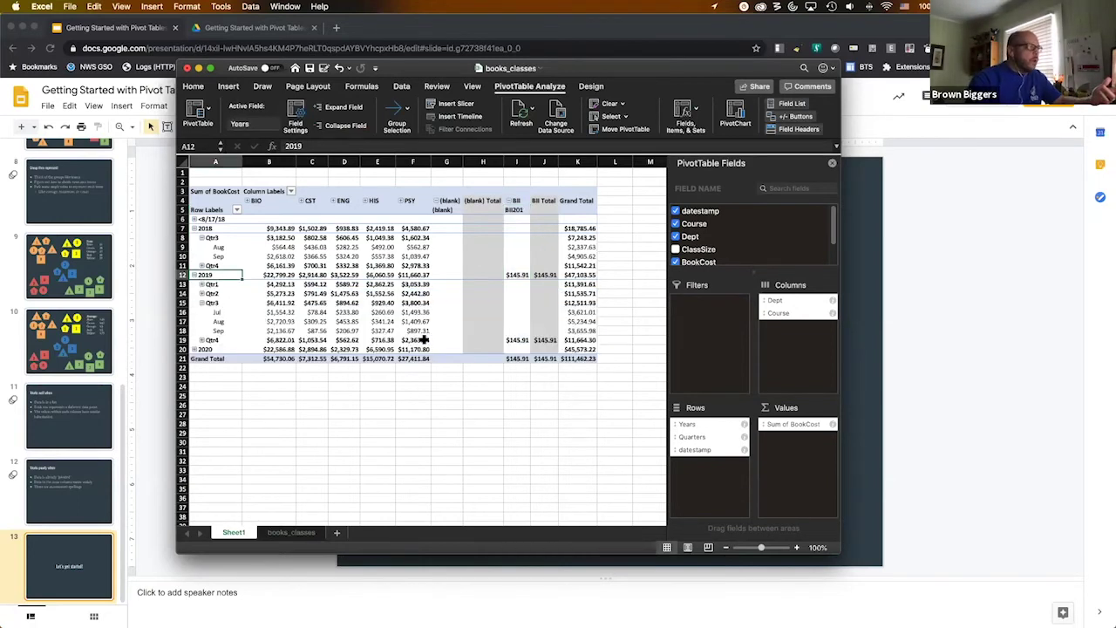
click(514, 340)
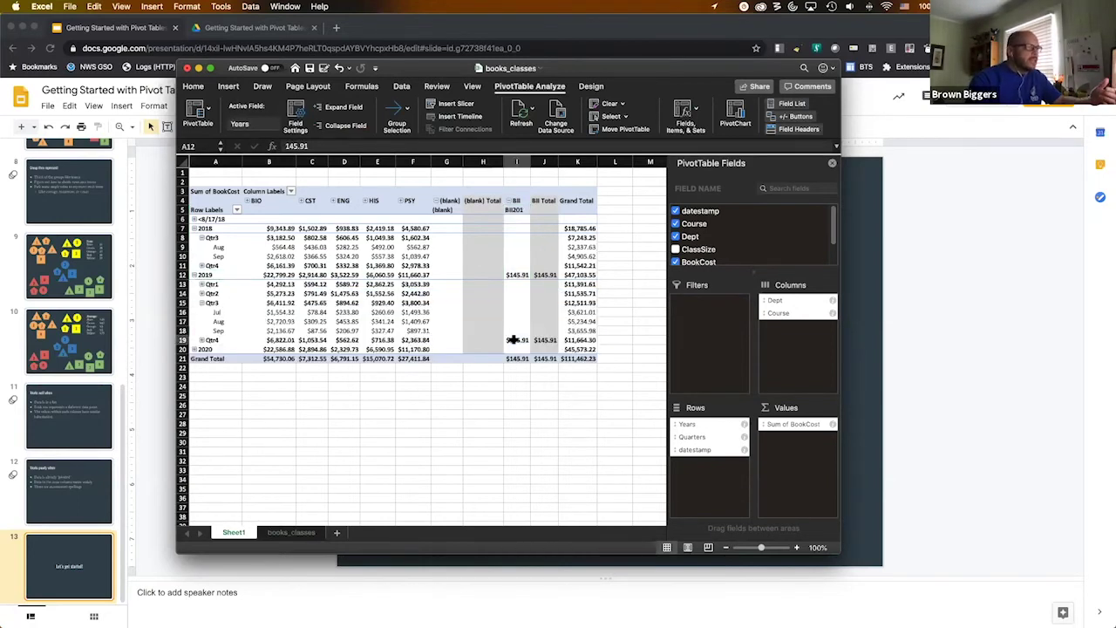
click(289, 532)
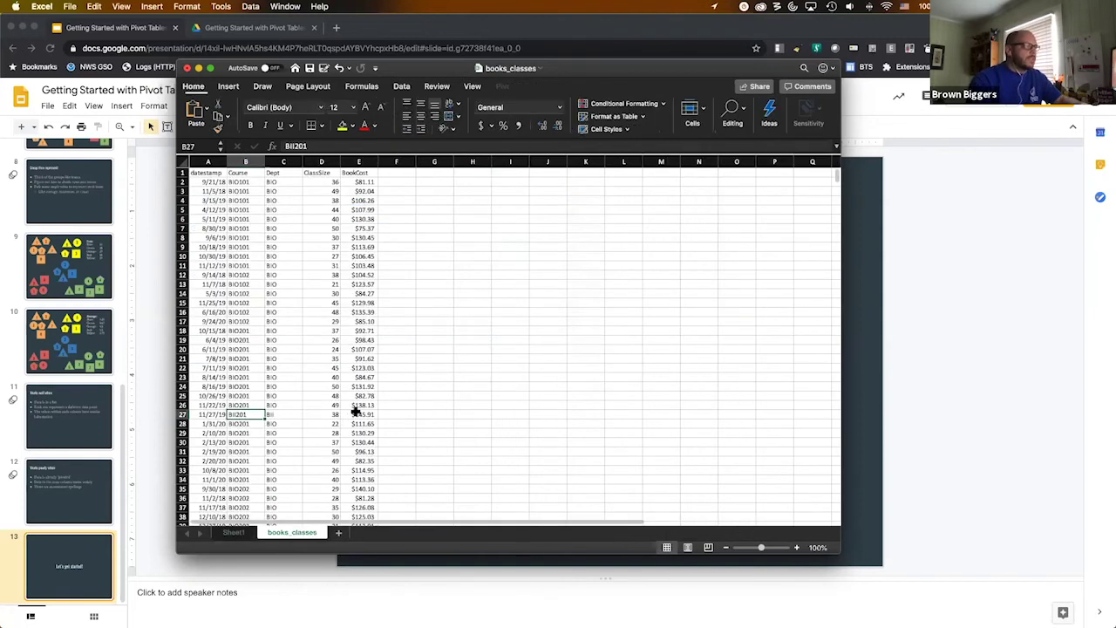
click(357, 413)
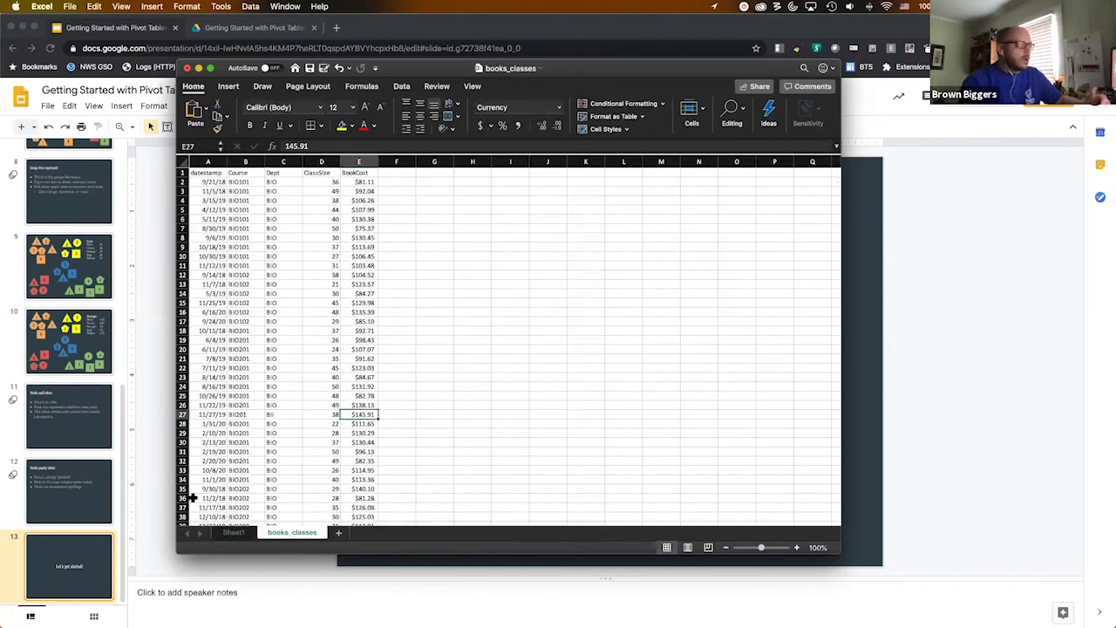
Correct the course code in B27 on books_classes to BIO201 and refresh the PivotTable on Sheet1.
click(233, 532)
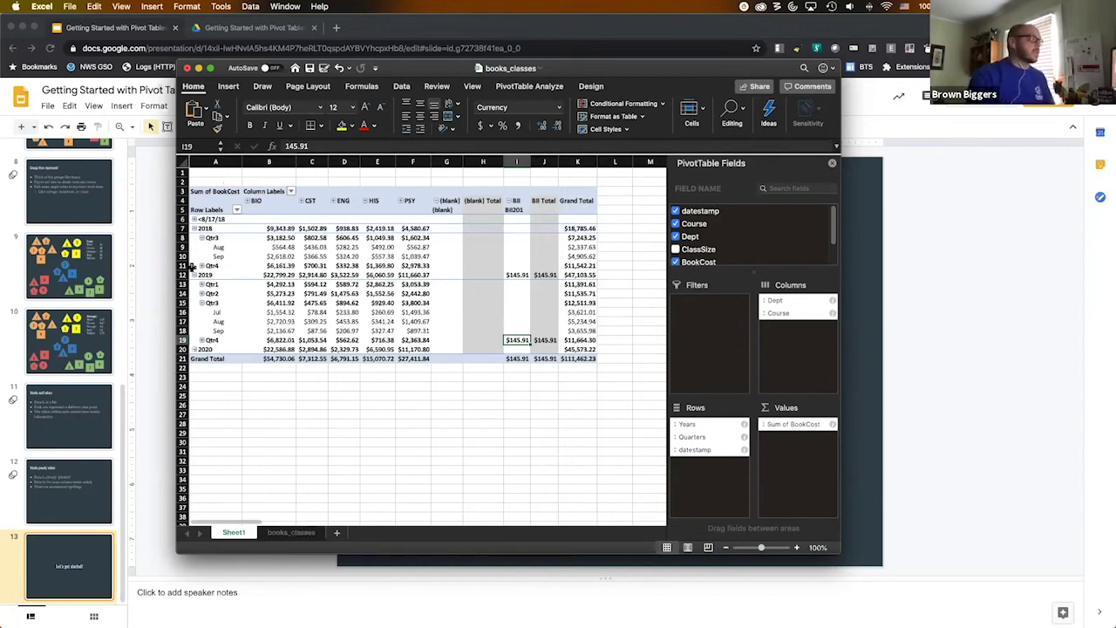
click(293, 533)
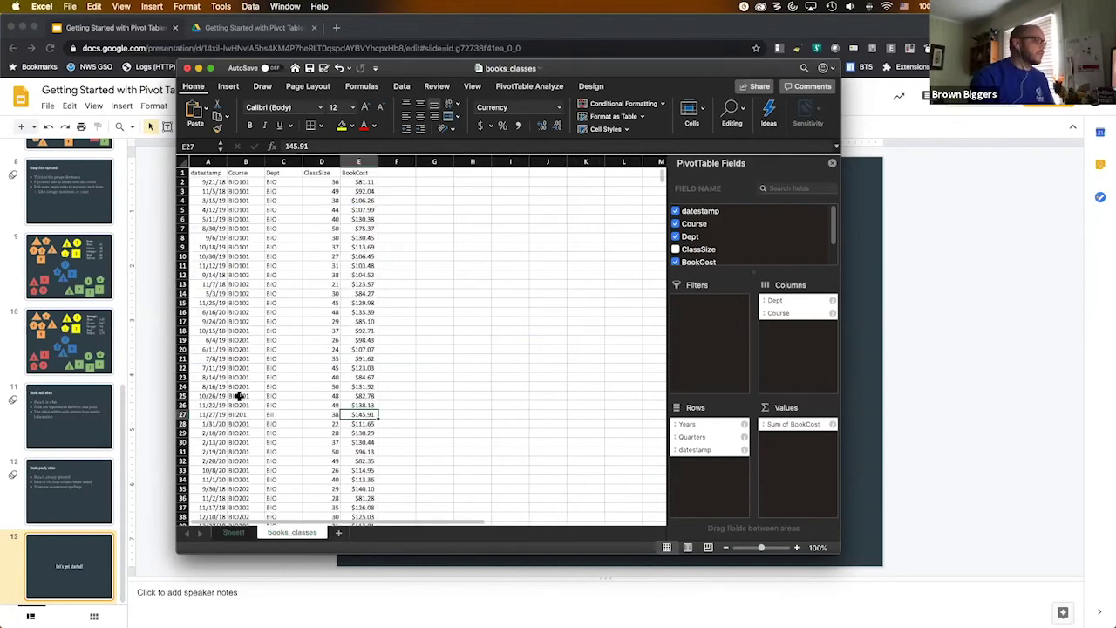
click(291, 146)
text(O)
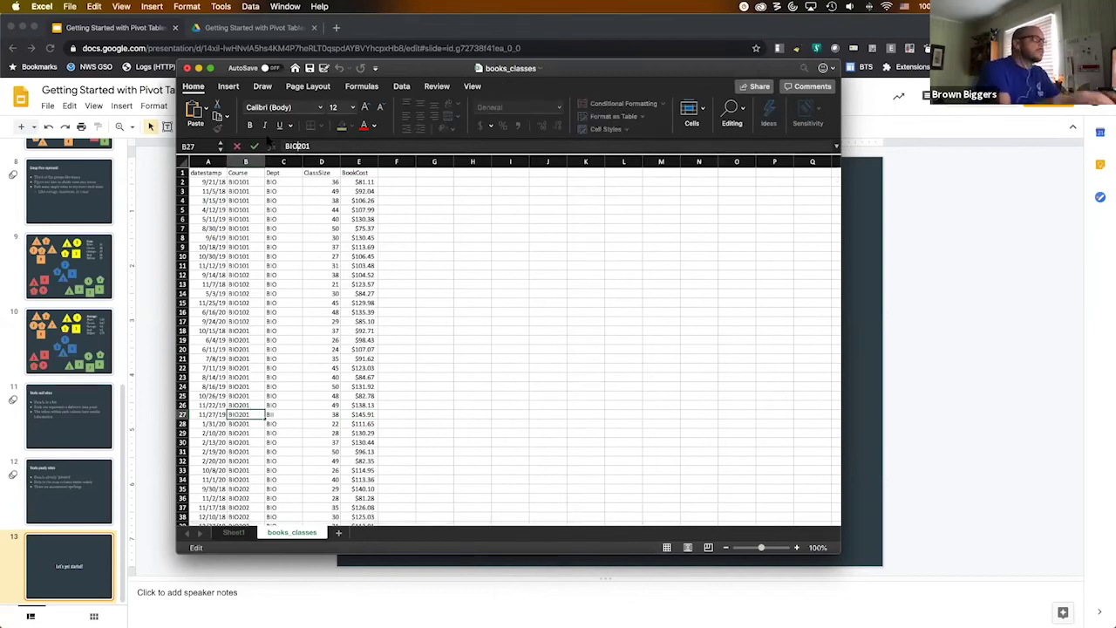
click(247, 533)
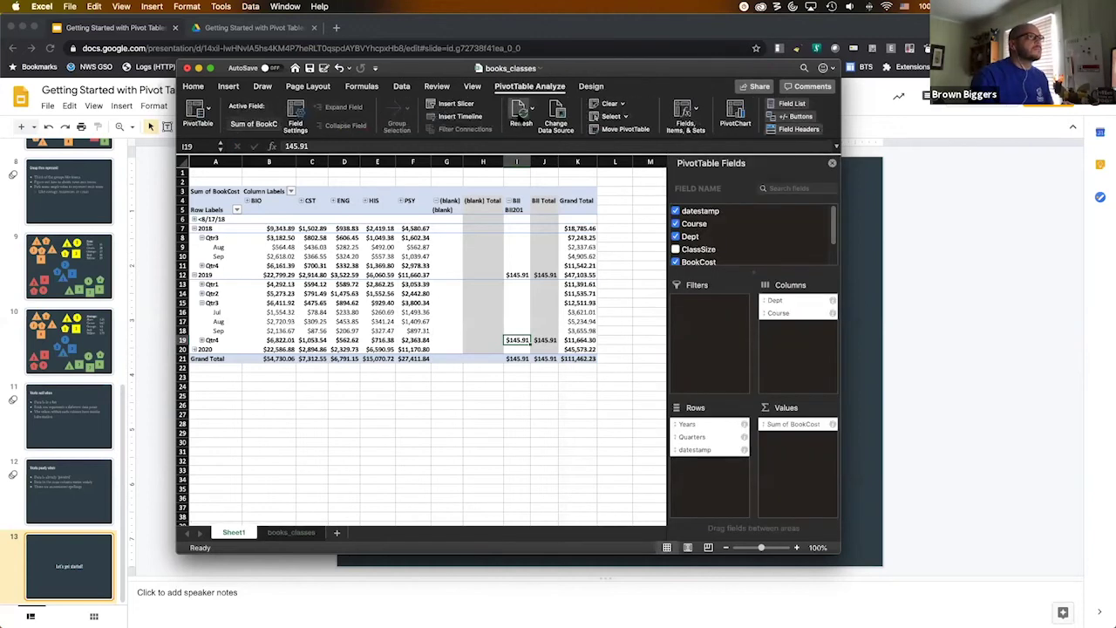
click(520, 111)
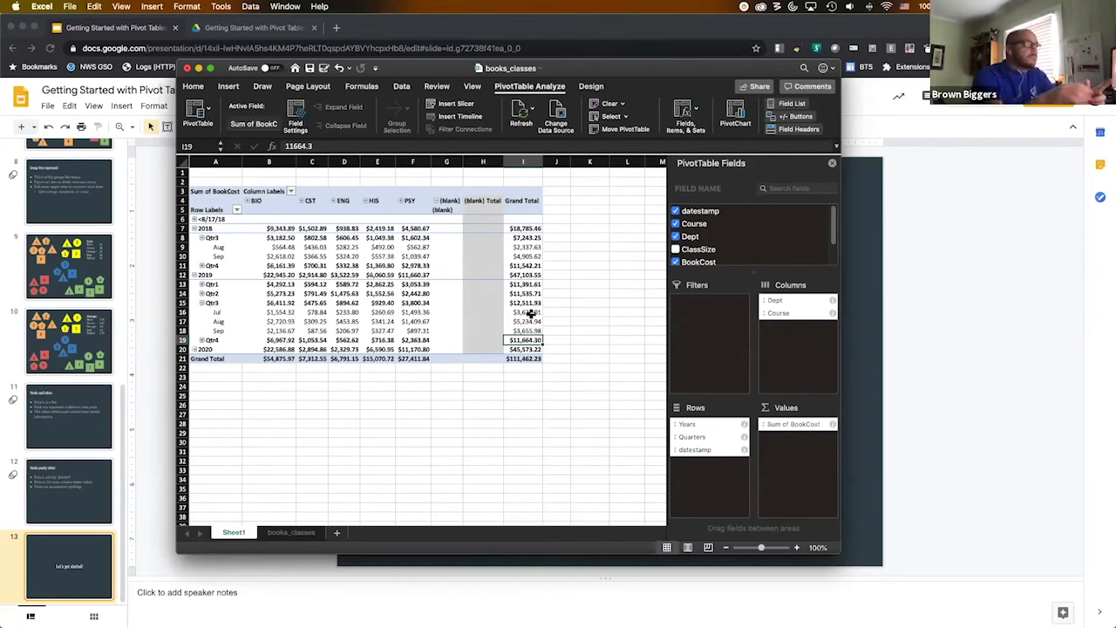
Replace BookCost with ClassSize in the PivotTable's values and select the 2018 Qtr3 class size for BIO.
click(292, 533)
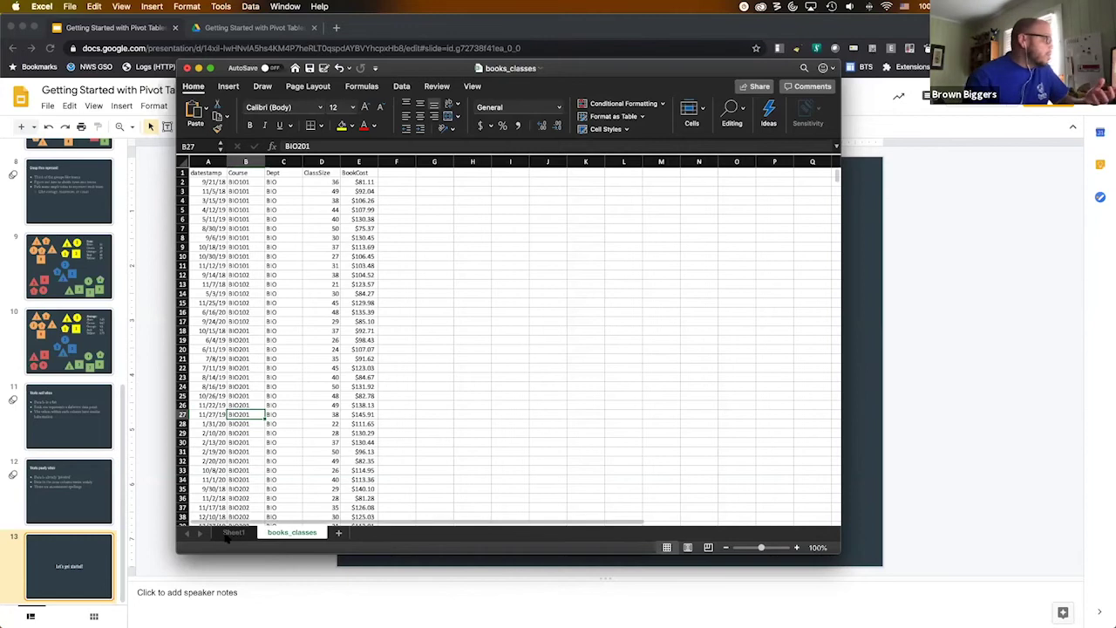
click(228, 533)
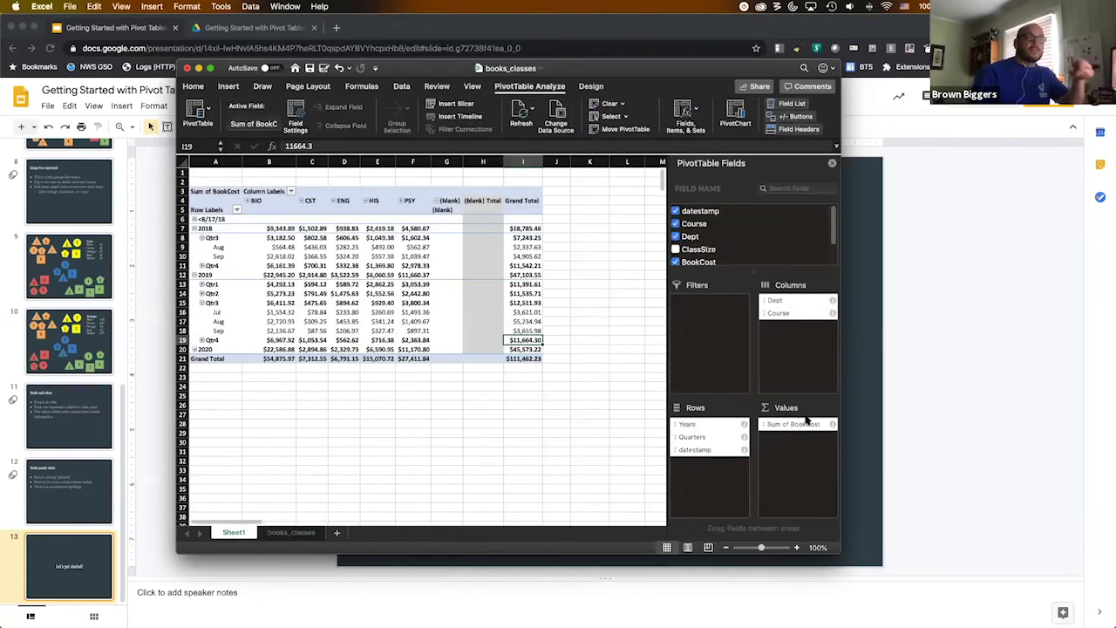
click(790, 250)
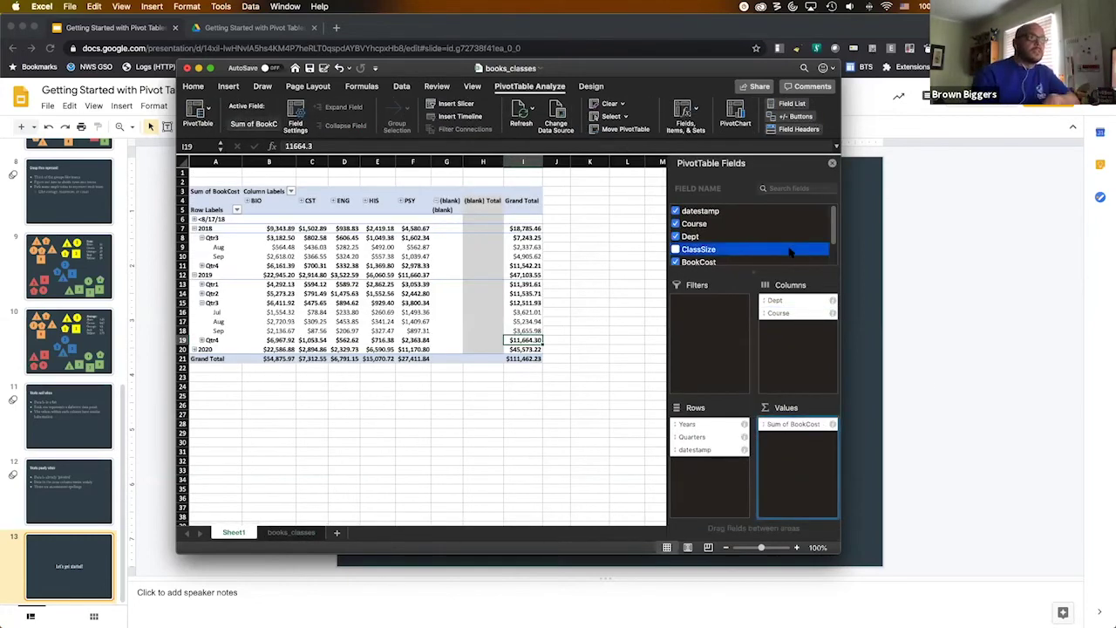
drag(790, 250, 818, 438)
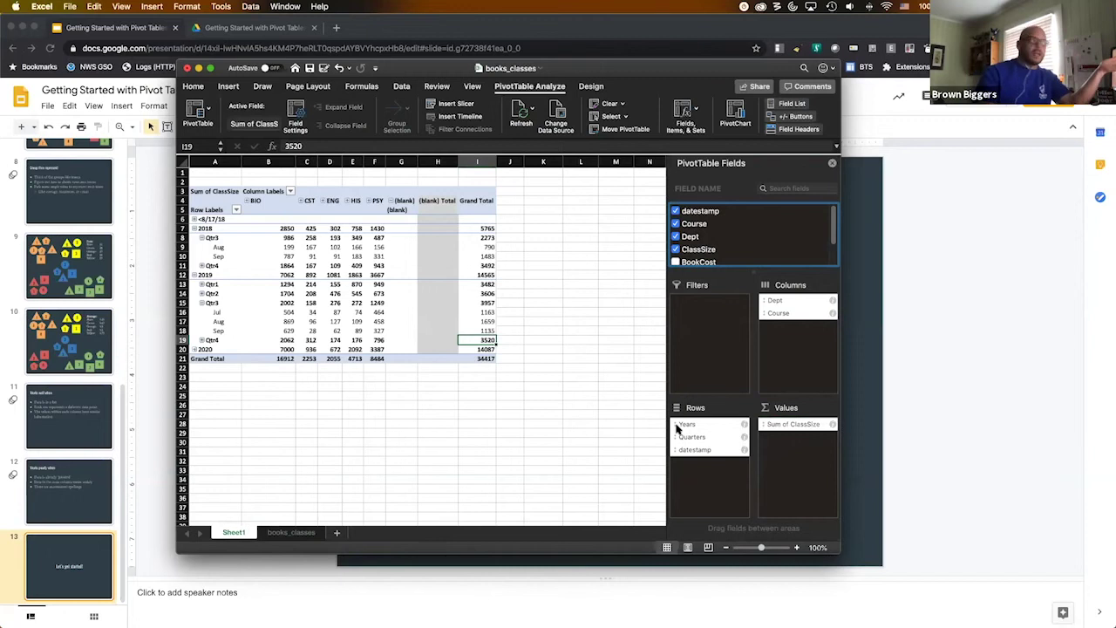
click(286, 238)
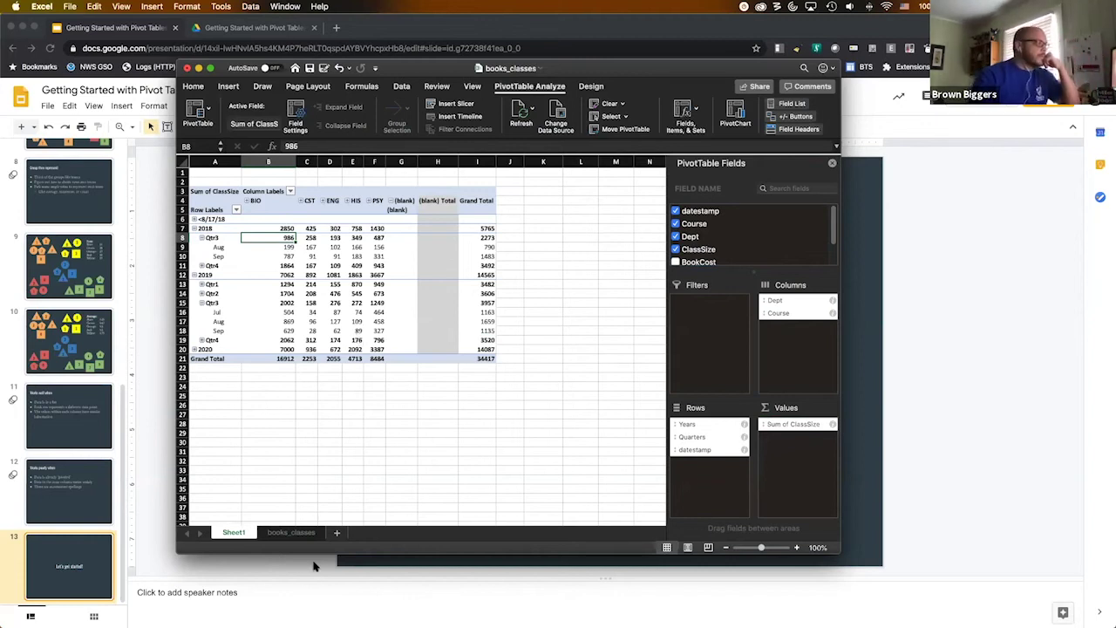
Add the column header CourseCost in F1 on books_classes.
click(293, 532)
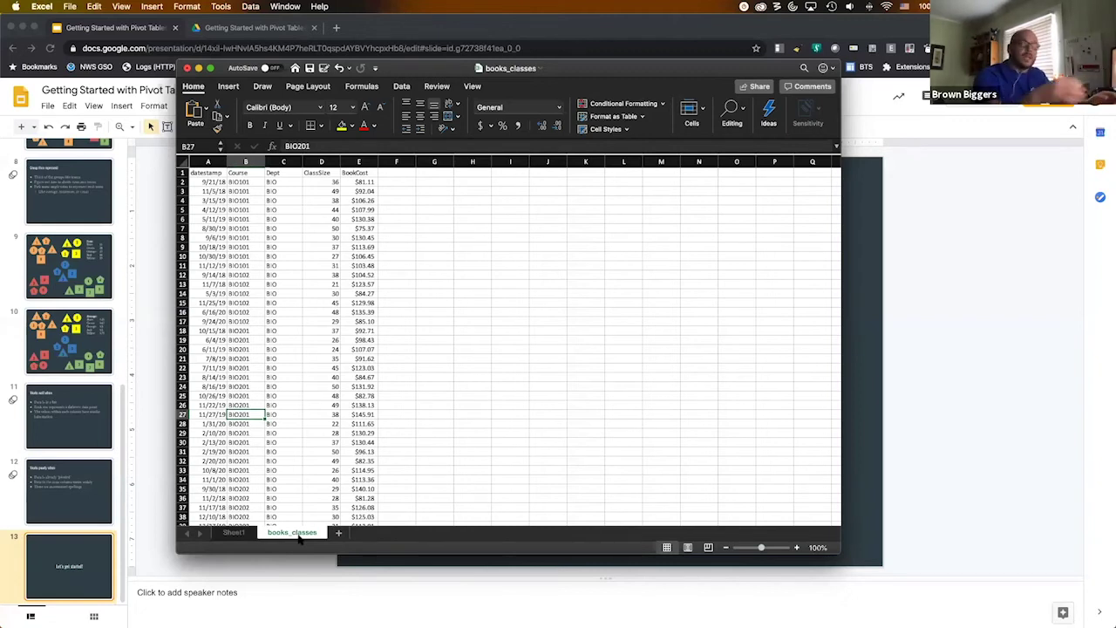
click(400, 174)
text(CourseCost)
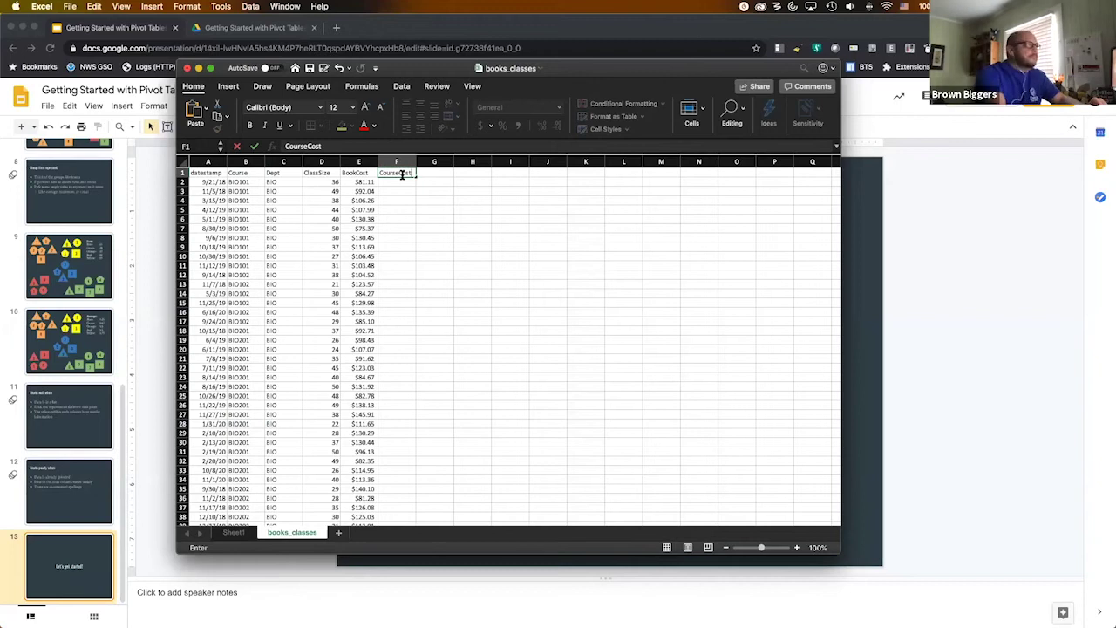
key(Return)
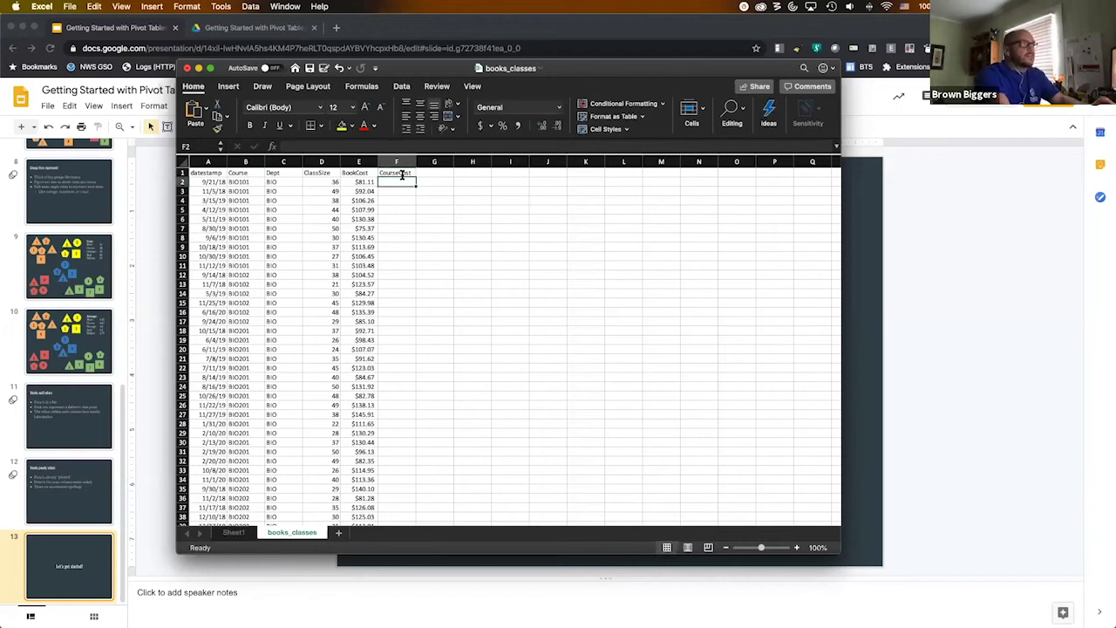
Enter the formula =D2*E2 in F2 to multiply class size by book cost, and fill it down the CourseCost column.
text(=)
click(335, 183)
text(*)
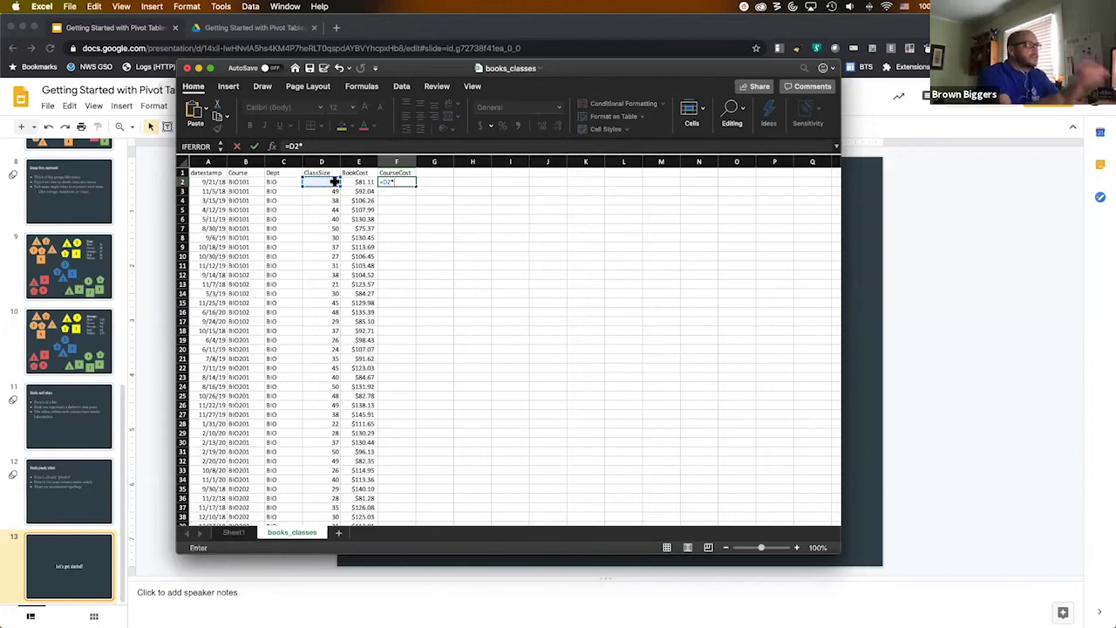
click(355, 181)
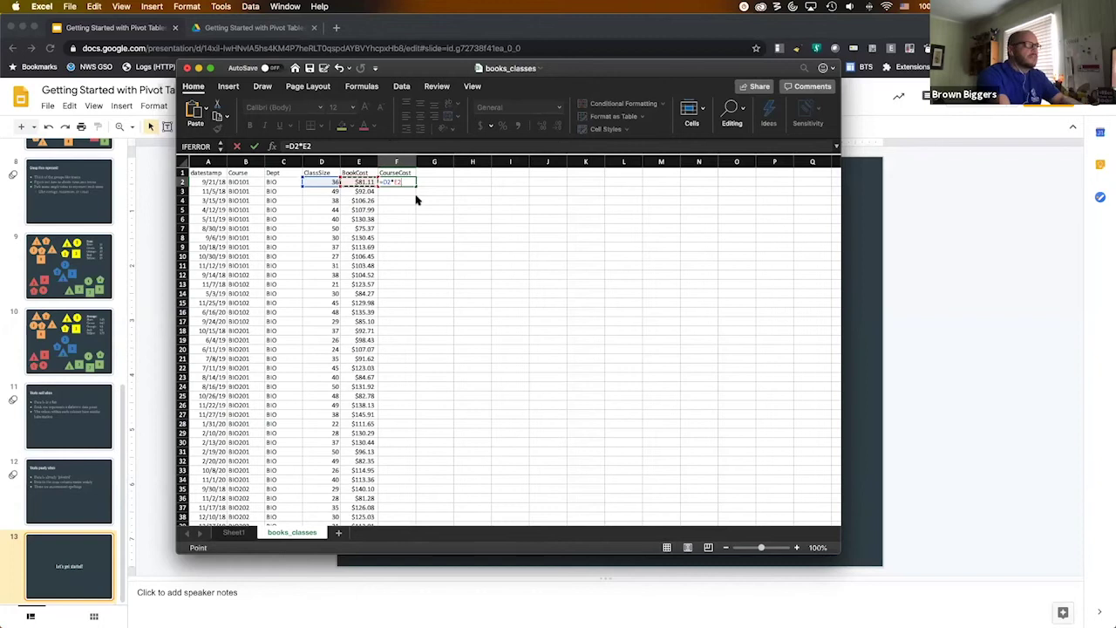
key(Return)
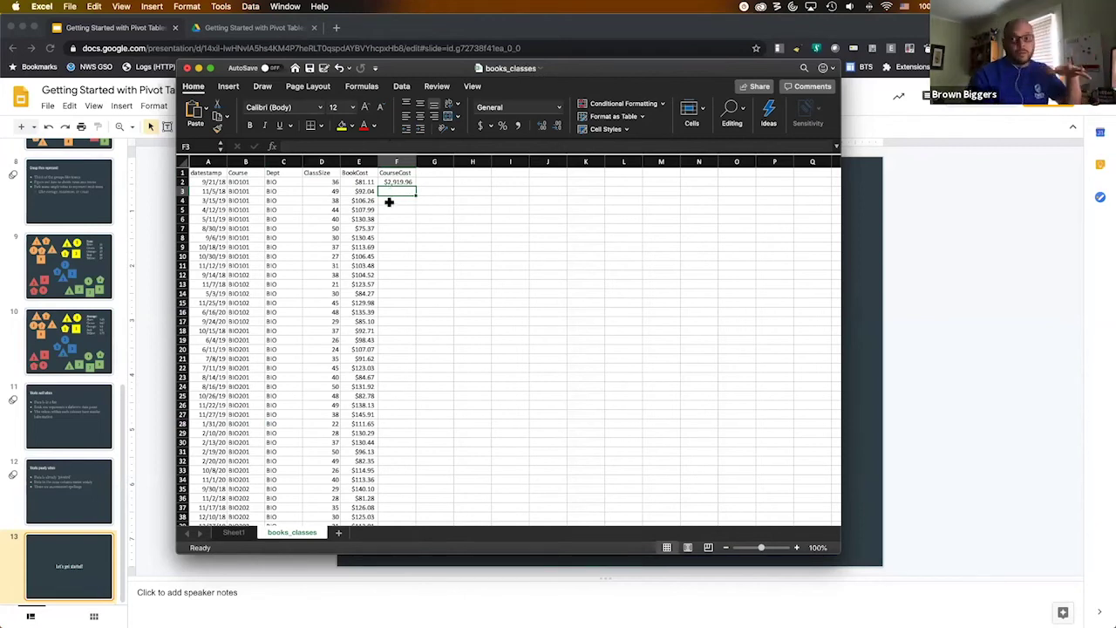
click(399, 183)
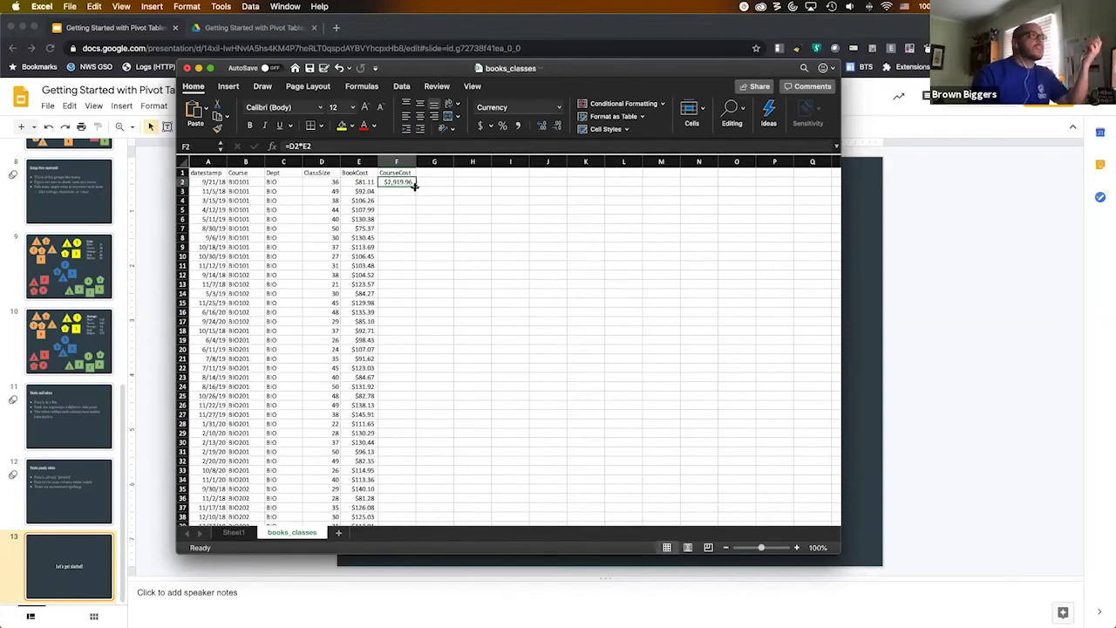
double_click(414, 184)
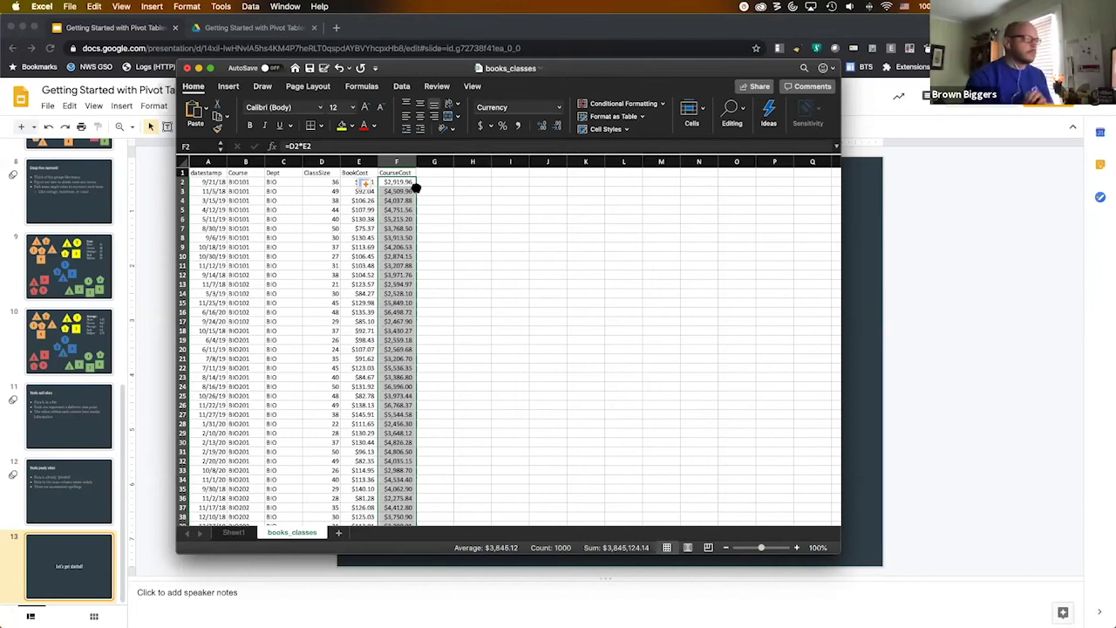
Change the data source of the PivotTable on Sheet1 to columns A through F of books_classes (books_classes!$A:$F).
click(237, 537)
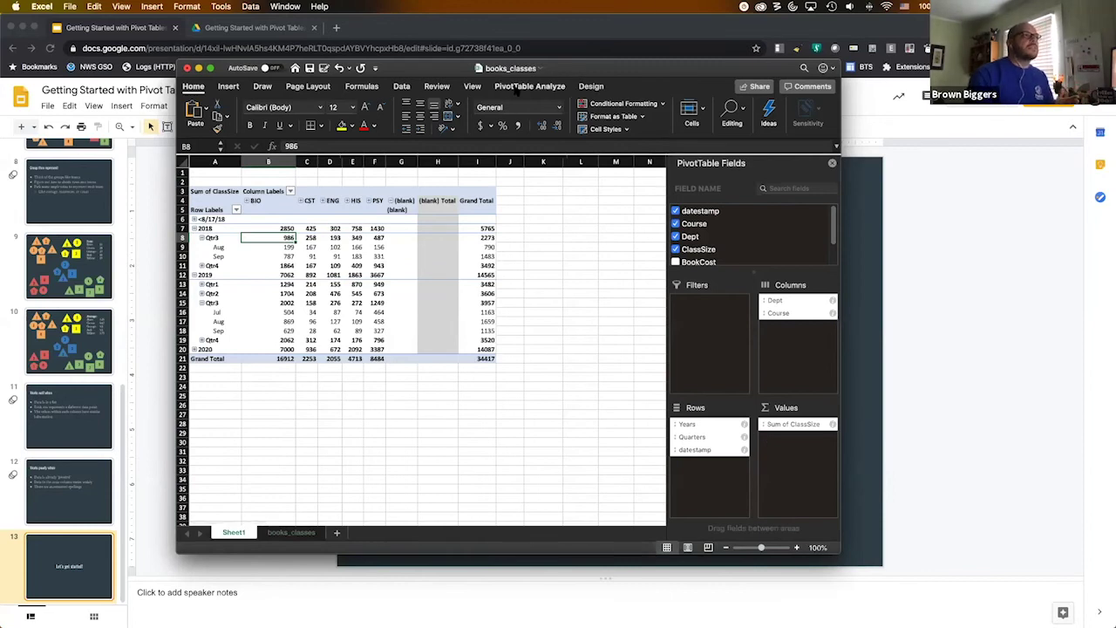
click(518, 91)
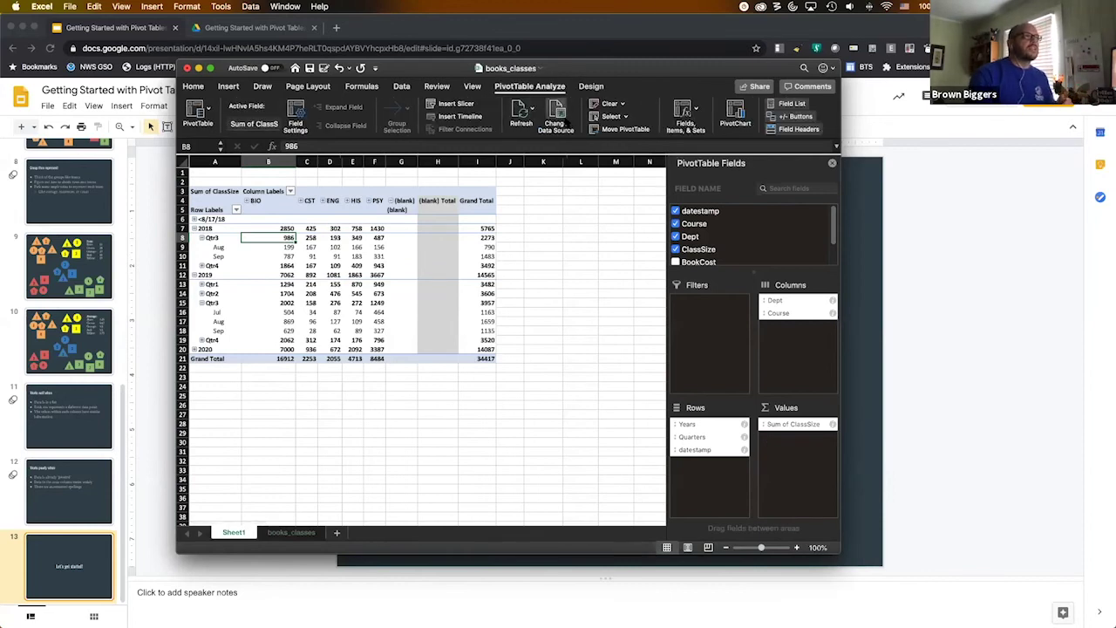
click(555, 122)
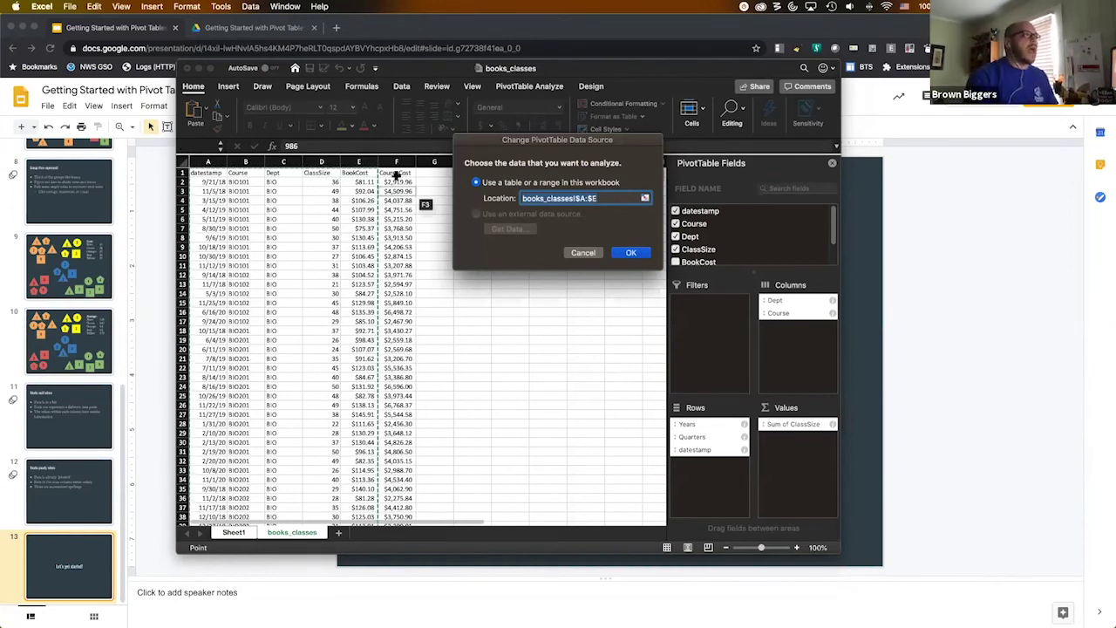
click(607, 200)
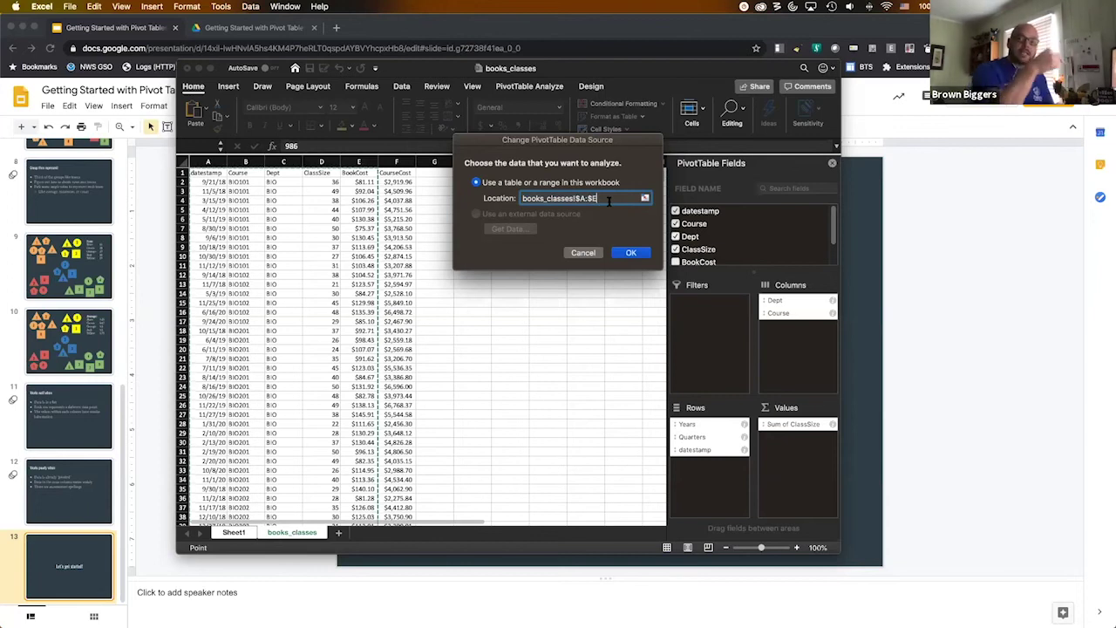
key(BackSpace)
text(F)
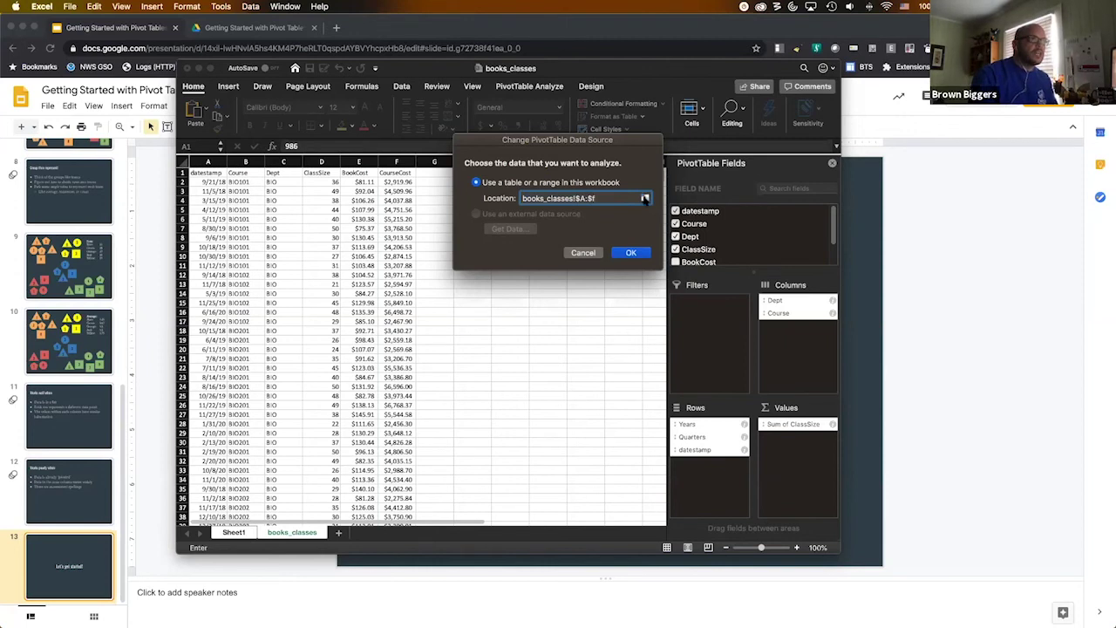
click(645, 199)
drag(203, 161, 397, 161)
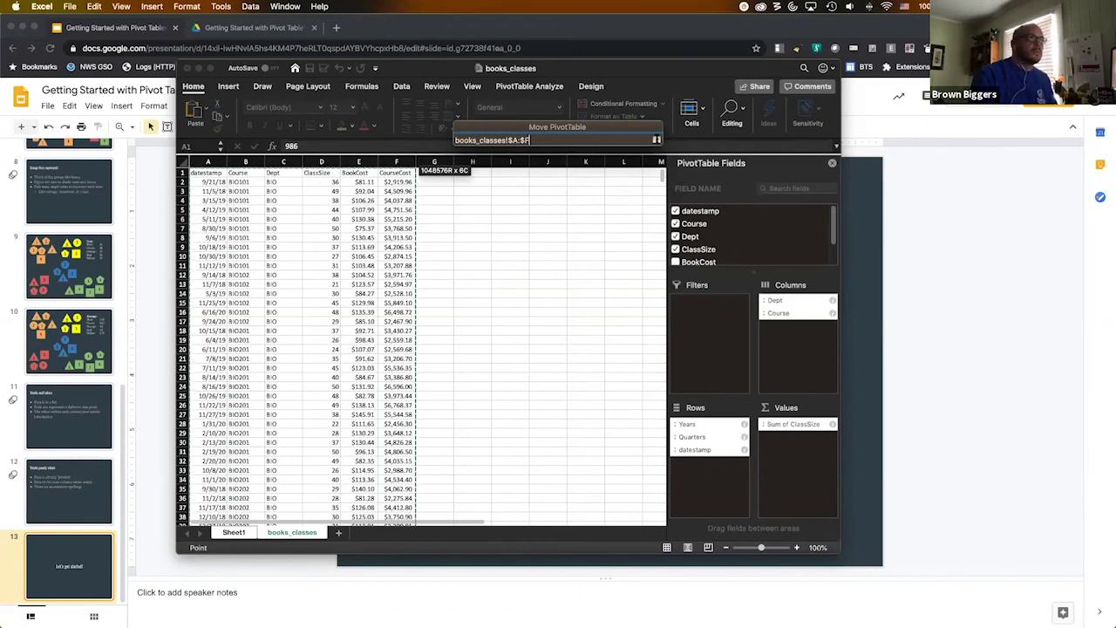
click(656, 138)
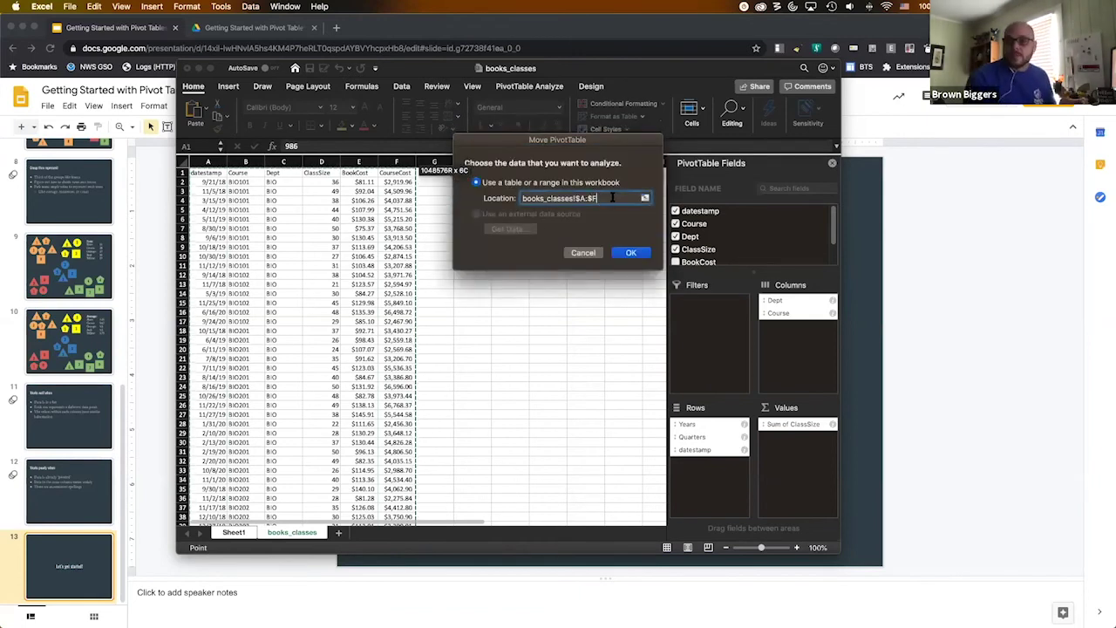
click(628, 253)
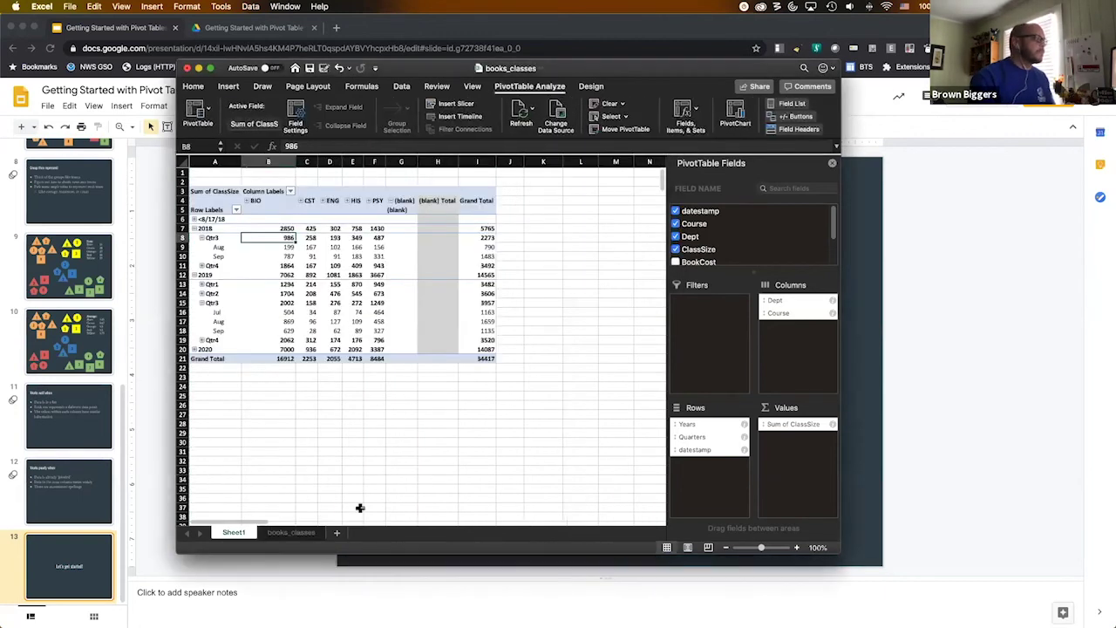
Refresh the PivotTable and replace ClassSize with CourseCost in its values.
click(520, 113)
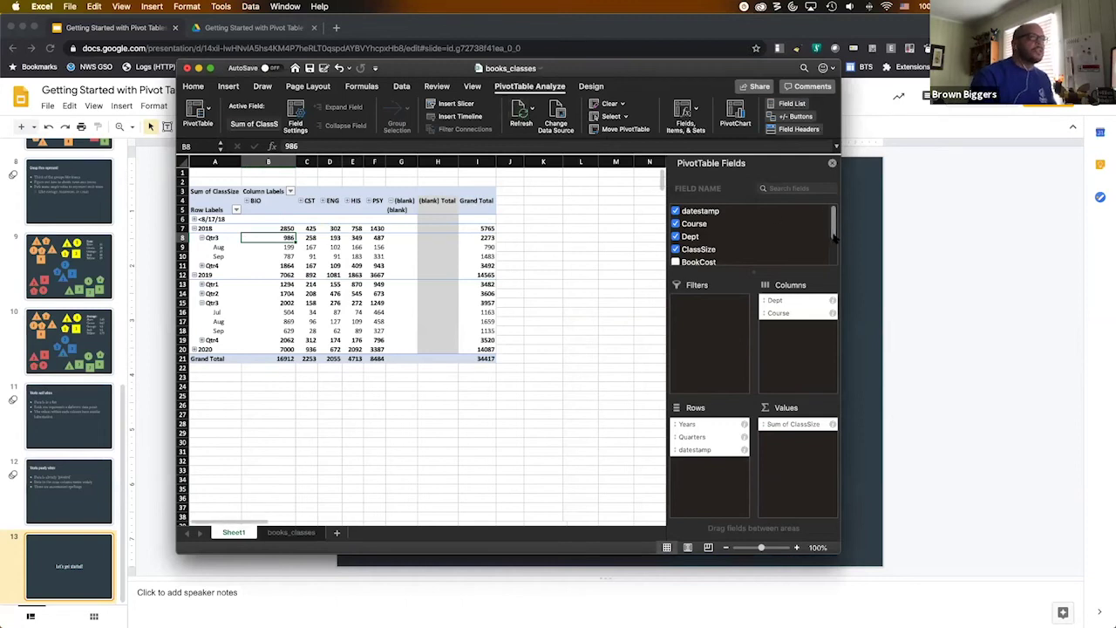
scroll(833, 249, down, 2)
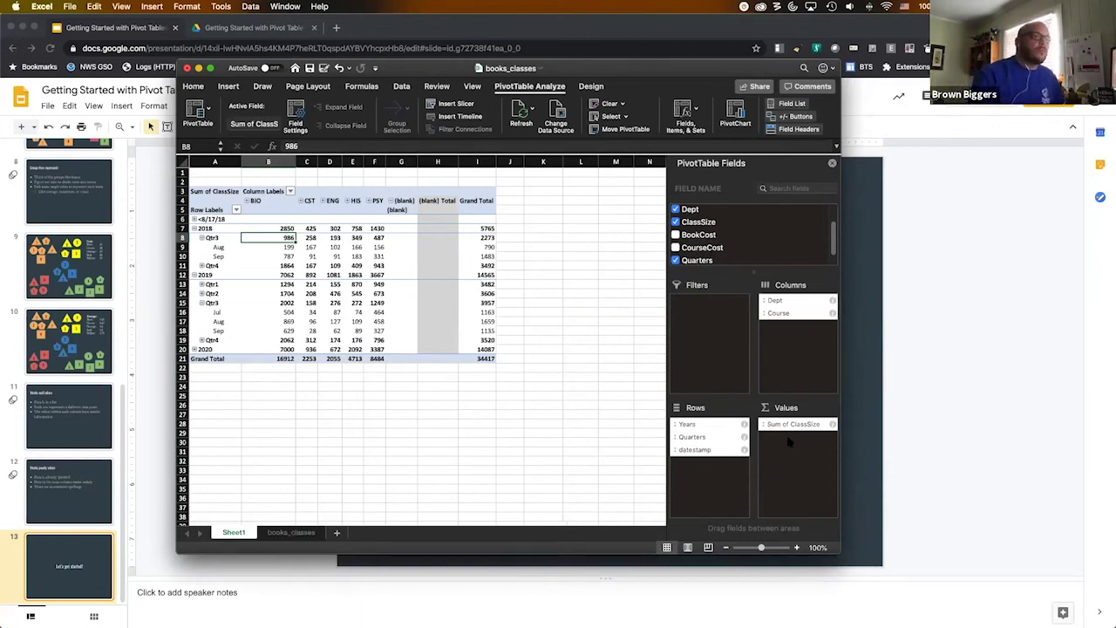
drag(794, 427, 801, 462)
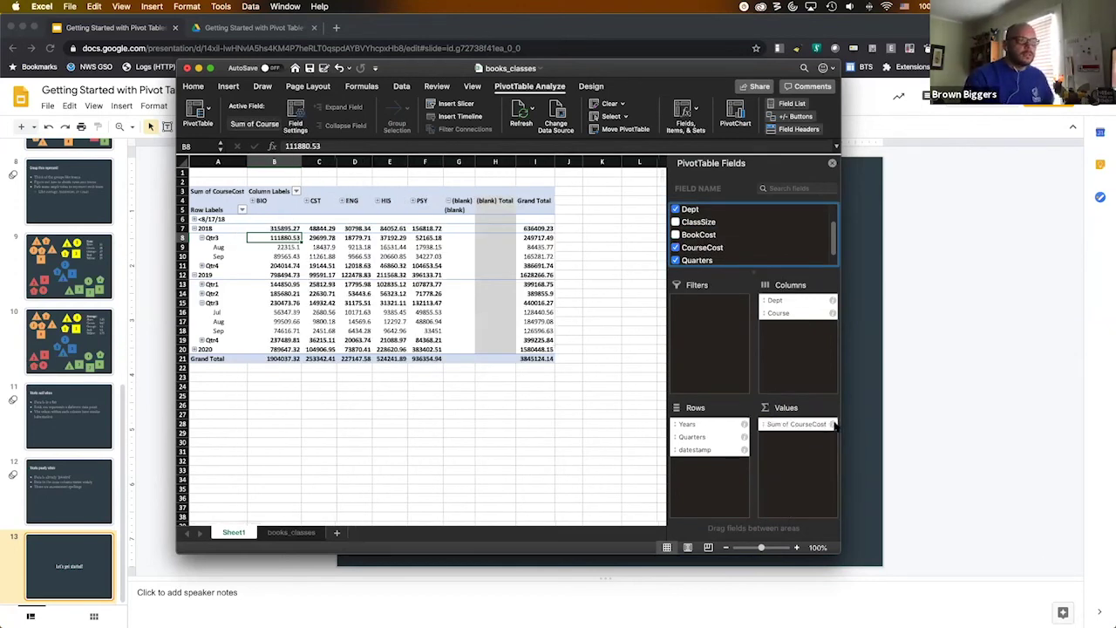
Format the Sum of CourseCost value field as Currency with the $ symbol and two decimal places.
click(835, 424)
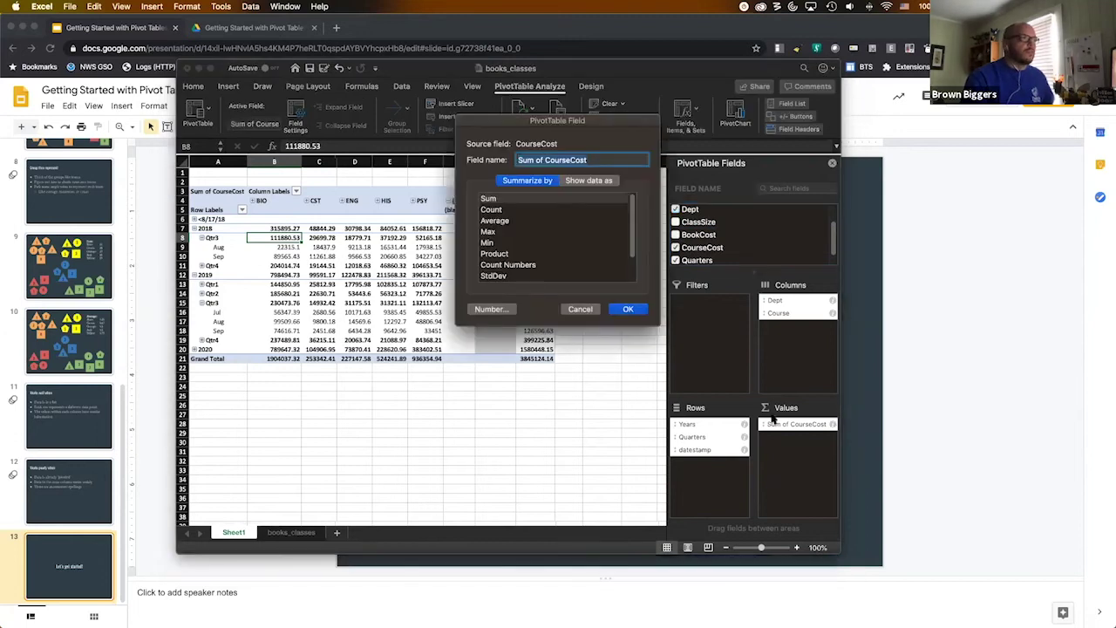
click(489, 311)
click(421, 160)
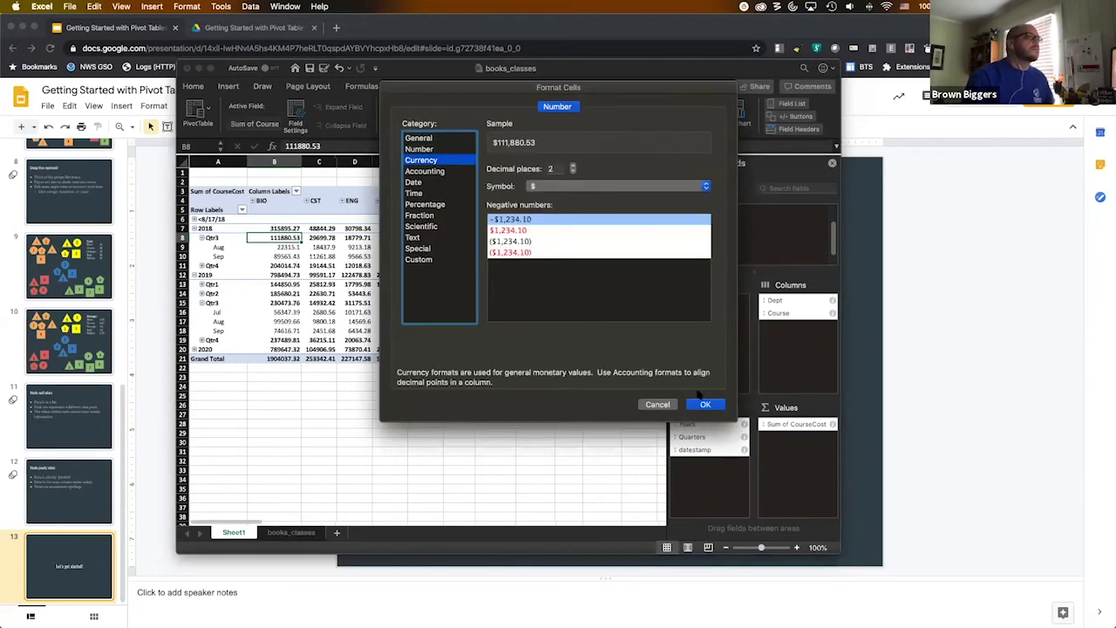
click(705, 405)
click(626, 309)
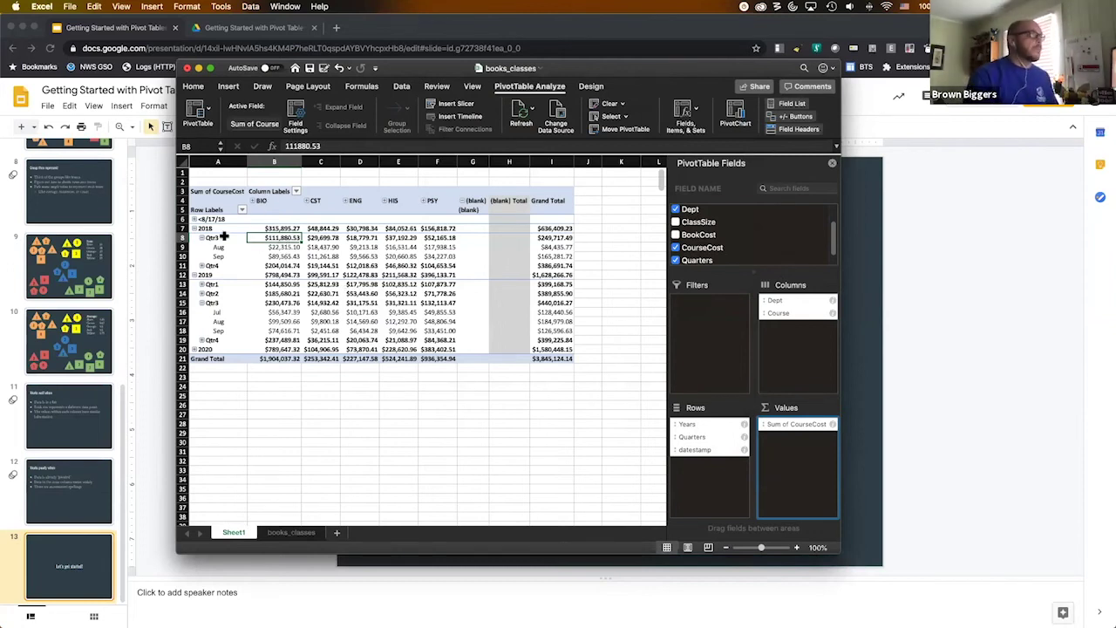
Expand BIO into its individual courses in the PivotTable and select the 2018 course cost for BIO101.
click(305, 531)
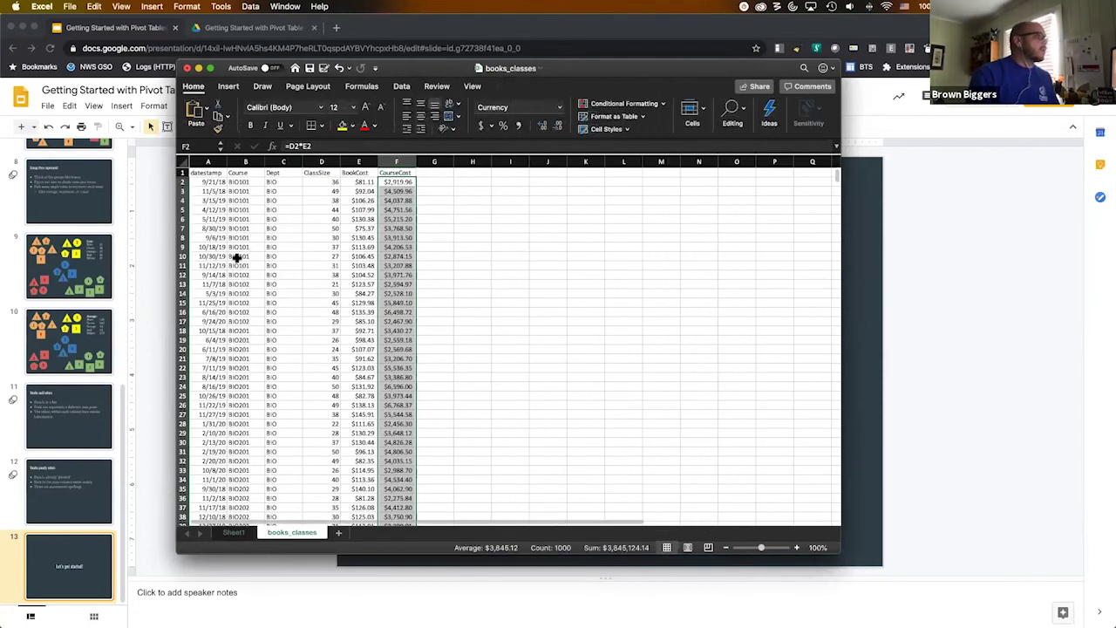
click(235, 533)
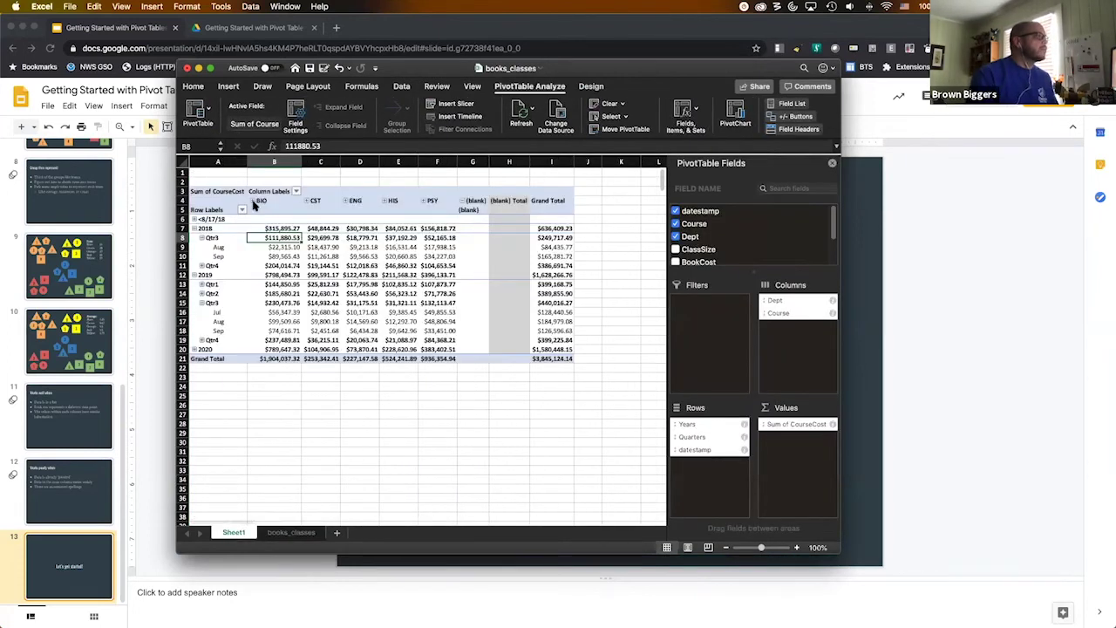
click(258, 201)
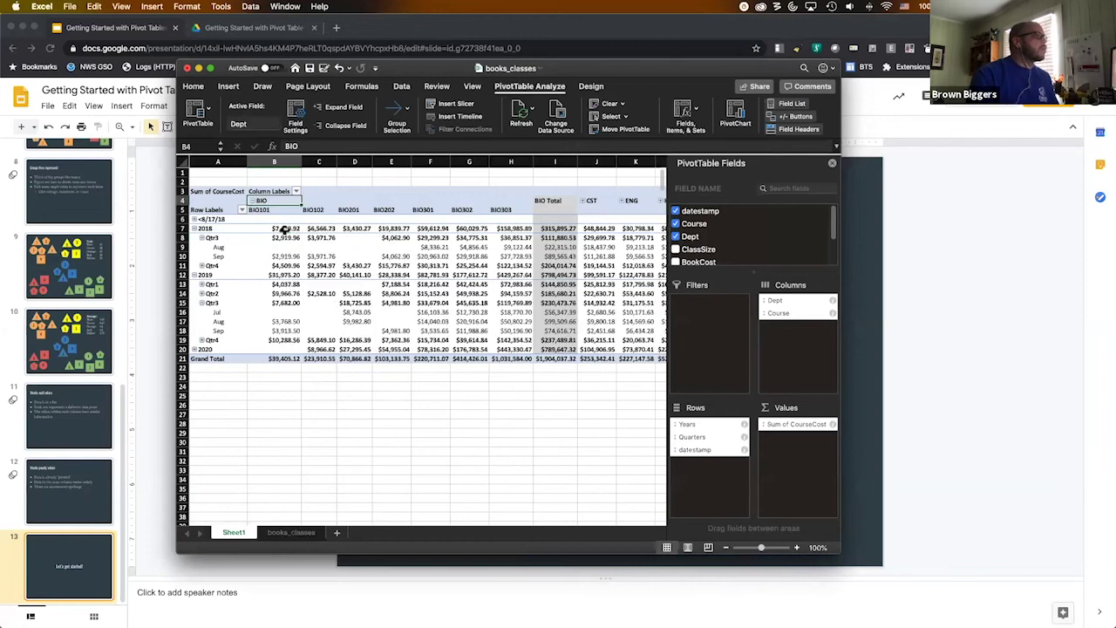
key(Down)
key(Down)
key(Down)
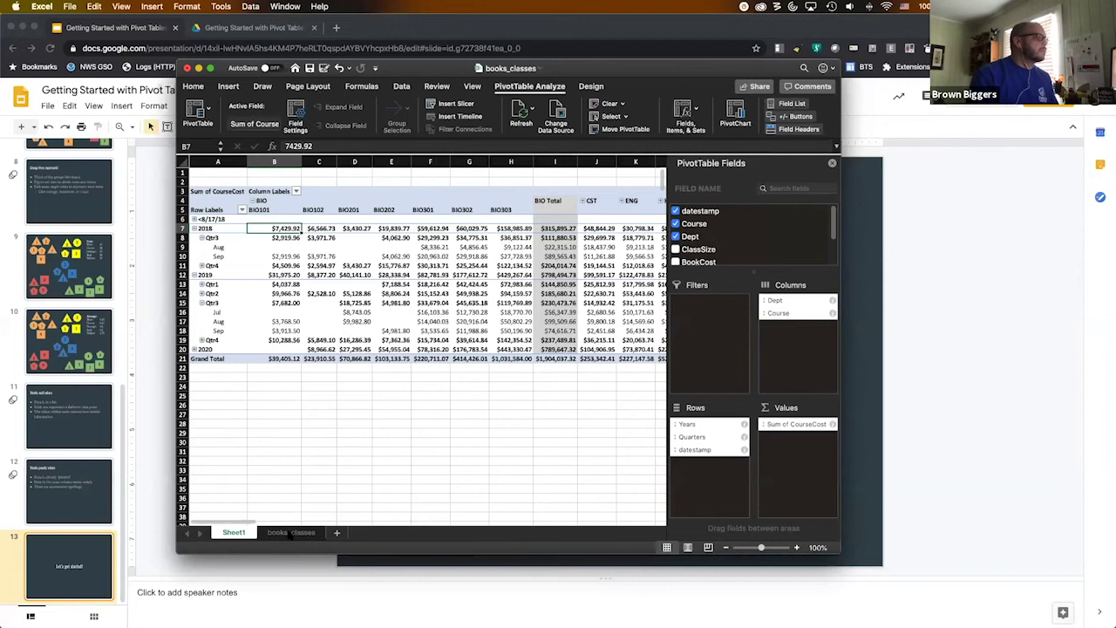
Check the 2018 BIO101 cost against the sum of F2:F3 on books_classes, and return to Sheet1.
key(ctrl+Page_Down)
click(434, 201)
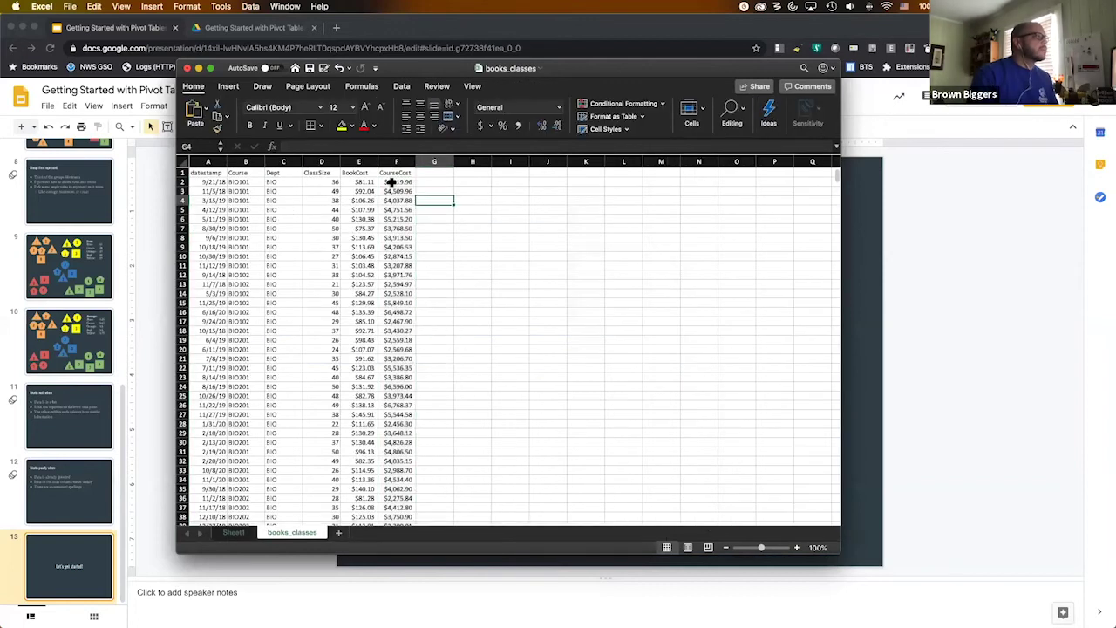
drag(394, 181, 394, 191)
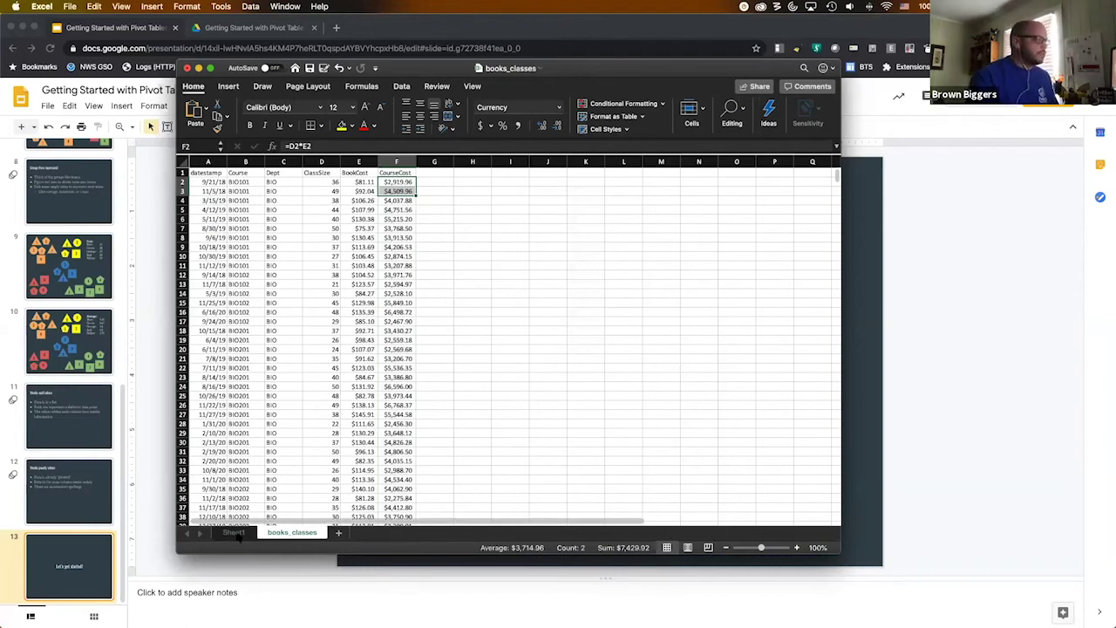
click(235, 533)
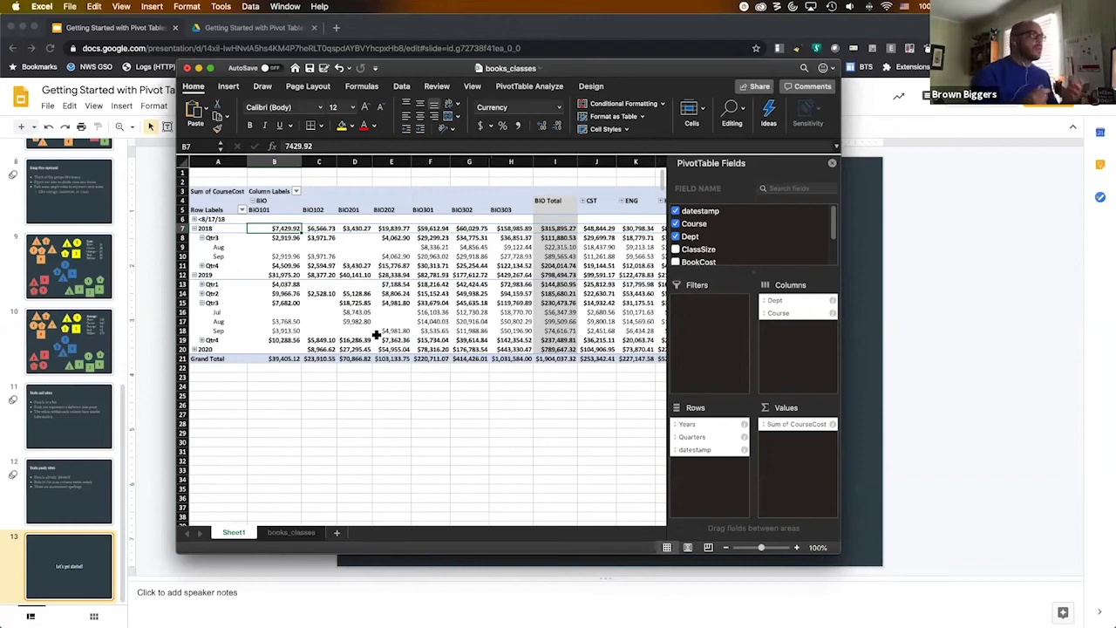
click(297, 192)
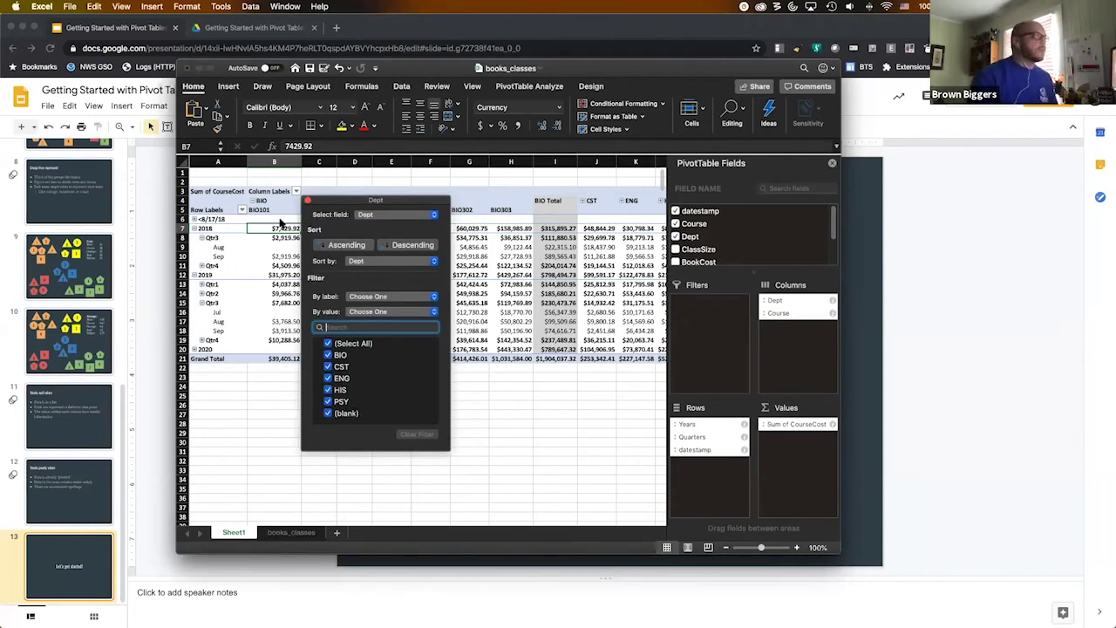
click(307, 200)
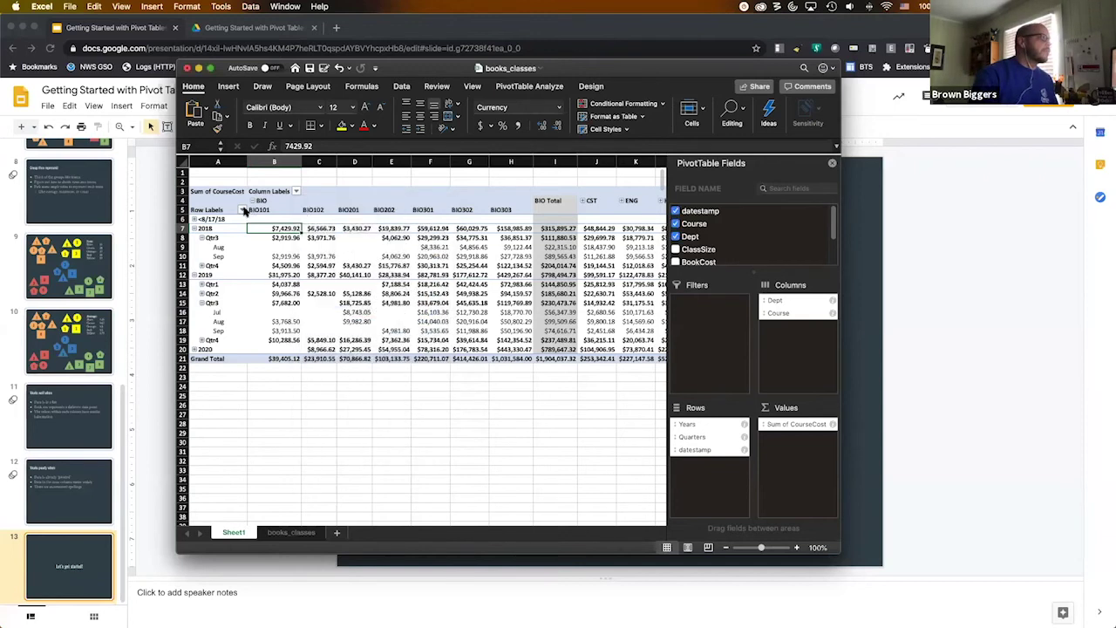
click(243, 210)
click(249, 219)
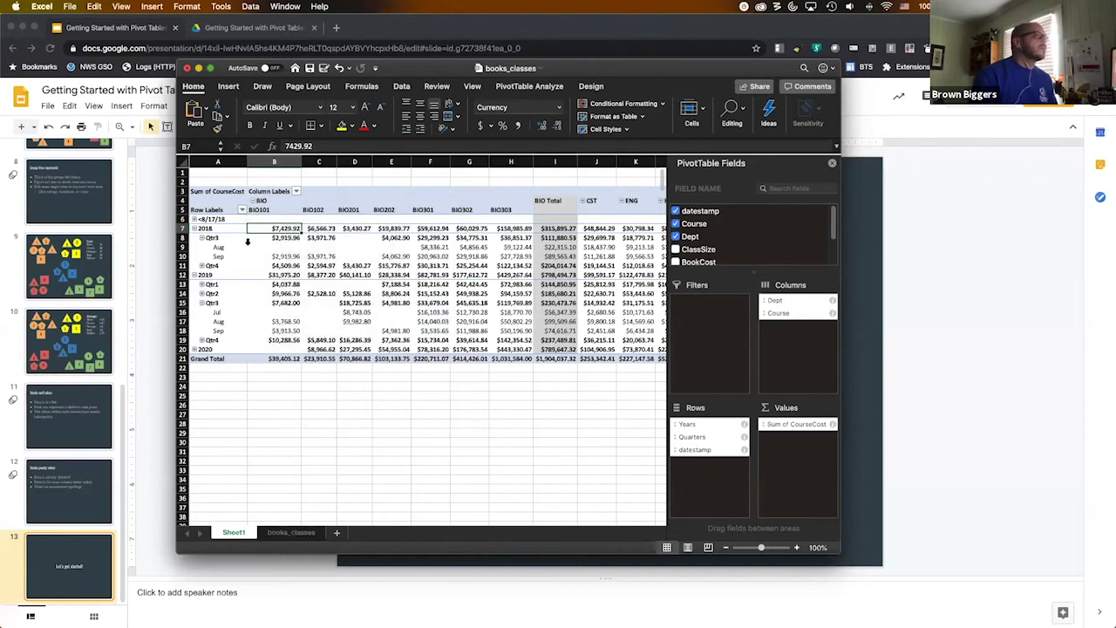
click(359, 238)
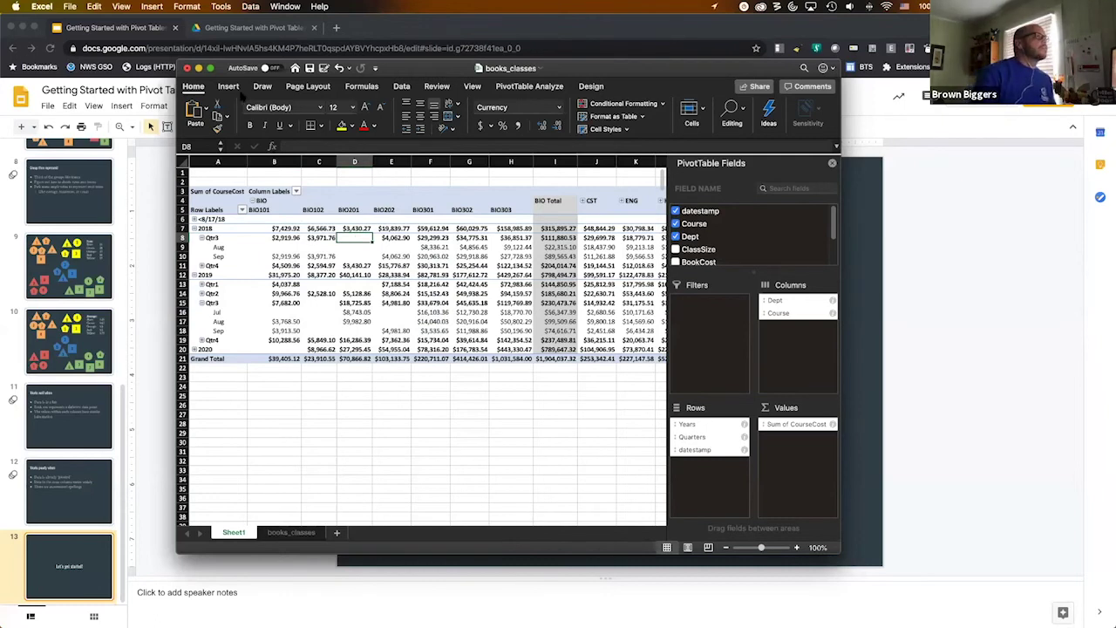
Insert a slicer for Dept and place it below the PivotTable.
click(534, 87)
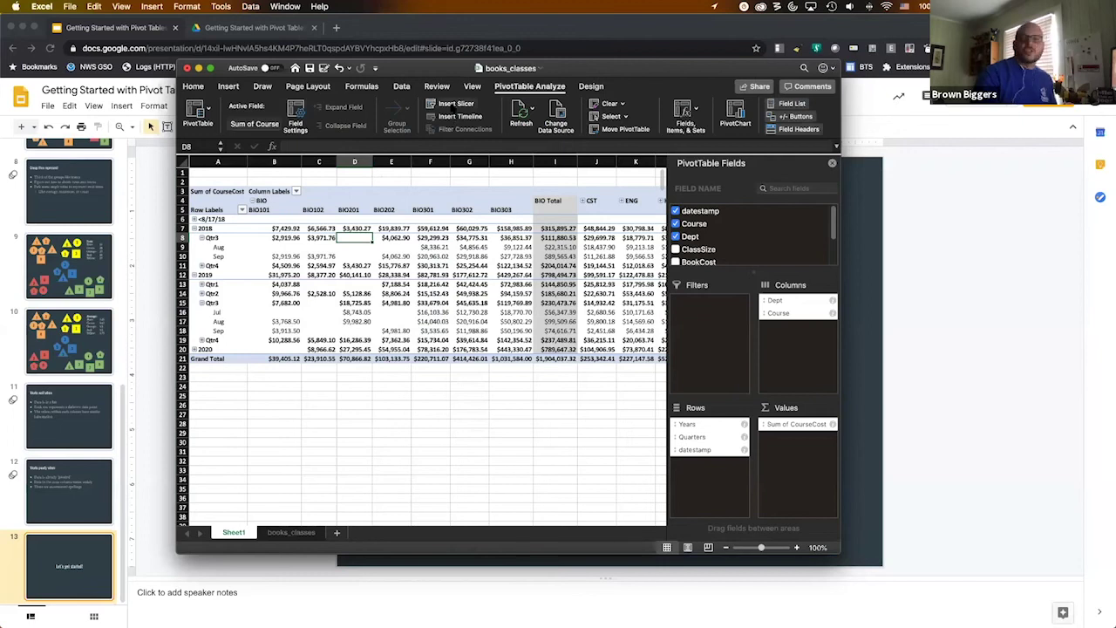
click(455, 103)
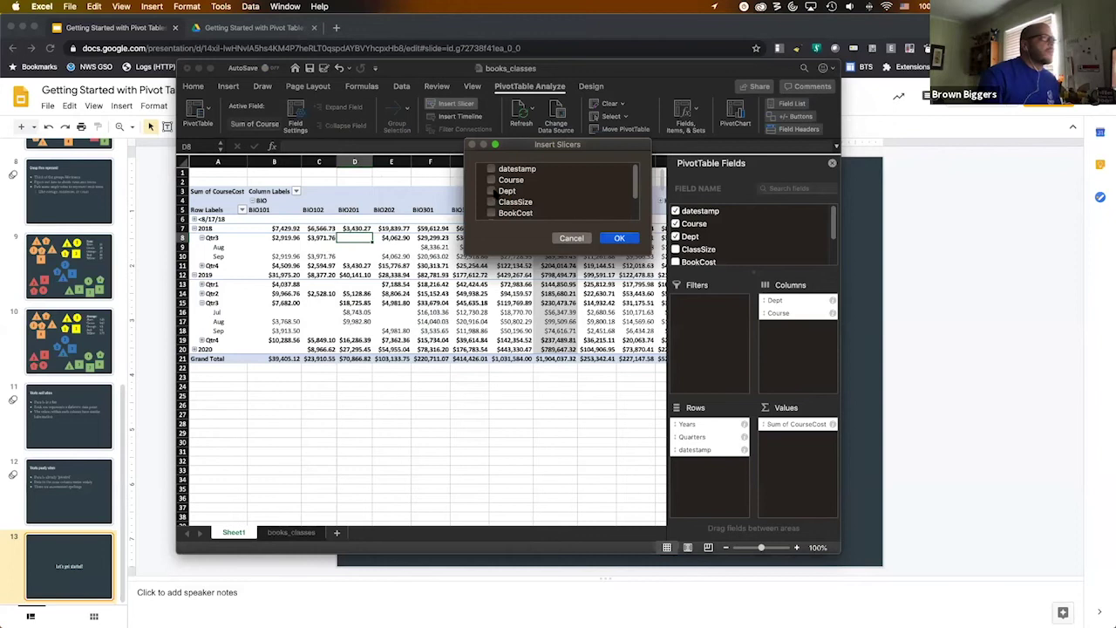
click(490, 190)
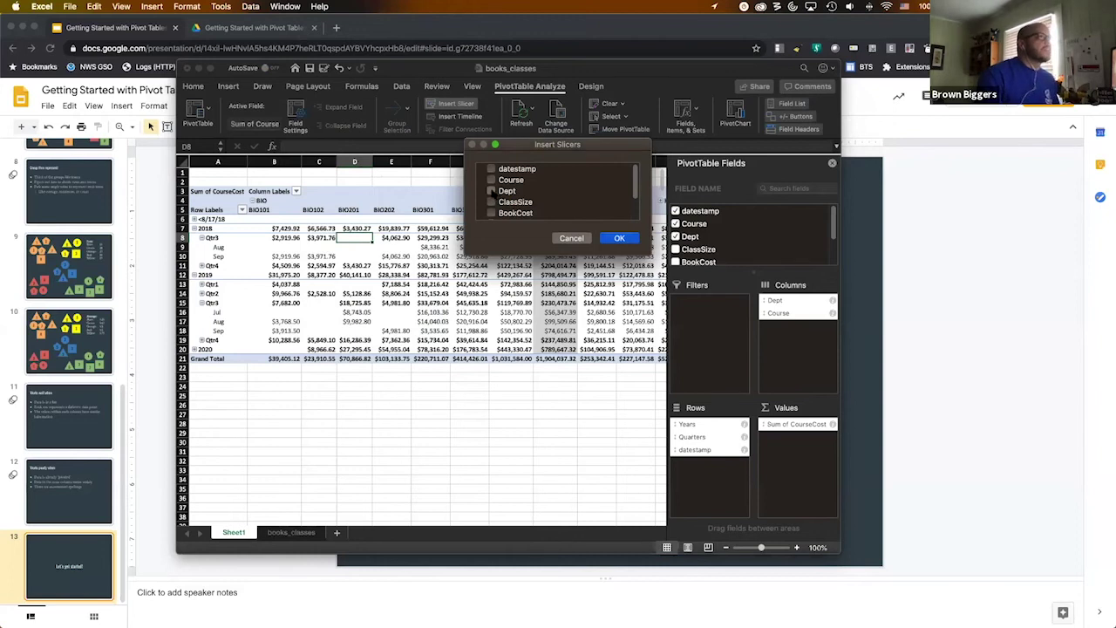
click(619, 238)
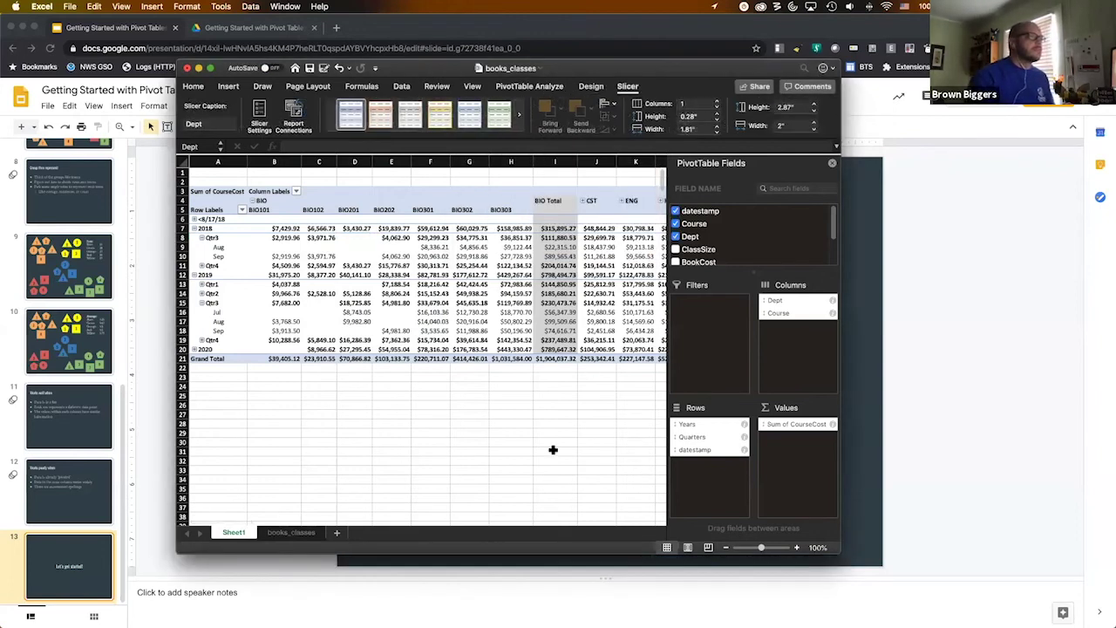
drag(416, 300, 346, 388)
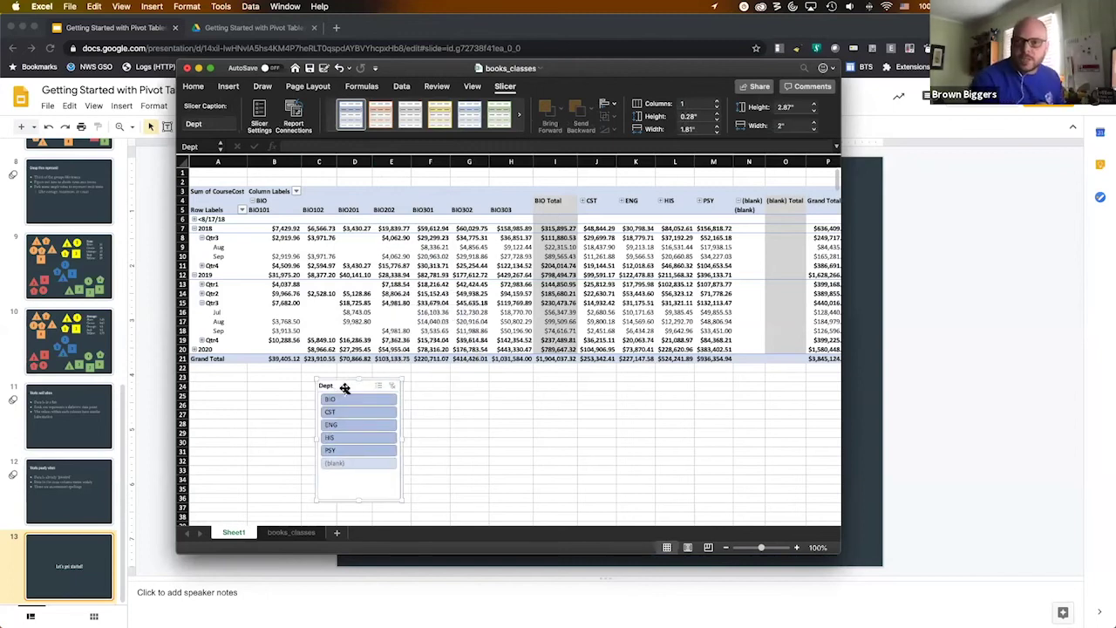
Filter the PivotTable with the Dept slicer by BIO, ENG and HIS in turn, expanding and collapsing the ENG courses while ENG is selected.
click(356, 400)
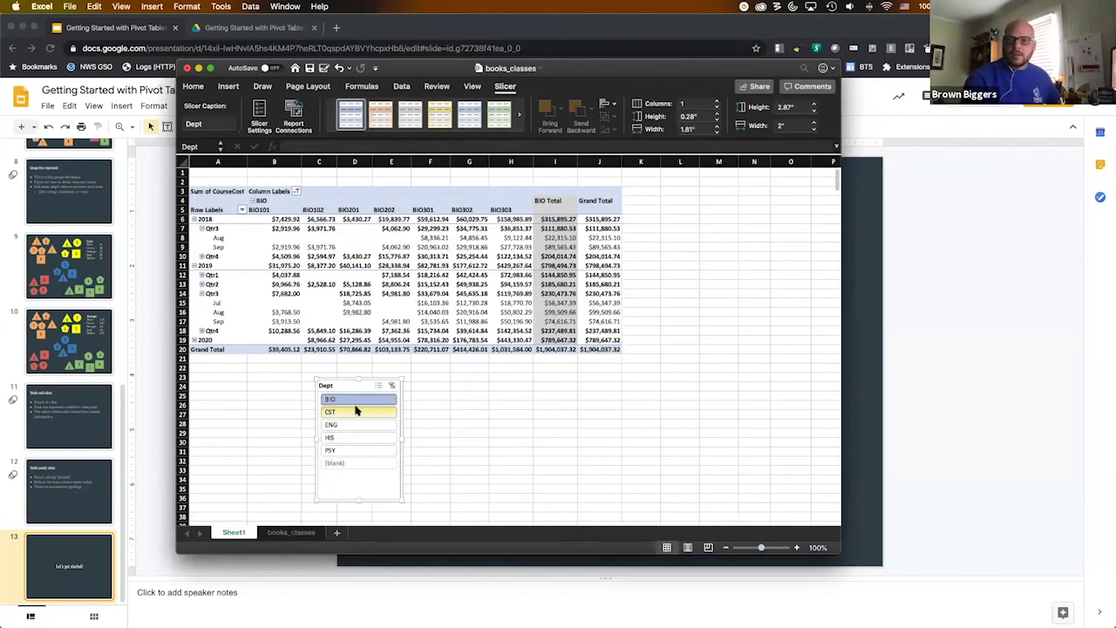
click(342, 424)
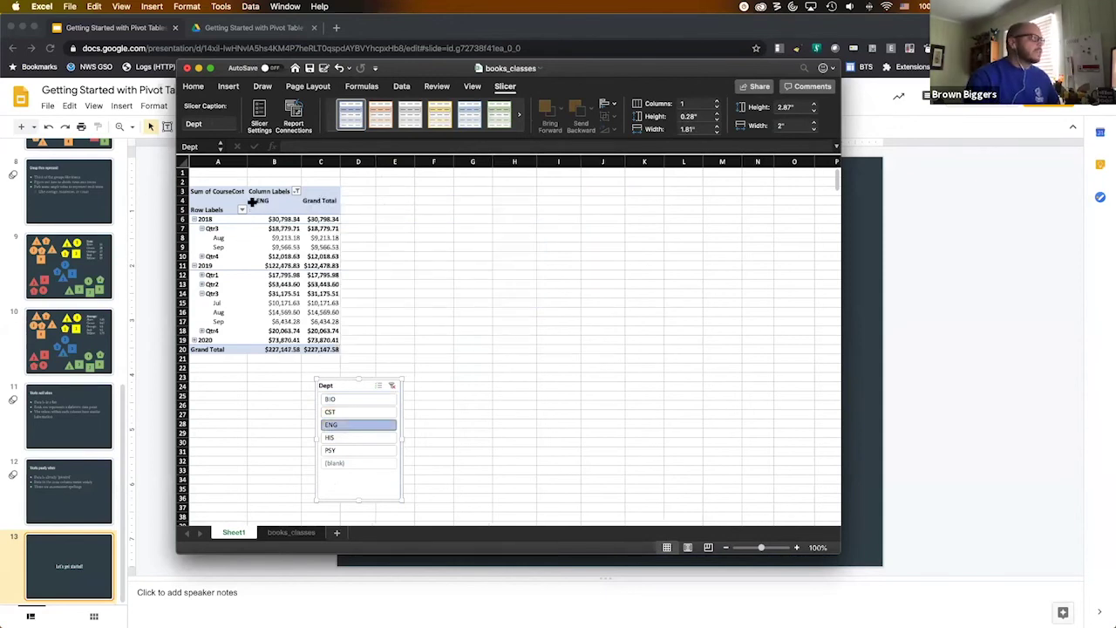
double_click(253, 202)
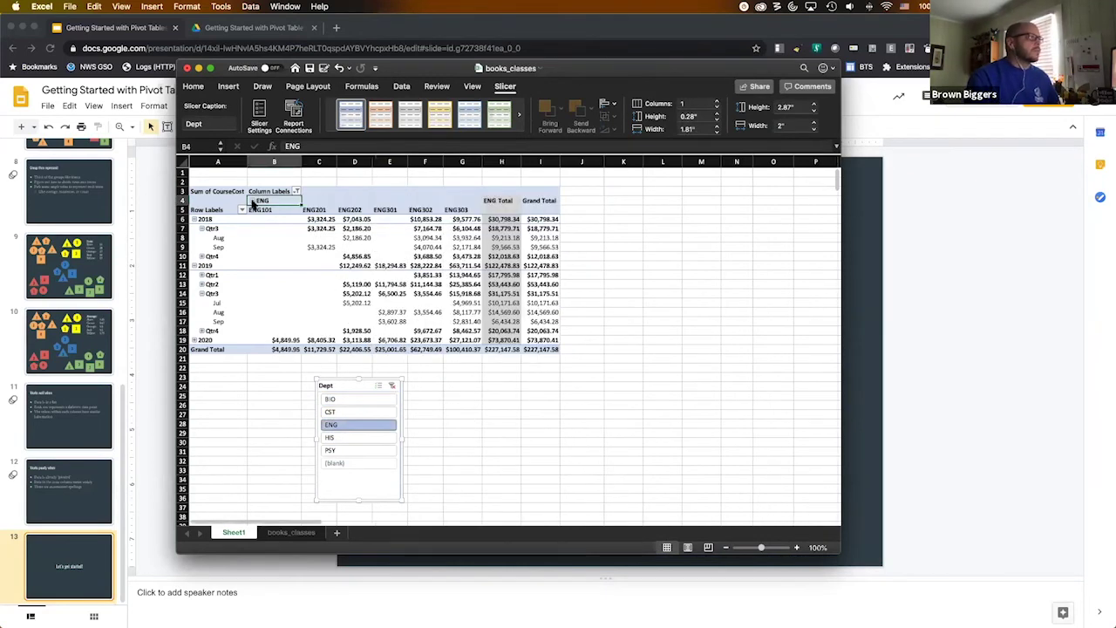
double_click(254, 202)
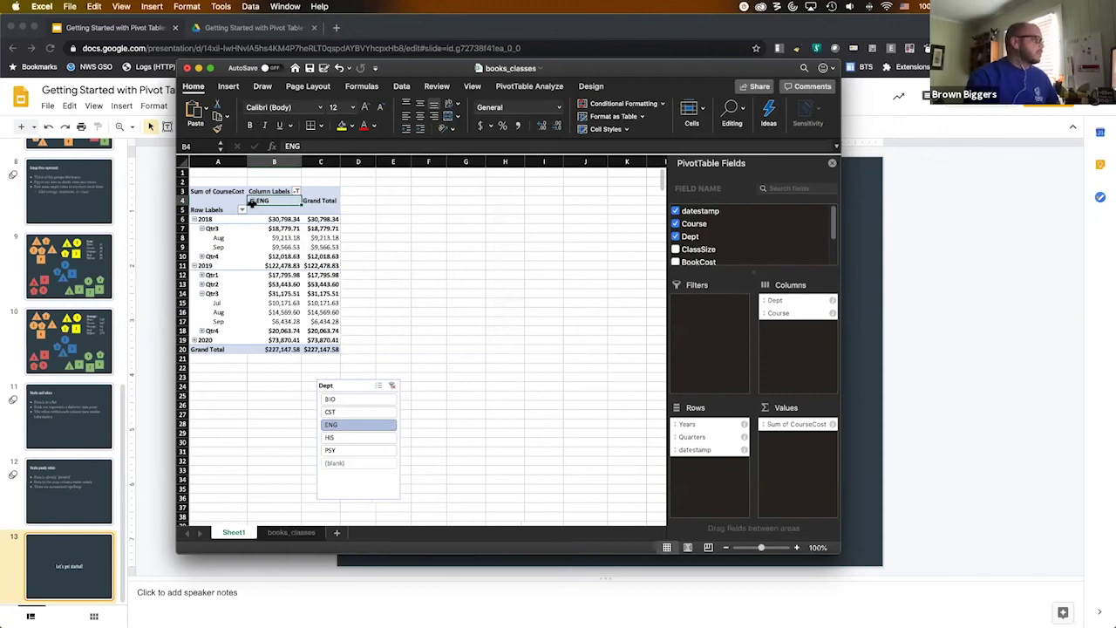
click(371, 438)
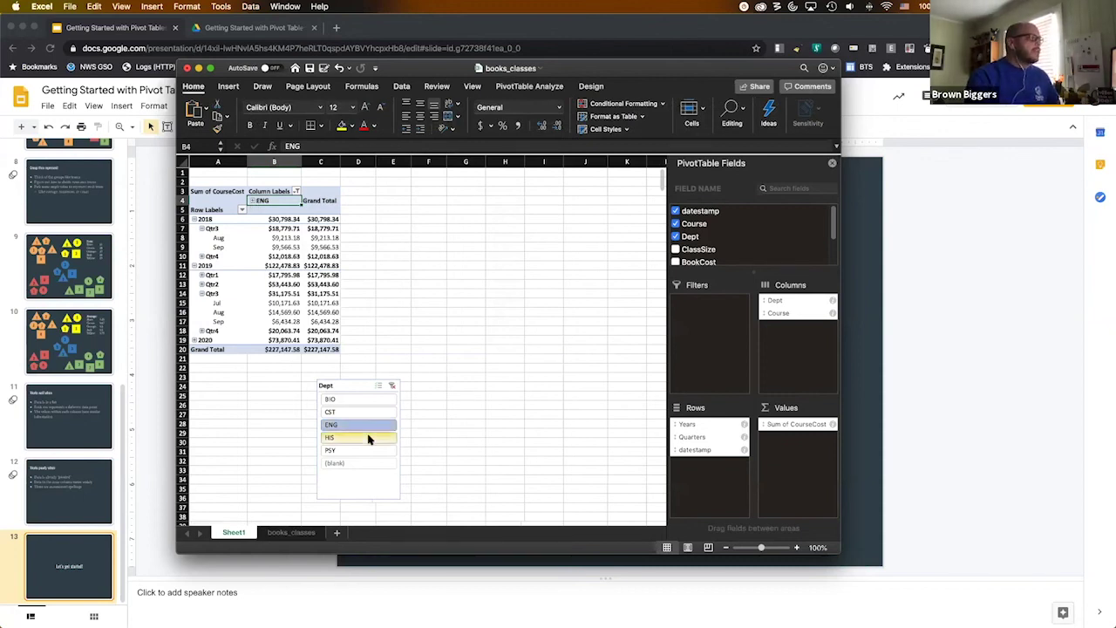
Switch the Dept slicer filter to BIO and then to HIS.
click(362, 398)
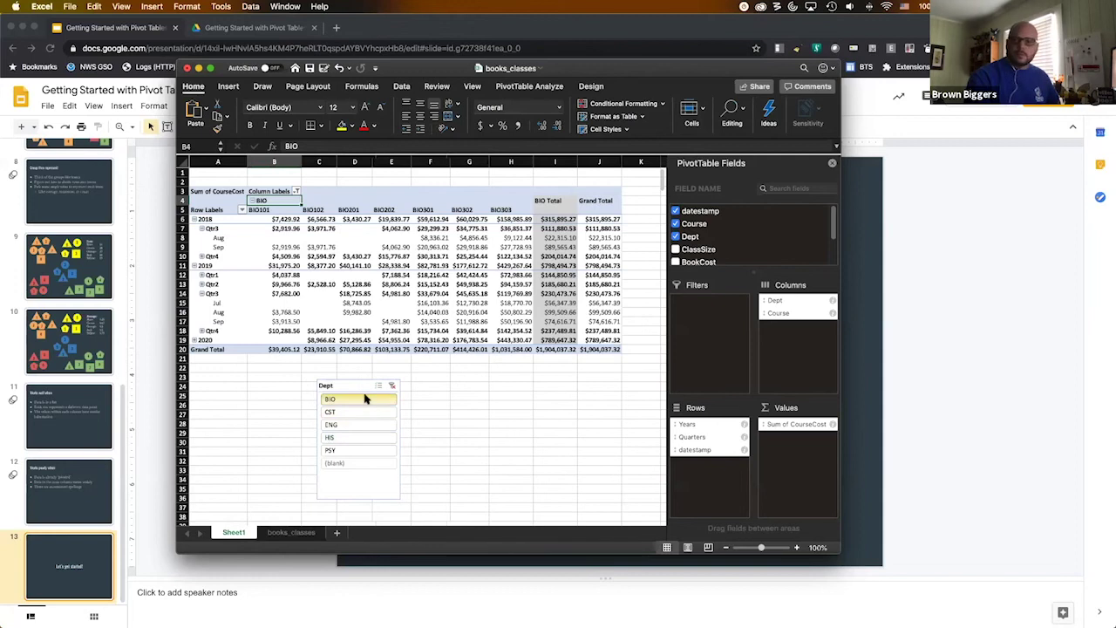
click(365, 437)
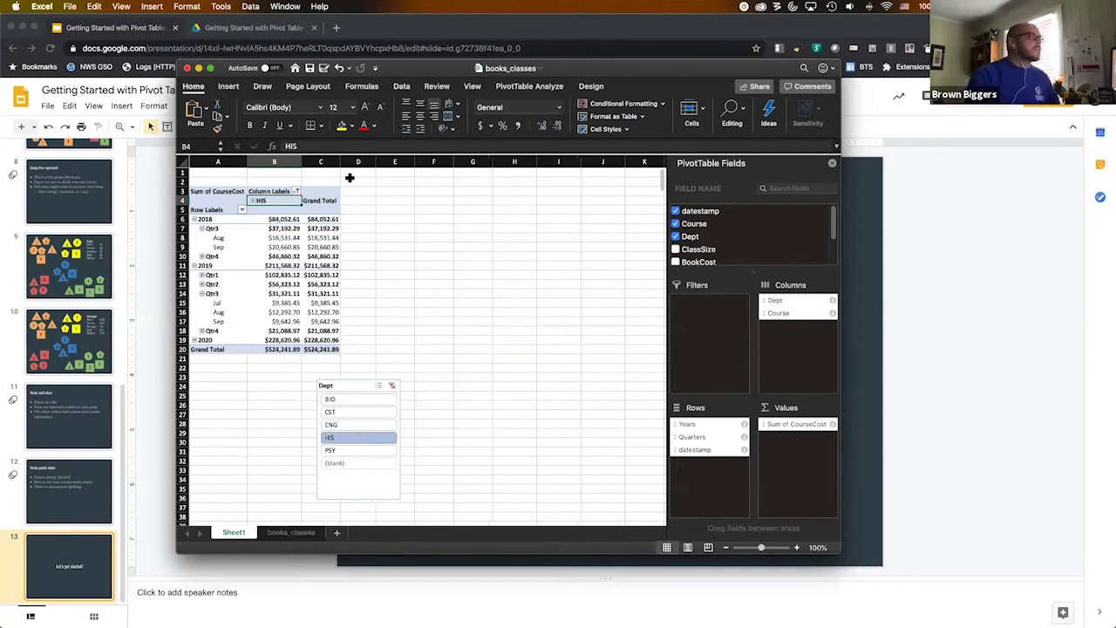
Insert a timeline for the datestamp field and place it beside the PivotTable, clear of the Dept slicer.
click(518, 87)
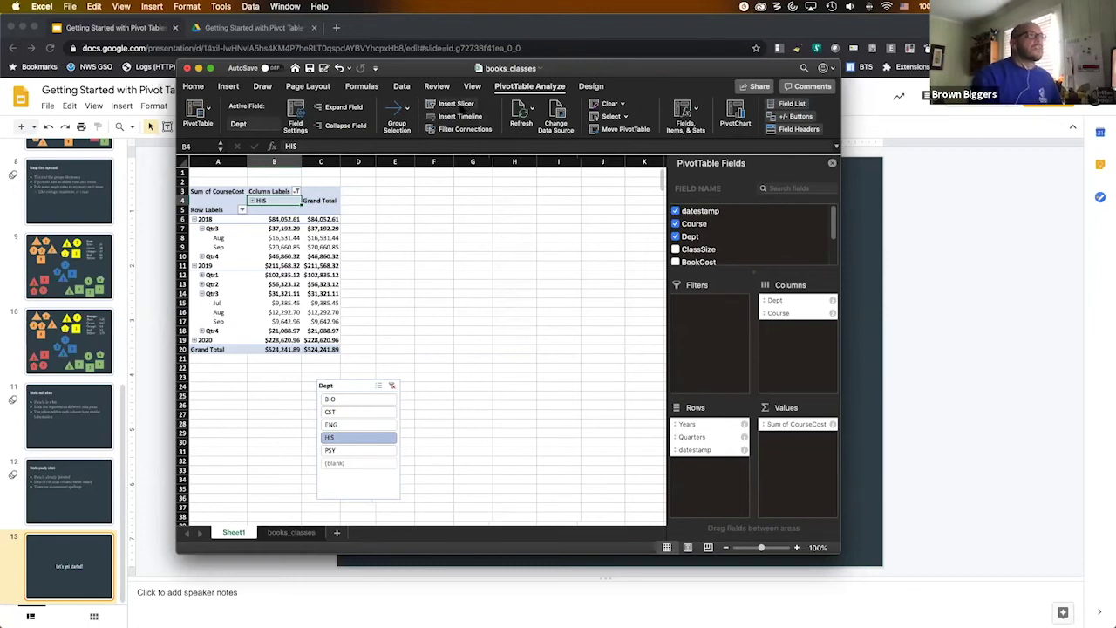
click(458, 117)
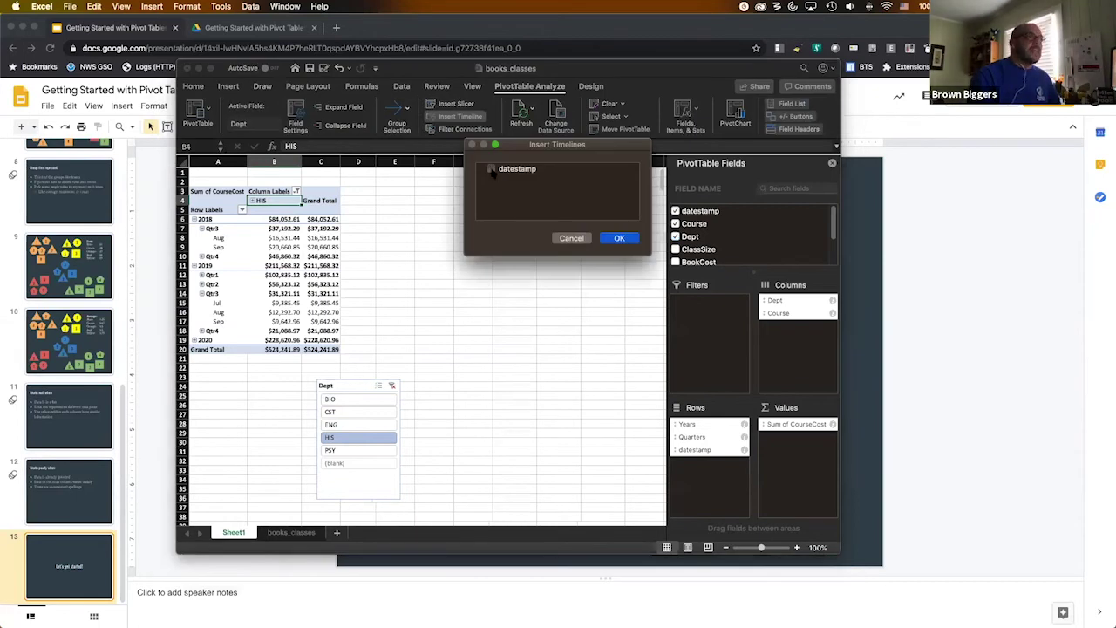
click(619, 238)
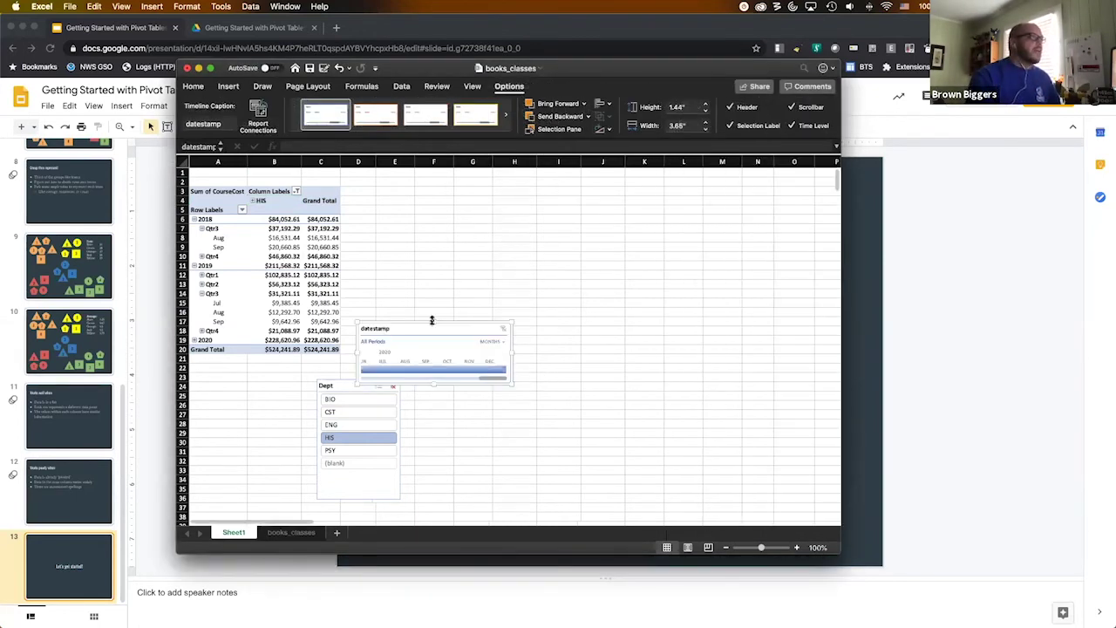
drag(429, 324, 452, 277)
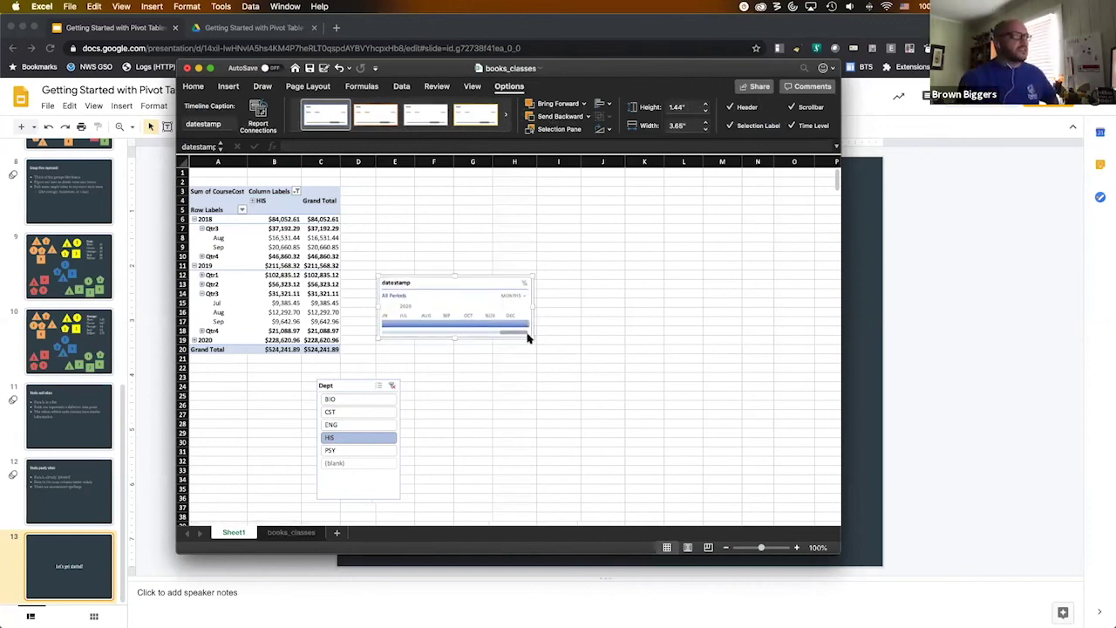
Filter the PivotTable with the datestamp timeline by July, September and October 2020 in turn.
click(410, 323)
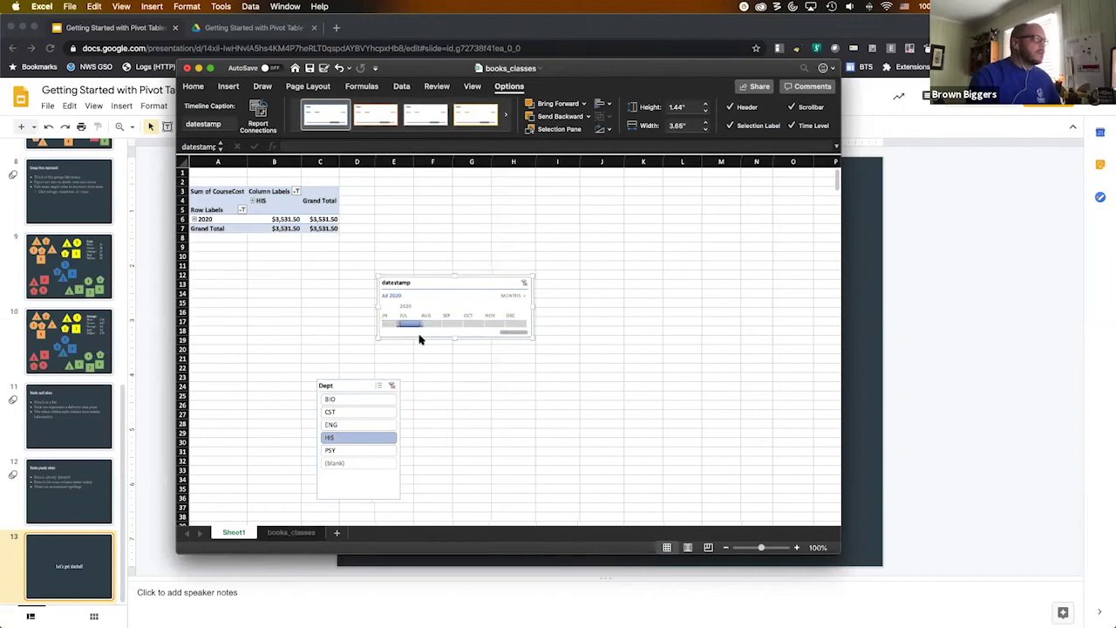
click(450, 323)
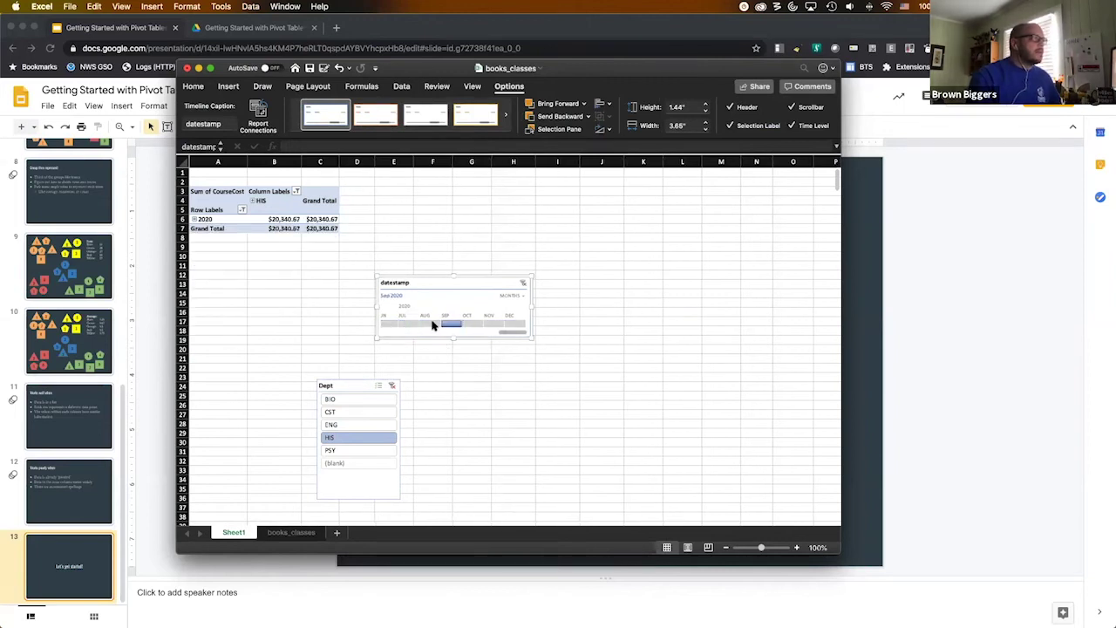
click(471, 324)
Switch the timeline to quarters and filter the PivotTable to CST and HIS from Q1 2019 through Q1 2020.
click(516, 297)
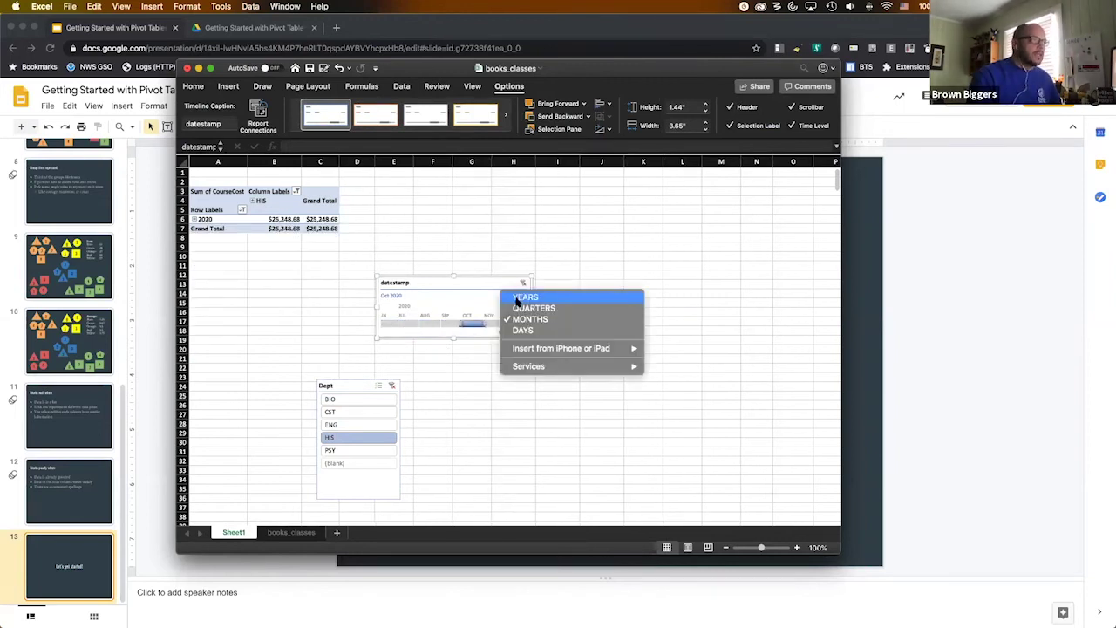
click(517, 307)
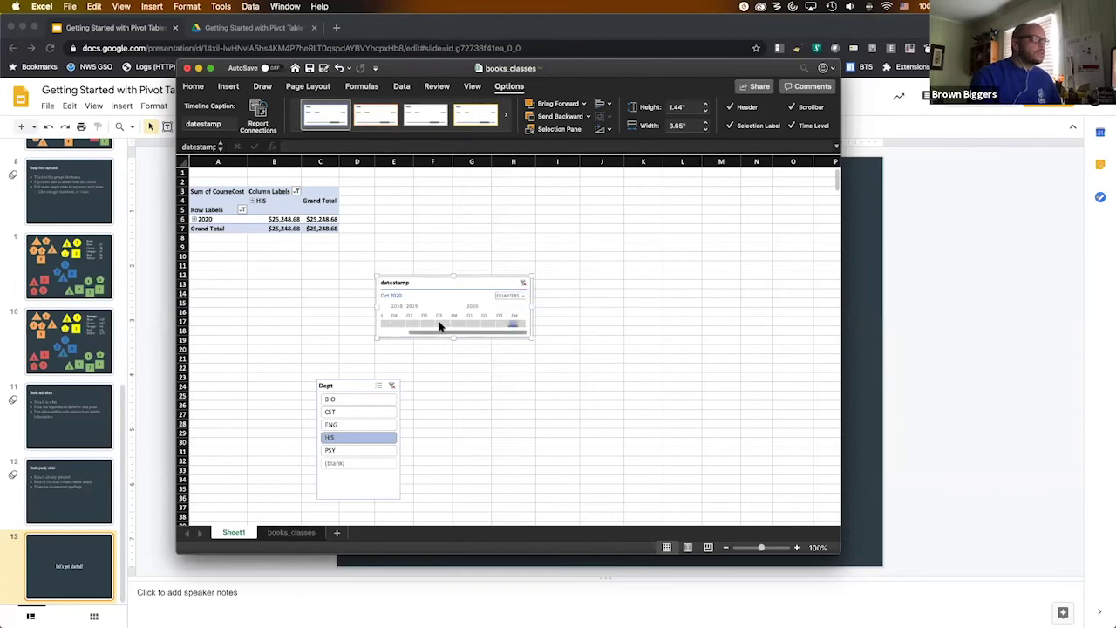
click(351, 411)
drag(415, 324, 448, 324)
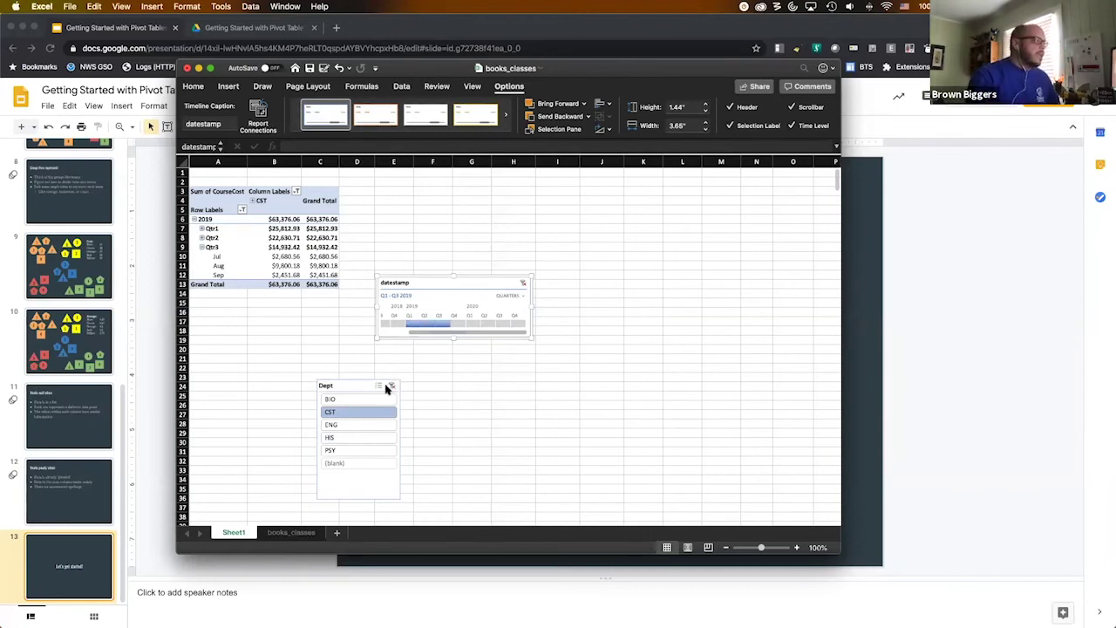
click(369, 438)
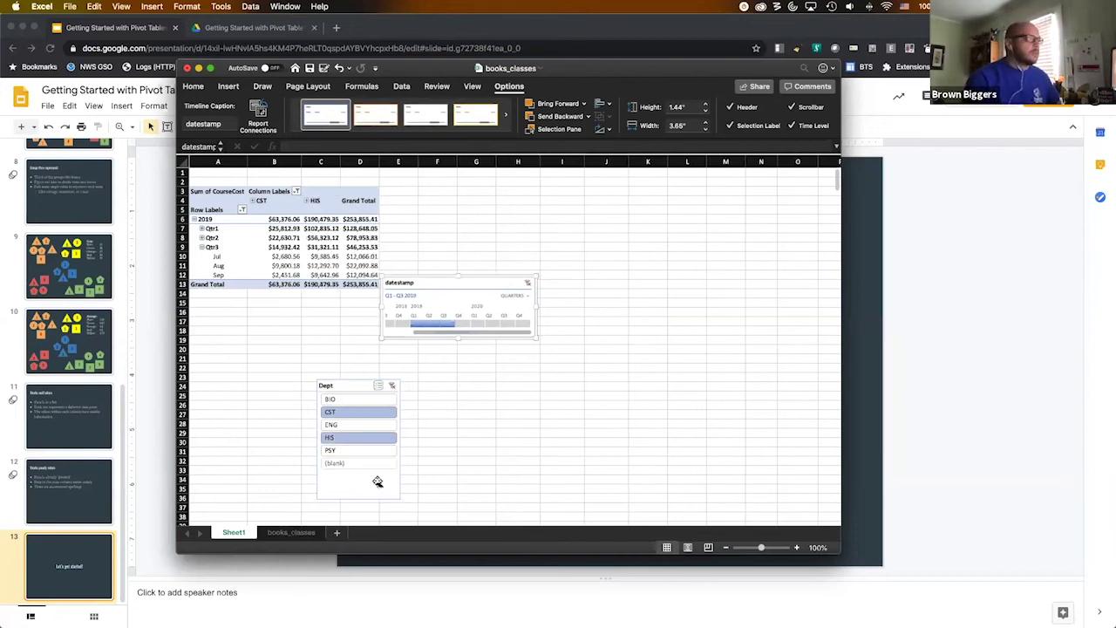
drag(477, 323, 486, 325)
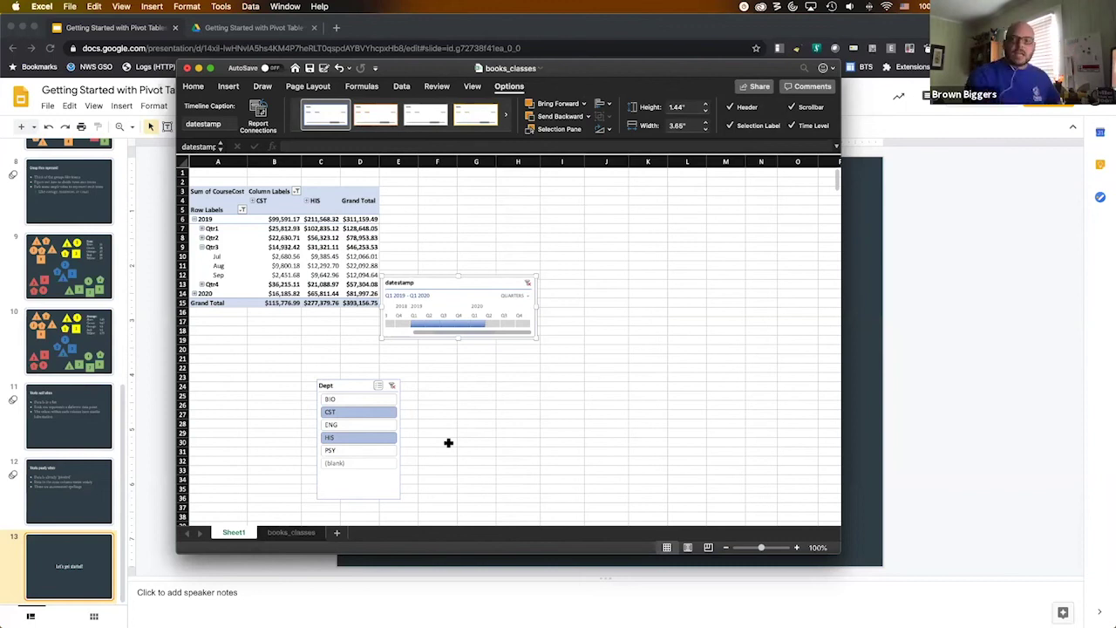
Move the datestamp timeline and the Dept slicer next to the PivotTable, with the slicer directly below the timeline.
drag(435, 284, 436, 194)
drag(355, 386, 421, 255)
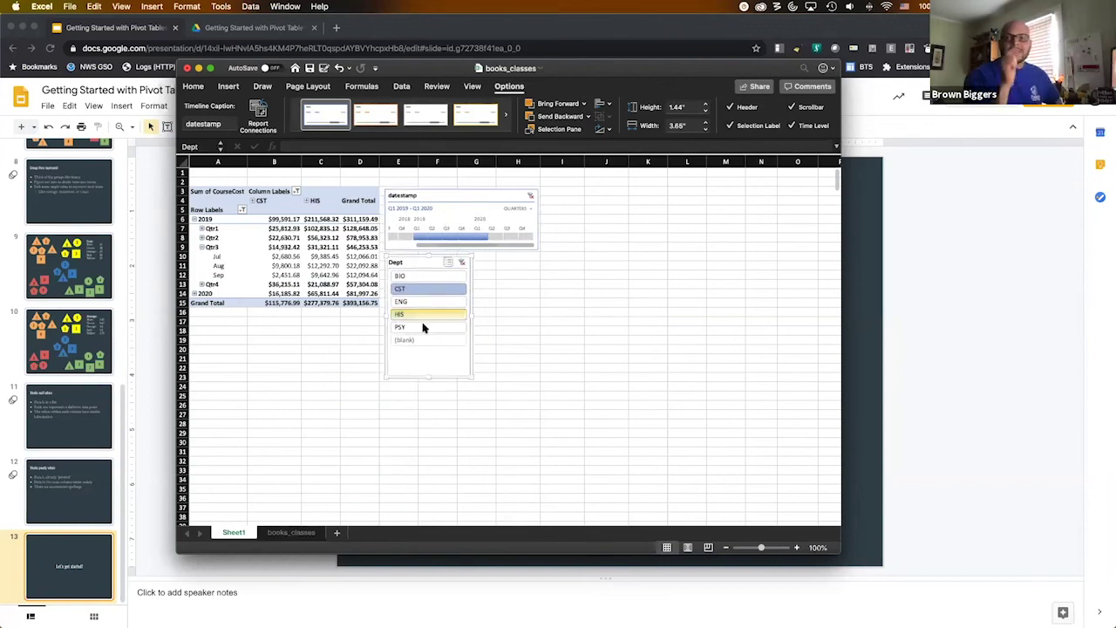
click(423, 320)
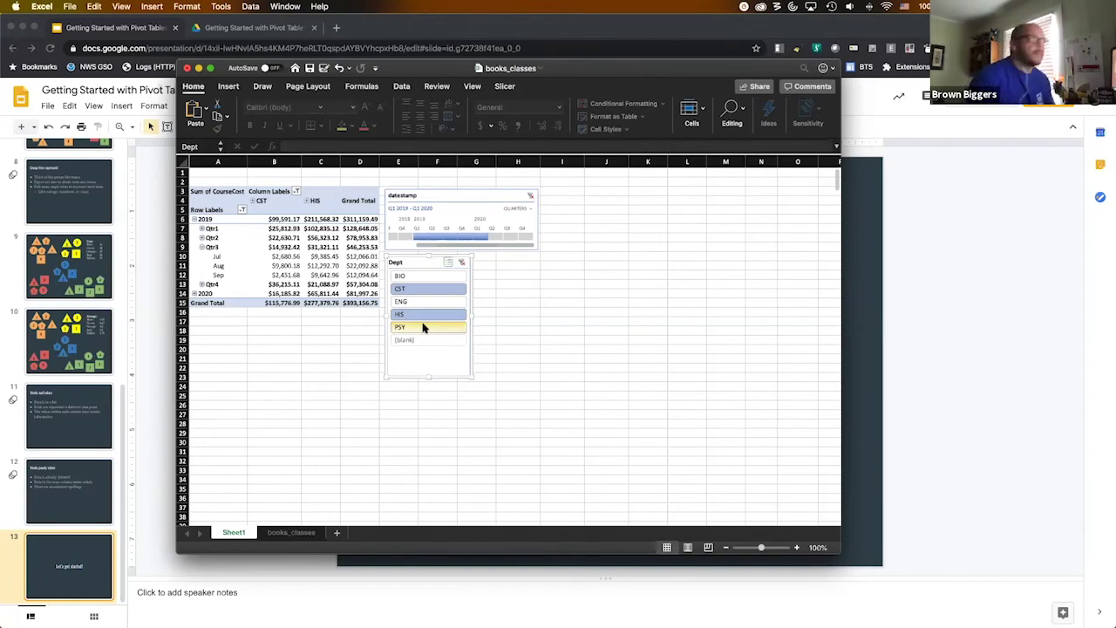
Insert a PivotChart from the PivotTable and place it below the table and the Dept slicer.
click(326, 266)
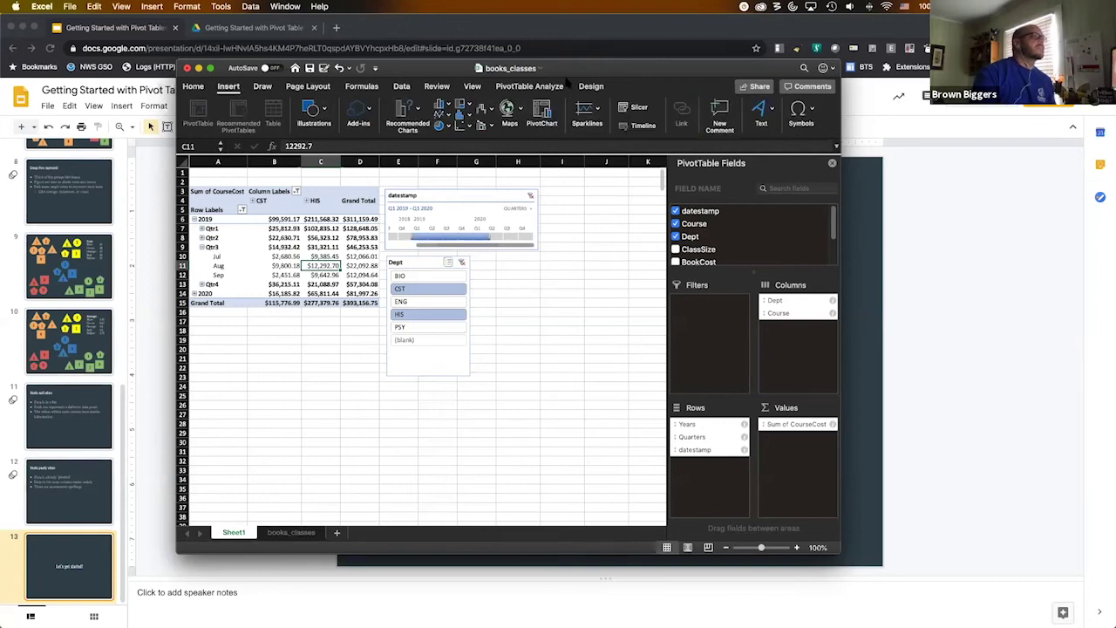
click(533, 87)
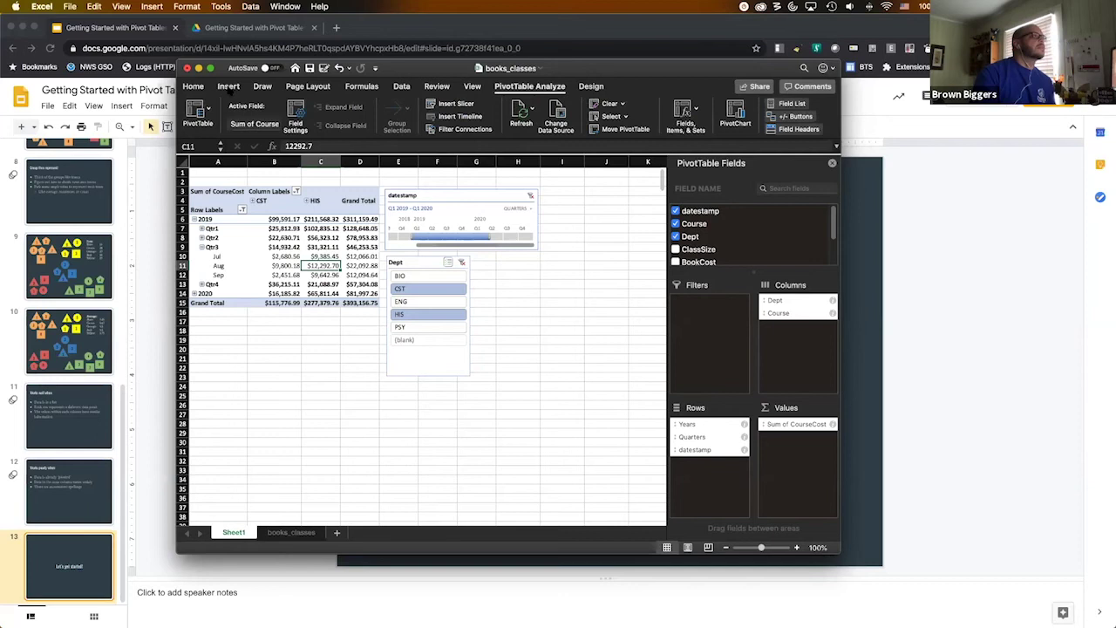
click(229, 87)
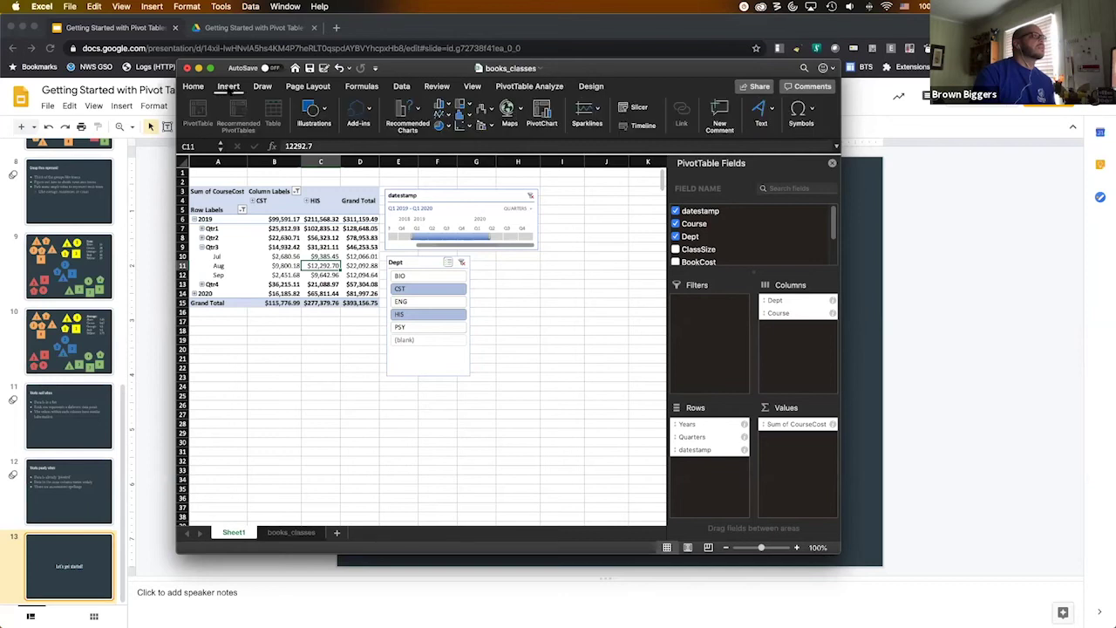
click(541, 116)
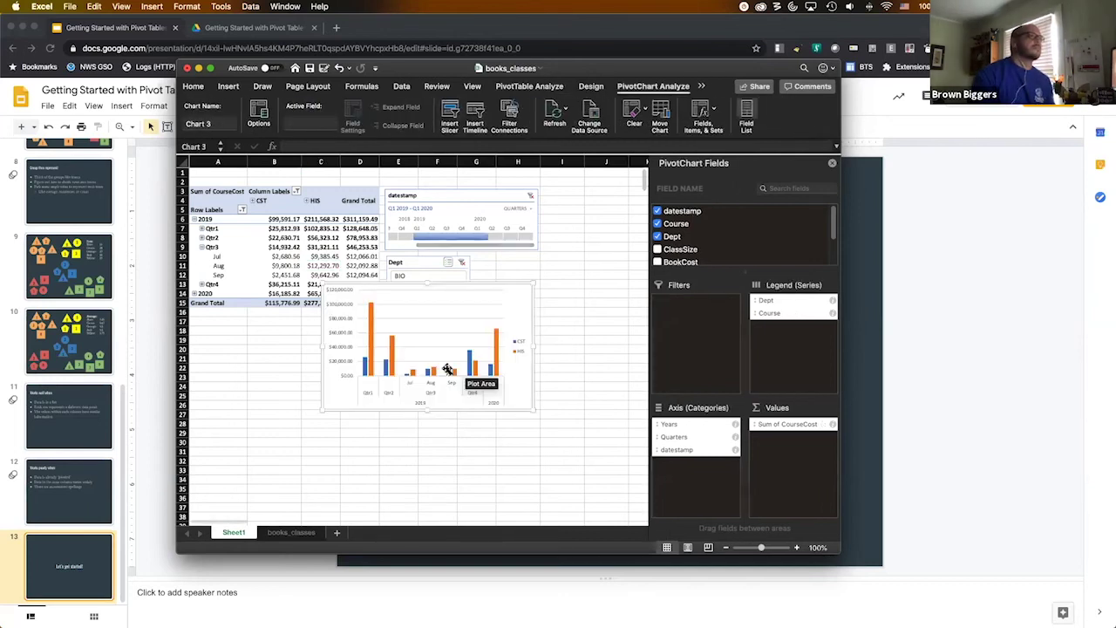
drag(508, 292, 435, 386)
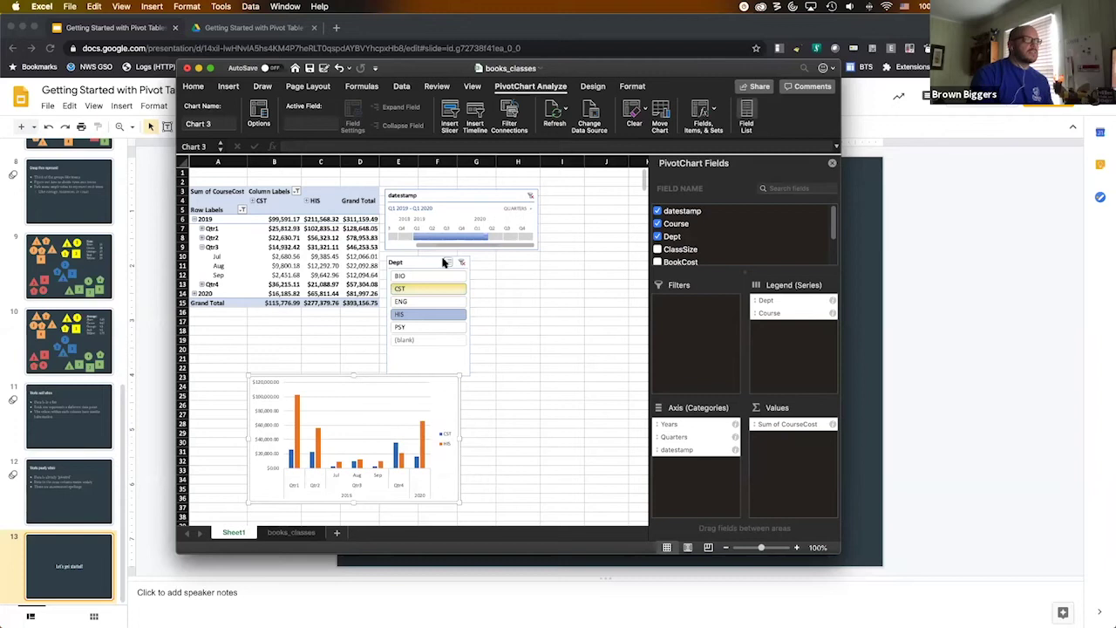
Add ENG to the Dept slicer selection and extend the timeline range through Q4 2020.
click(438, 302)
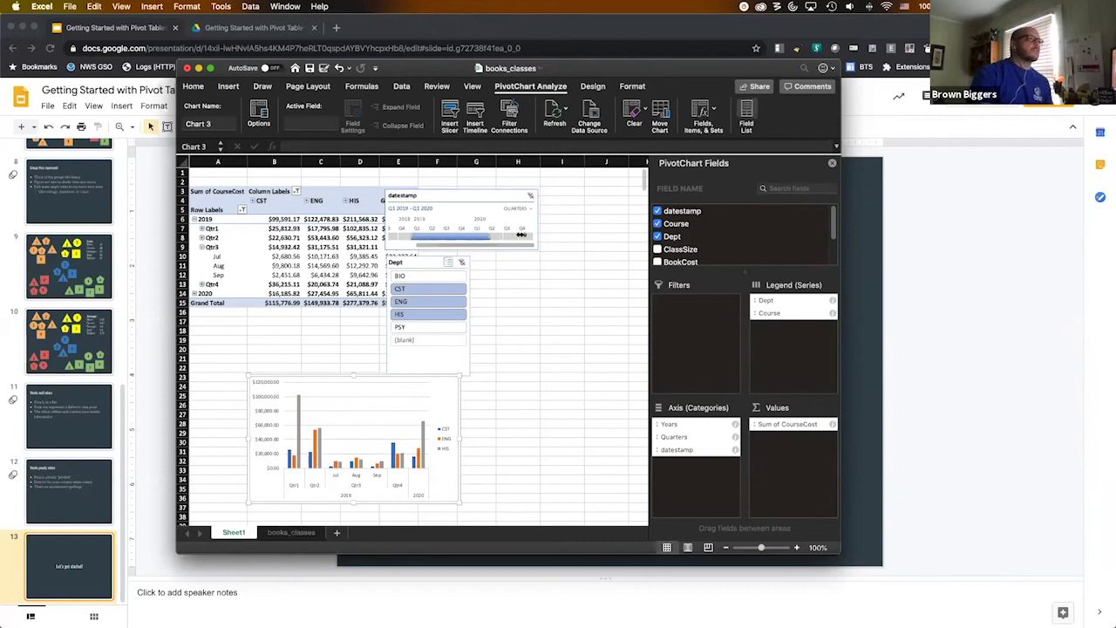
drag(530, 236, 573, 539)
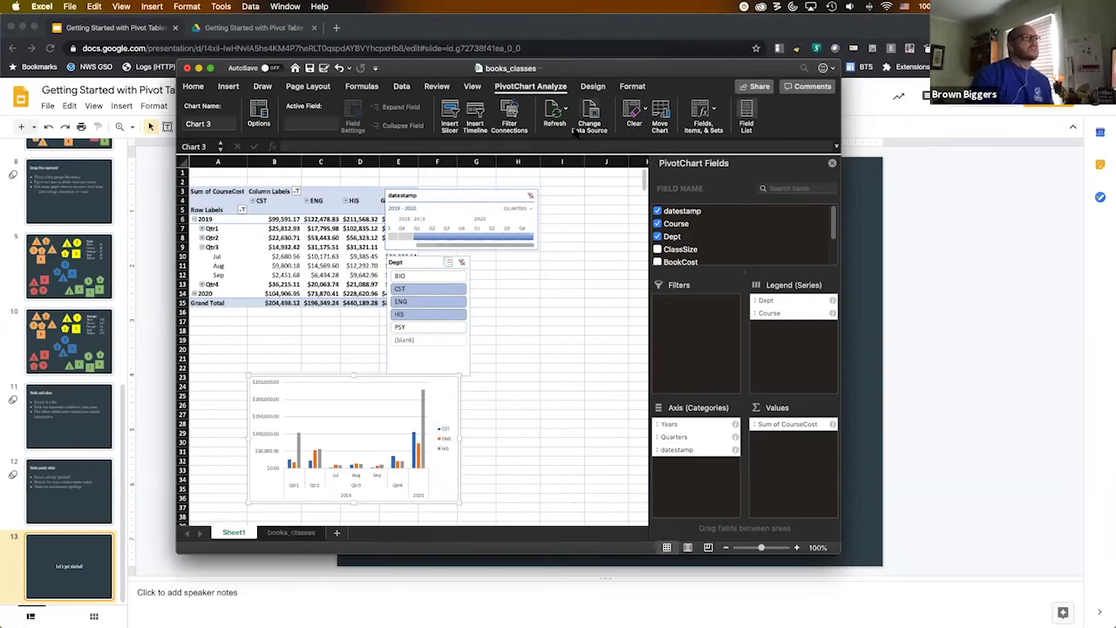
Change the PivotChart's type from columns to a line chart.
click(711, 114)
click(638, 130)
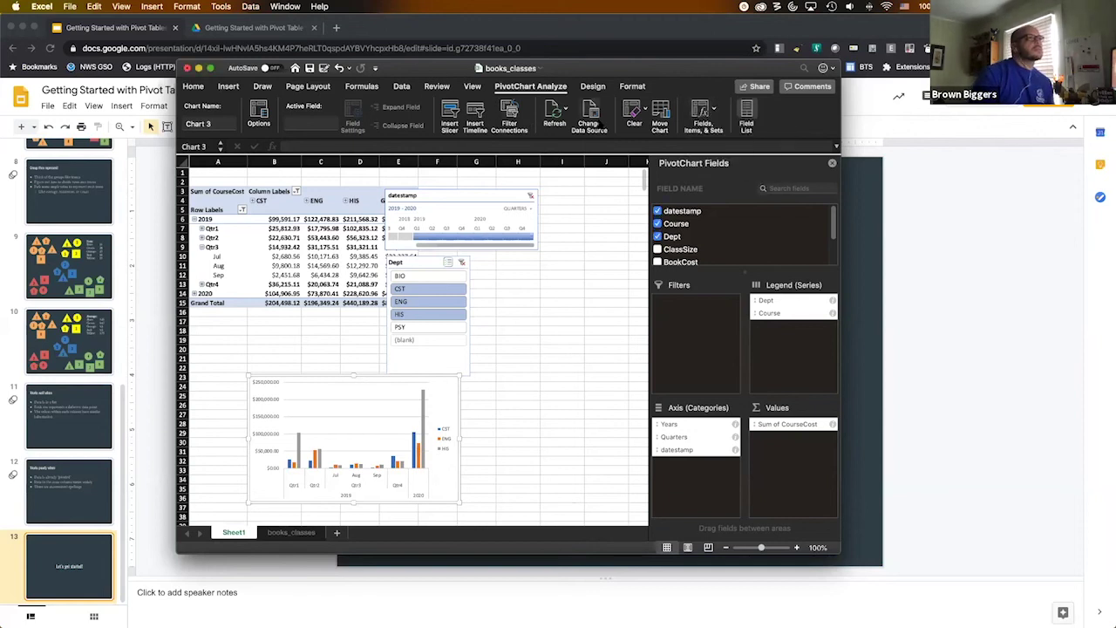
click(595, 86)
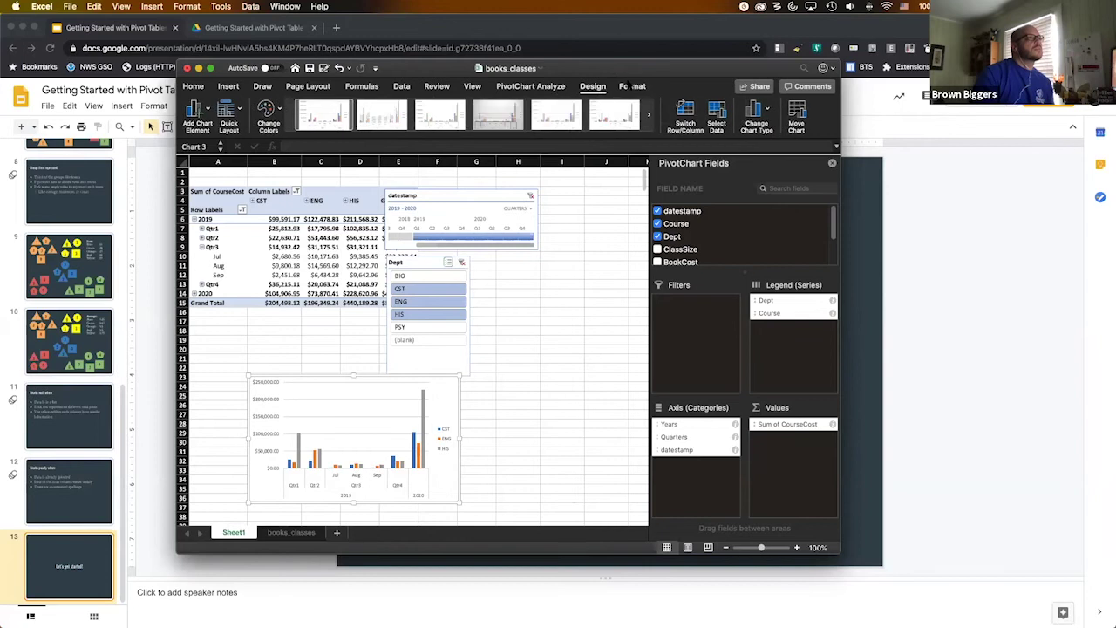
click(593, 87)
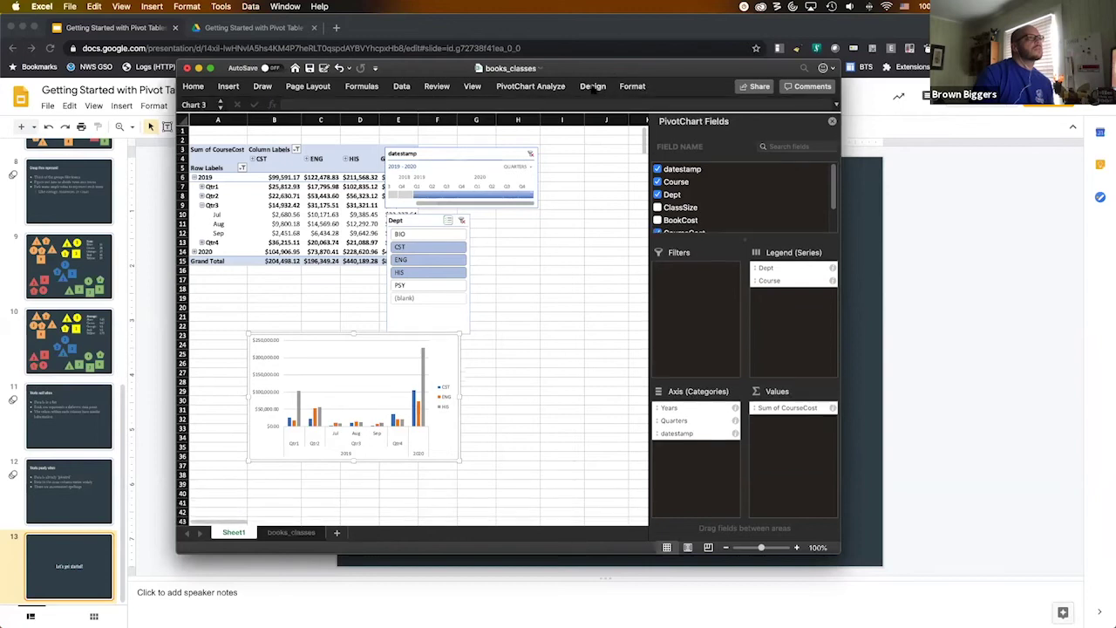
click(593, 86)
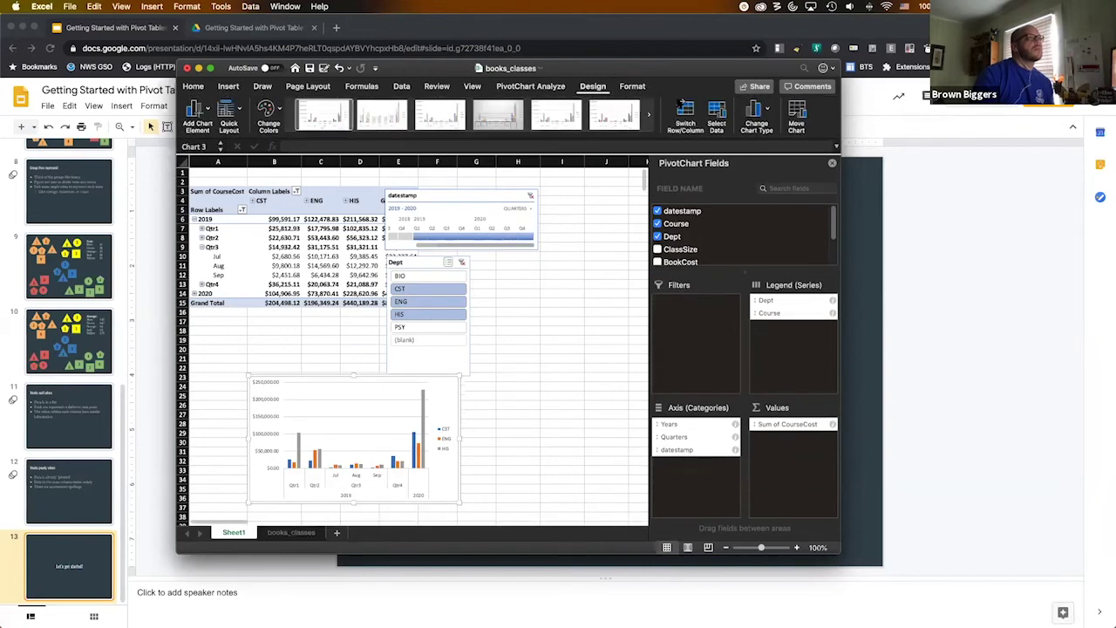
click(767, 108)
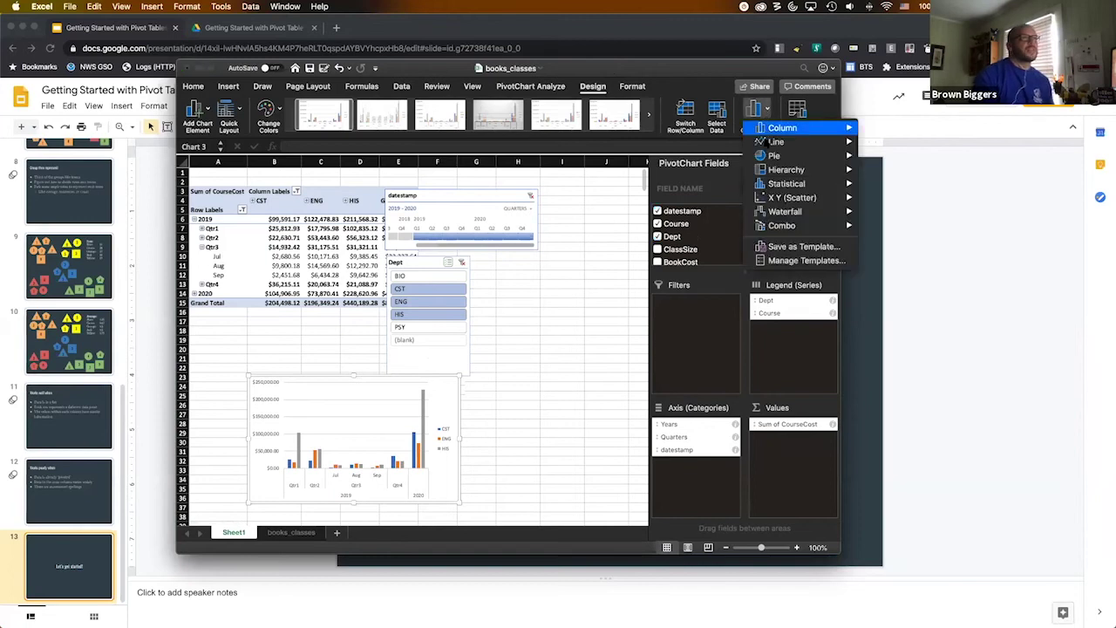
mouse_move(774, 141)
click(887, 179)
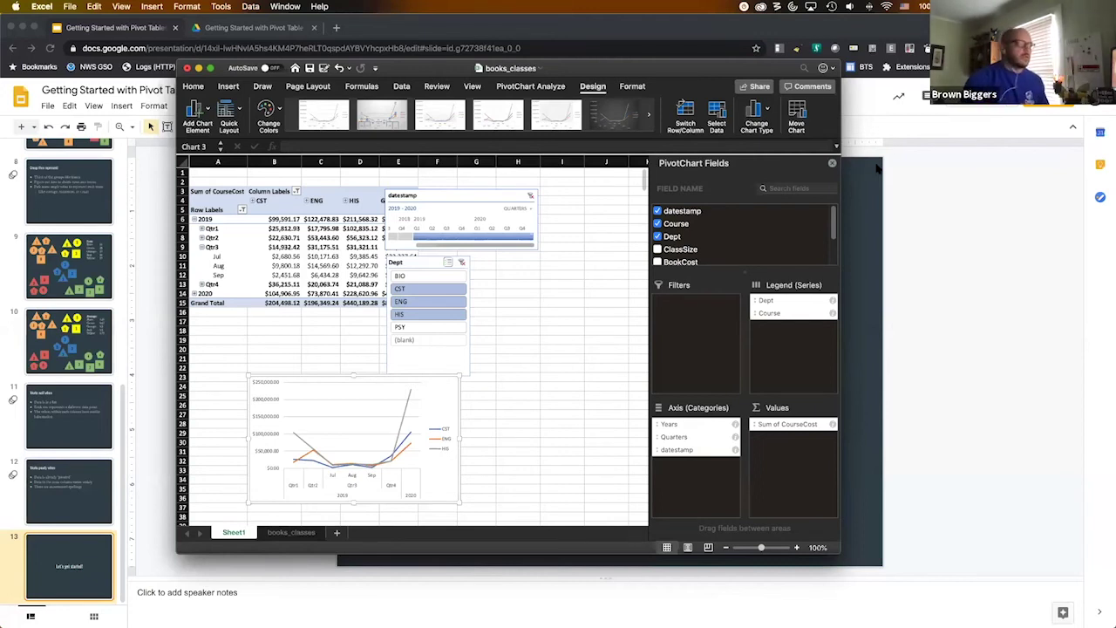
Clear the Dept slicer and datestamp timeline filters, and collapse the BIO courses in the PivotTable.
click(461, 264)
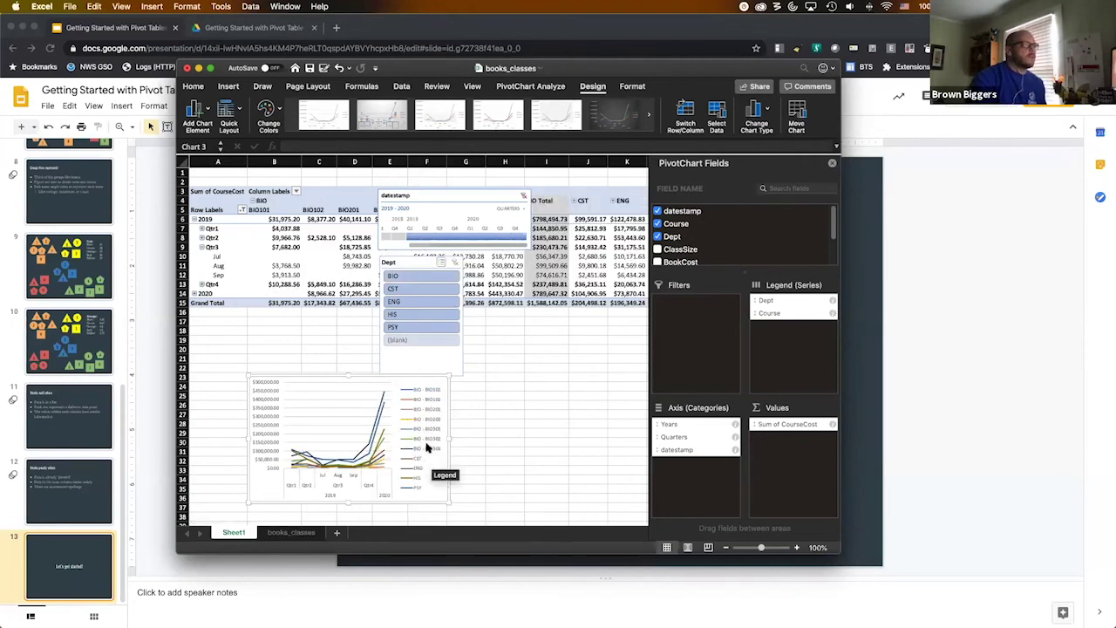
click(253, 203)
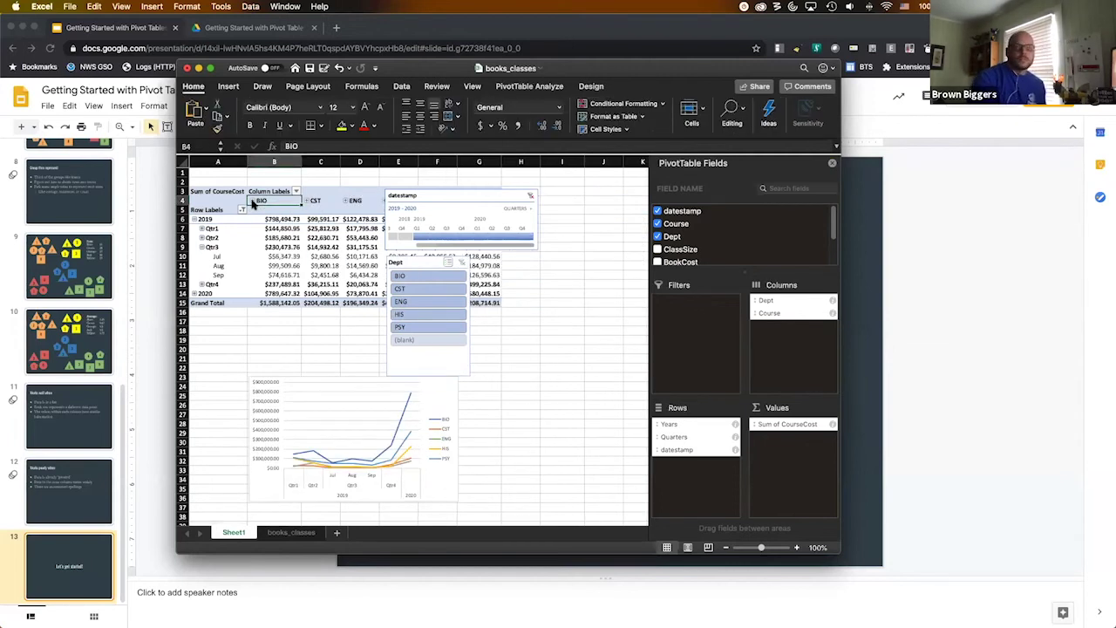
click(252, 202)
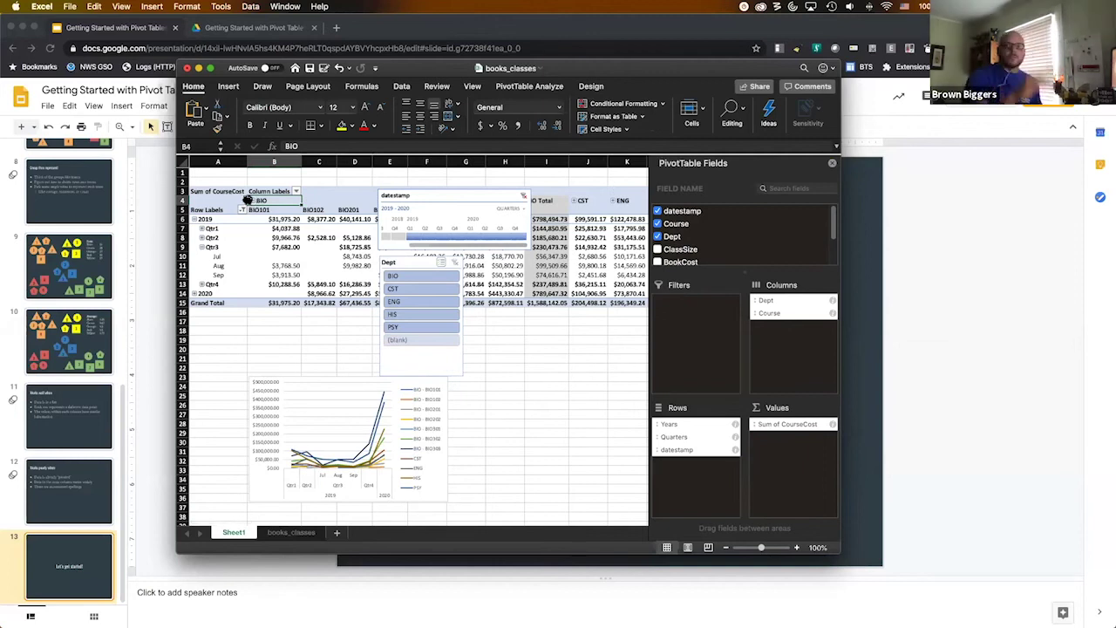
click(524, 196)
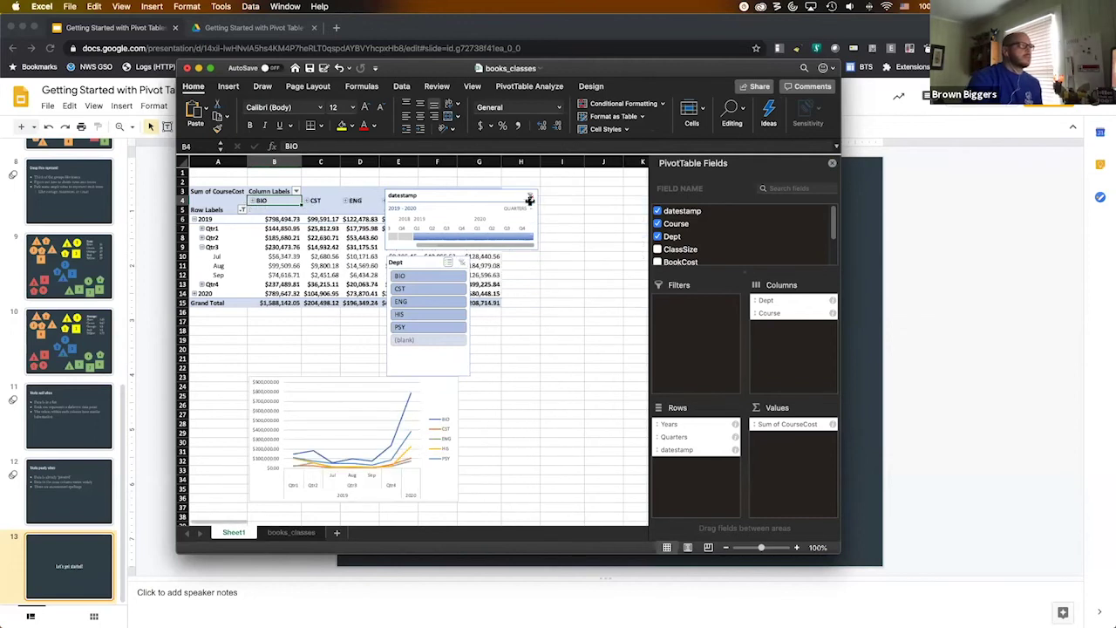
Widen the PivotChart and replace Sum of CourseCost with ClassSize as its values field.
click(451, 444)
drag(459, 440, 596, 432)
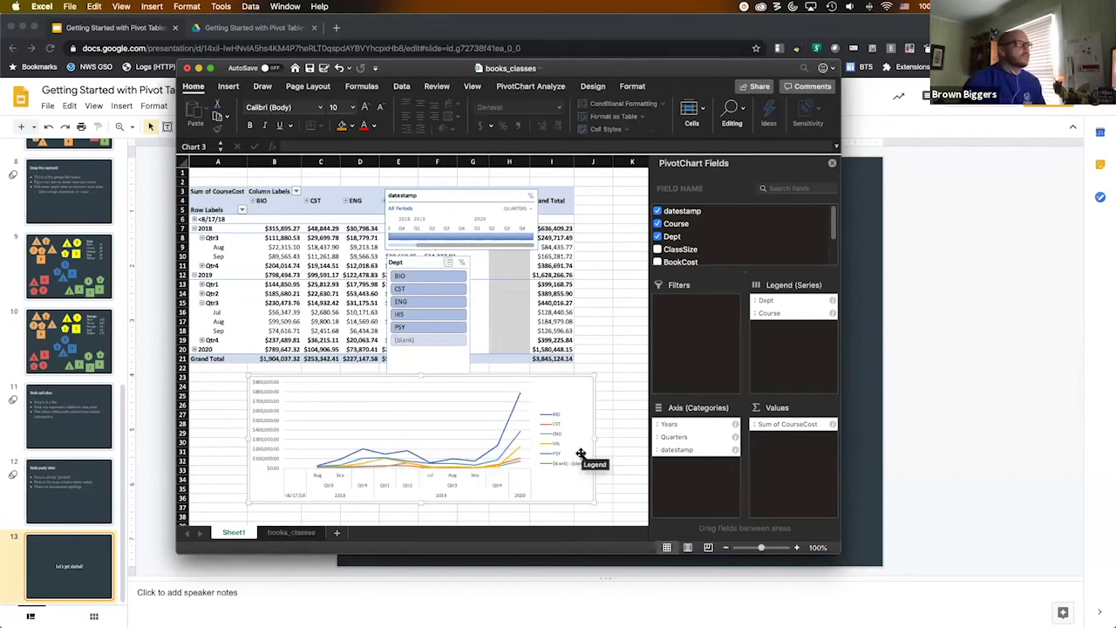
drag(793, 426, 768, 234)
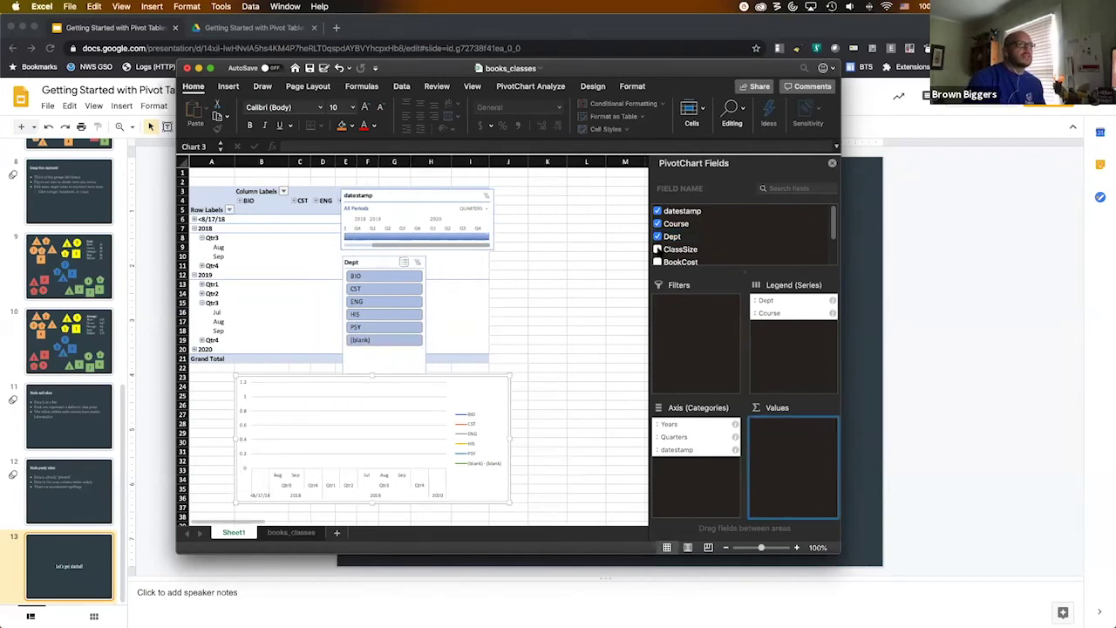
click(657, 250)
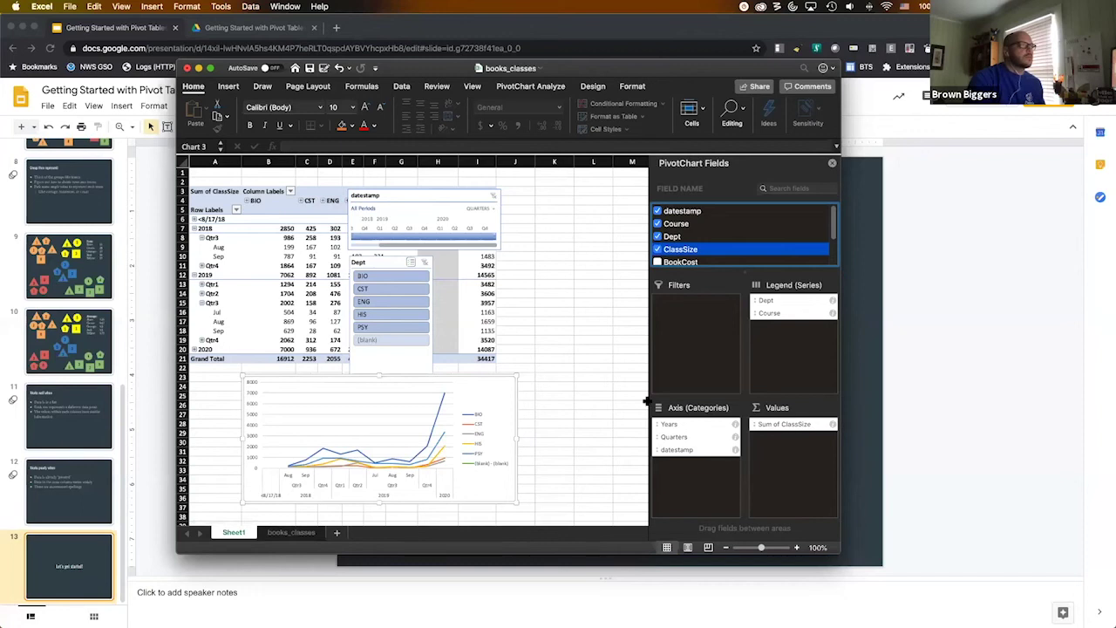
Move the datestamp timeline and the Dept slicer clear of the PivotTable, into the empty columns beside it.
drag(405, 193, 550, 184)
drag(375, 261, 583, 262)
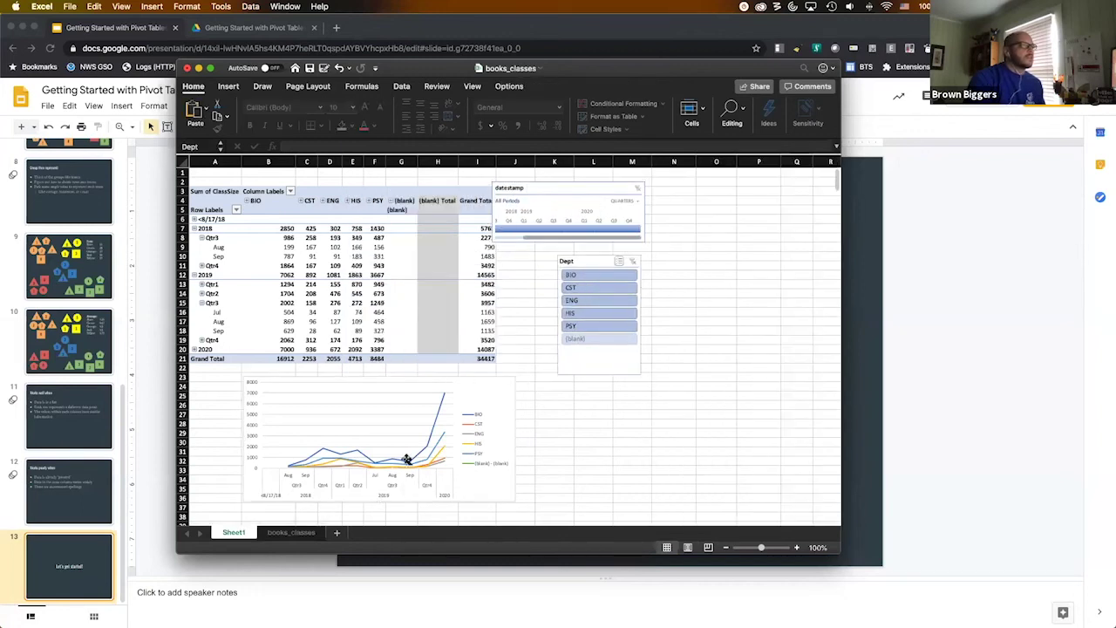
Limit the datestamp timeline to Q4 2018 through Q2 2019 and filter the Dept slicer to HIS only.
click(514, 229)
drag(538, 231, 531, 232)
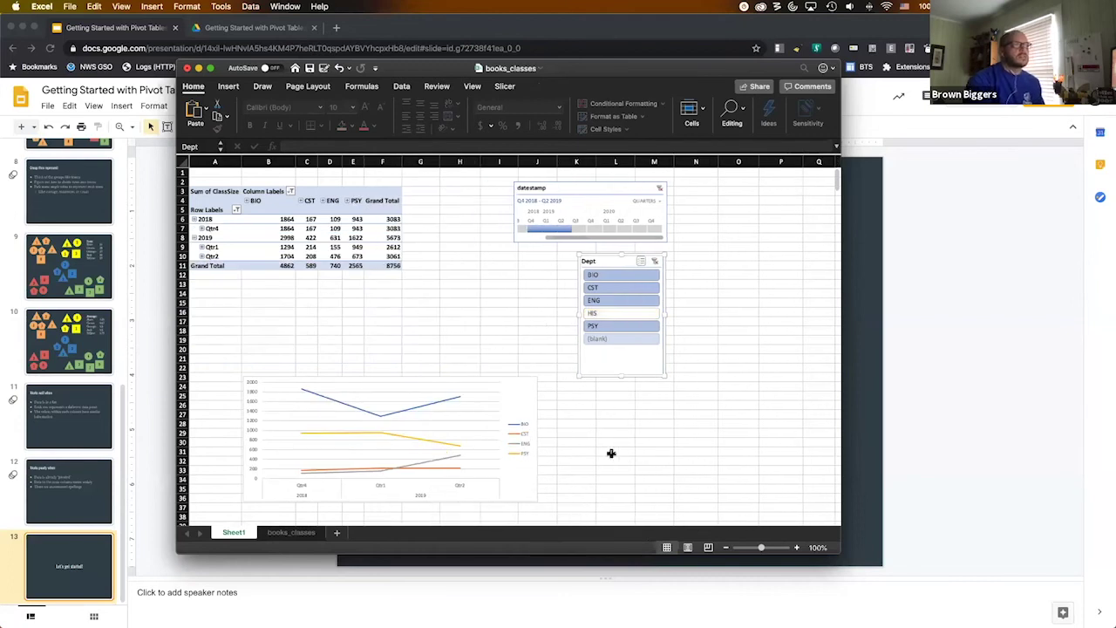
click(635, 313)
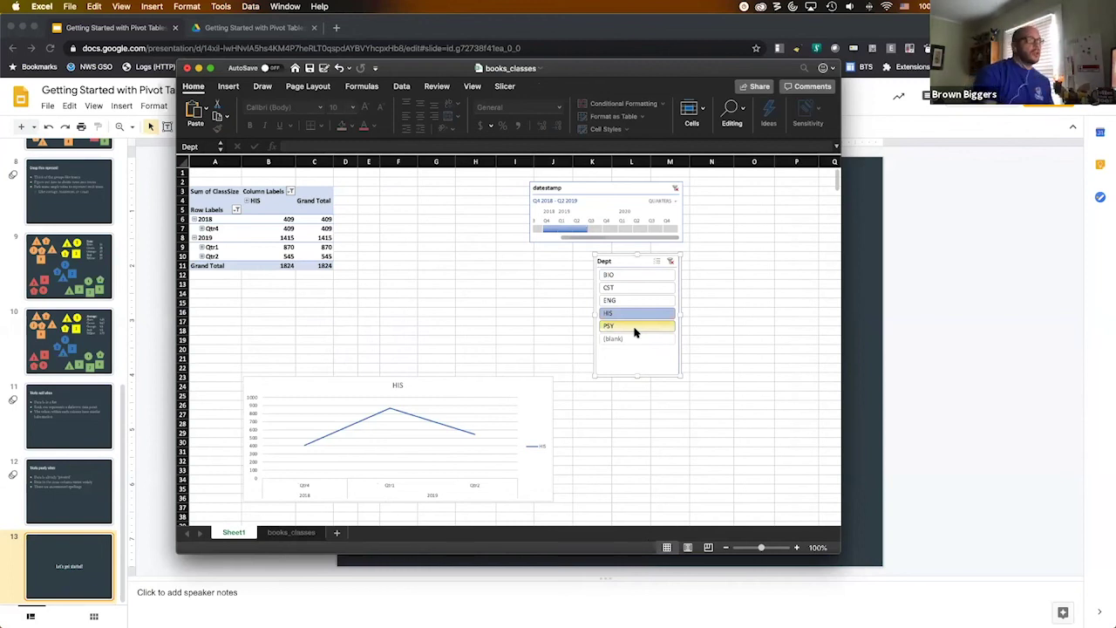
Switch the PivotChart's rows and columns, and switch them back to the original layout.
click(458, 448)
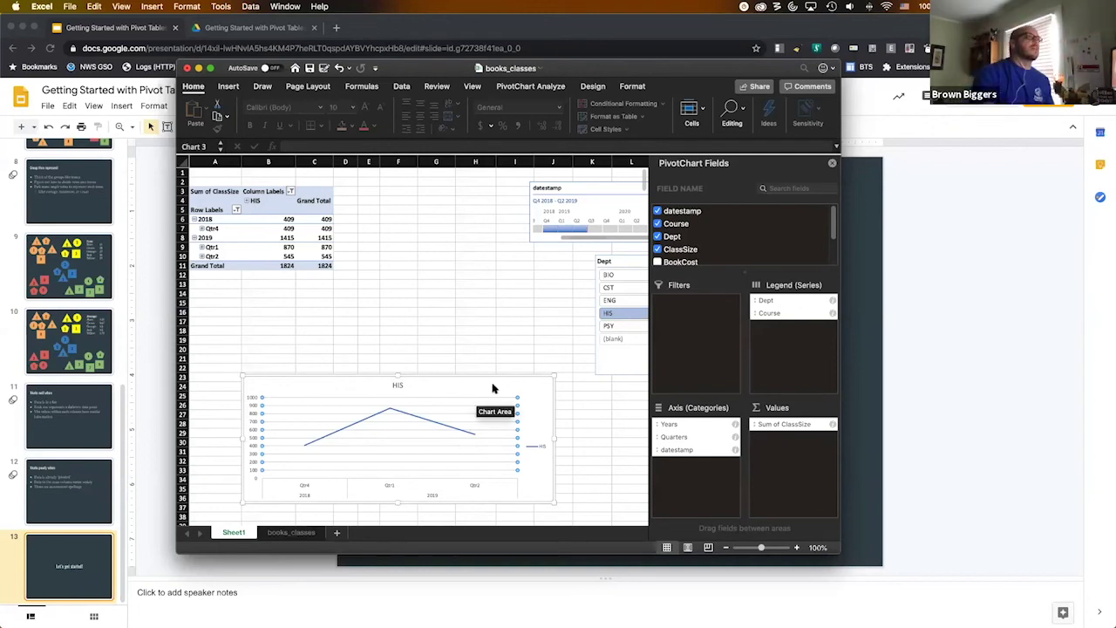
click(593, 87)
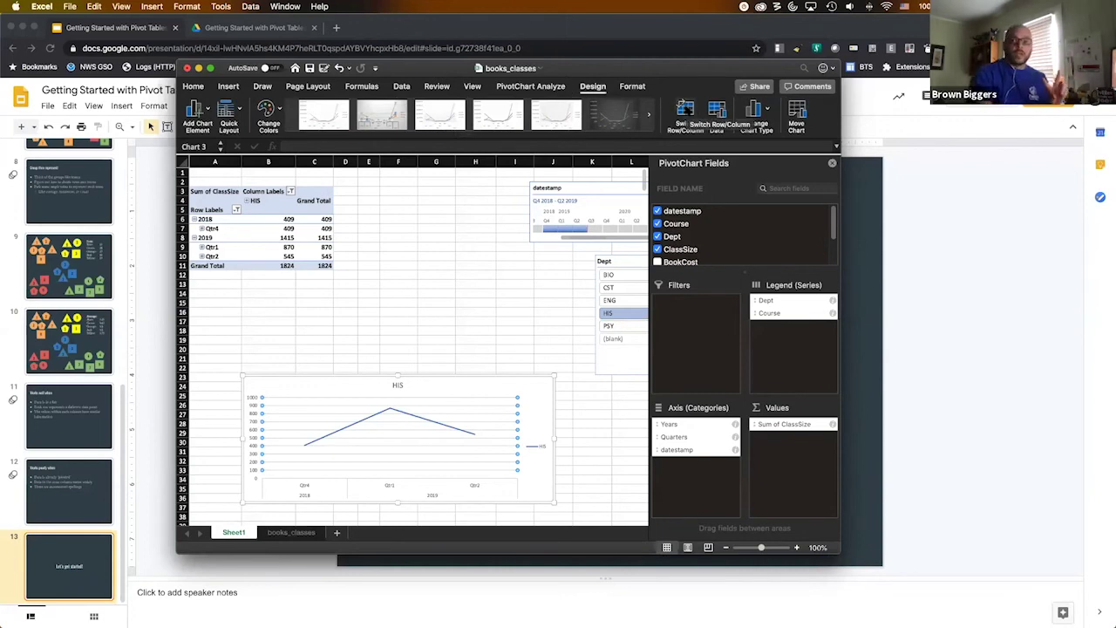
click(684, 107)
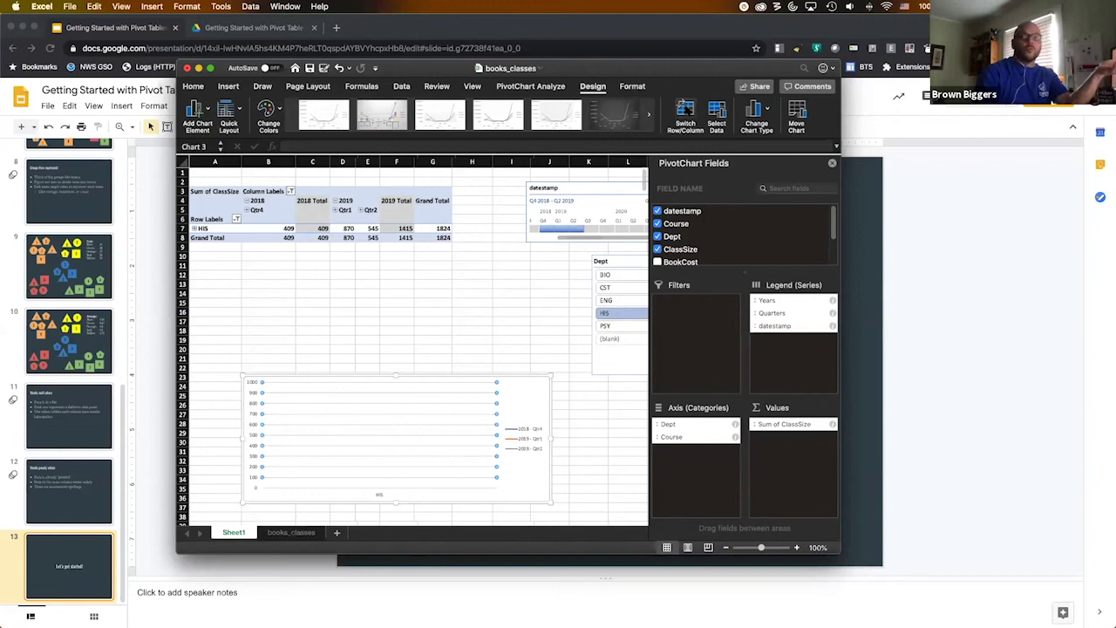
click(685, 118)
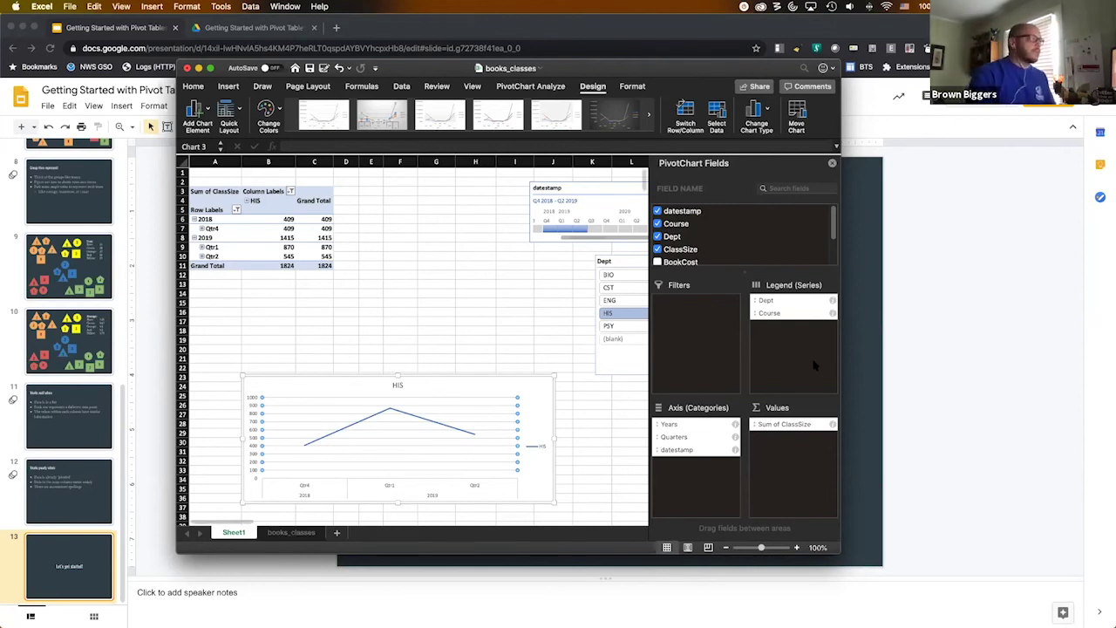
Summarize the PivotChart's ClassSize values field by Average.
click(832, 424)
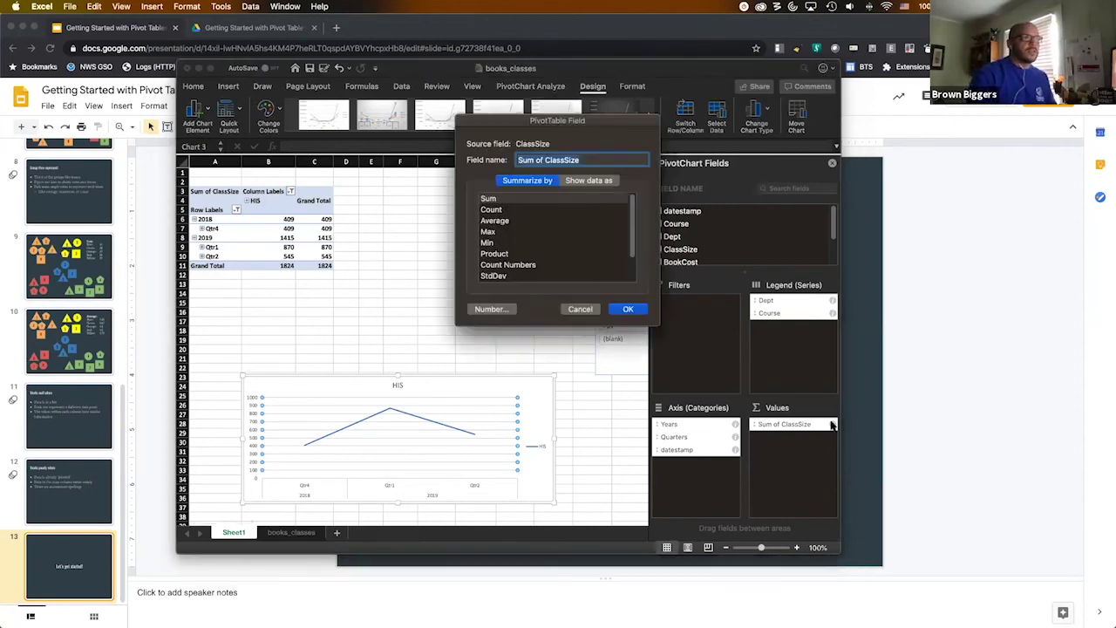
click(495, 220)
click(628, 309)
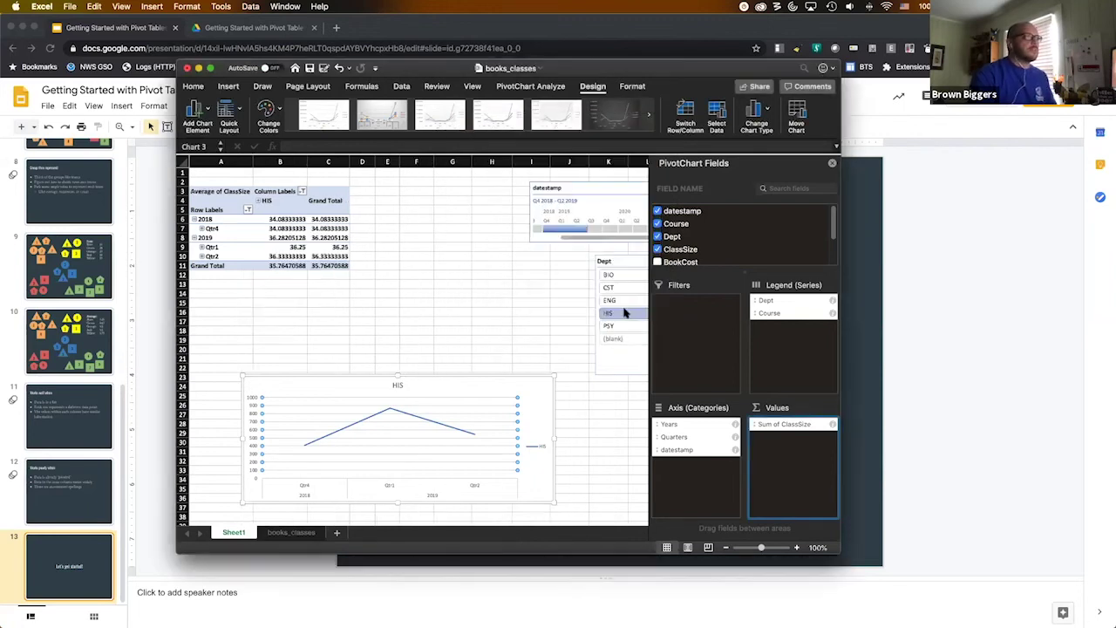
Place a copy of the datestamp timeline beside the PivotTable and clear its date filter.
click(608, 190)
drag(548, 200, 498, 242)
click(588, 241)
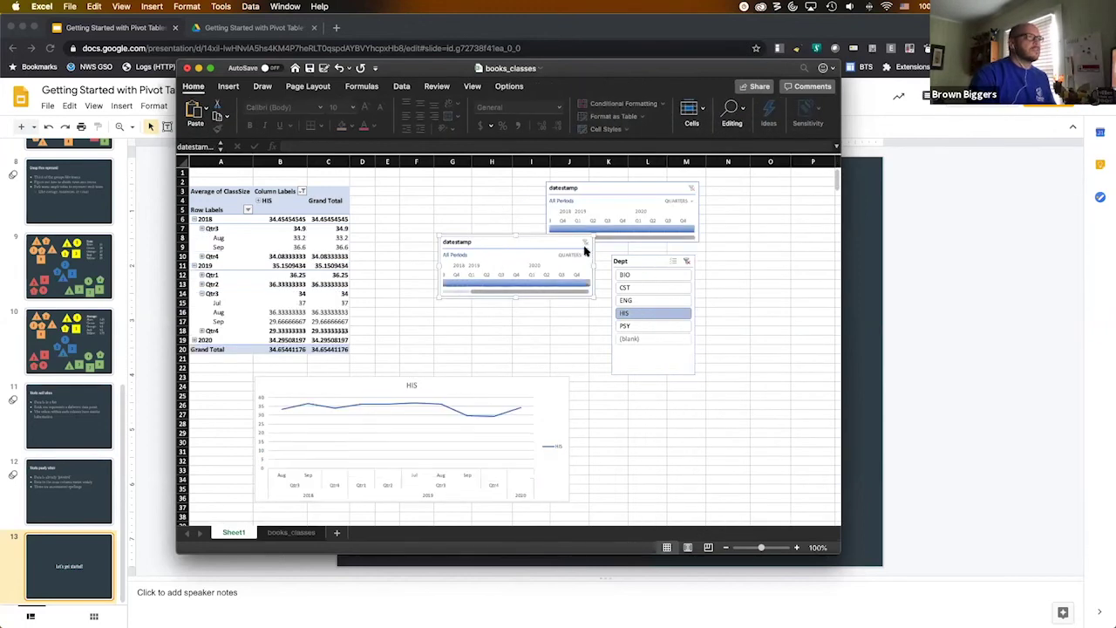
Delete the original datestamp timeline and move the remaining copy closer to the PivotTable.
right_click(667, 189)
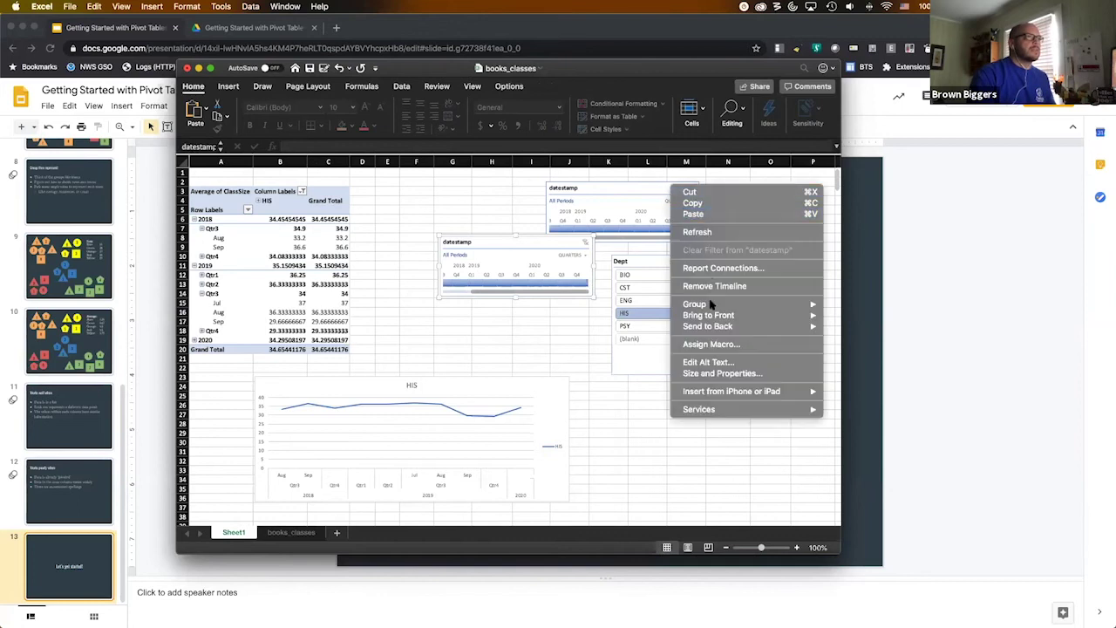
click(576, 197)
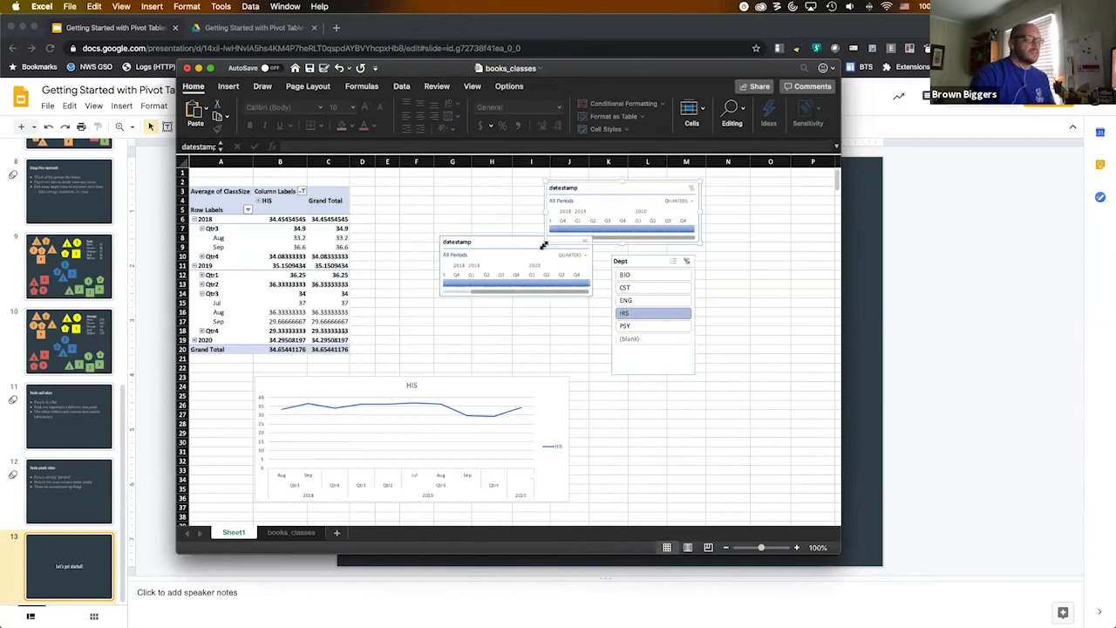
key(Escape)
key(Delete)
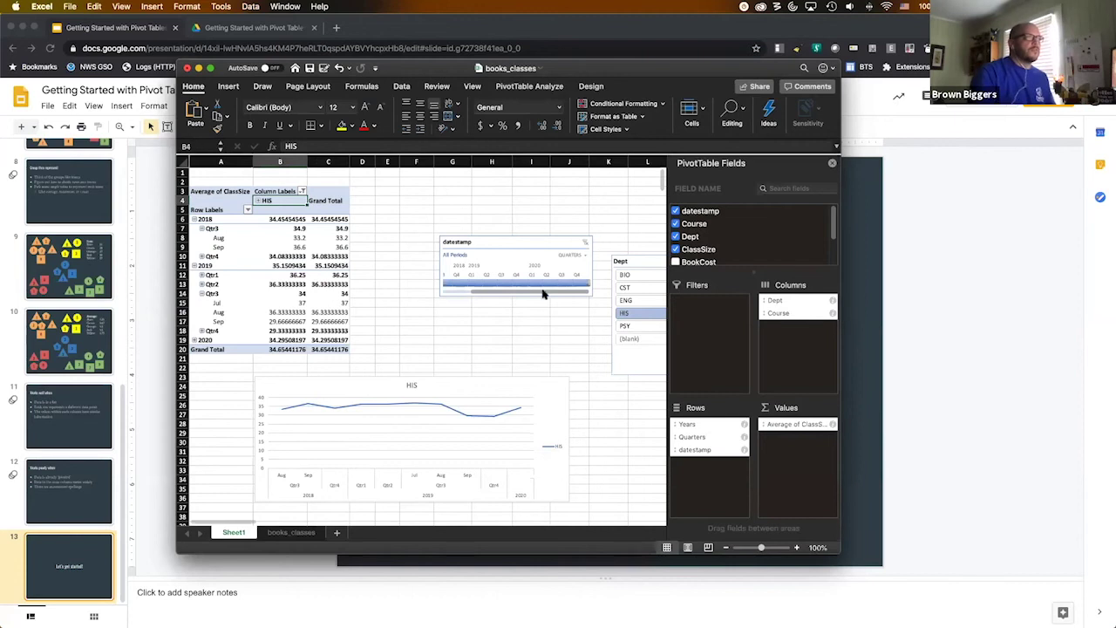
drag(486, 224, 437, 196)
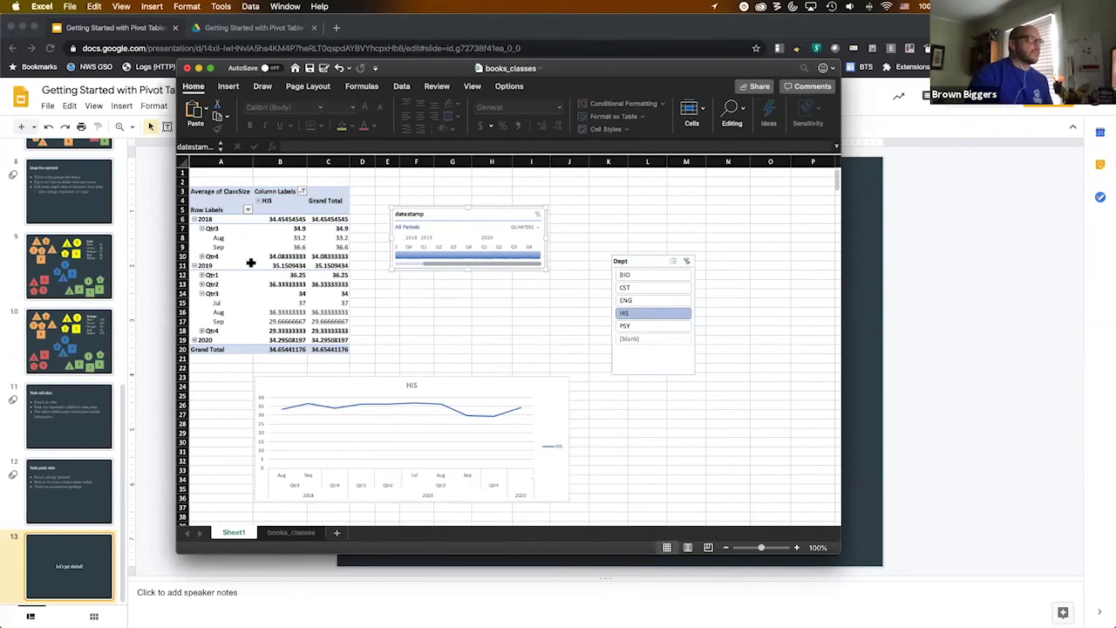
Collapse the 2018 and 2019 row groups in the PivotTable.
click(194, 218)
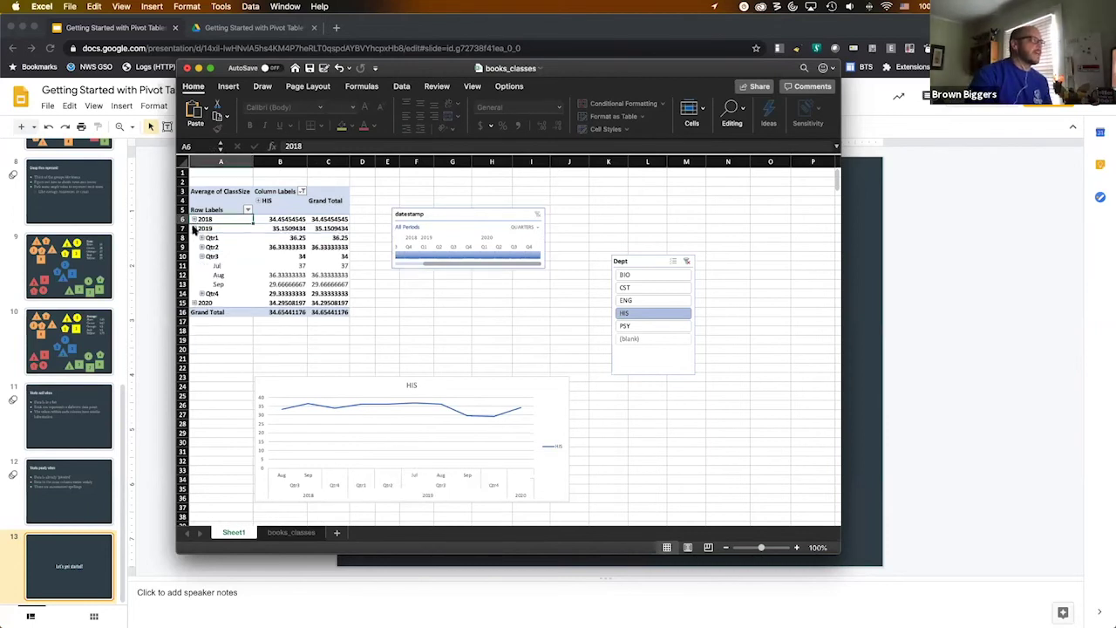
click(195, 229)
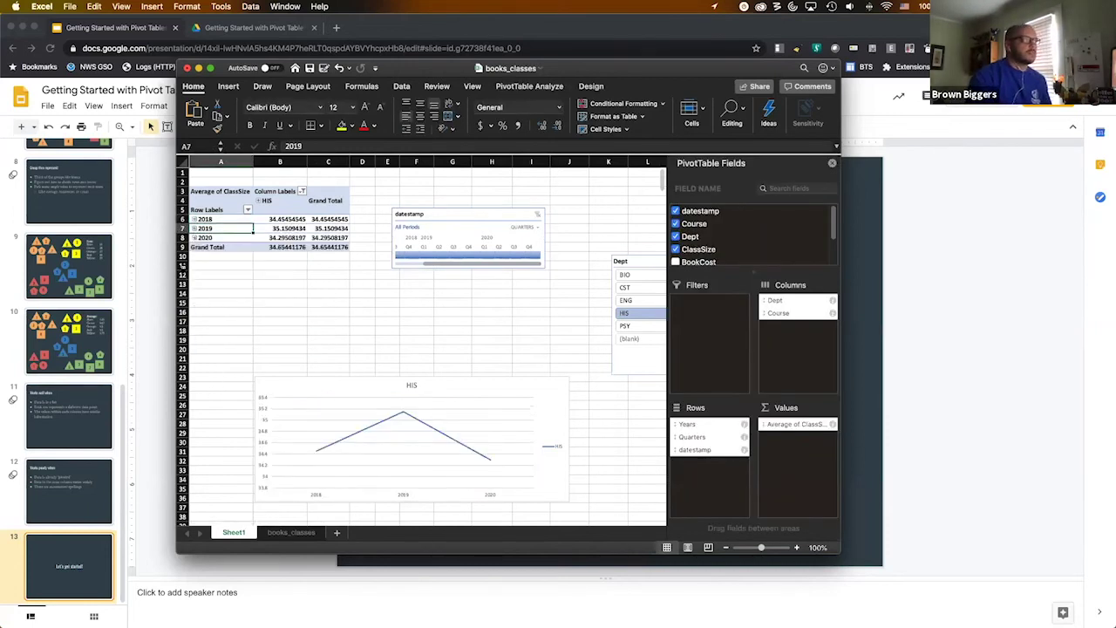
Expand 2018 with its Qtr4, 2019 with its Qtr1 and Qtr2, and 2020 in the PivotTable to show the months.
click(194, 219)
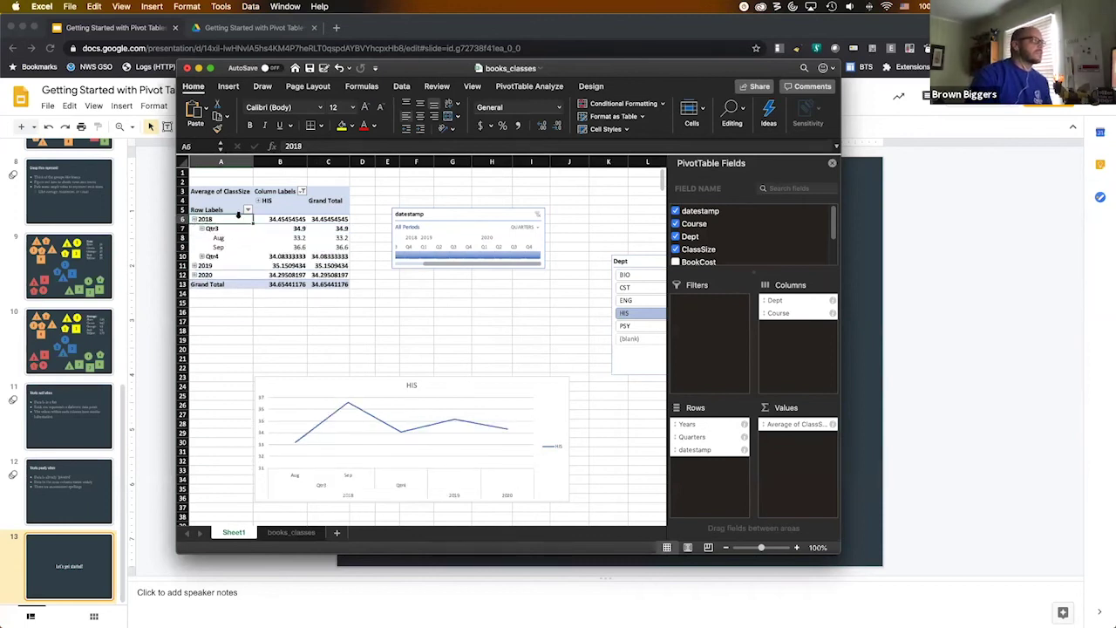
click(203, 256)
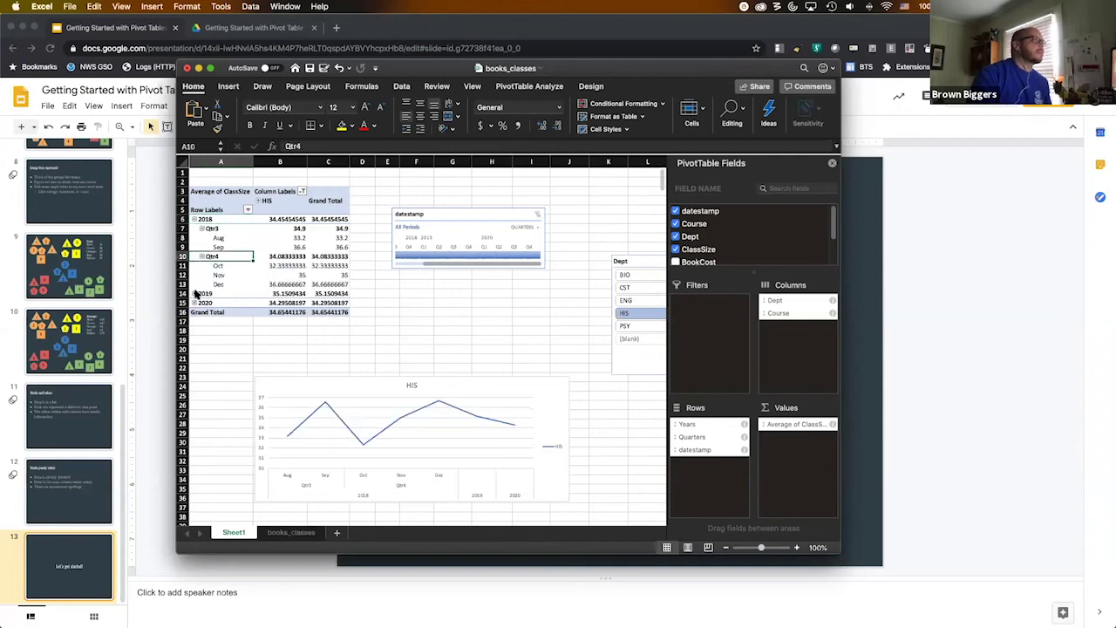
click(195, 293)
click(202, 304)
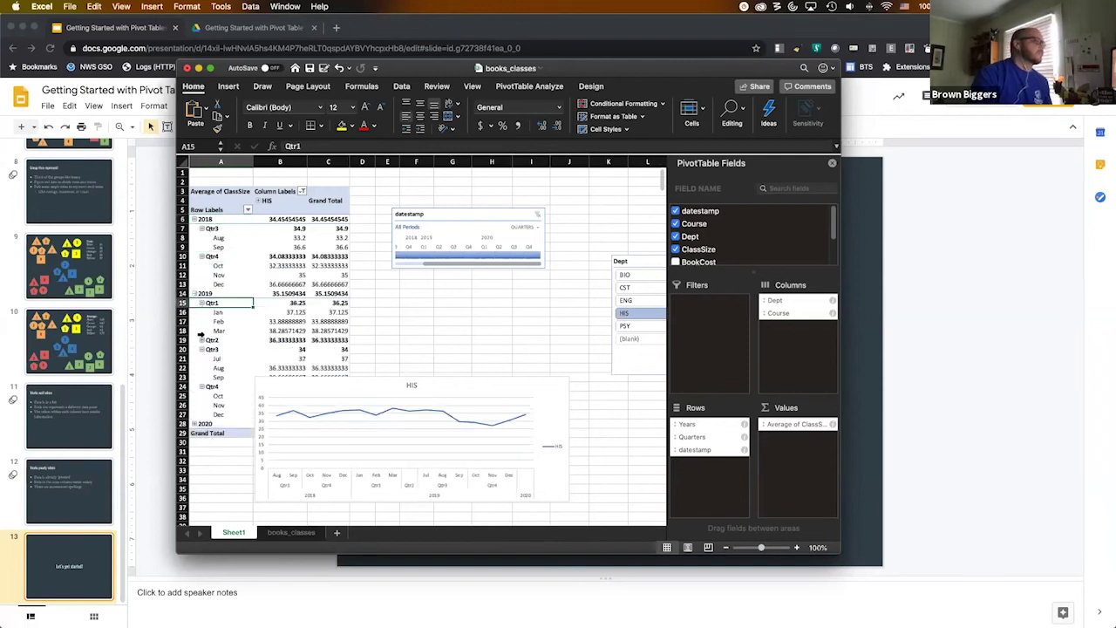
click(202, 340)
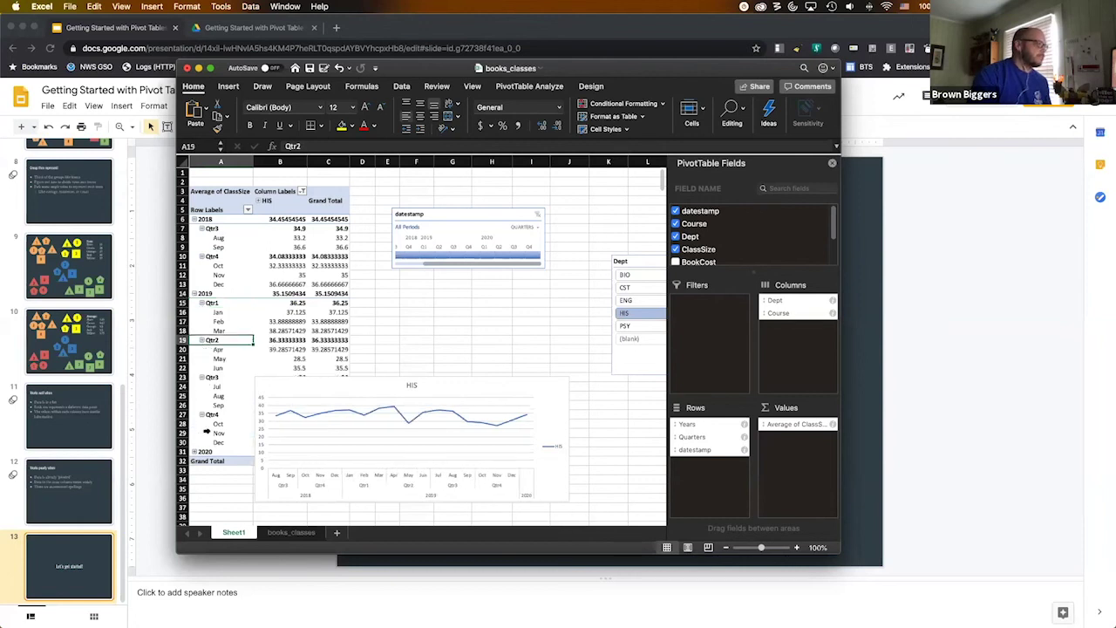
click(194, 452)
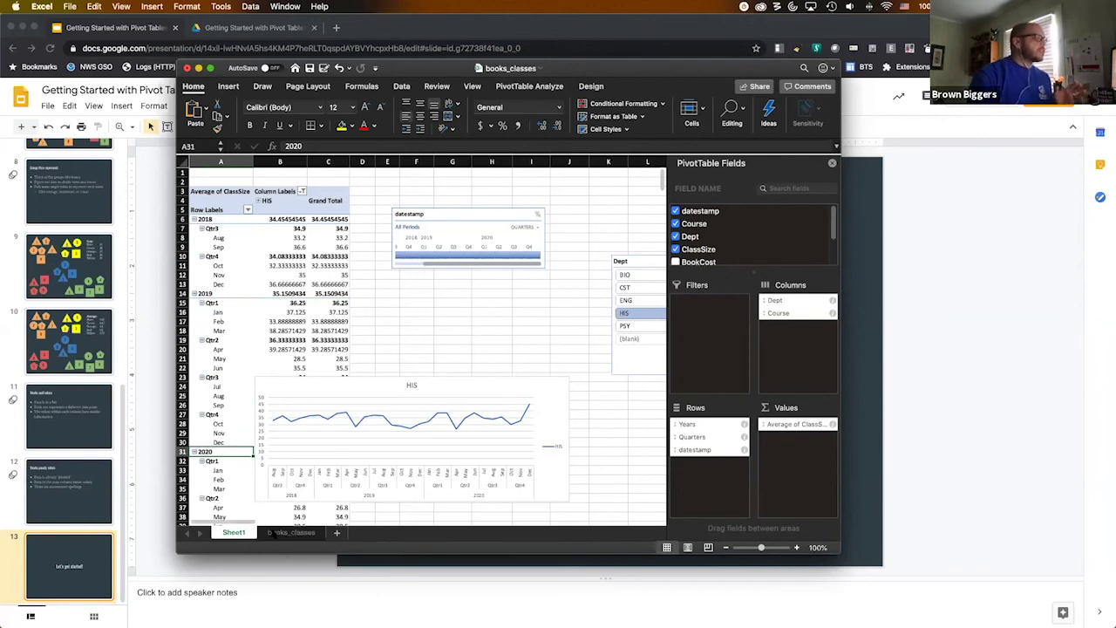
Examine the source data on the books_classes sheet, highlighting the datestamp, Course and Dept columns, and return to Sheet1.
click(273, 535)
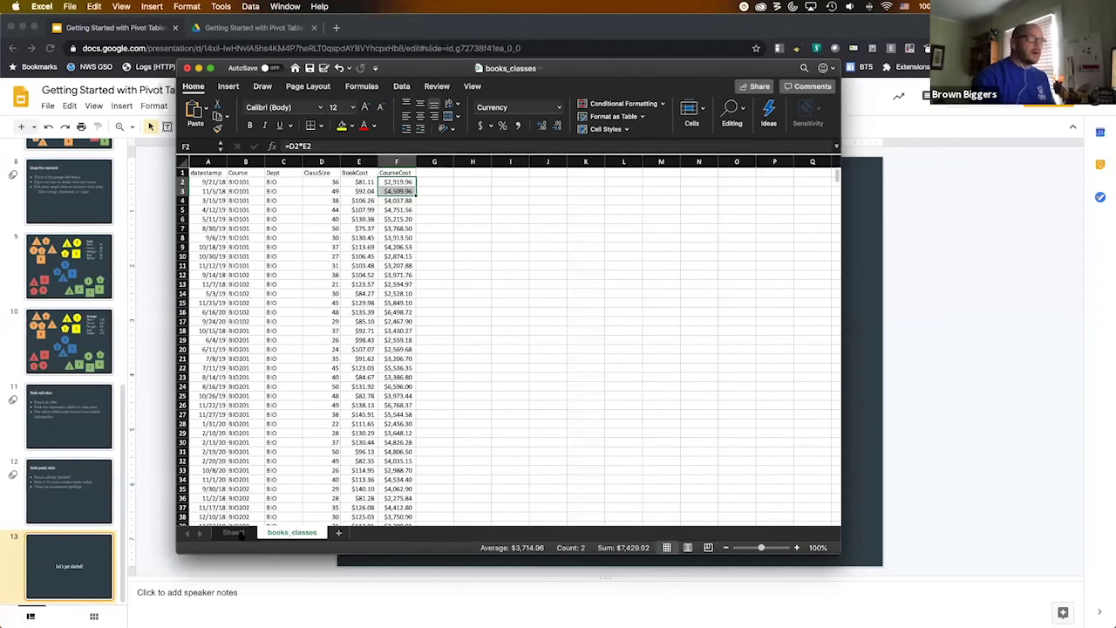
click(233, 531)
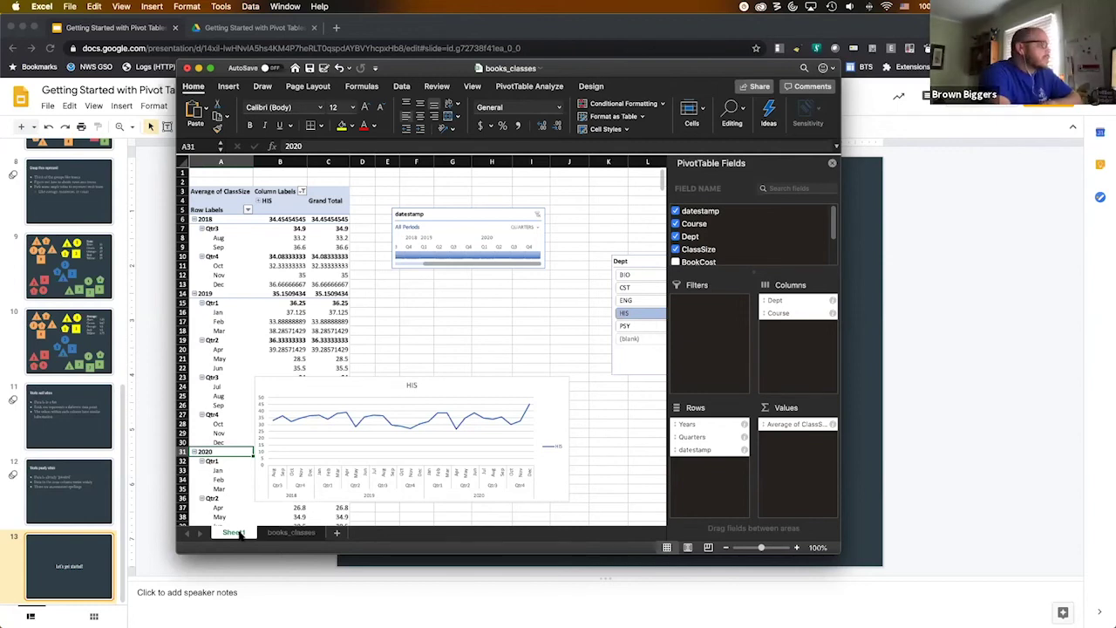
click(291, 532)
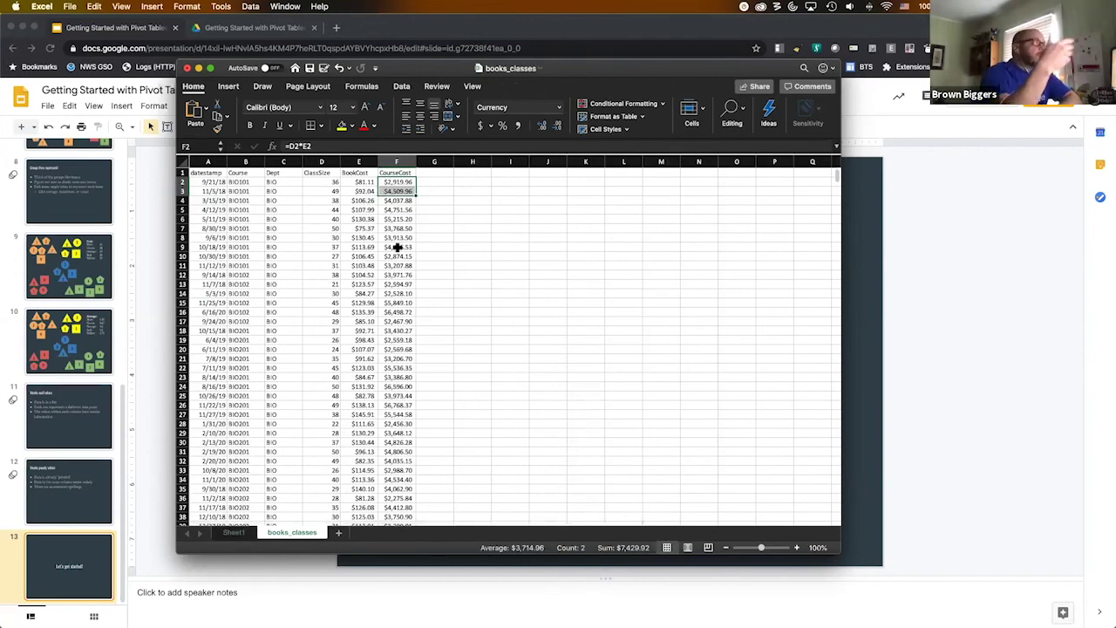
drag(208, 162, 281, 165)
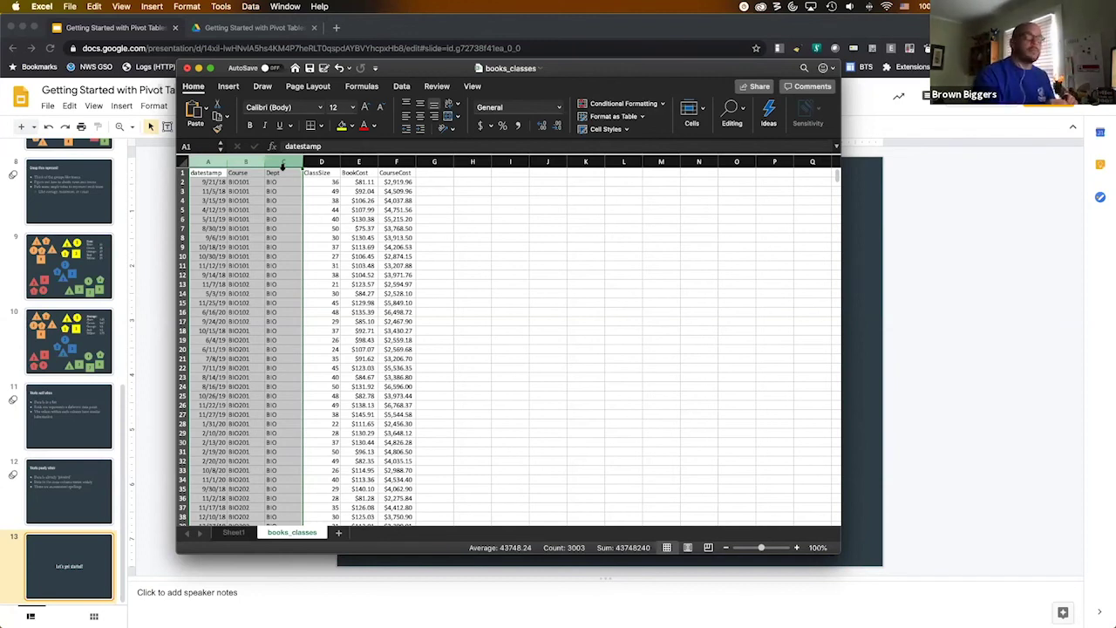
click(234, 533)
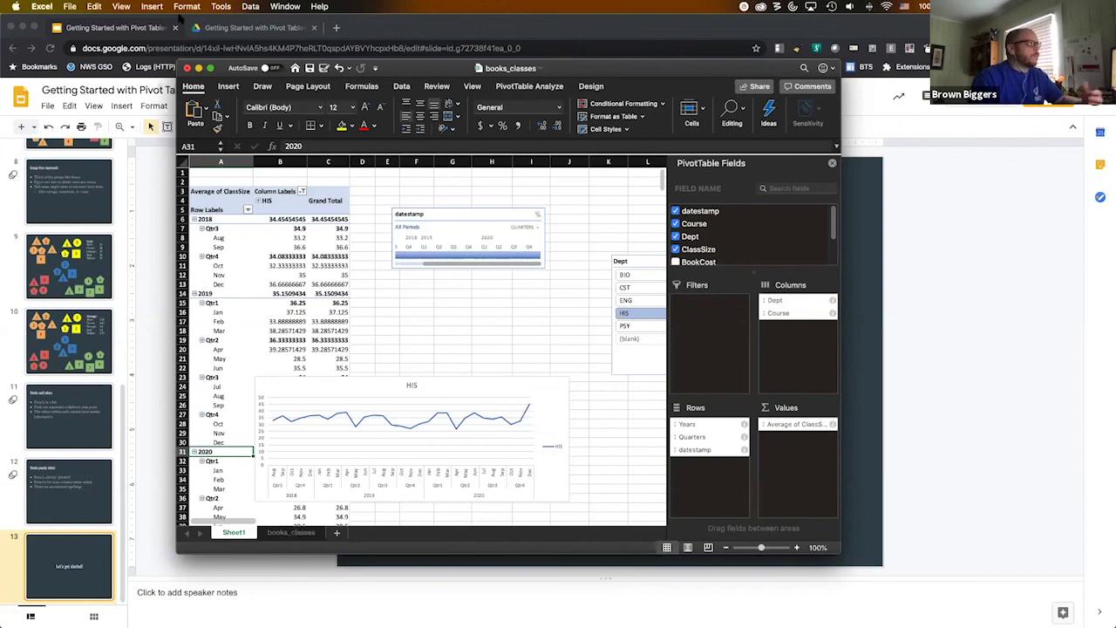
Create a new blank workbook.
click(69, 7)
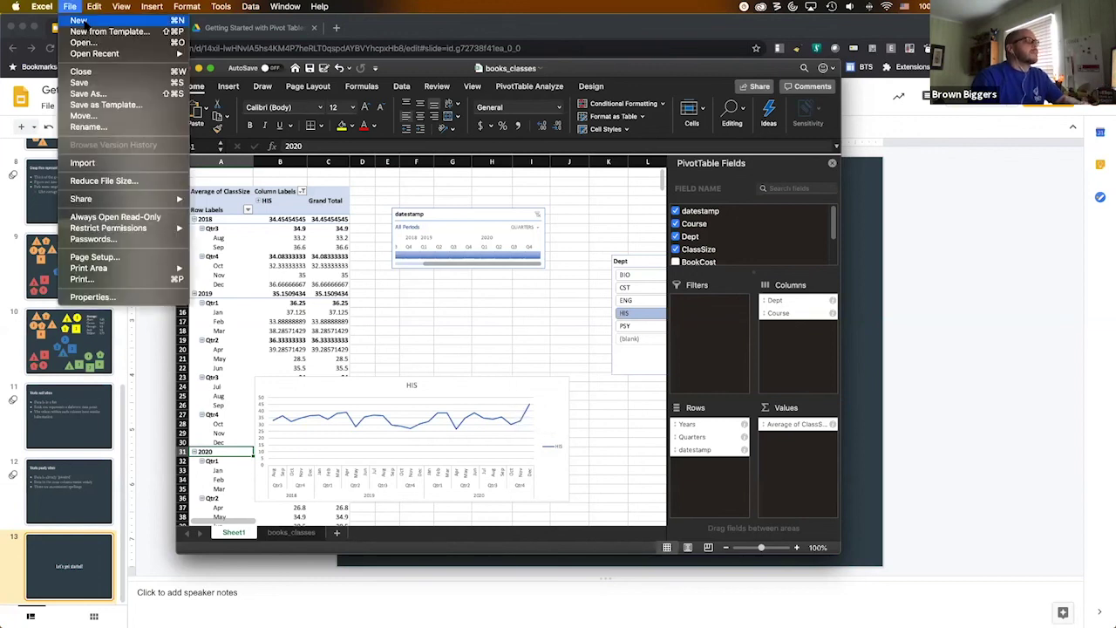
key(Escape)
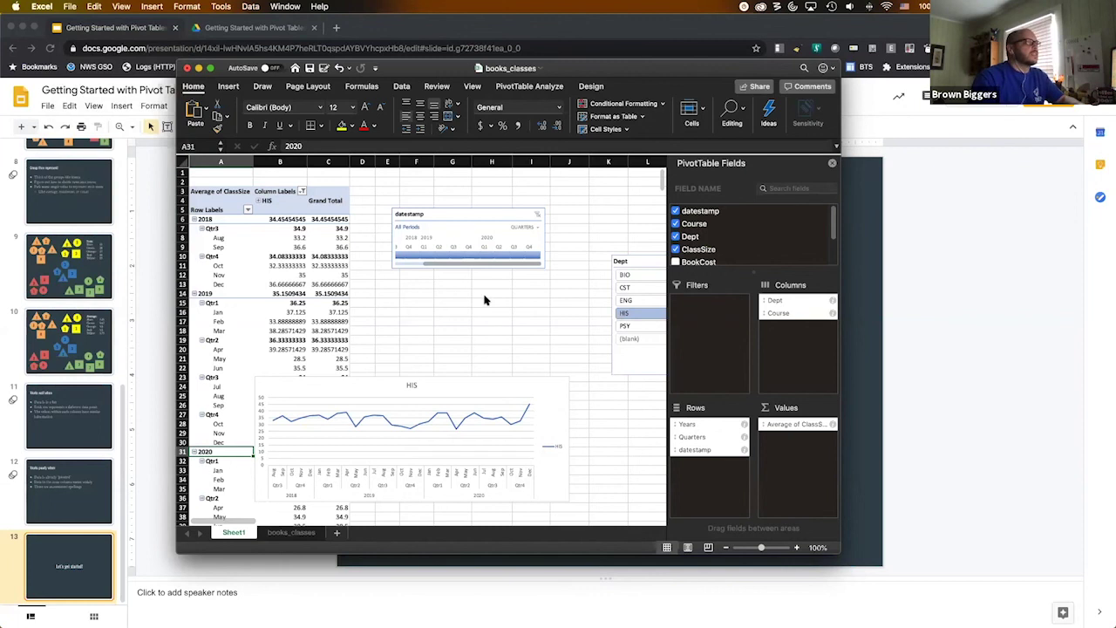
key(super+Tab)
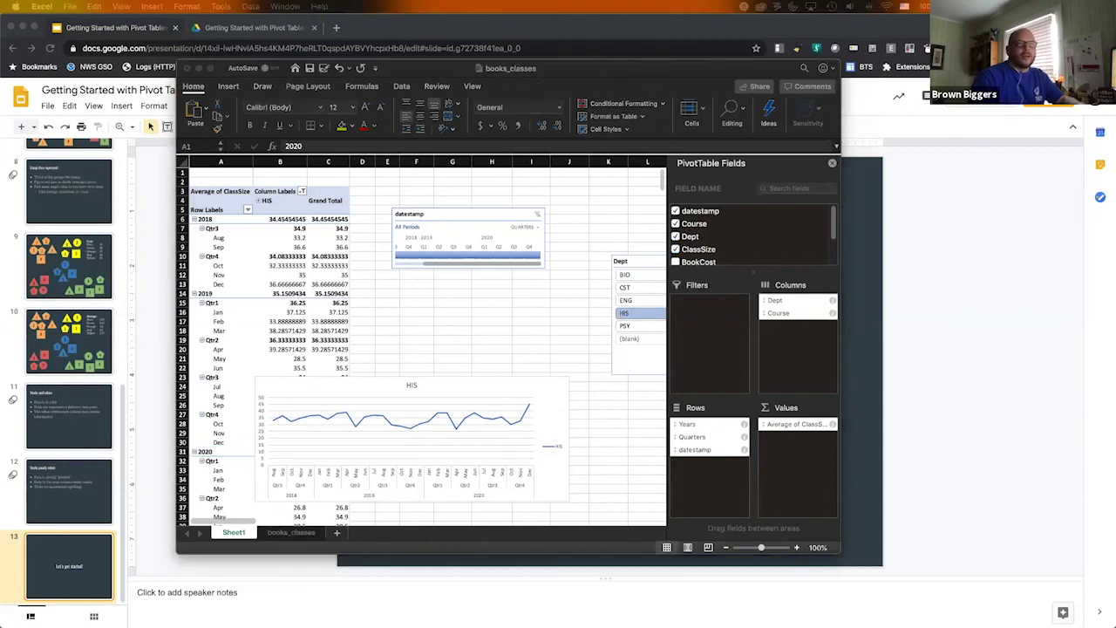
key(super+n)
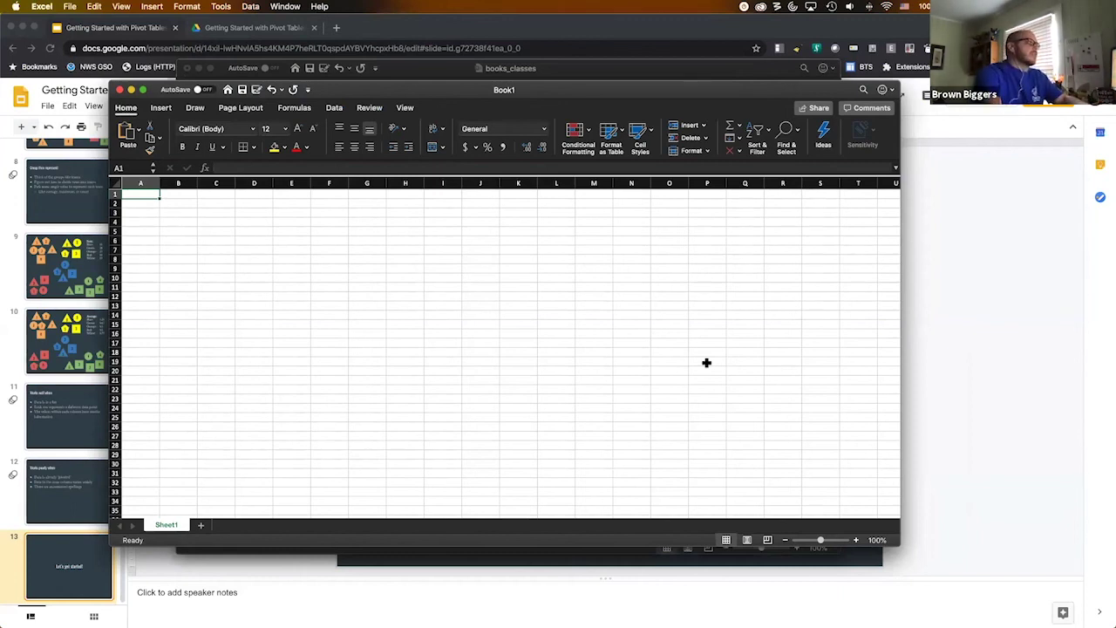
Enter the month headings Aug, Sept and Oct in cells B1 to D1.
key(Right)
text(Aug)
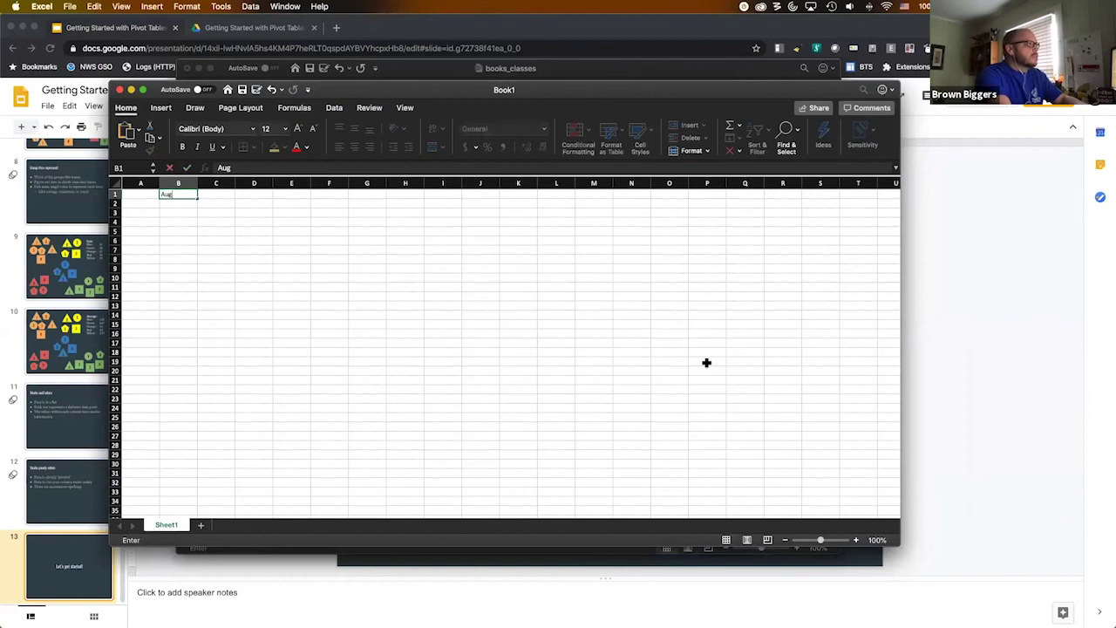
key(Right)
text(Sept)
key(Right)
text(Oc)
key(Return)
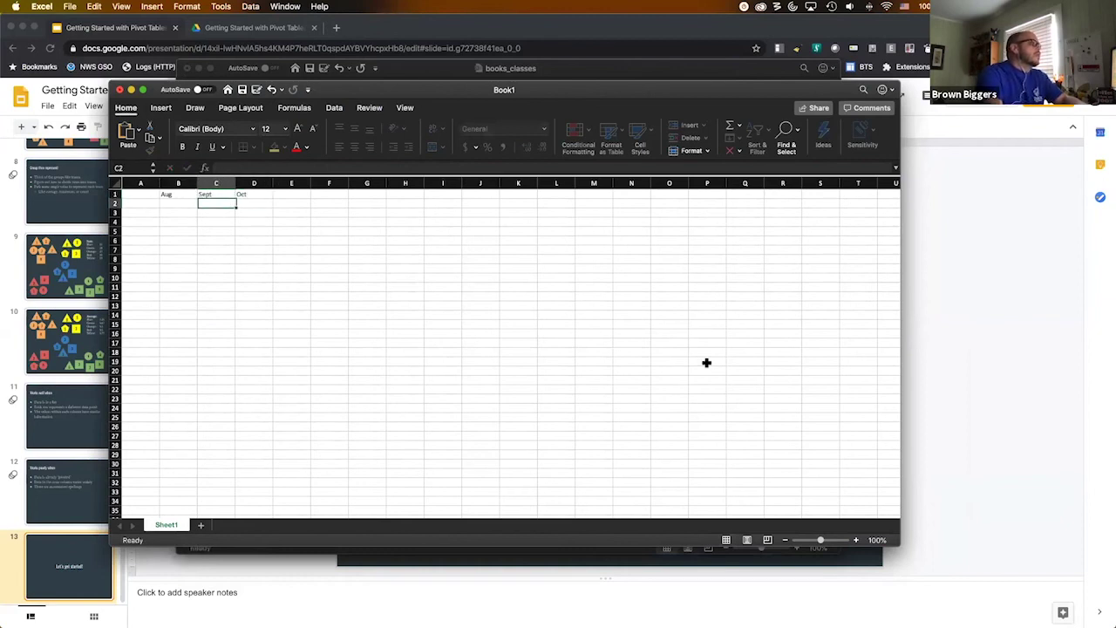
Fill row 2 with the label Misc and the values 3, 5 and 2 under Aug, Sept and Oct.
text(Misc)
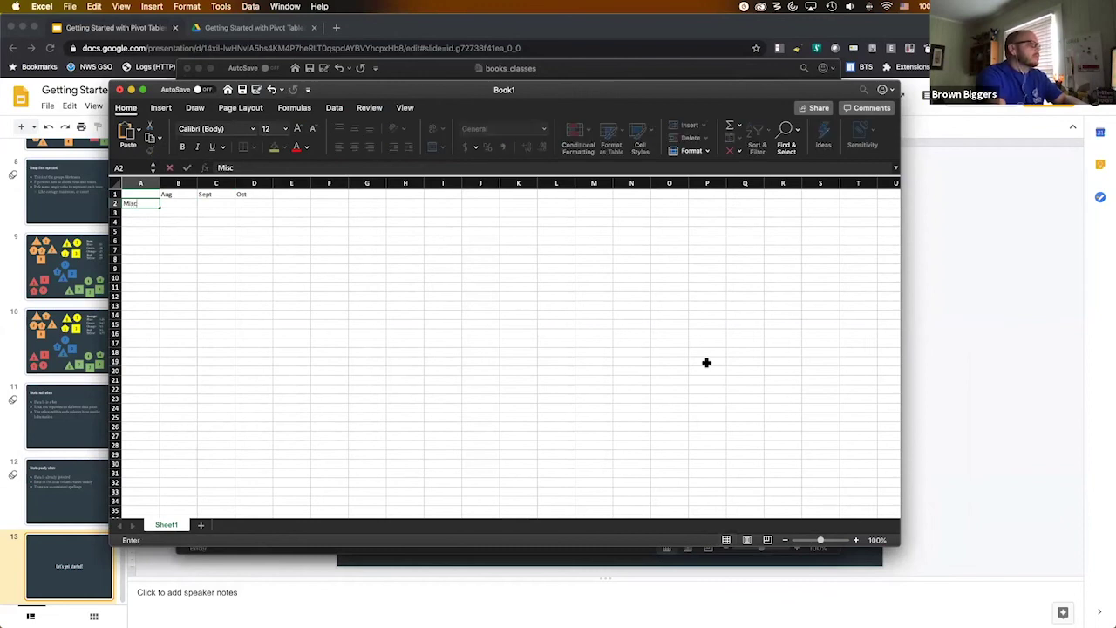
key(Tab)
text(3)
key(Tab)
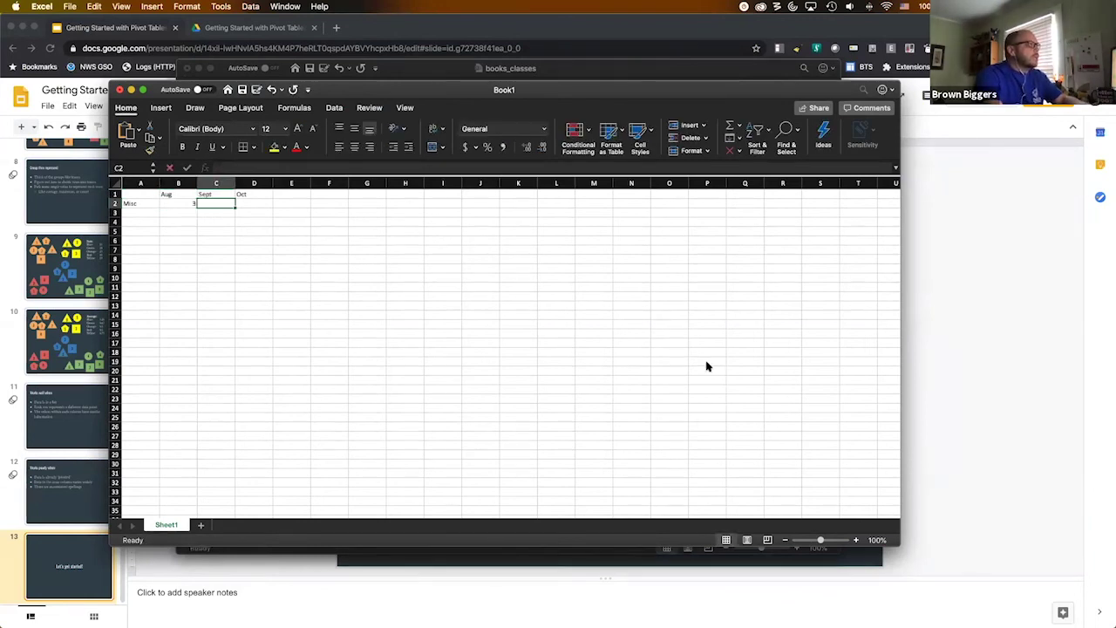
text(5)
key(Tab)
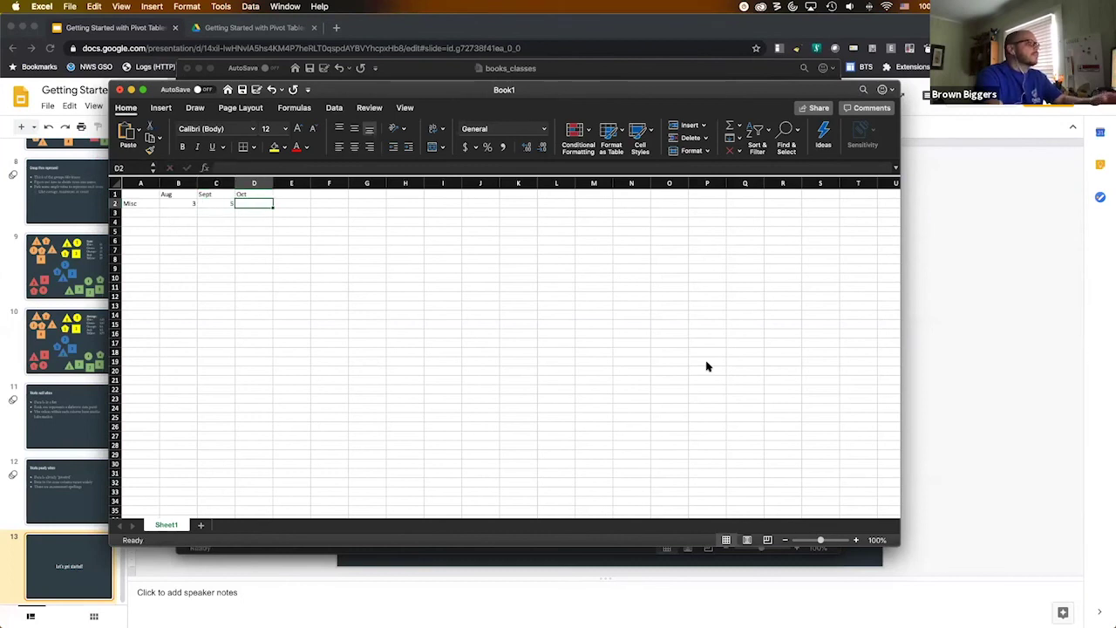
text(2)
key(Return)
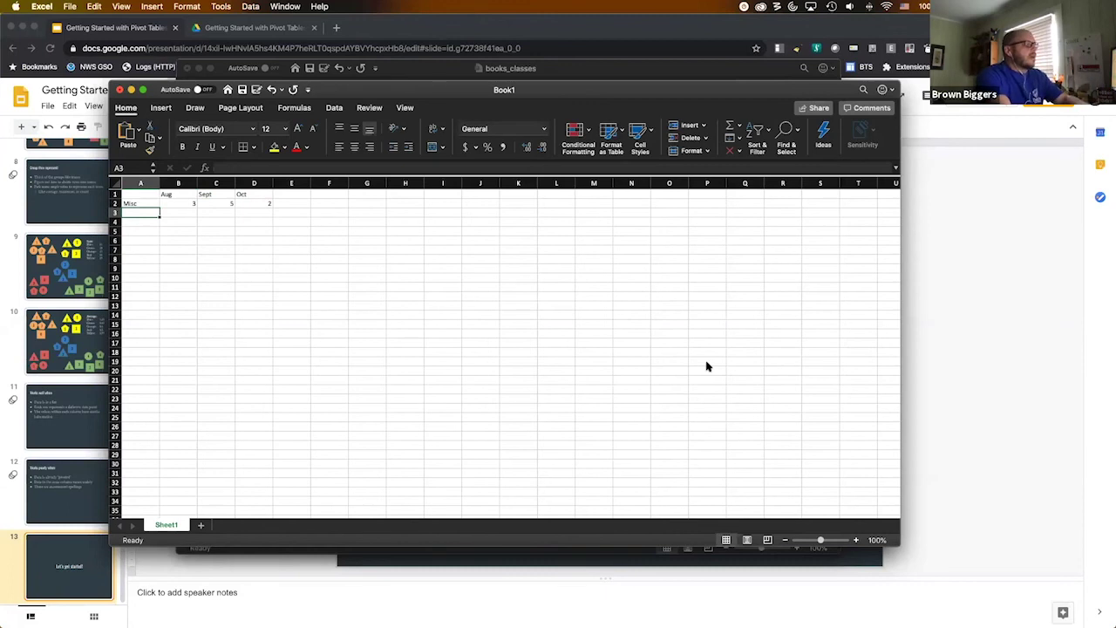
Enter the label Patron Con. in A3 and the value 15 under Aug.
text(Part)
key(BackSpace)
key(BackSpace)
text(t)
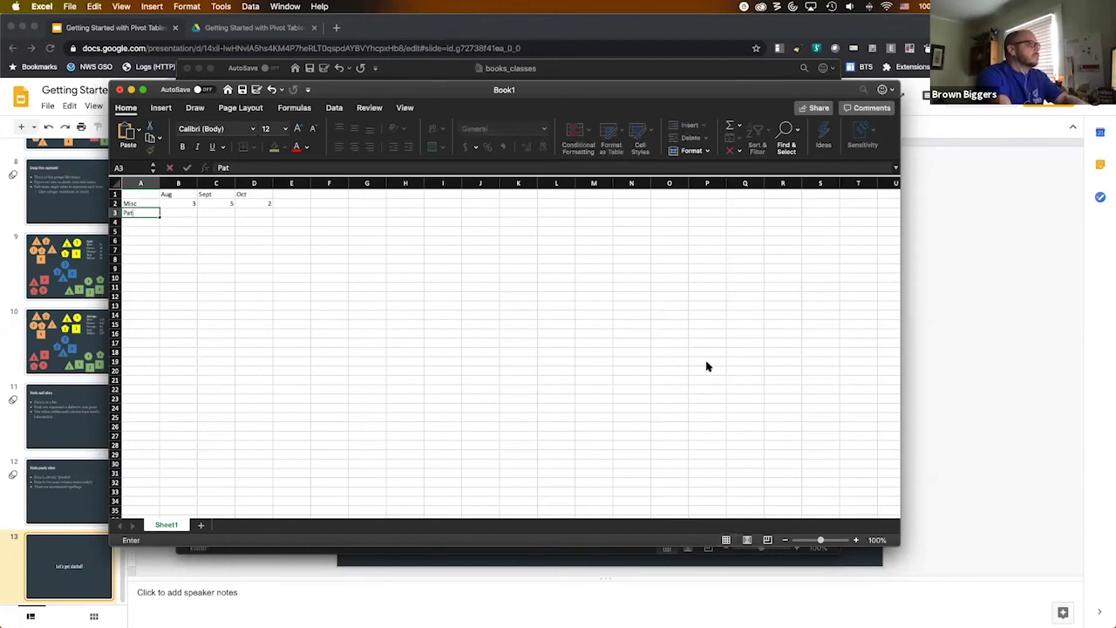
text(ron Con.)
key(Tab)
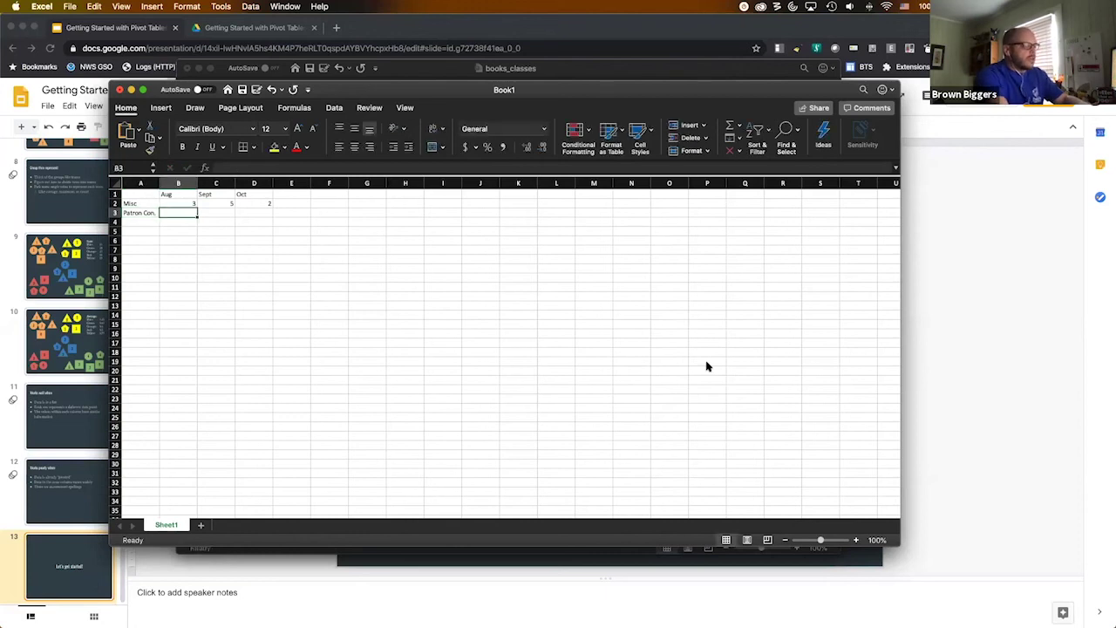
text(15)
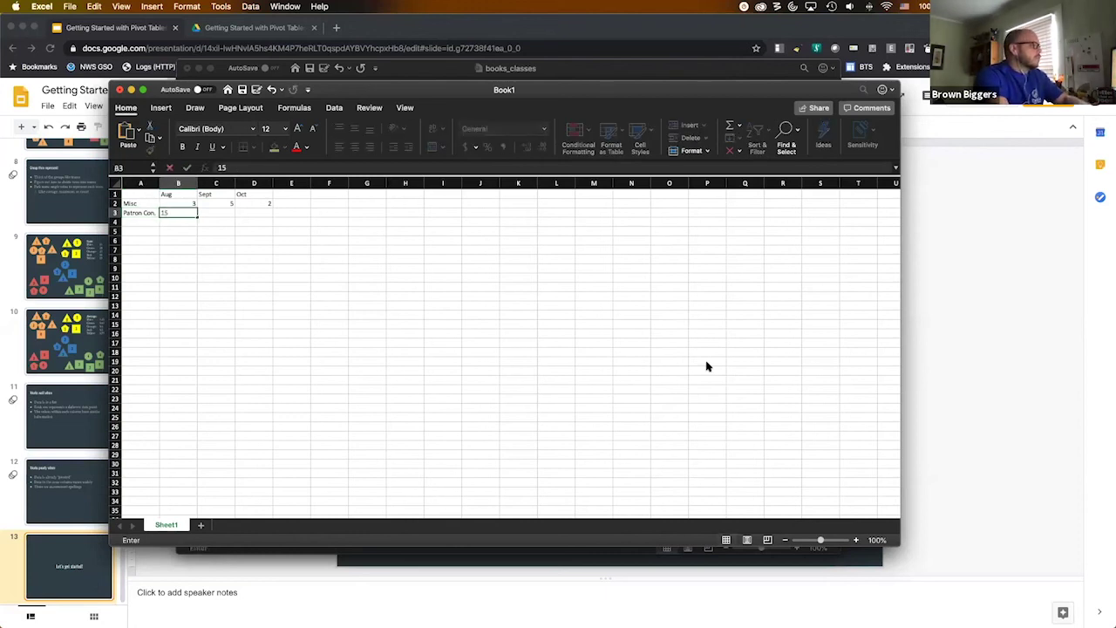
key(Tab)
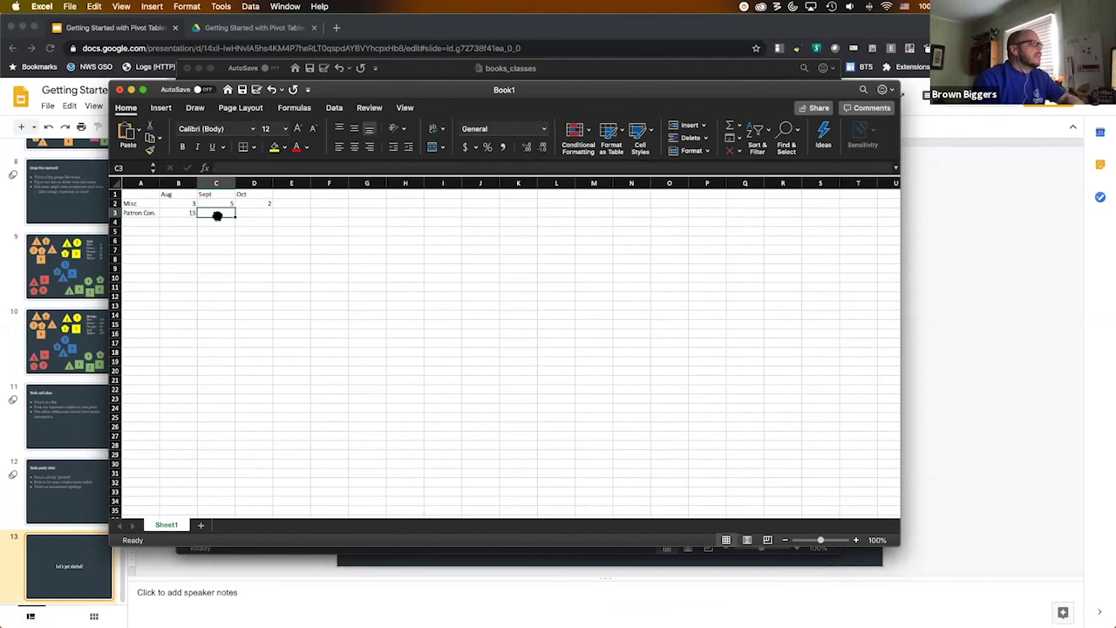
Enter the headings Name, Month and Count in cells I1 to K1.
click(443, 193)
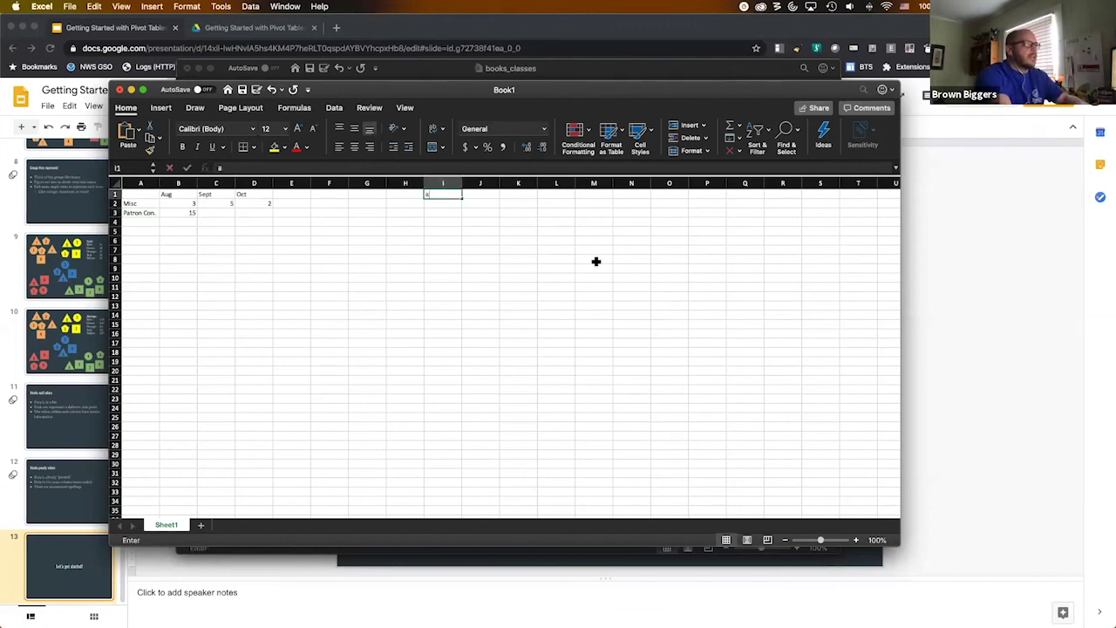
text(Name)
key(Tab)
text(Month)
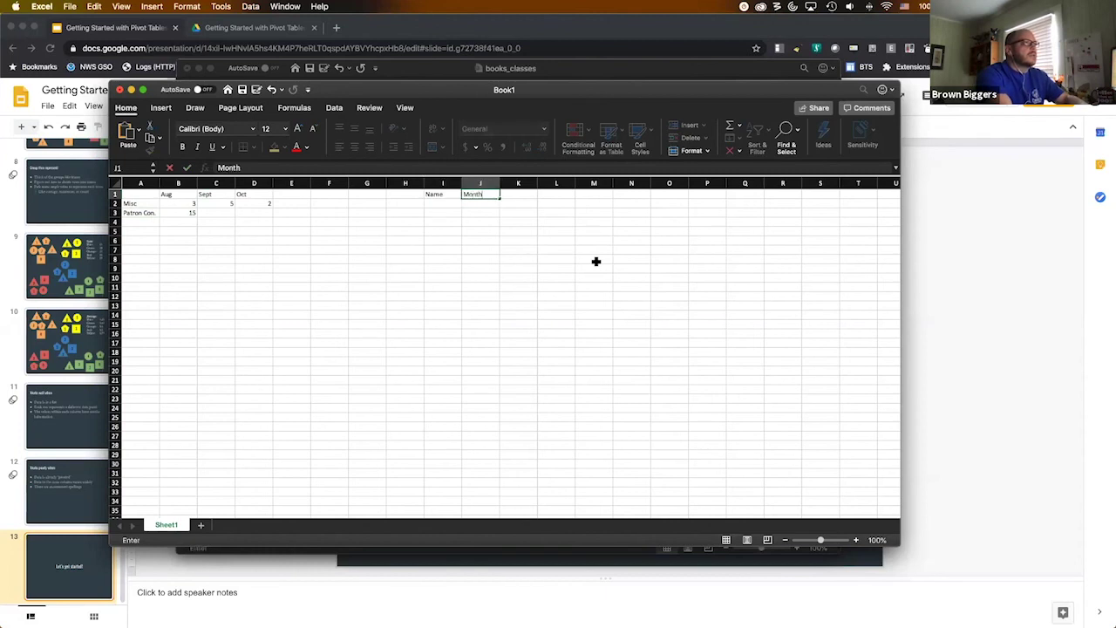
key(Tab)
text(Count)
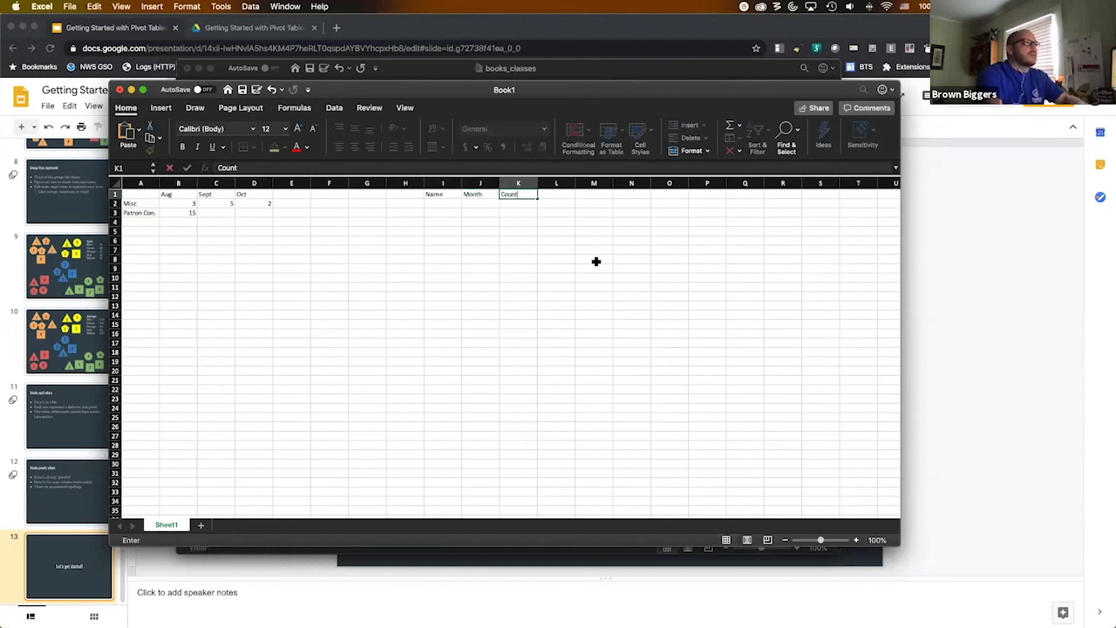
key(Return)
Enter the first record in row 2 under Name, Month and Count as Misc, Aug and 3.
text(Misc)
key(Tab)
text(Aug)
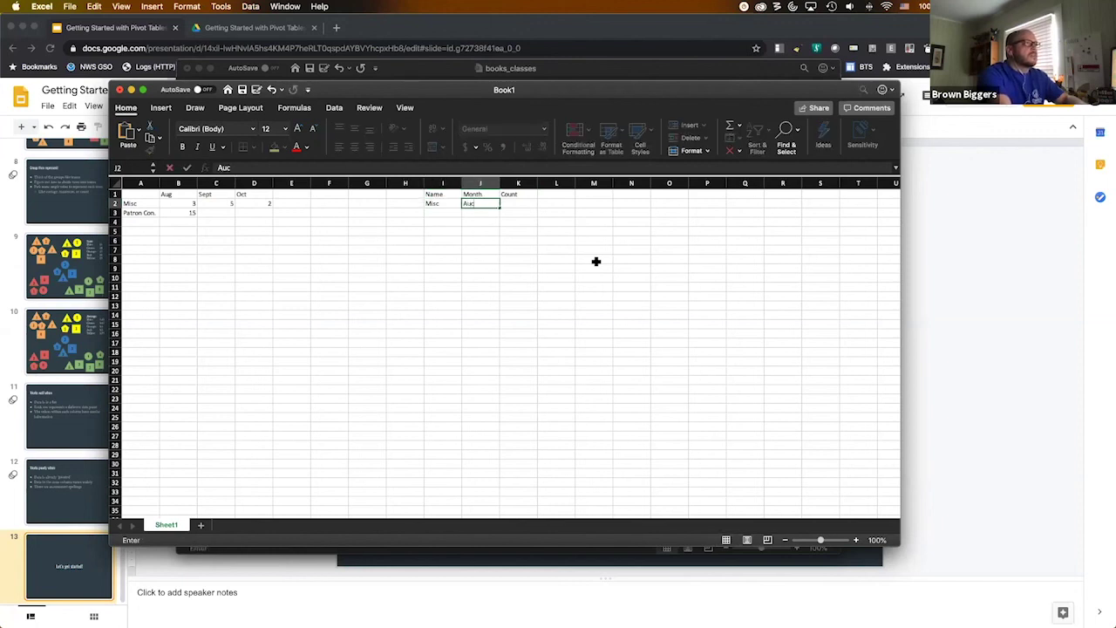
key(Tab)
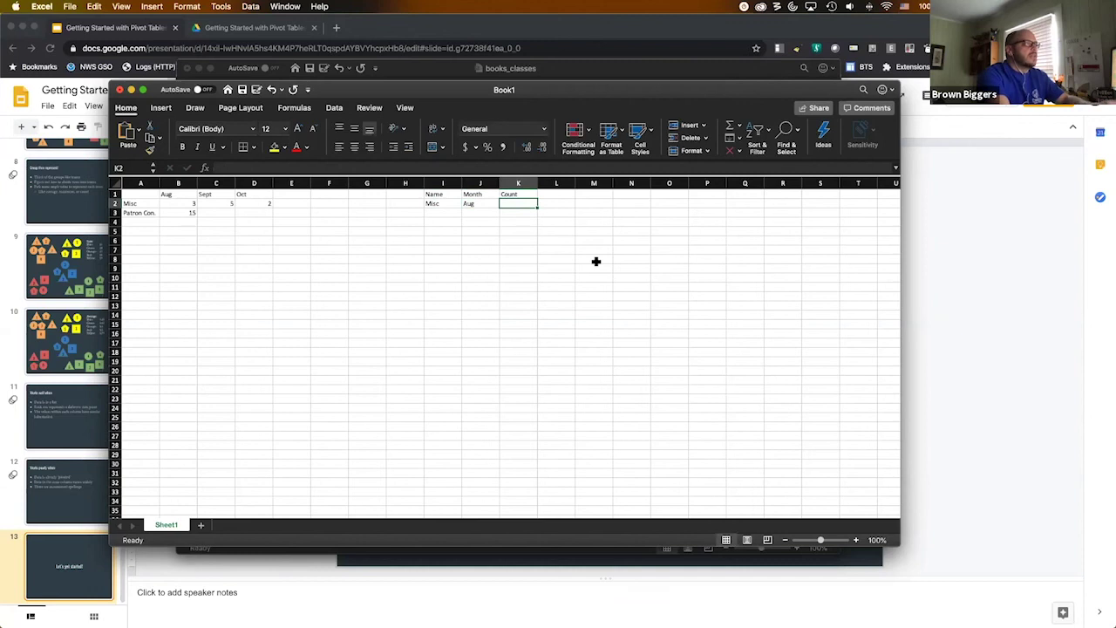
text(3)
key(Return)
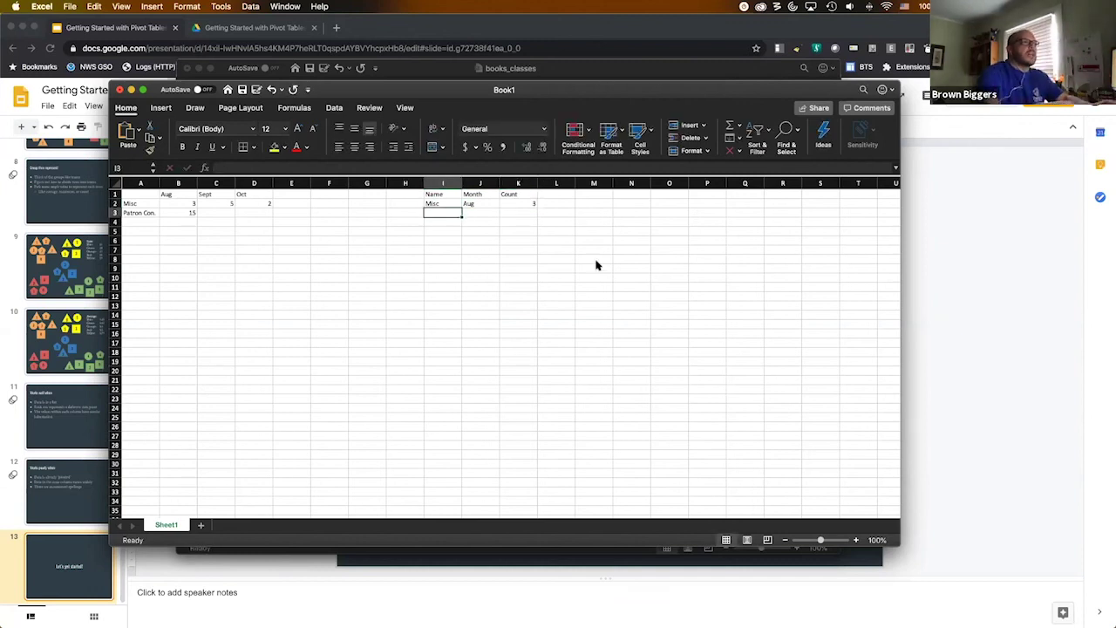
Change the count of the first Misc record in K2 to 1.
click(527, 206)
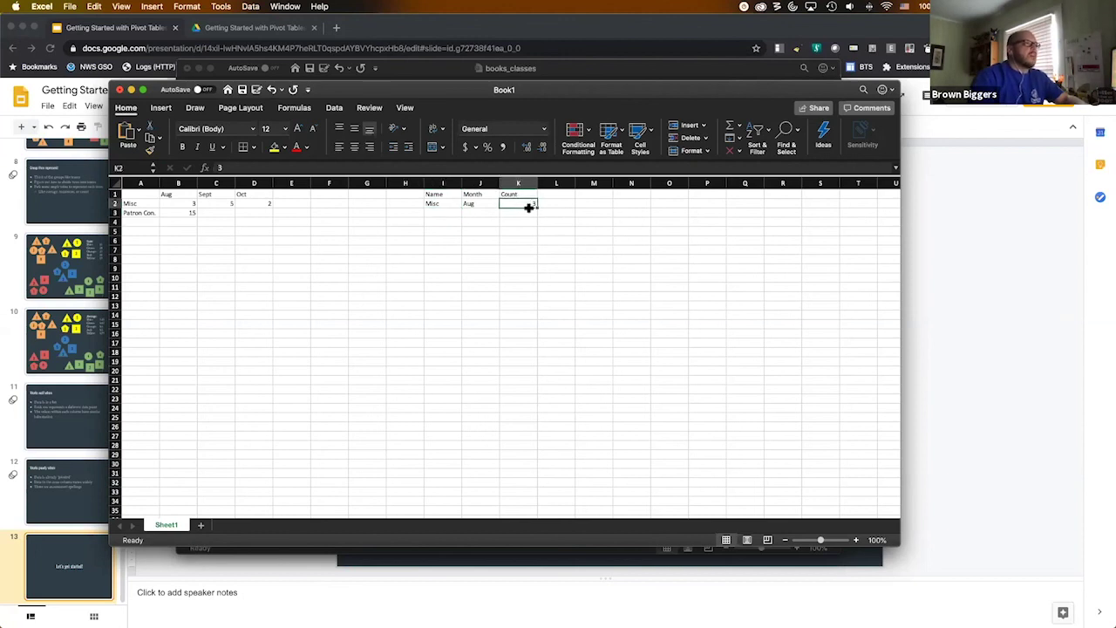
text(1)
key(Return)
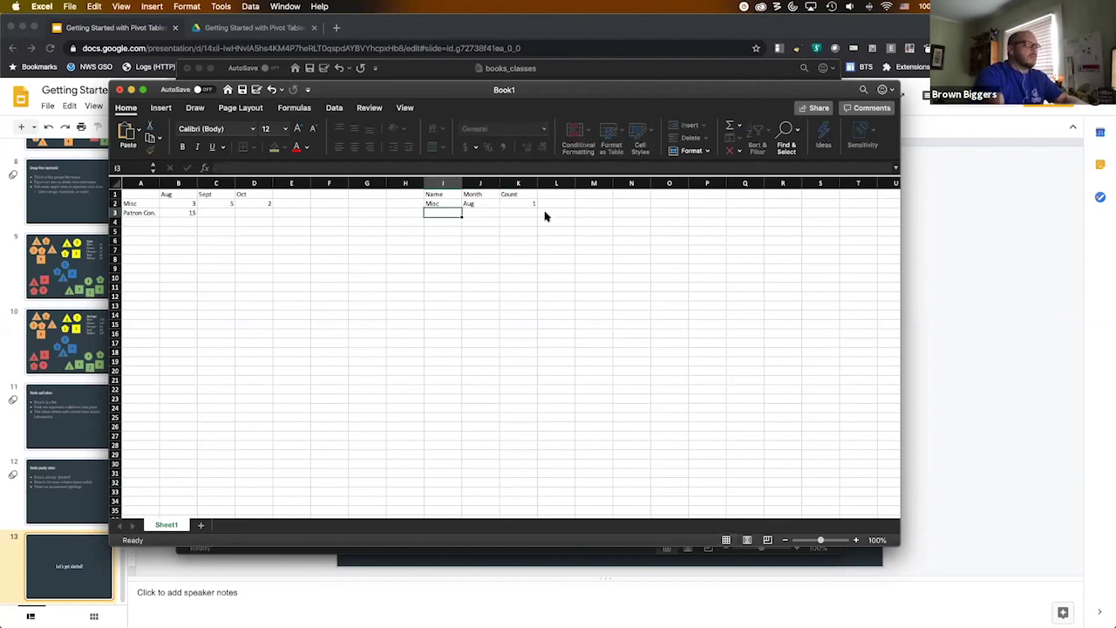
Add a second record in cells I3 to K3 with Misc, Aug and 2.
text(Misc)
key(Tab)
text(Aug)
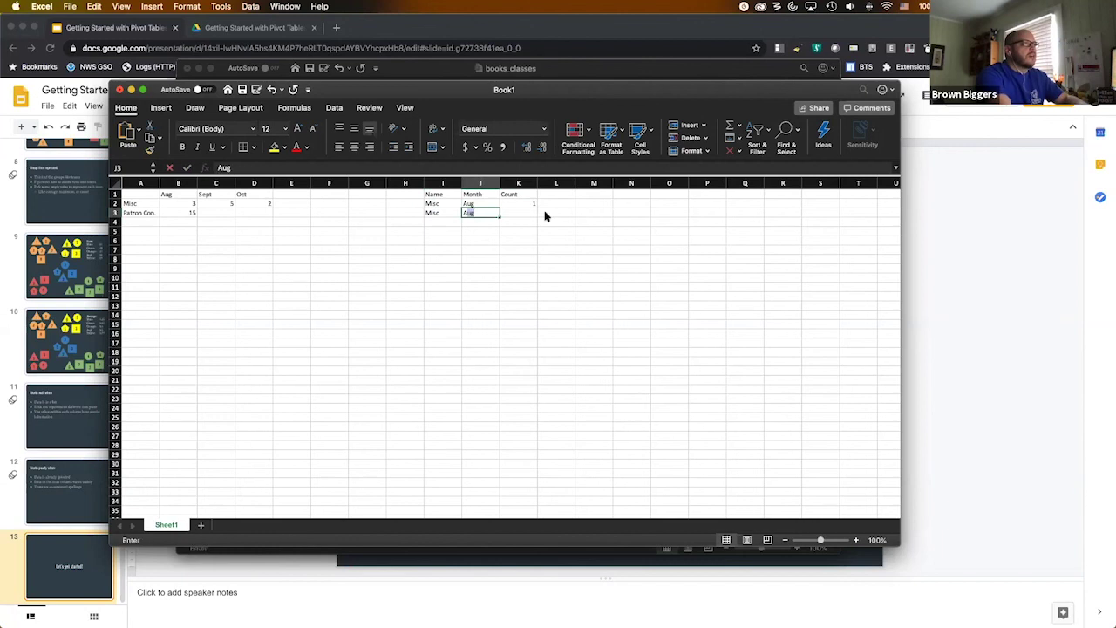
key(Tab)
text(2)
key(Return)
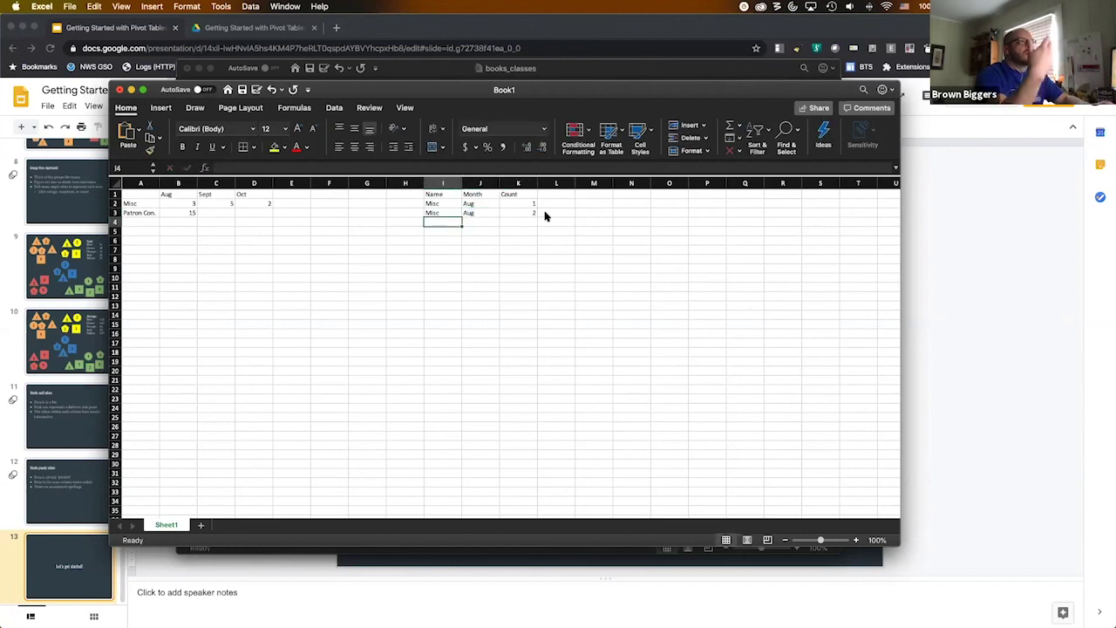
click(190, 204)
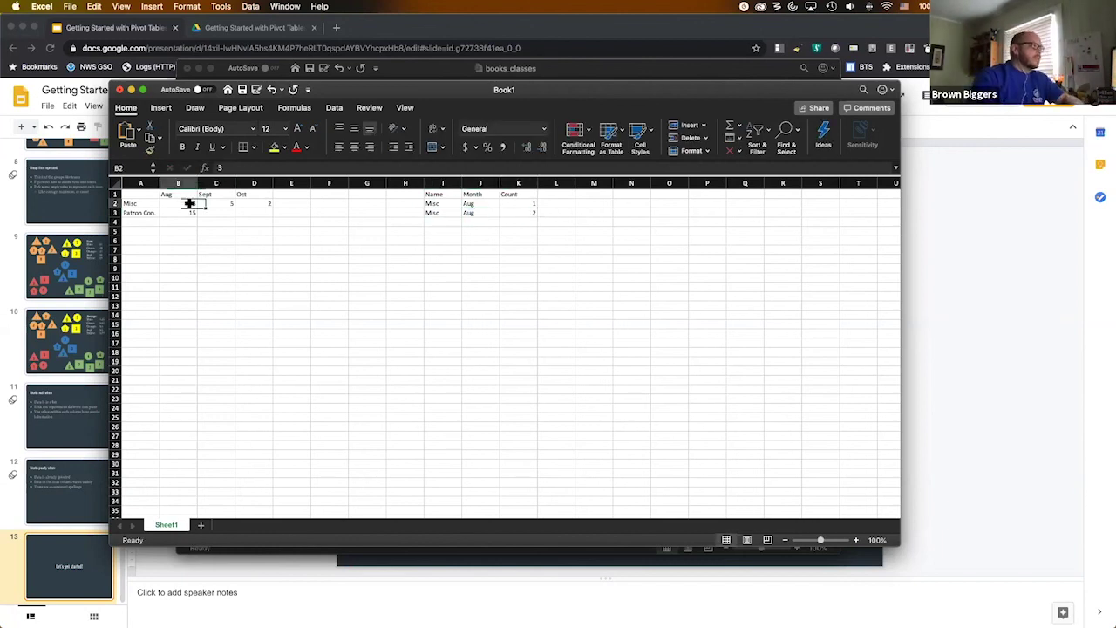
click(433, 222)
drag(465, 221, 501, 216)
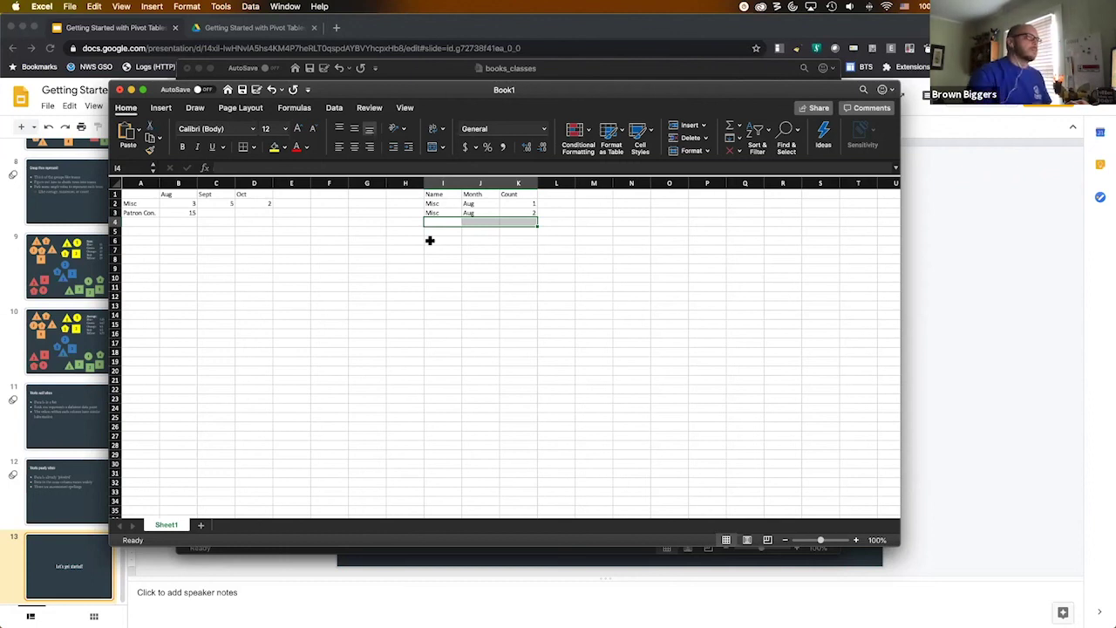
drag(451, 195, 515, 212)
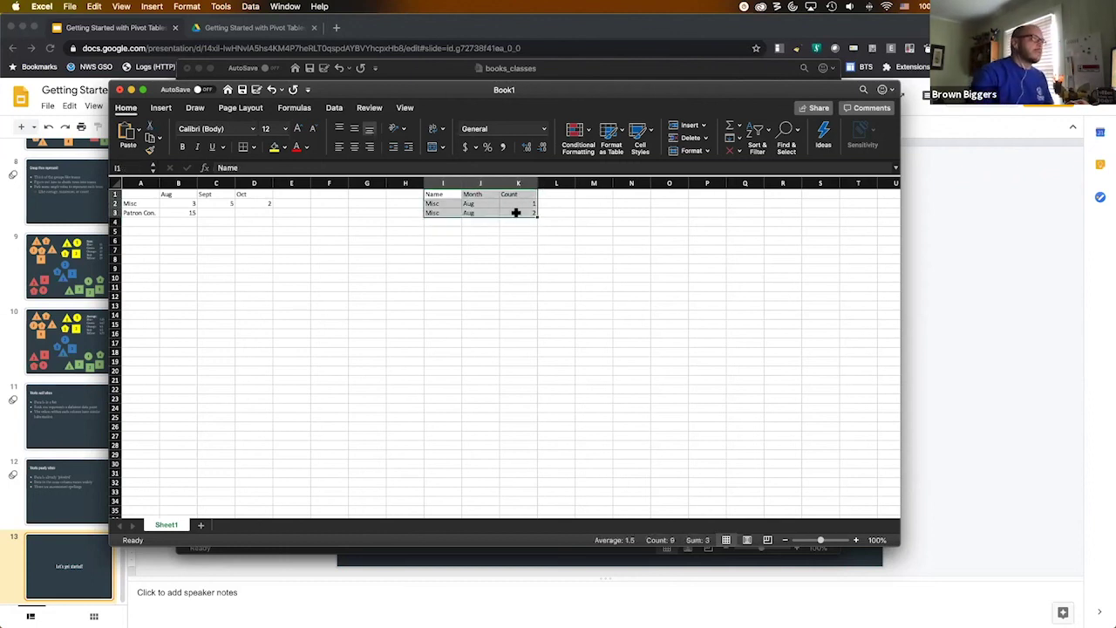
right_click(517, 216)
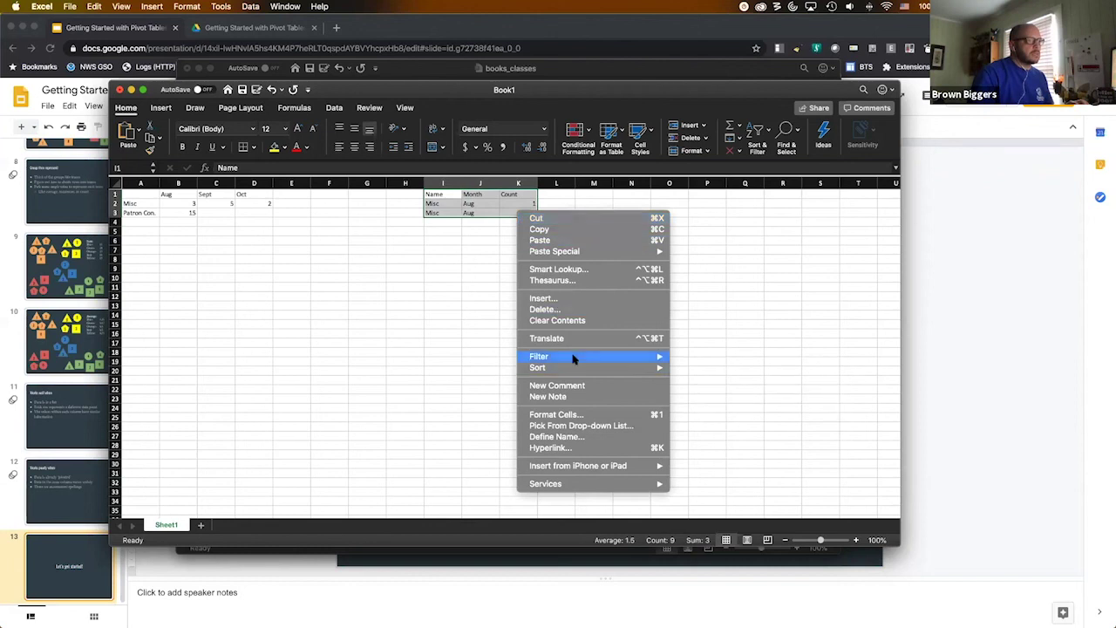
mouse_move(569, 255)
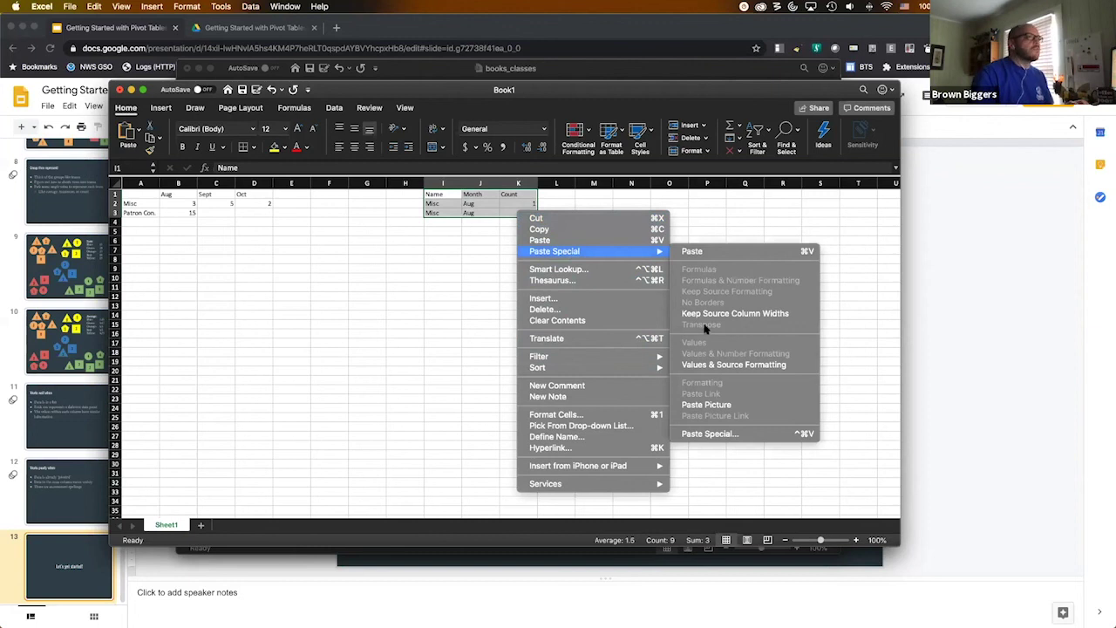
click(291, 332)
Copy the Name, Month and Count table in I1 to K3 and paste it transposed starting at I11.
click(431, 193)
shift+click(512, 214)
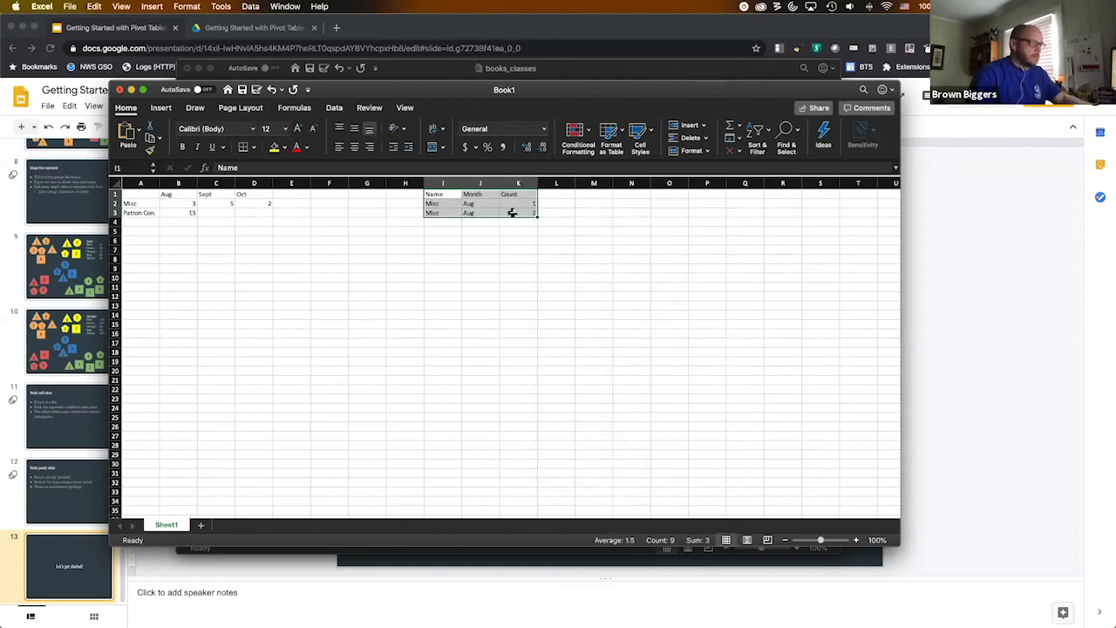
key(super+c)
click(451, 288)
right_click(446, 289)
mouse_move(515, 328)
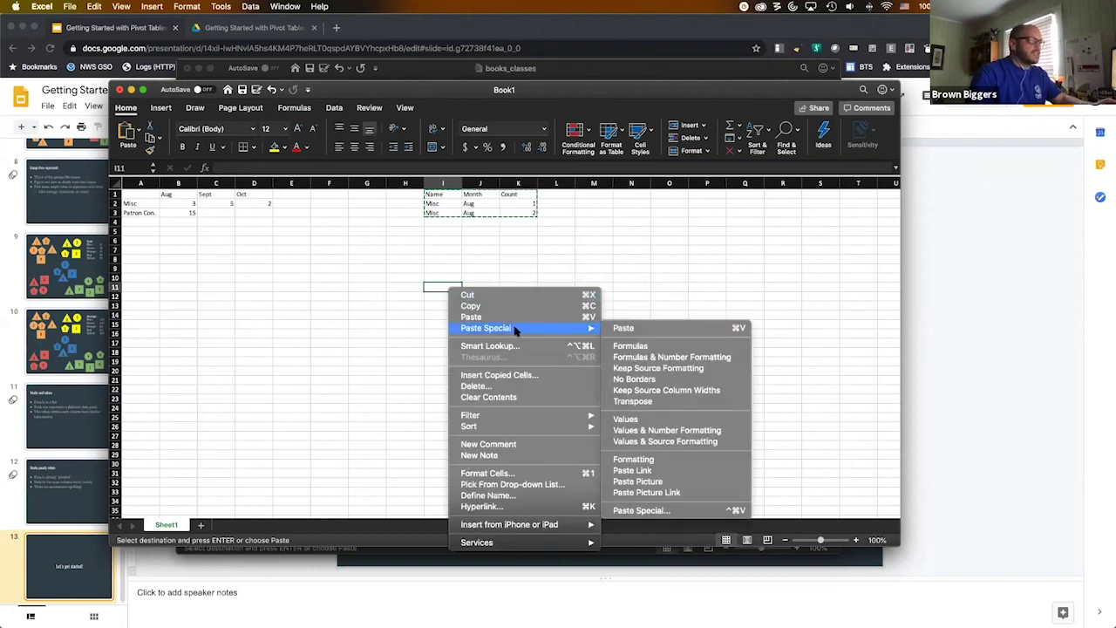
click(658, 401)
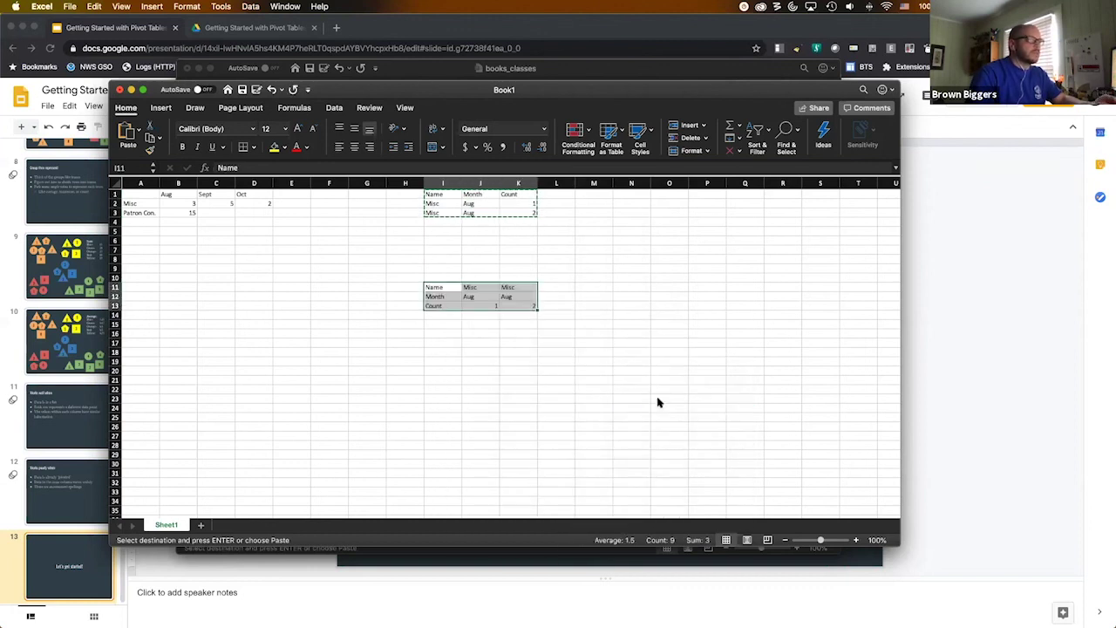
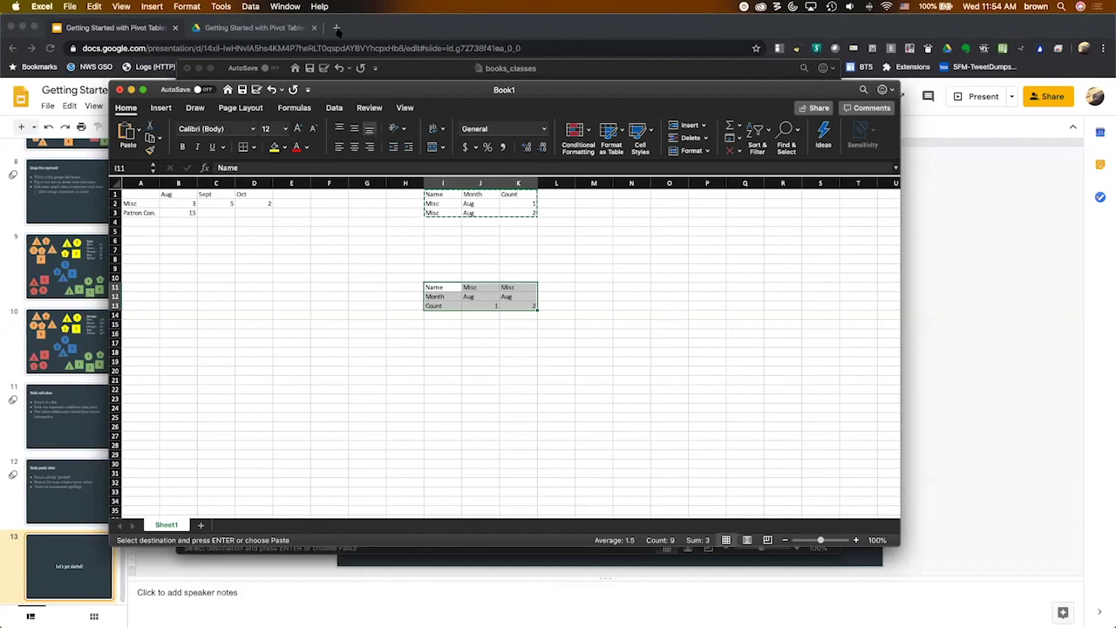
Switch to Chrome and open mockaroo.com in a new tab.
click(336, 28)
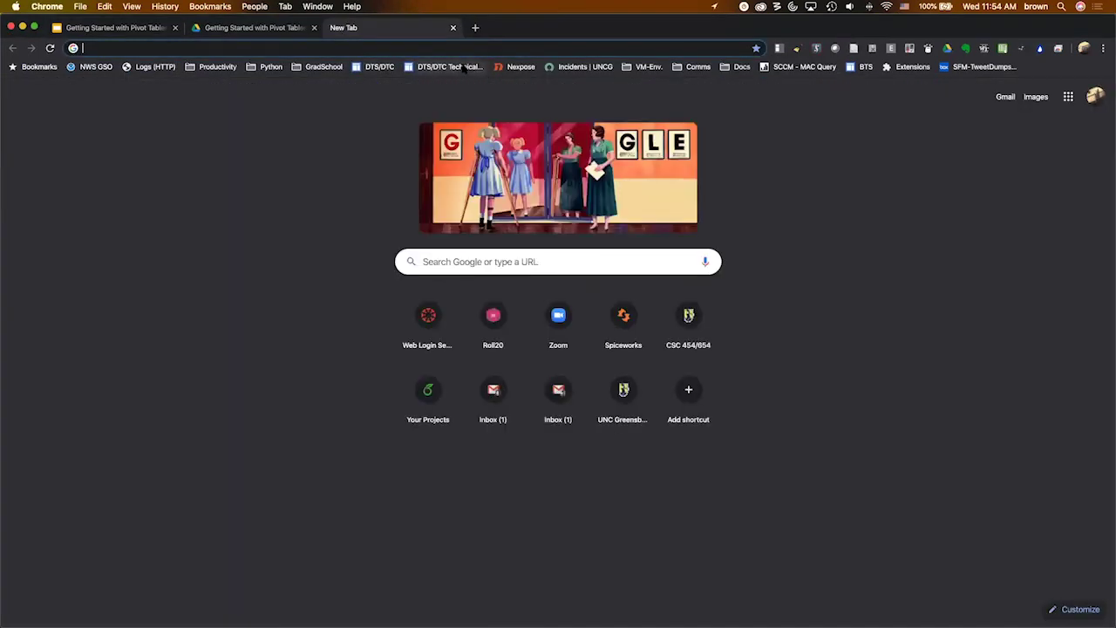
text(mocak)
key(BackSpace)
key(BackSpace)
text(karoo.com)
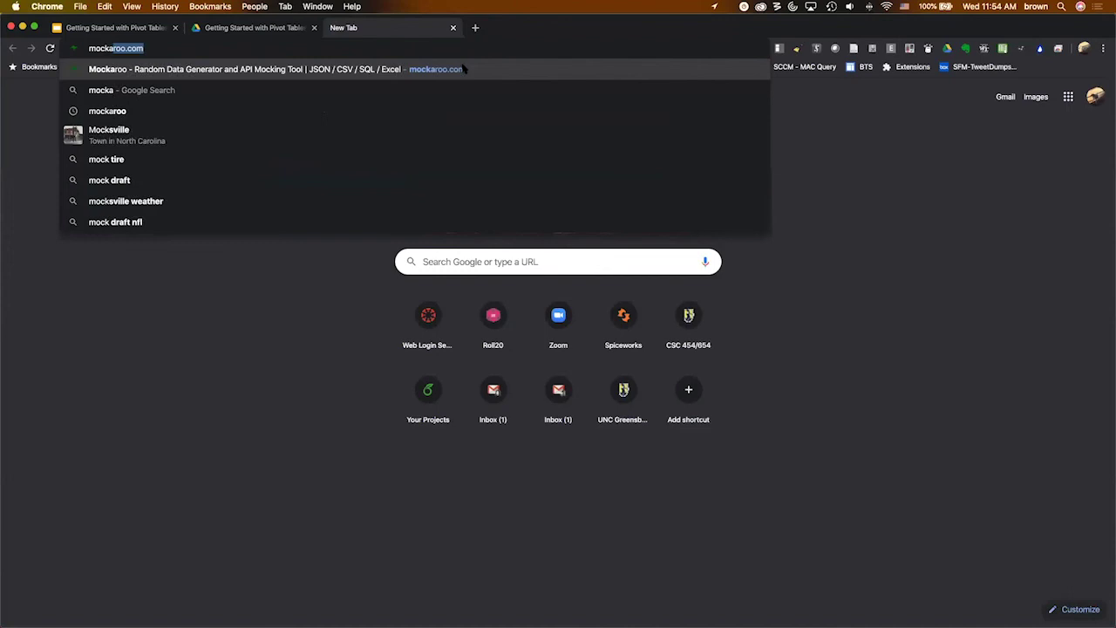
key(Return)
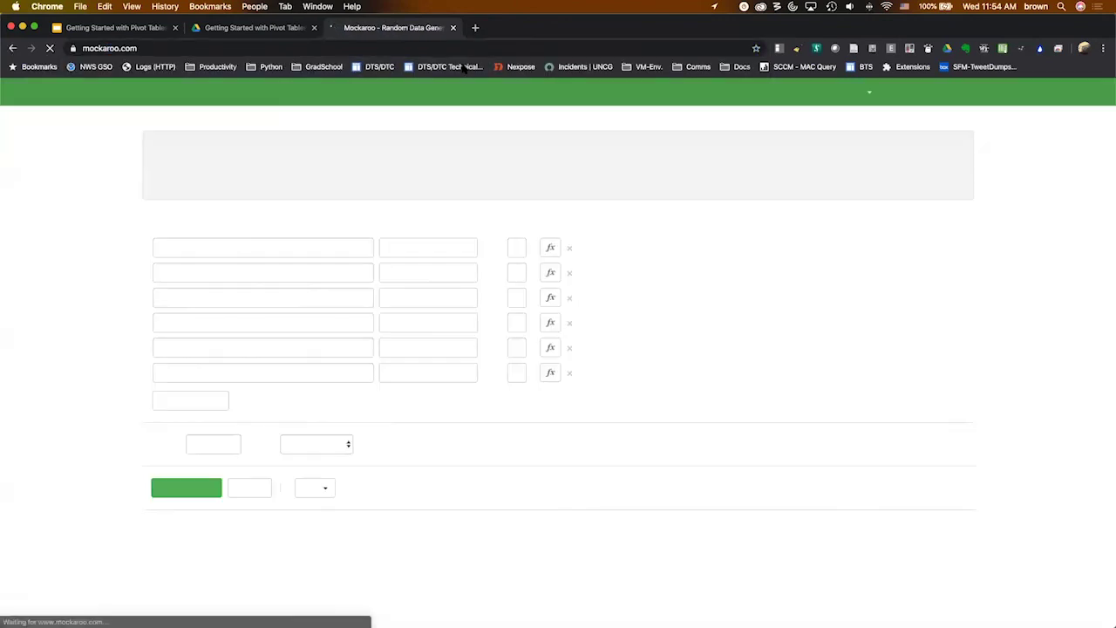